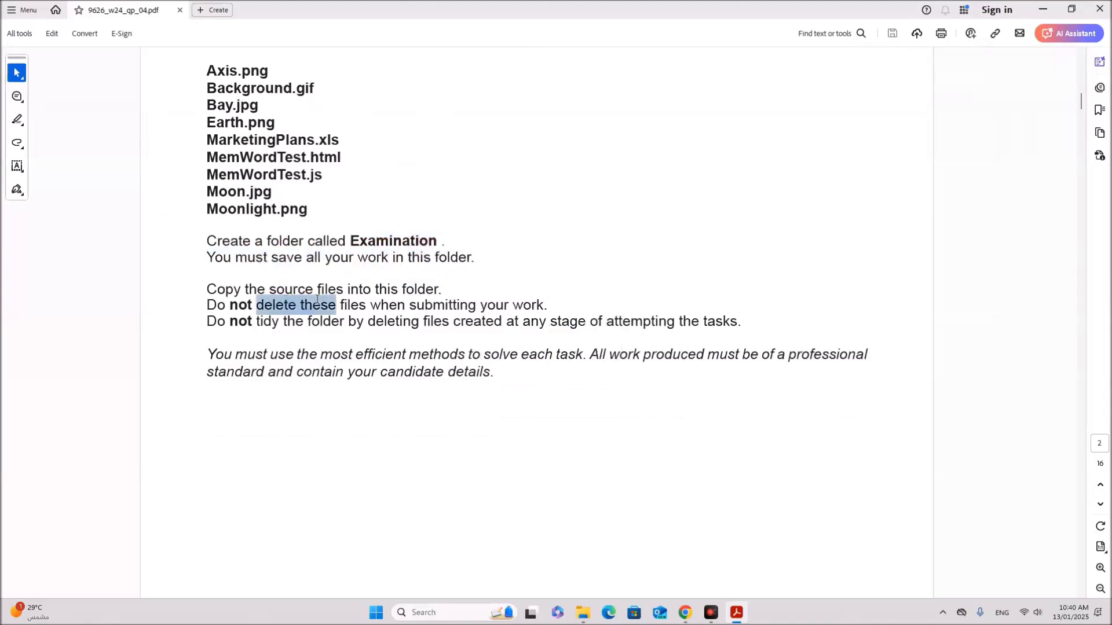
Step: Note the 'Do not' instructions, then create a new folder named 'Examination' in N24 P4
{"action": "left_click", "coordinate": [230, 306]}
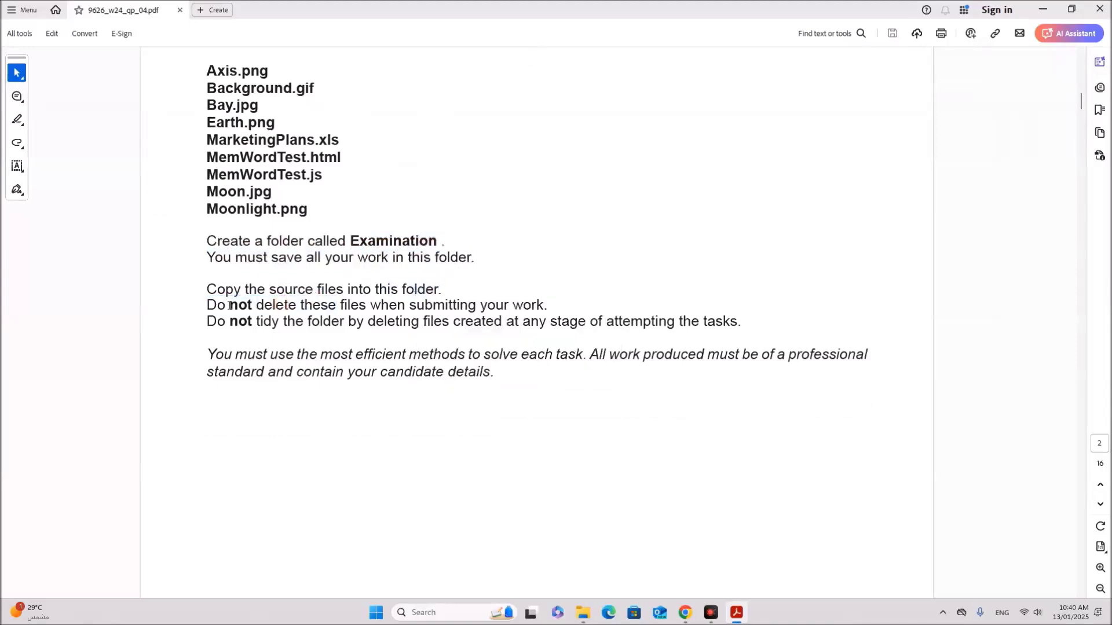
{"action": "left_click_drag", "start_coordinate": [215, 305], "coordinate": [734, 325]}
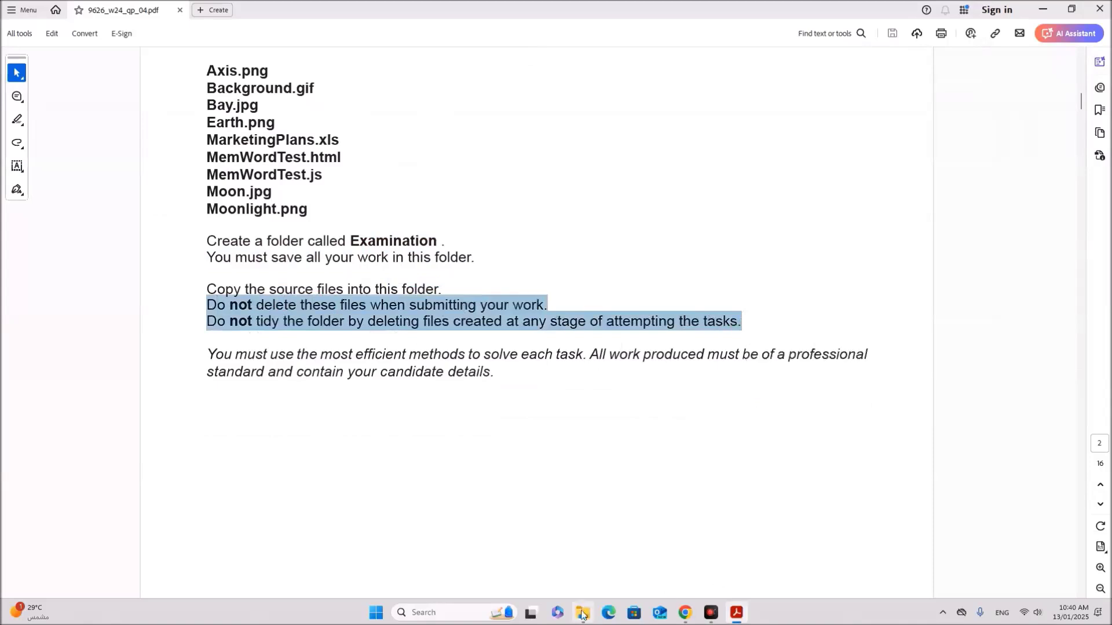
{"action": "left_click", "coordinate": [583, 613]}
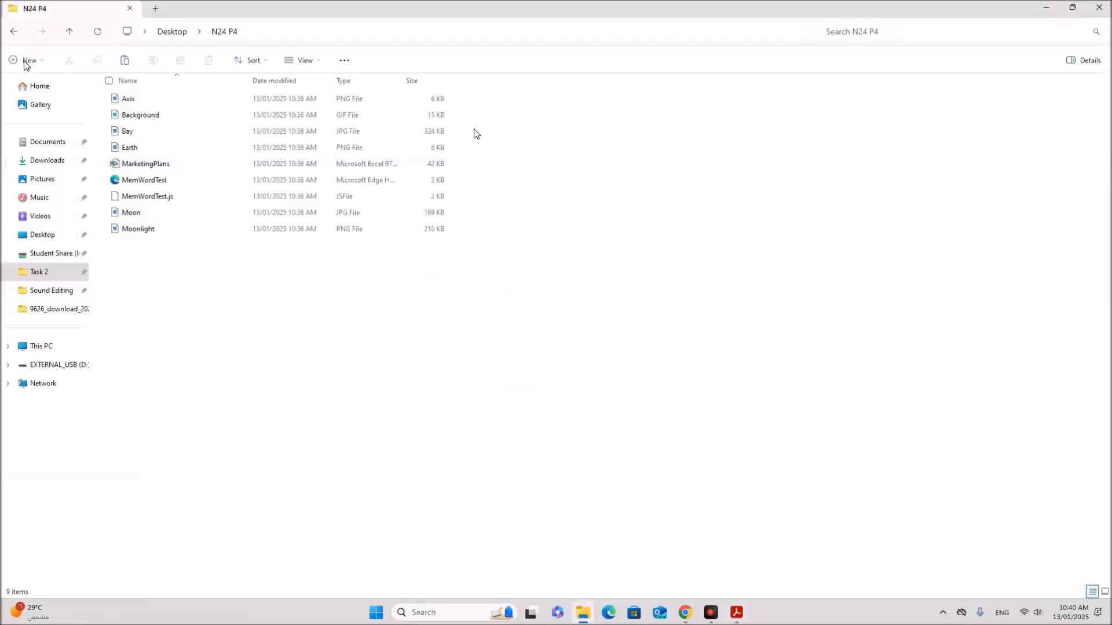
{"action": "left_click", "coordinate": [26, 61]}
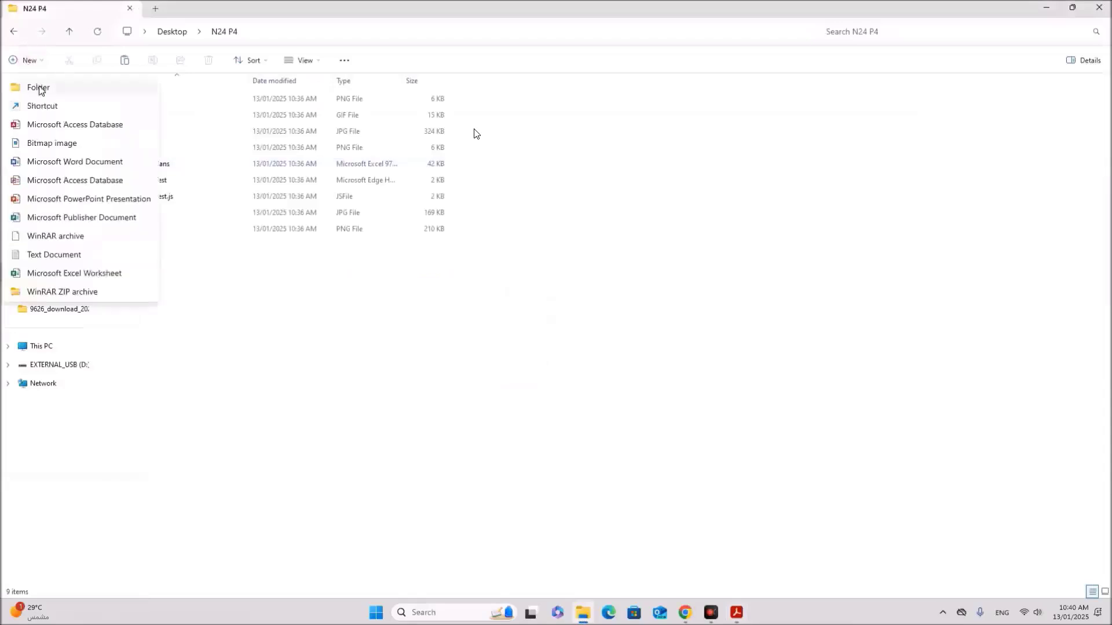
{"action": "left_click", "coordinate": [38, 87]}
{"action": "type", "text": "E"}
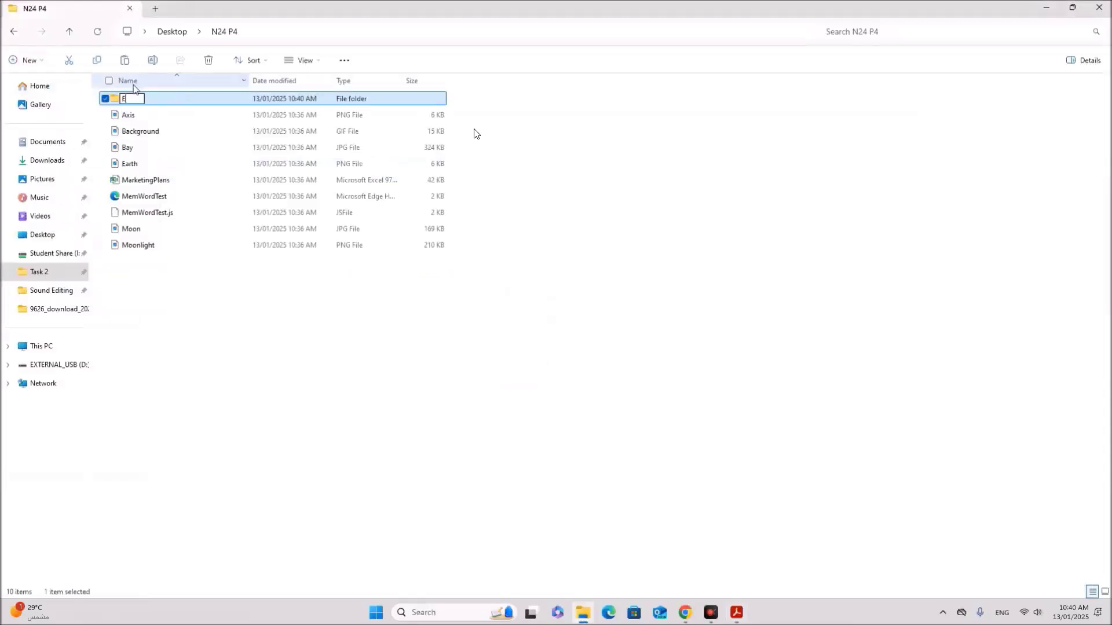
{"action": "type", "text": "xamination"}
{"action": "key", "text": "Return"}
Step: Move all nine source files into the Examination folder and open it
{"action": "left_click", "coordinate": [248, 347]}
{"action": "left_click_drag", "start_coordinate": [193, 295], "coordinate": [490, 114]}
{"action": "left_click_drag", "start_coordinate": [211, 169], "coordinate": [249, 101]}
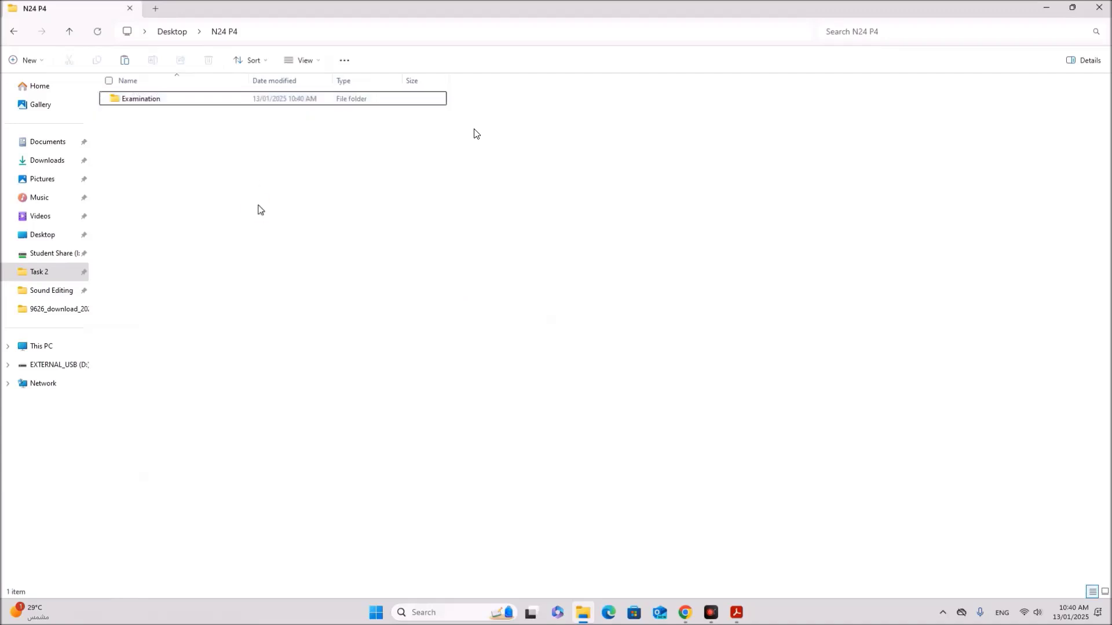
{"action": "double_click", "coordinate": [154, 101]}
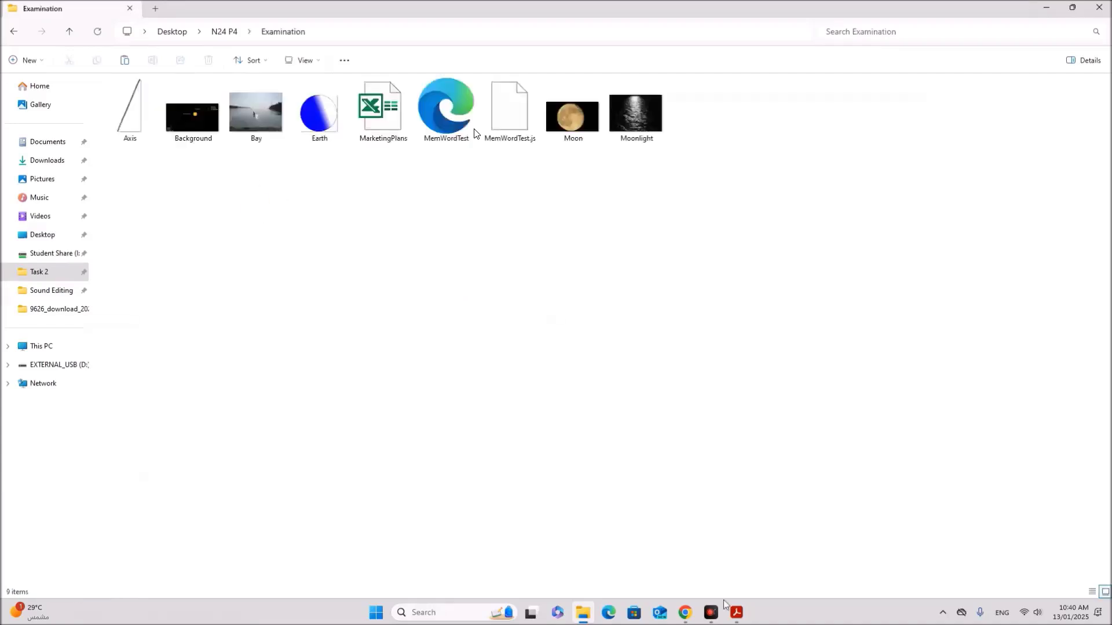
Step: Return to the exam paper and scroll down to Task 1
{"action": "left_click", "coordinate": [731, 609]}
{"action": "scroll", "coordinate": [523, 349], "scroll_direction": "down", "scroll_amount": 10}
{"action": "scroll", "coordinate": [524, 350], "scroll_direction": "down", "scroll_amount": 5}
{"action": "scroll", "coordinate": [472, 351], "scroll_direction": "down", "scroll_amount": 1}
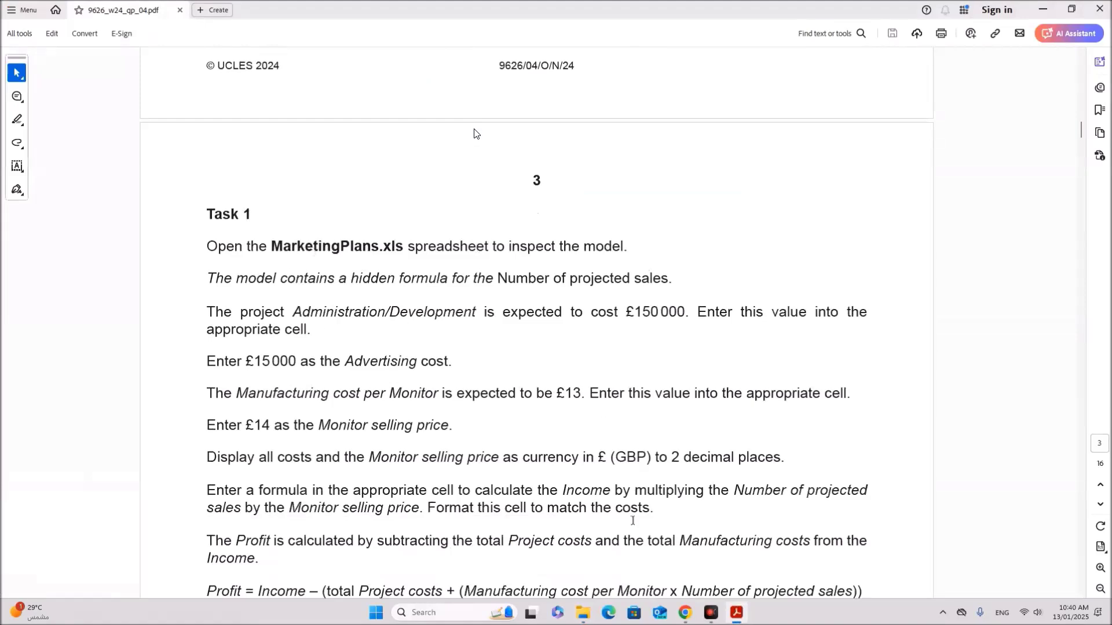
Step: Open MarketingPlans from the Examination folder, enable editing and zoom the sheet in
{"action": "left_click", "coordinate": [594, 609]}
{"action": "double_click", "coordinate": [371, 123]}
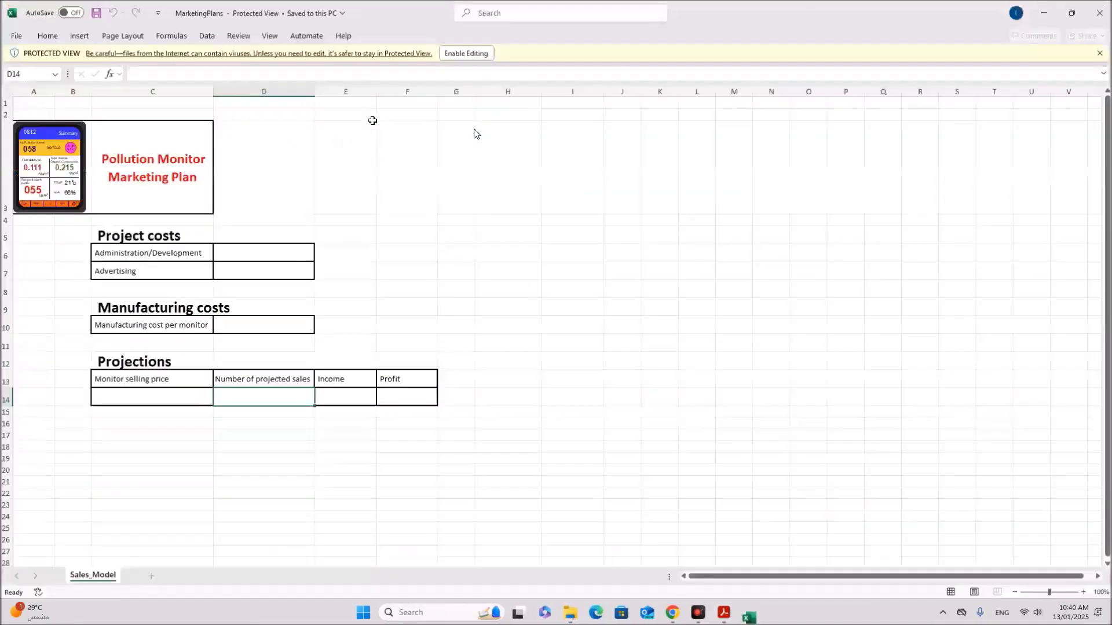
{"action": "left_click", "coordinate": [475, 55]}
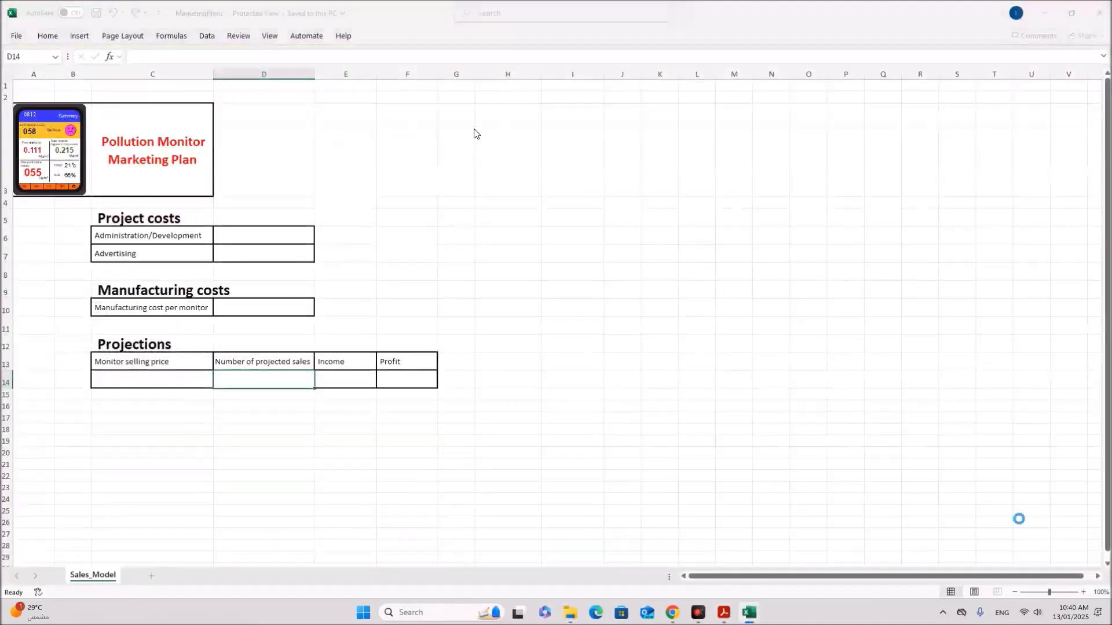
{"action": "left_click", "coordinate": [1083, 592]}
{"action": "left_click", "coordinate": [1083, 592]}
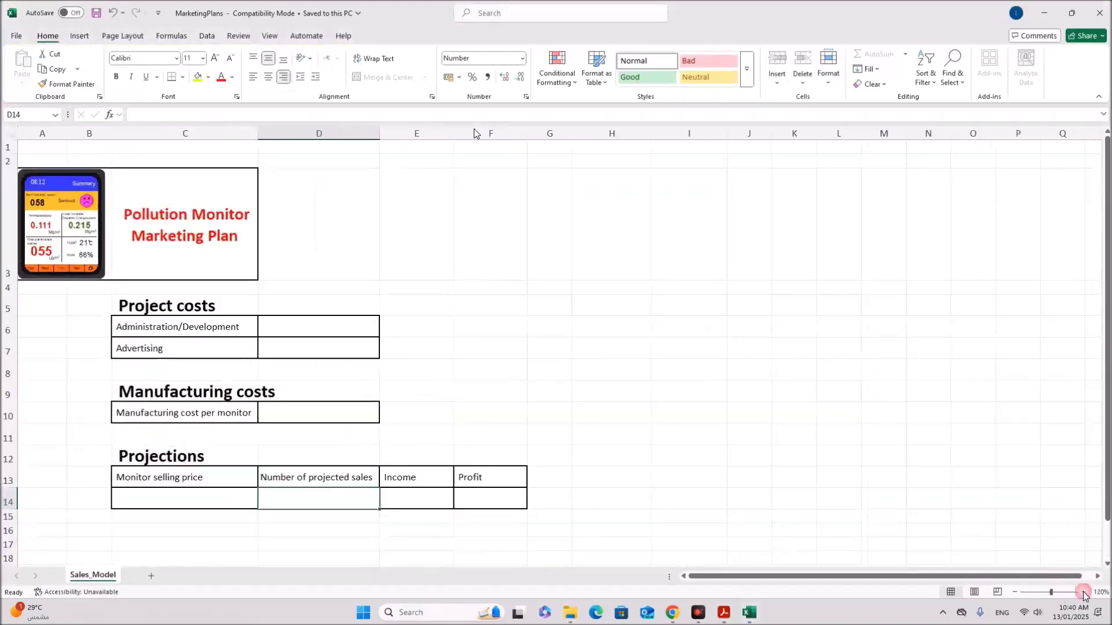
{"action": "left_click", "coordinate": [502, 441]}
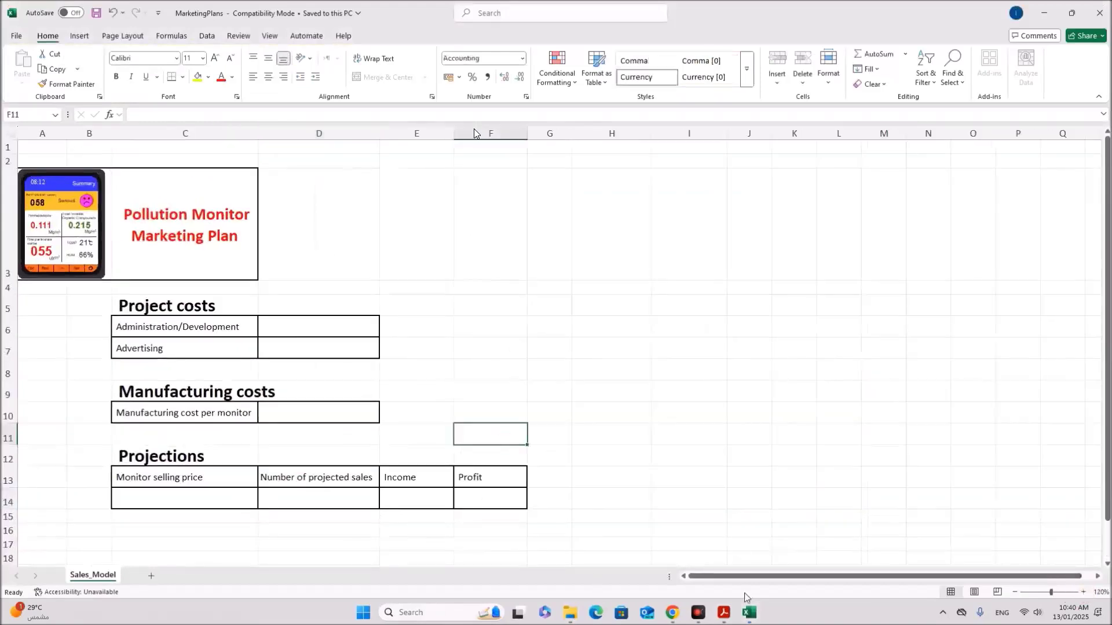
Step: Review the task note about the hidden formula and inspect projected sales in D14
{"action": "left_click", "coordinate": [724, 618]}
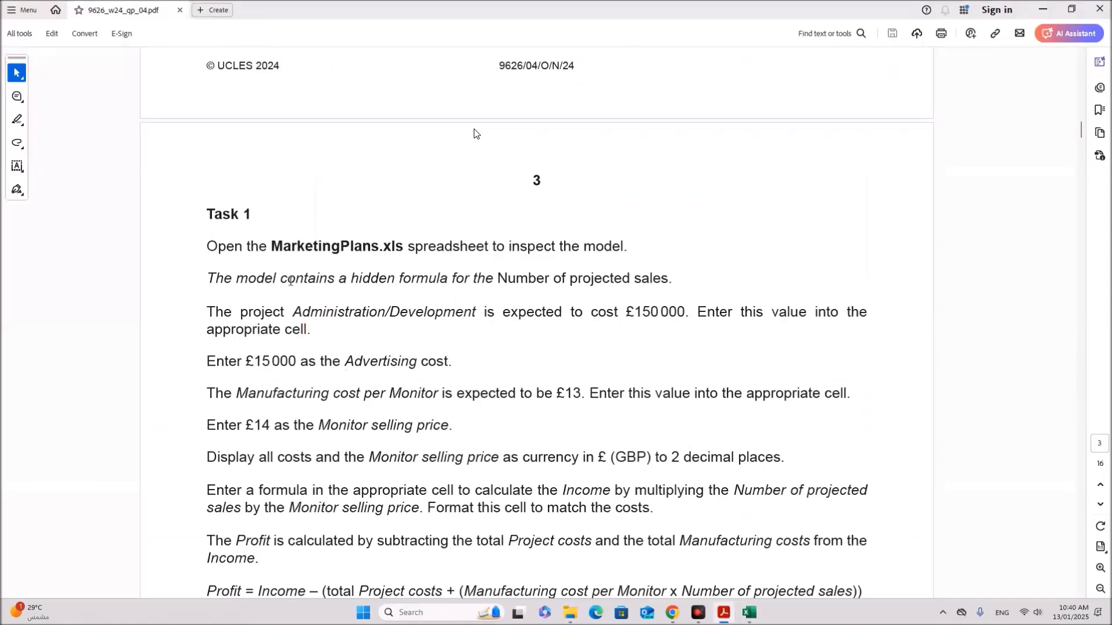
{"action": "left_click_drag", "start_coordinate": [288, 278], "coordinate": [667, 275]}
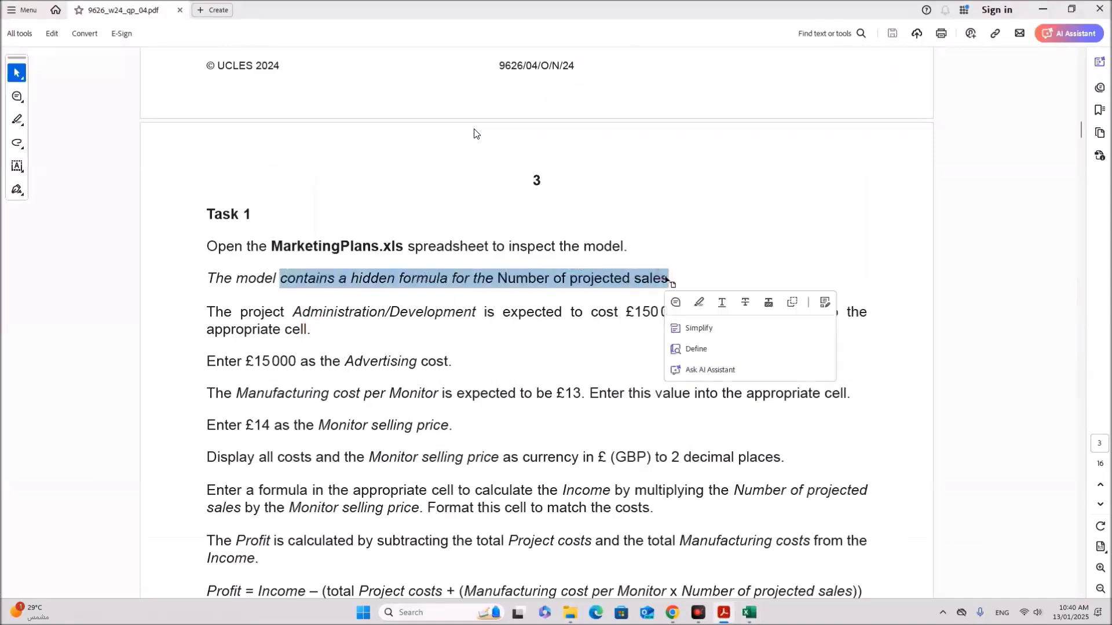
{"action": "left_click", "coordinate": [749, 613]}
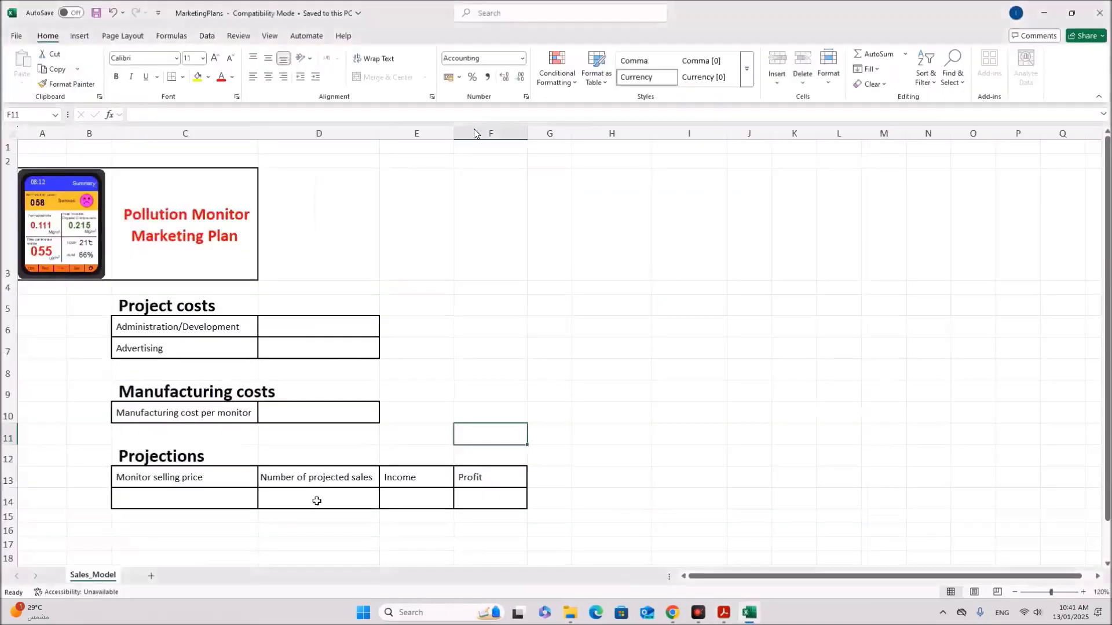
{"action": "left_click", "coordinate": [315, 498]}
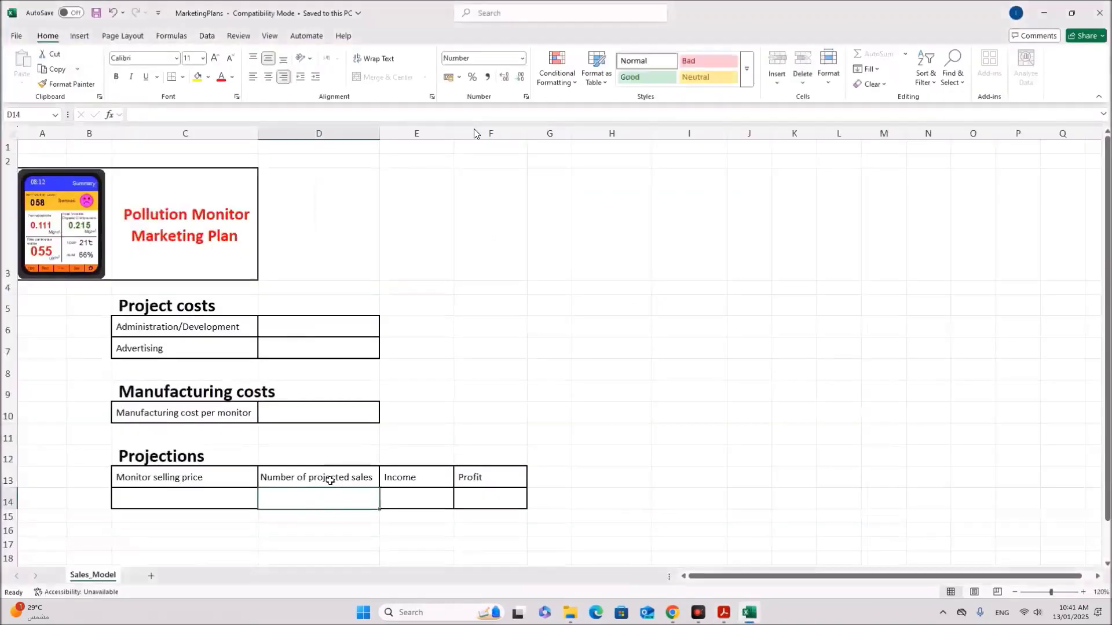
Step: Review the Administration/Development cost and £15 000 advertising amounts in the task sheet
{"action": "left_click", "coordinate": [724, 612]}
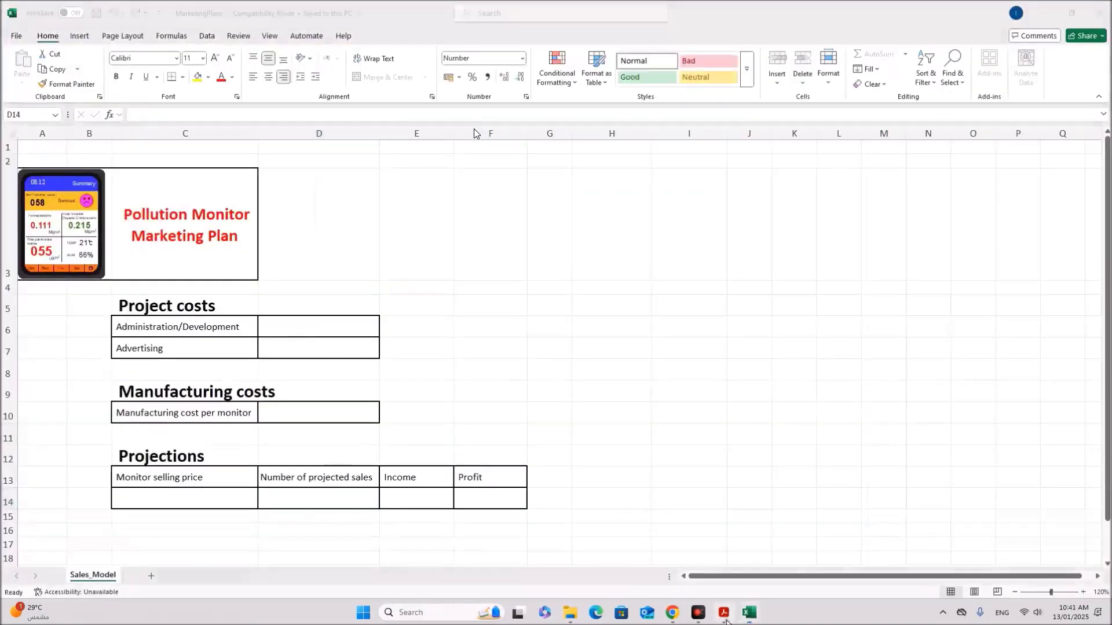
{"action": "left_click_drag", "start_coordinate": [302, 312], "coordinate": [657, 313]}
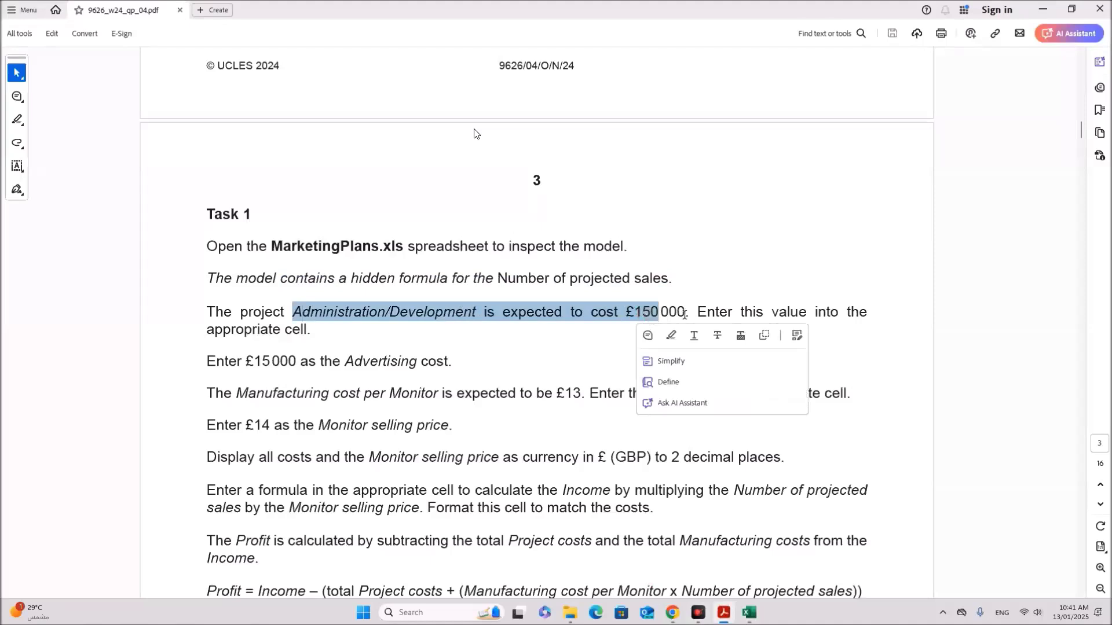
{"action": "left_click", "coordinate": [283, 335]}
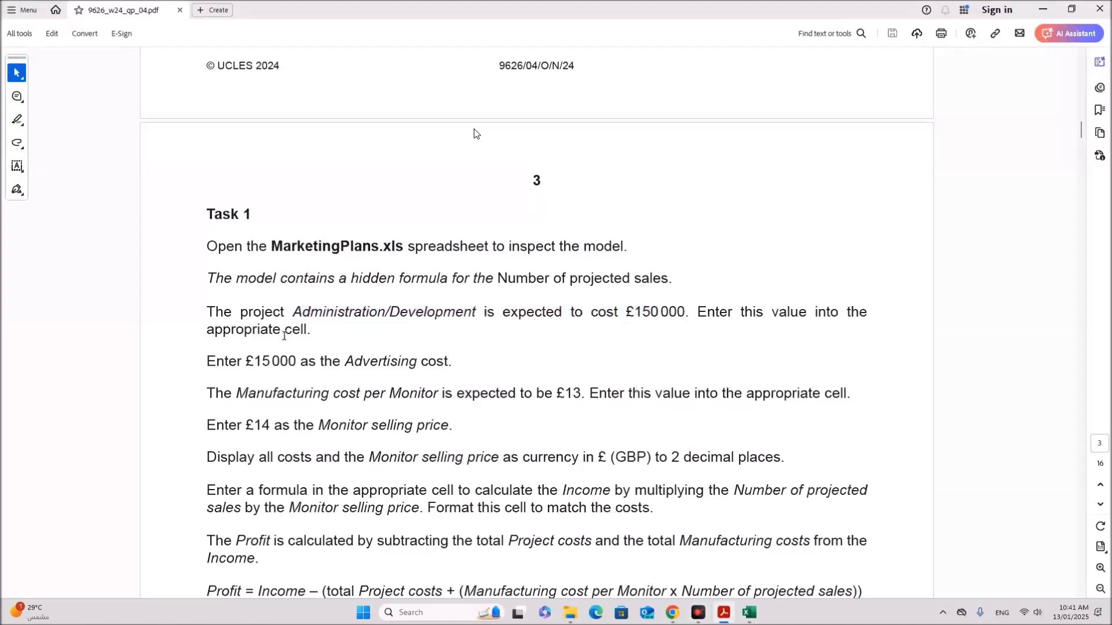
{"action": "left_click_drag", "start_coordinate": [255, 359], "coordinate": [316, 361]}
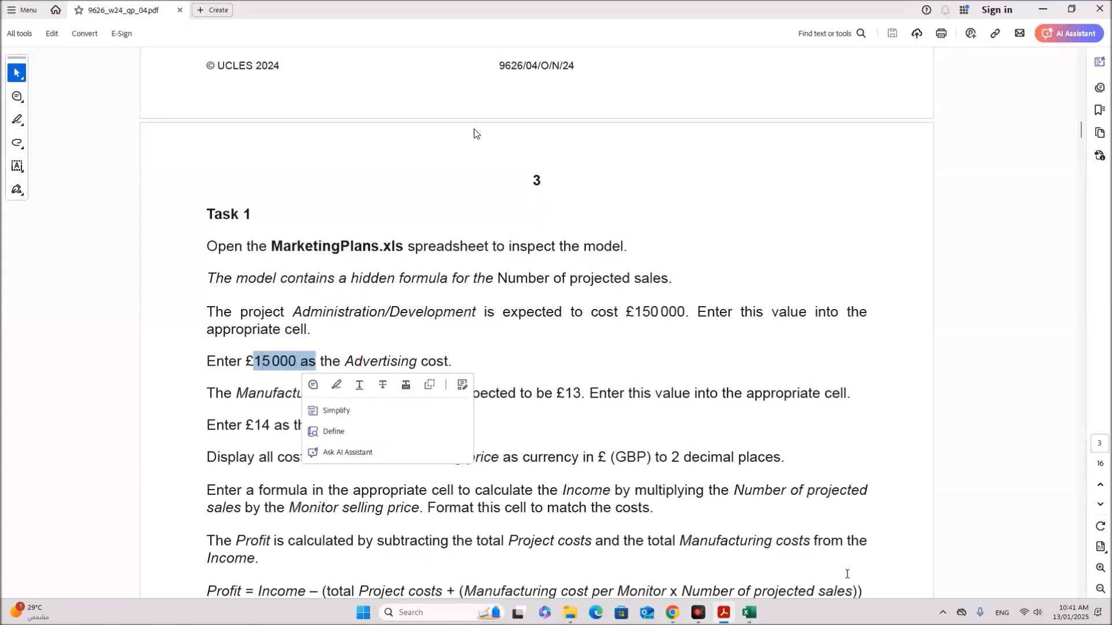
{"action": "left_click", "coordinate": [748, 613]}
{"action": "left_click", "coordinate": [435, 370]}
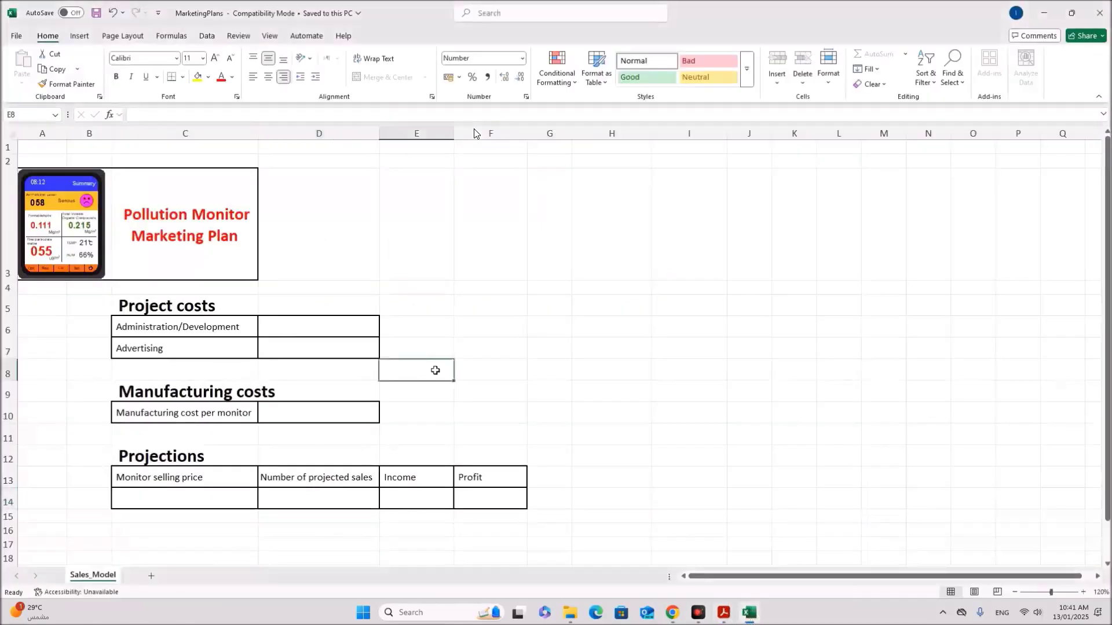
Step: Enter 150000 as the Administration/Development cost and 15000 for Advertising
{"action": "left_click", "coordinate": [280, 326]}
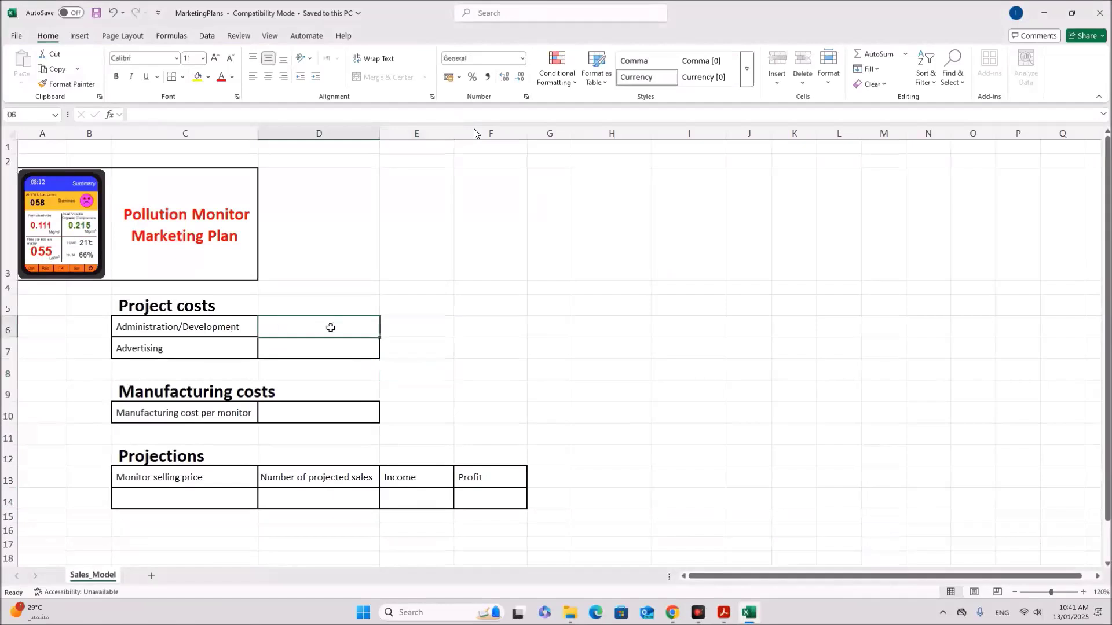
{"action": "type", "text": "15"}
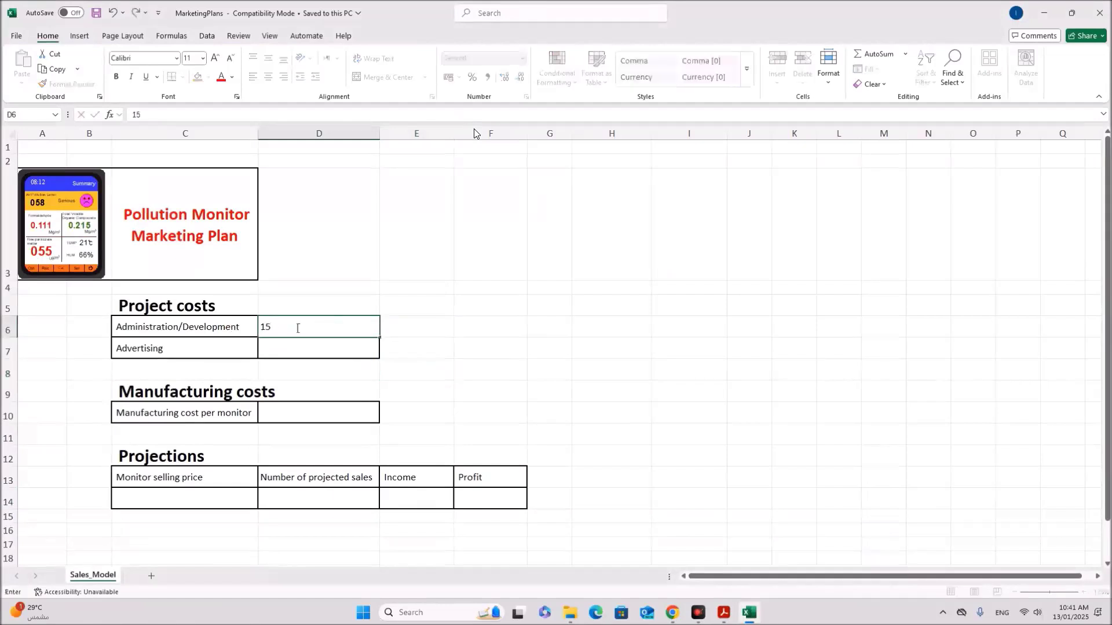
{"action": "type", "text": "0000"}
{"action": "left_click", "coordinate": [298, 346]}
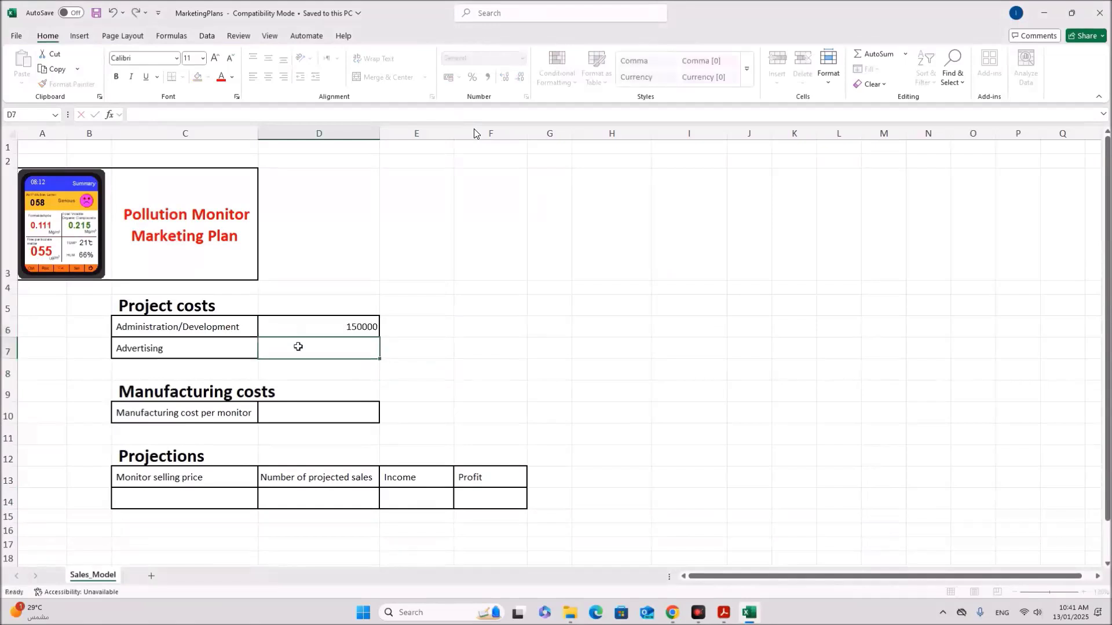
{"action": "type", "text": "15000"}
{"action": "left_click", "coordinate": [543, 387]}
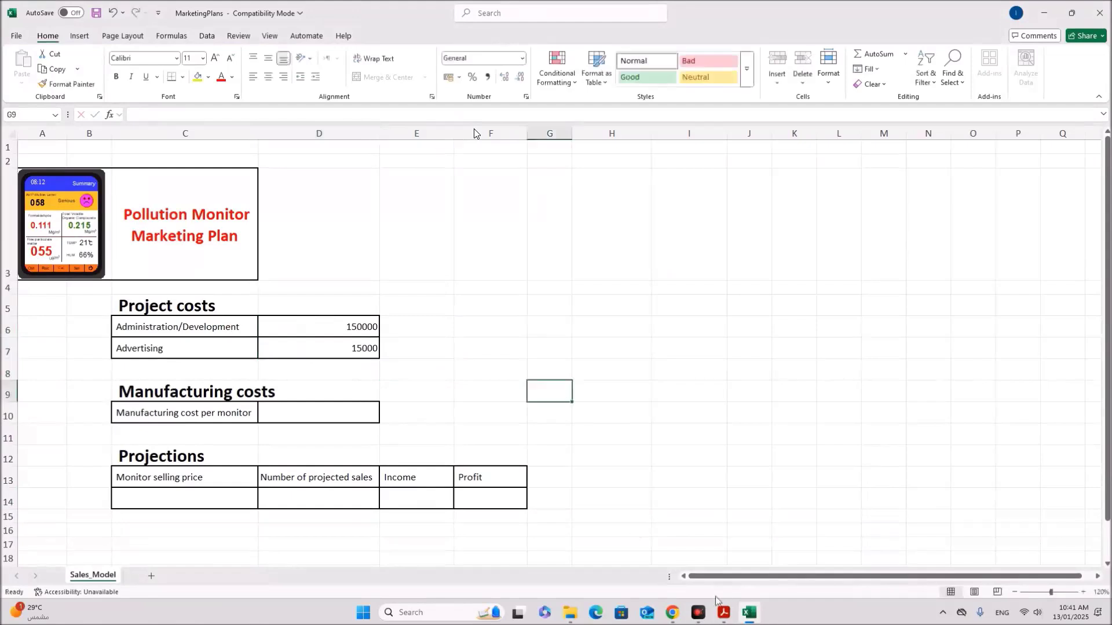
Step: Read the £13 manufacturing cost and £14 selling price instructions
{"action": "left_click", "coordinate": [724, 613]}
{"action": "left_click", "coordinate": [417, 355]}
{"action": "scroll", "coordinate": [382, 414], "scroll_direction": "down", "scroll_amount": 2}
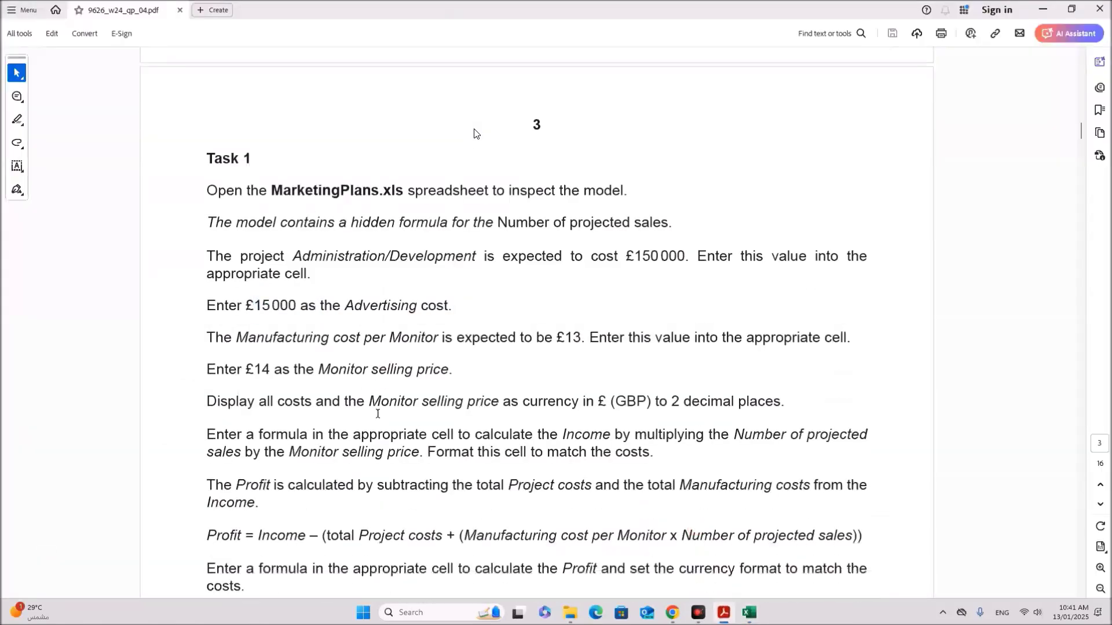
{"action": "left_click_drag", "start_coordinate": [332, 343], "coordinate": [831, 336]}
{"action": "left_click_drag", "start_coordinate": [245, 370], "coordinate": [429, 371]}
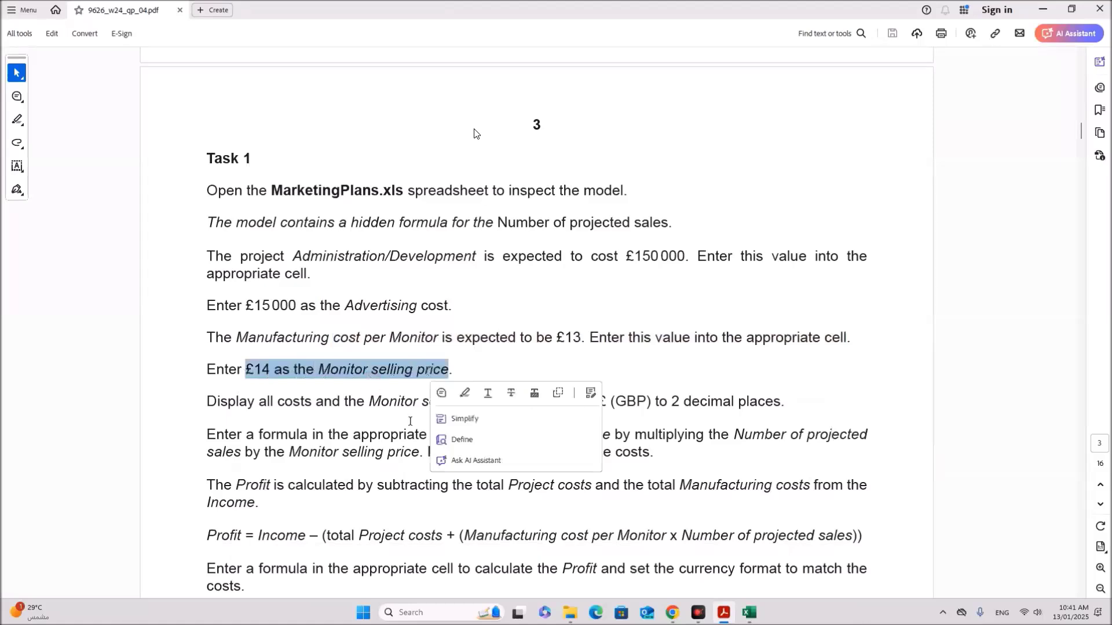
Step: Set manufacturing cost D10 to 13 and selling price C14 to 14, confirming projected sales of 358221
{"action": "left_click", "coordinate": [749, 613]}
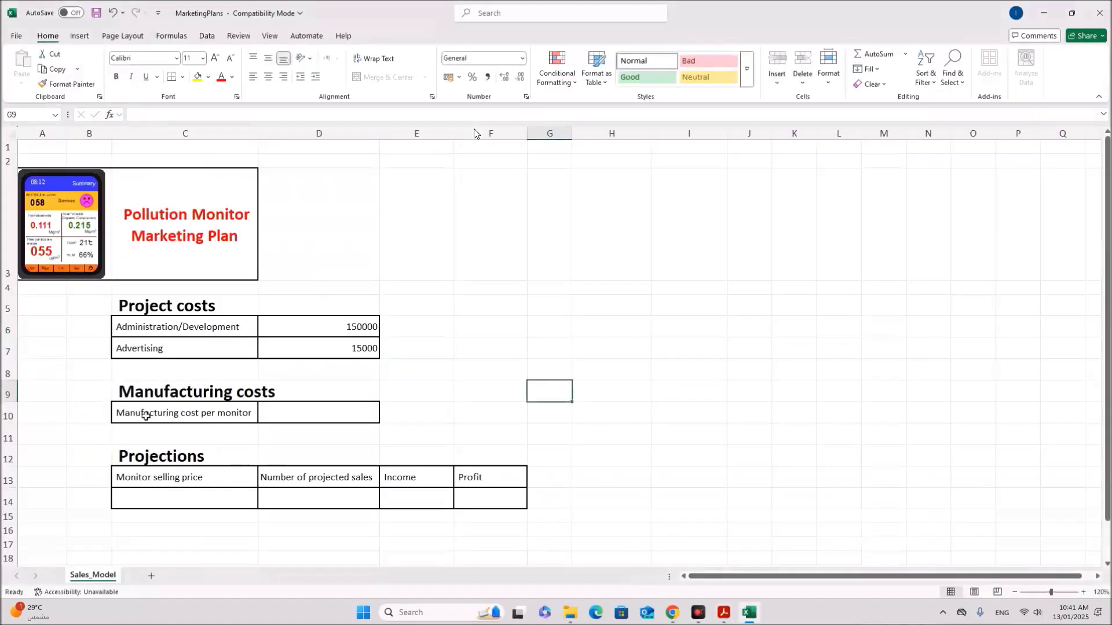
{"action": "left_click", "coordinate": [188, 415]}
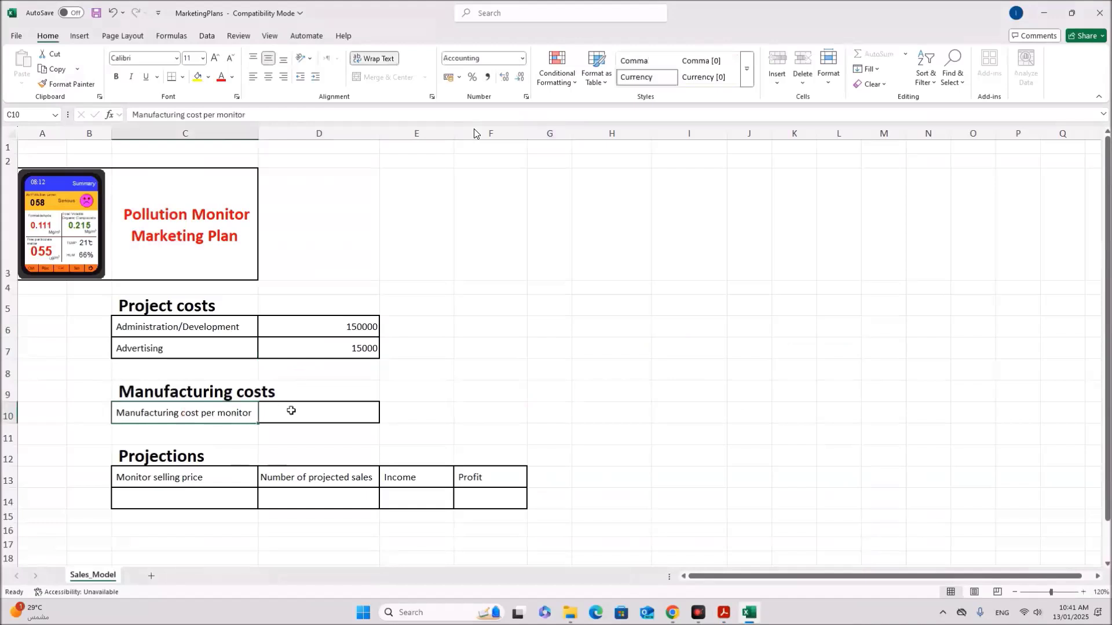
{"action": "left_click", "coordinate": [350, 408]}
{"action": "type", "text": "13"}
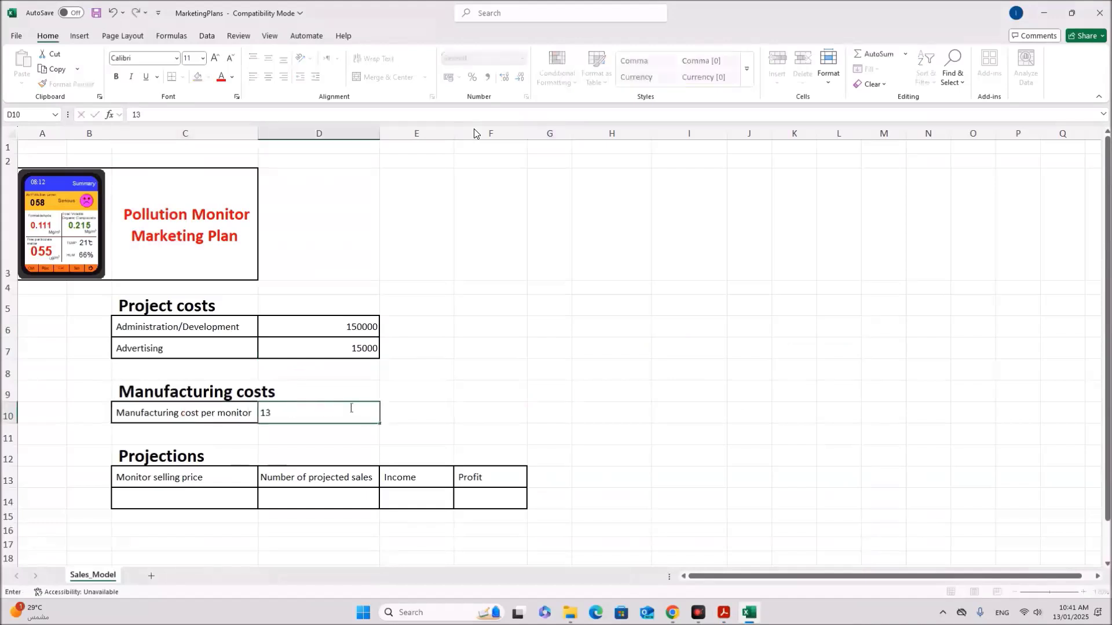
{"action": "left_click", "coordinate": [258, 524]}
{"action": "left_click", "coordinate": [196, 499]}
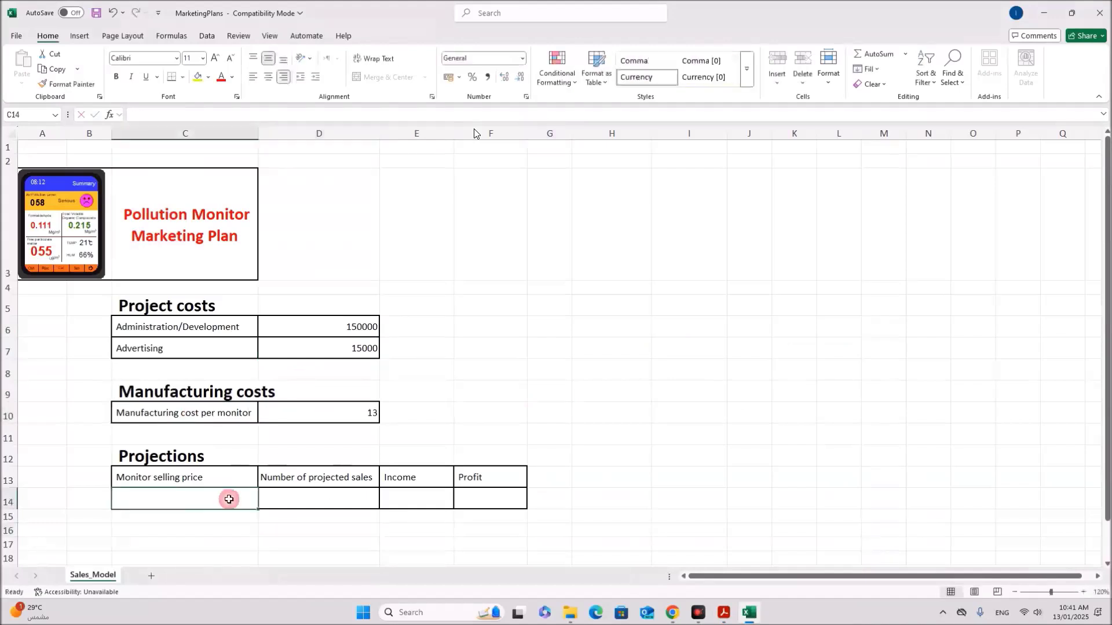
{"action": "type", "text": "14"}
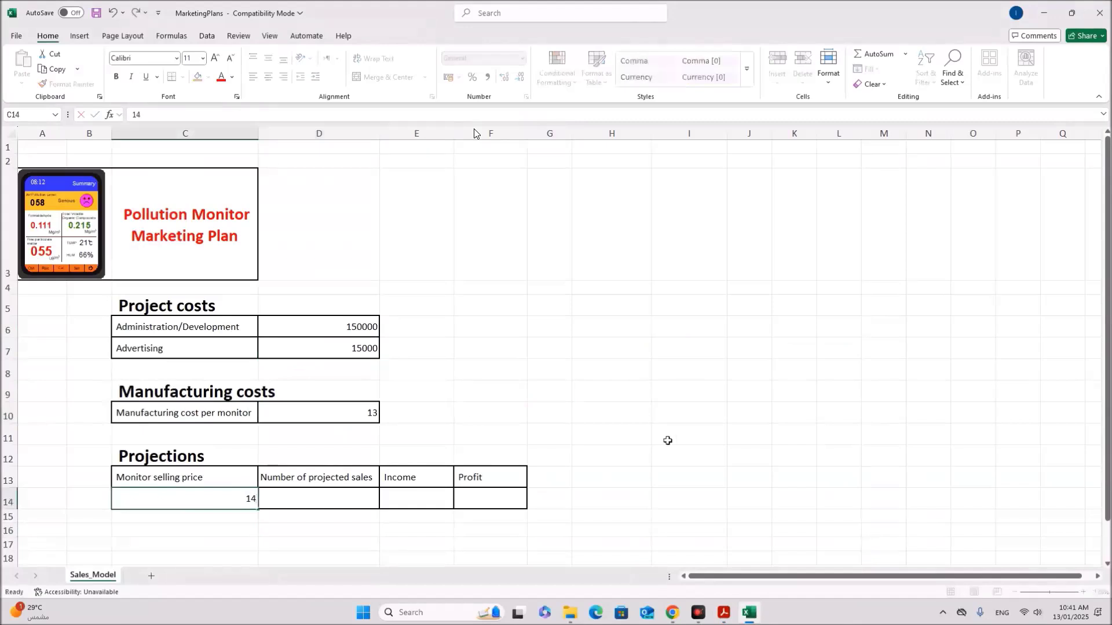
{"action": "left_click", "coordinate": [664, 440]}
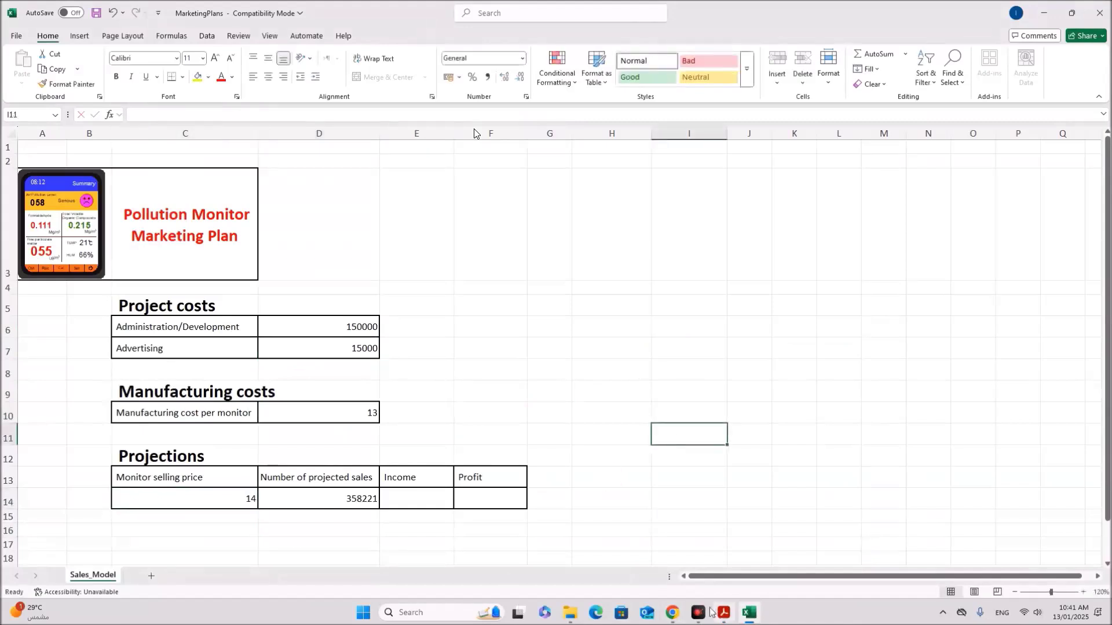
{"action": "left_click", "coordinate": [338, 501]}
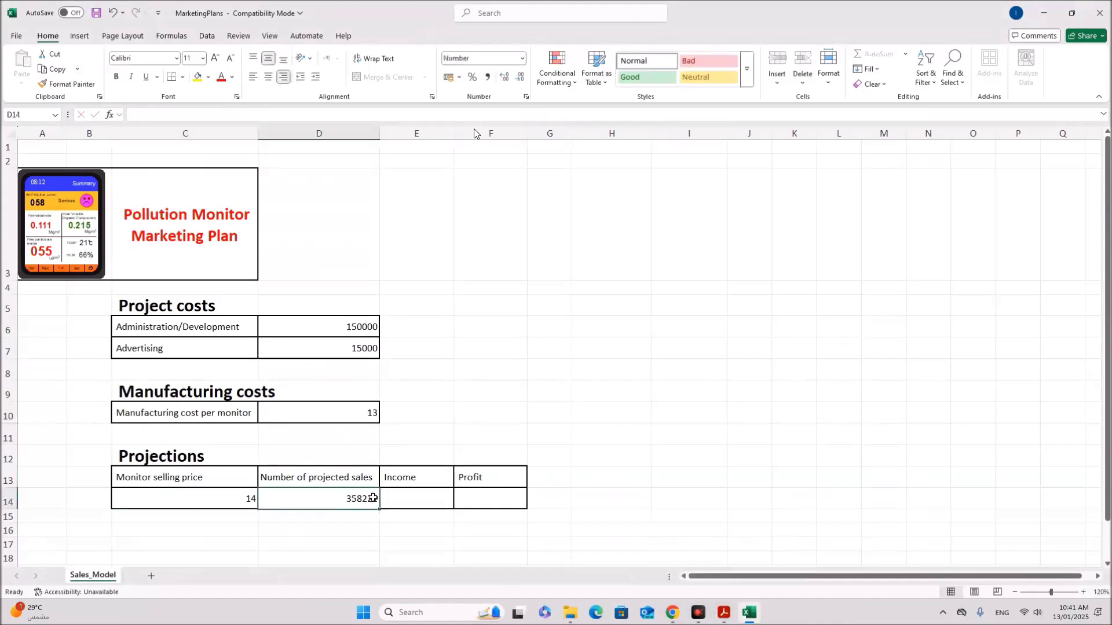
{"action": "left_click", "coordinate": [724, 613]}
{"action": "scroll", "coordinate": [439, 422], "scroll_direction": "down", "scroll_amount": 1}
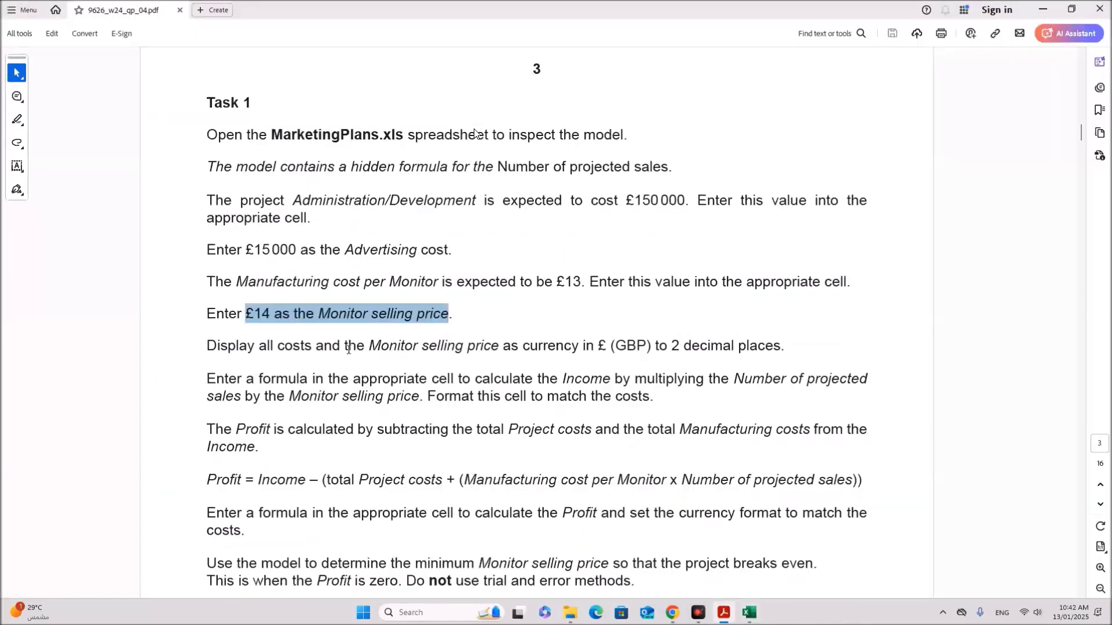
Step: Format D6:D7, D10, C14 and E14:F14 as £ currency with 2 decimal places
{"action": "left_click_drag", "start_coordinate": [397, 347], "coordinate": [774, 346]}
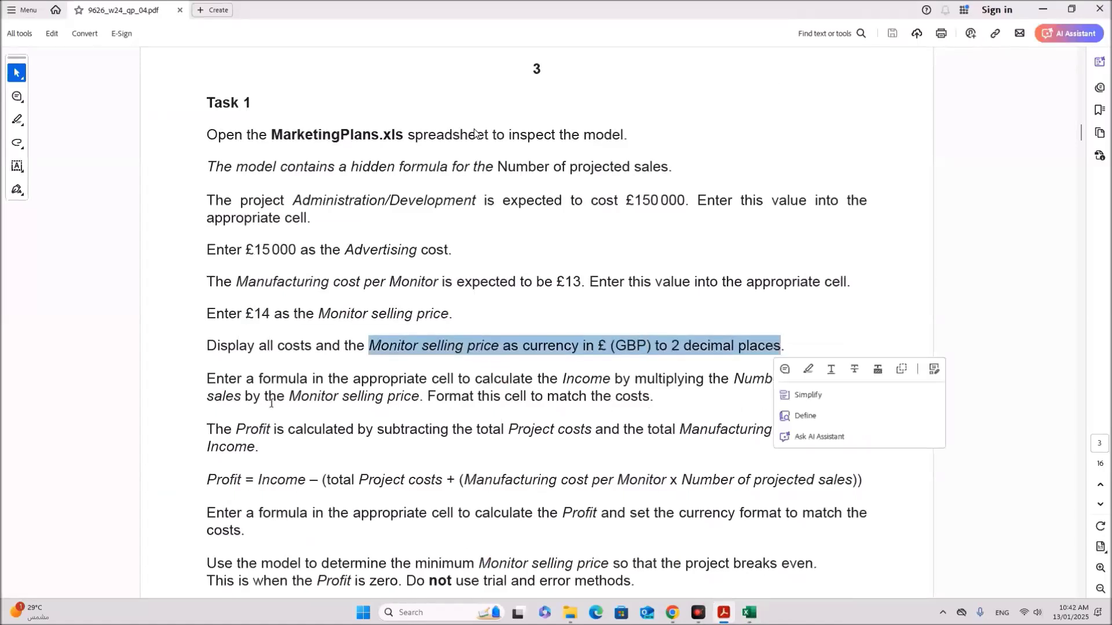
{"action": "left_click", "coordinate": [750, 613]}
{"action": "mouse_move", "coordinate": [308, 324]}
{"action": "left_mouse_down"}
{"action": "mouse_move", "coordinate": [311, 344]}
{"action": "mouse_move", "coordinate": [300, 345]}
{"action": "left_mouse_up"}
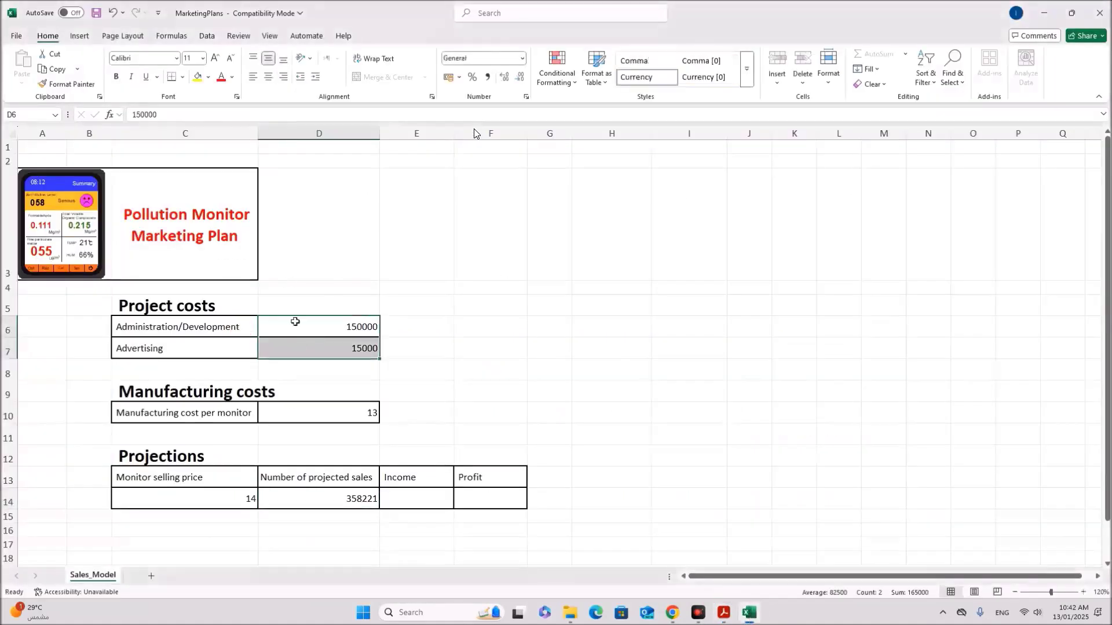
{"action": "left_click", "coordinate": [317, 415], "text": "ctrl"}
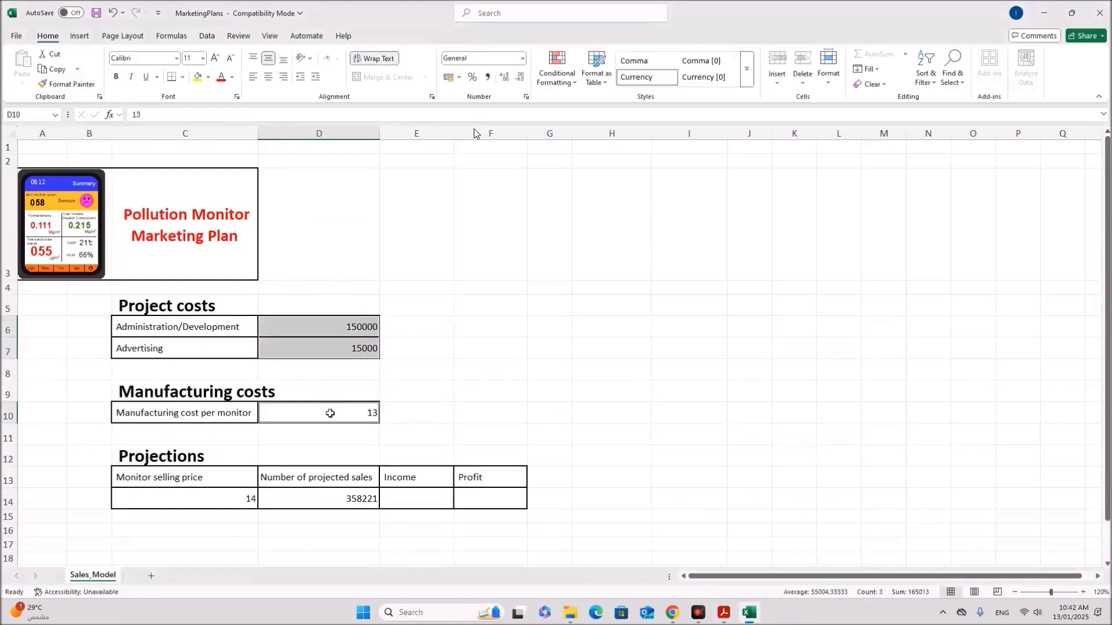
{"action": "left_click", "coordinate": [230, 500], "text": "ctrl"}
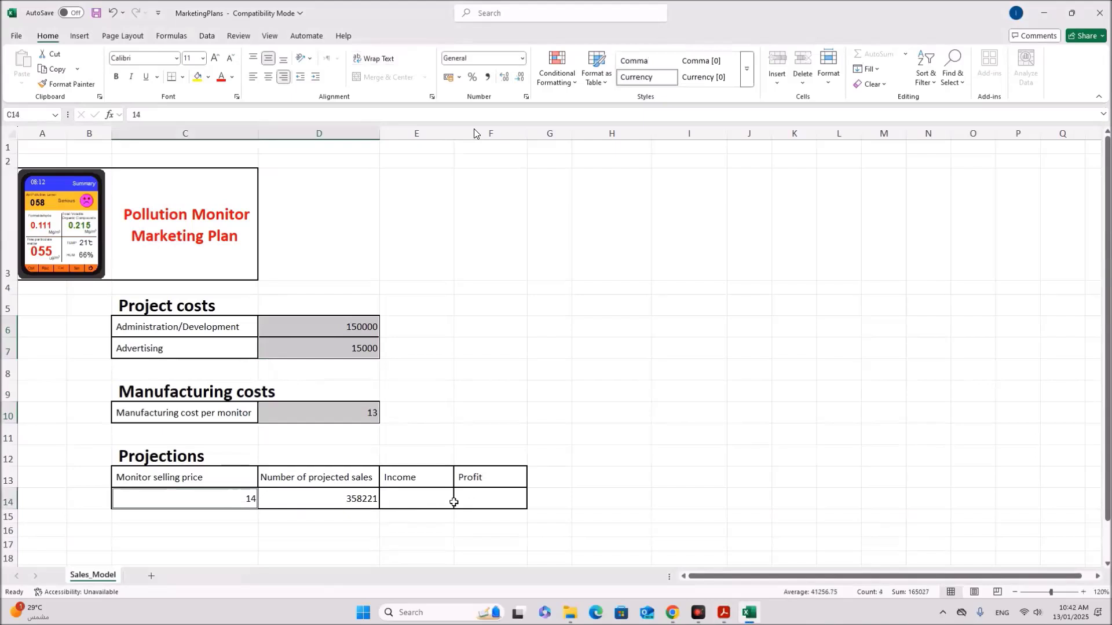
{"action": "left_click_drag", "start_coordinate": [436, 498], "coordinate": [481, 497], "text": "ctrl"}
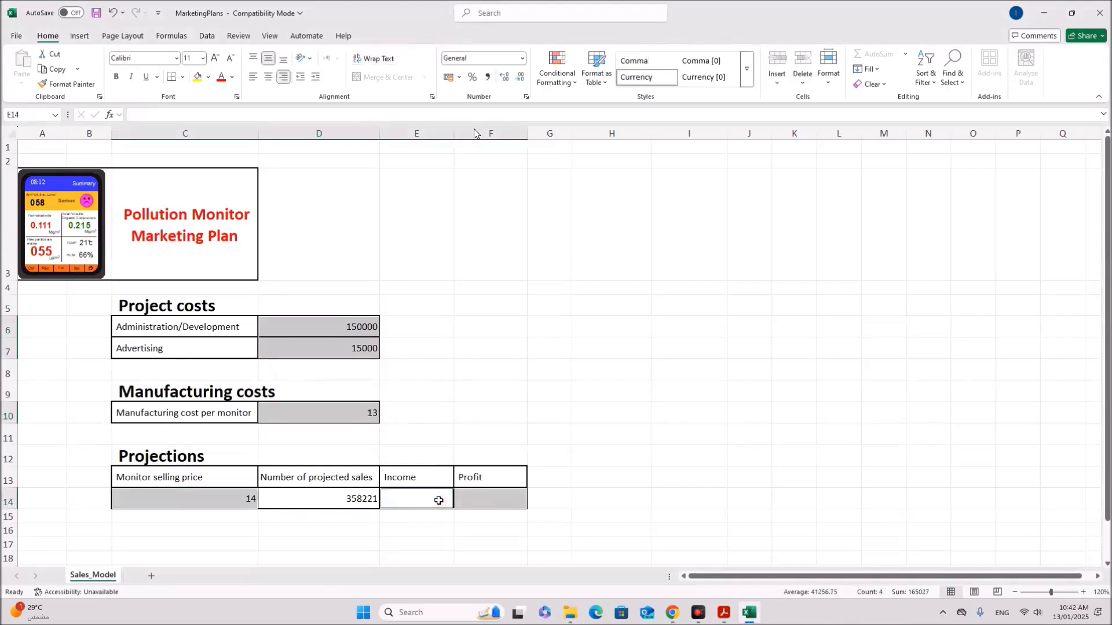
{"action": "right_click", "coordinate": [439, 500]}
{"action": "left_click", "coordinate": [481, 426]}
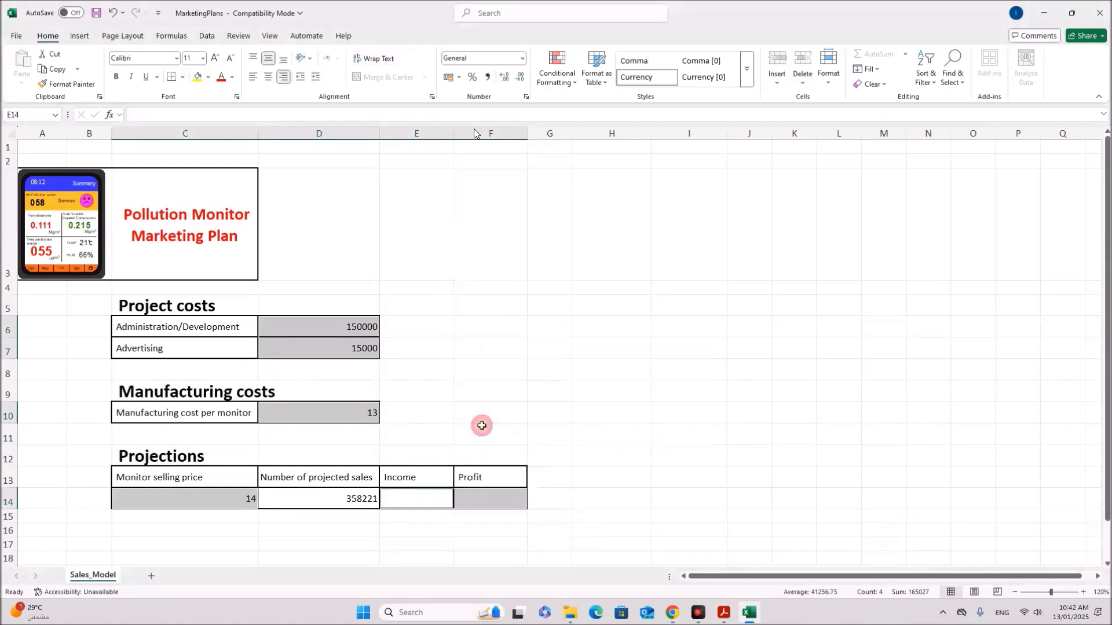
{"action": "left_click", "coordinate": [362, 347]}
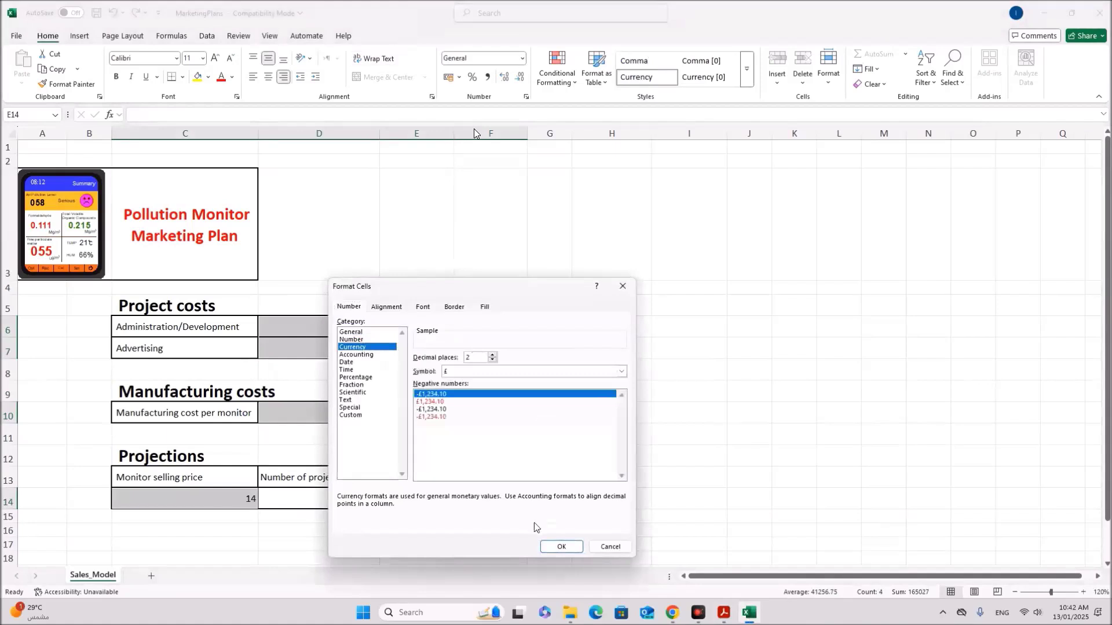
{"action": "left_click", "coordinate": [561, 547]}
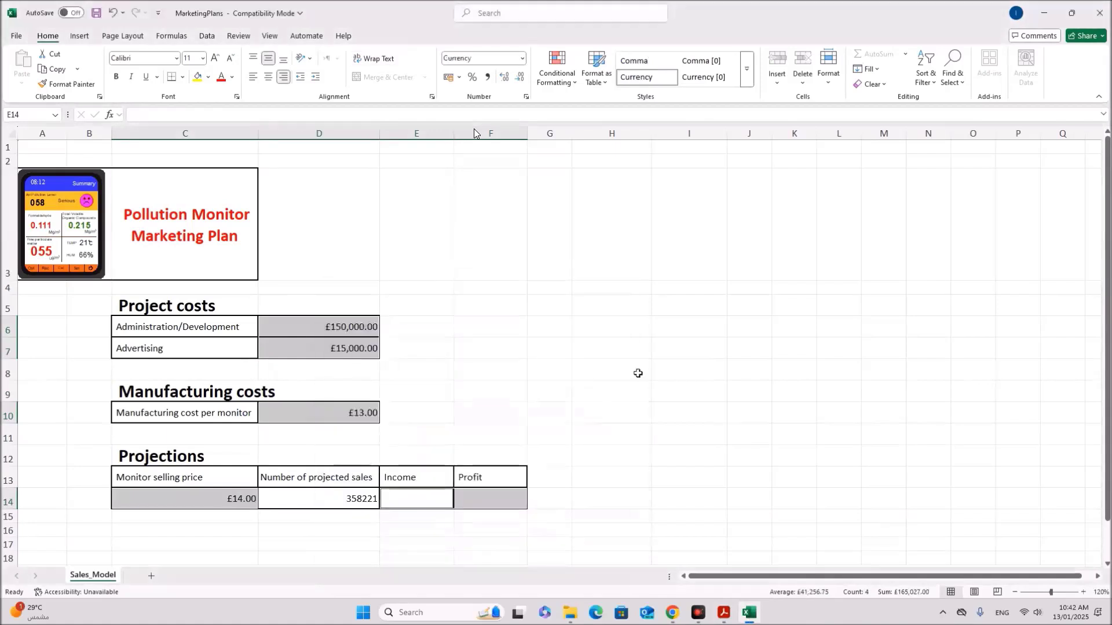
{"action": "left_click", "coordinate": [638, 374]}
{"action": "left_click", "coordinate": [725, 613]}
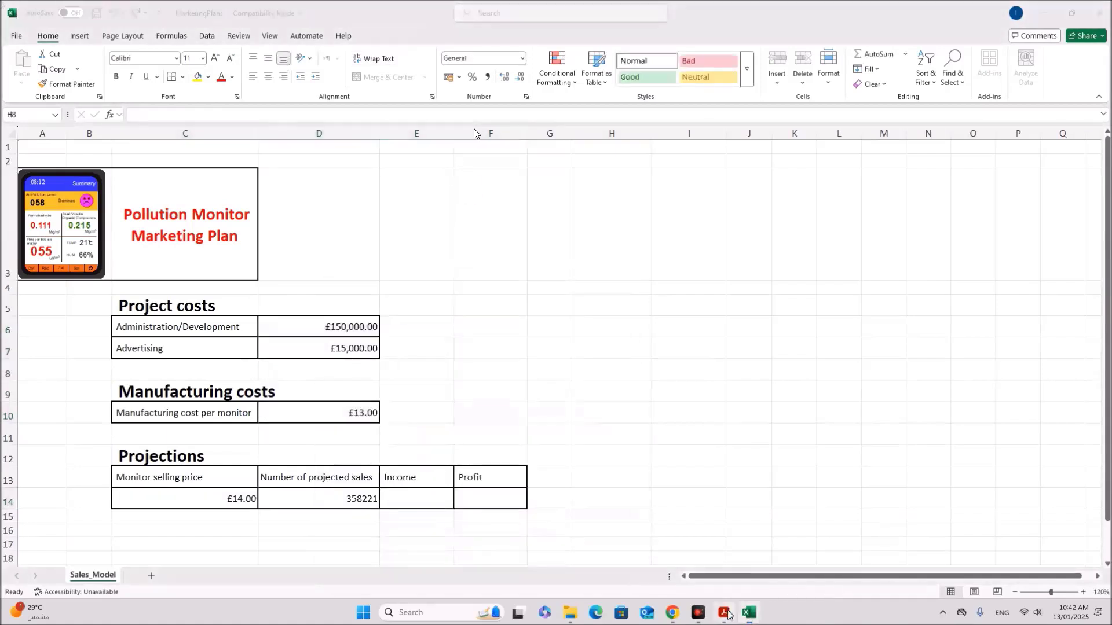
{"action": "scroll", "coordinate": [438, 387], "scroll_direction": "down", "scroll_amount": 1}
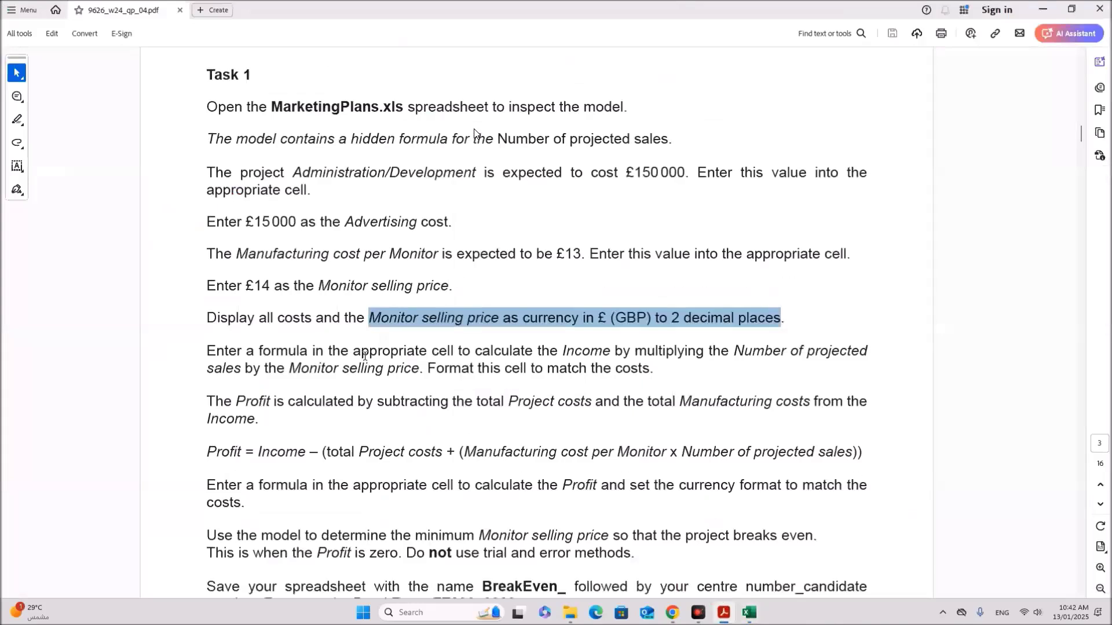
{"action": "left_click_drag", "start_coordinate": [351, 345], "coordinate": [811, 364]}
{"action": "left_click_drag", "start_coordinate": [265, 369], "coordinate": [415, 372]}
{"action": "left_click", "coordinate": [287, 382]}
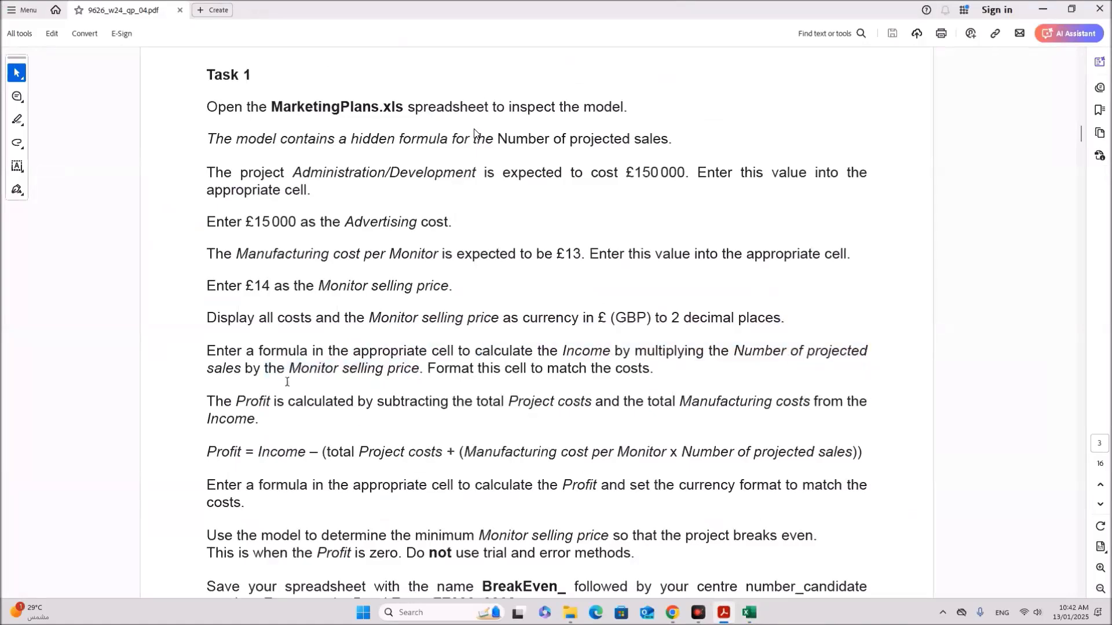
Step: Enter =C14*D14 in the Income cell E14, giving £5,015,098.36
{"action": "left_click", "coordinate": [750, 613]}
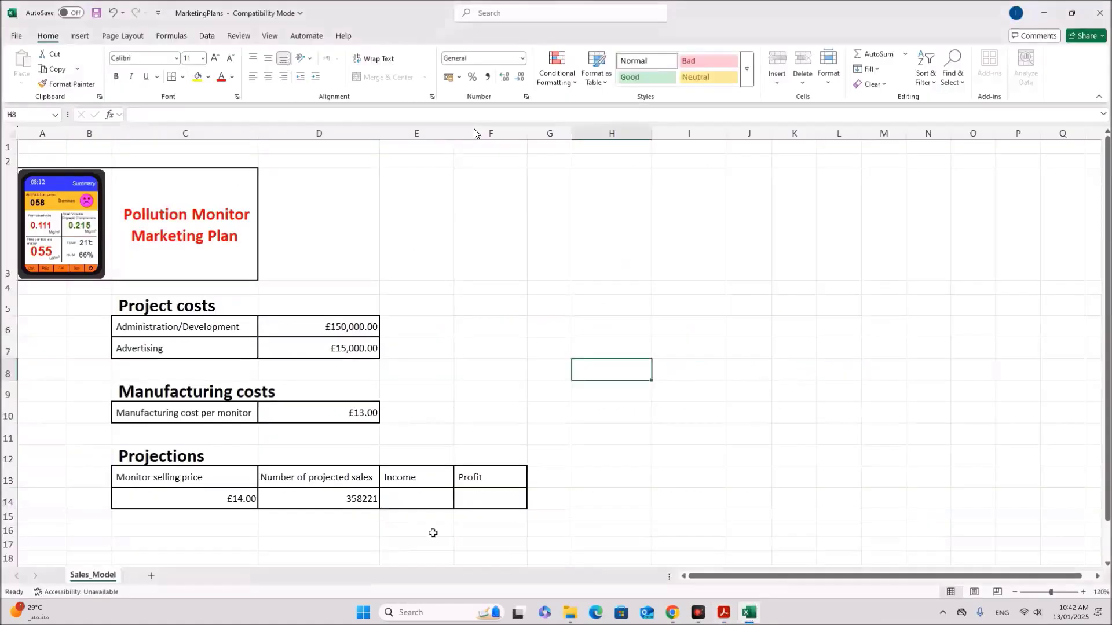
{"action": "left_click", "coordinate": [400, 502]}
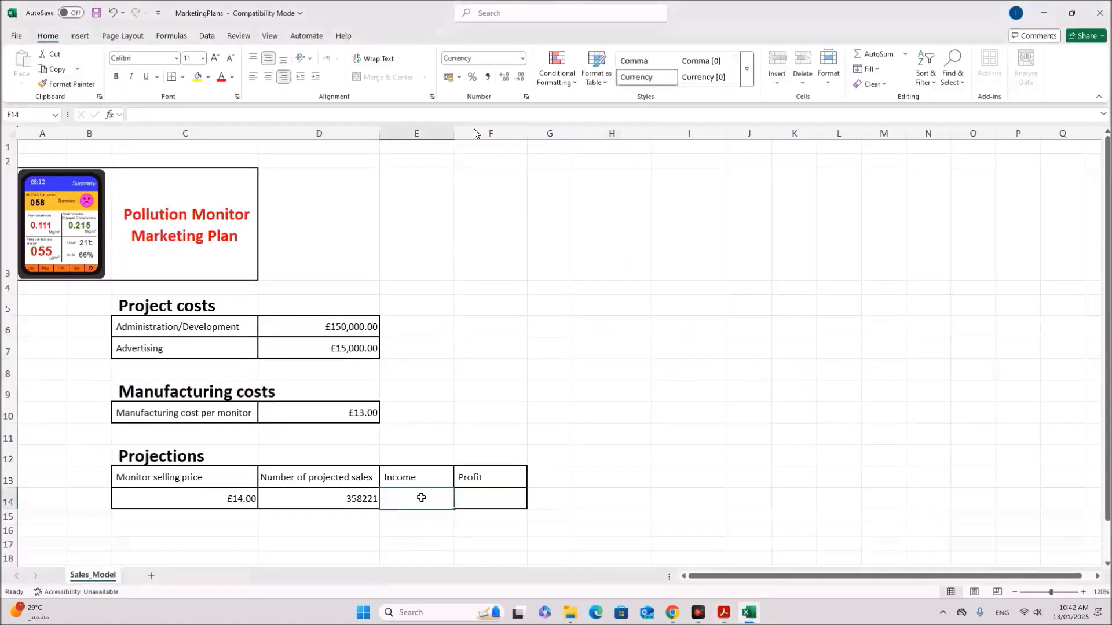
{"action": "left_click", "coordinate": [170, 498]}
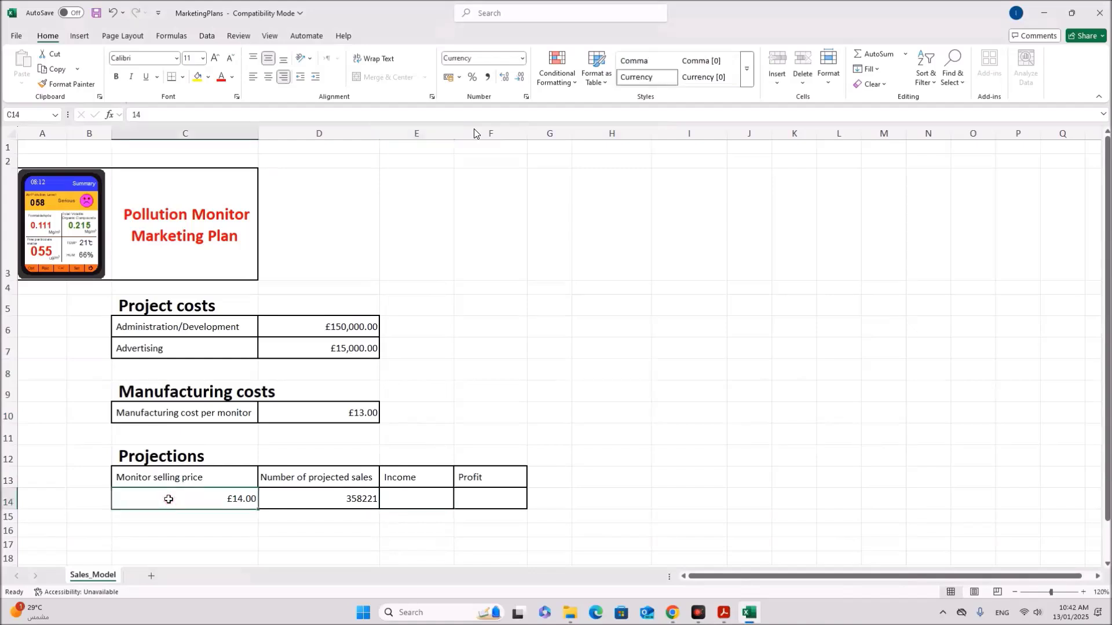
{"action": "left_click", "coordinate": [314, 495]}
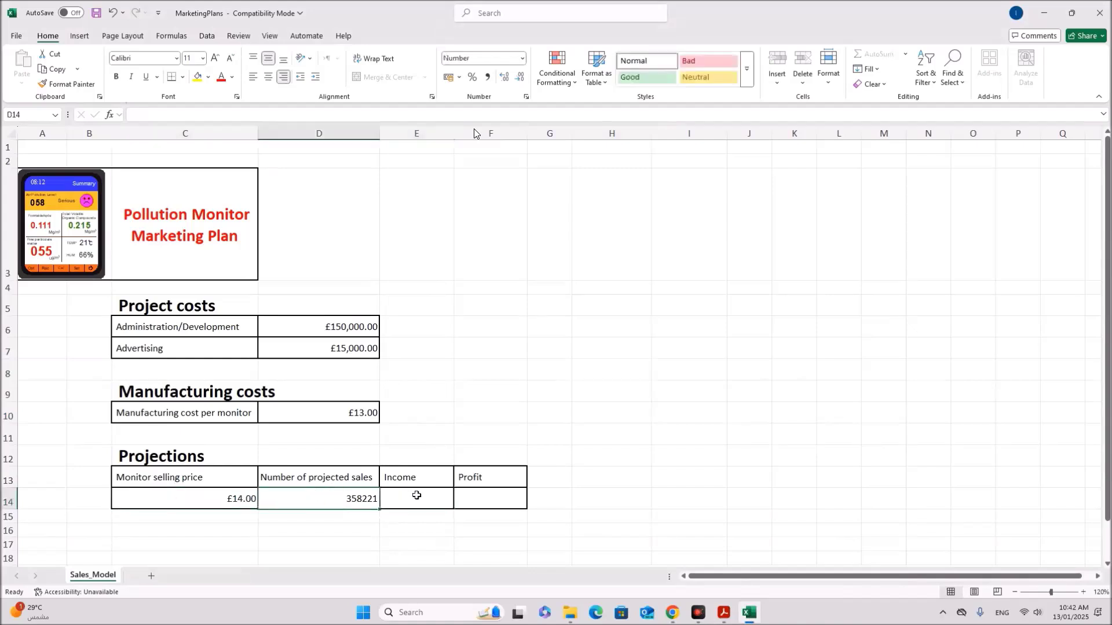
{"action": "left_click", "coordinate": [416, 496]}
{"action": "type", "text": "="}
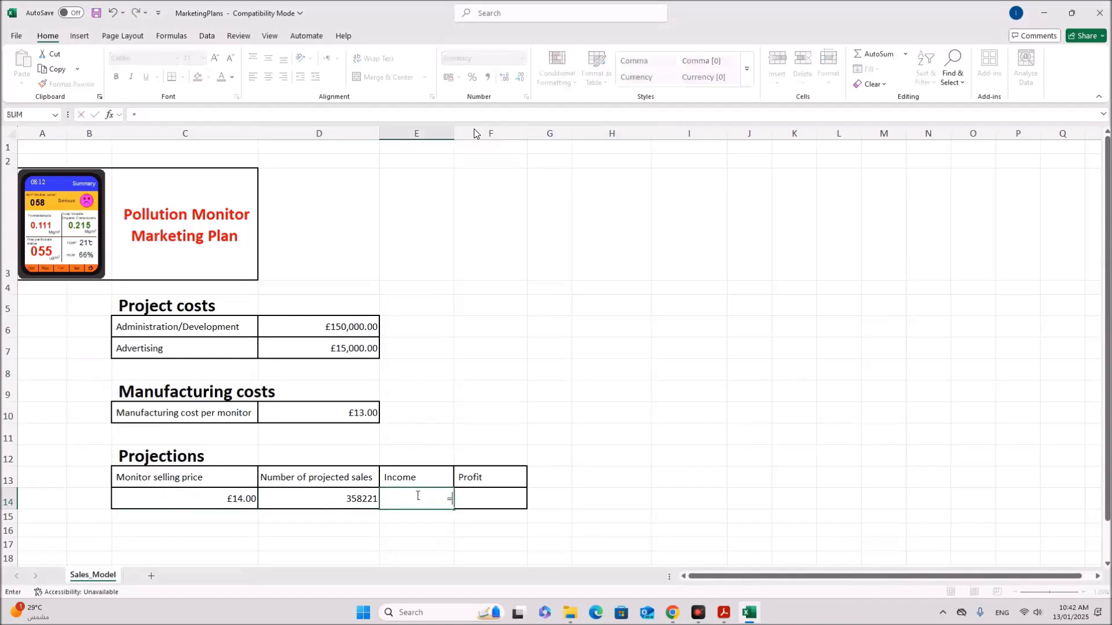
{"action": "left_click", "coordinate": [220, 503]}
{"action": "type", "text": "*"}
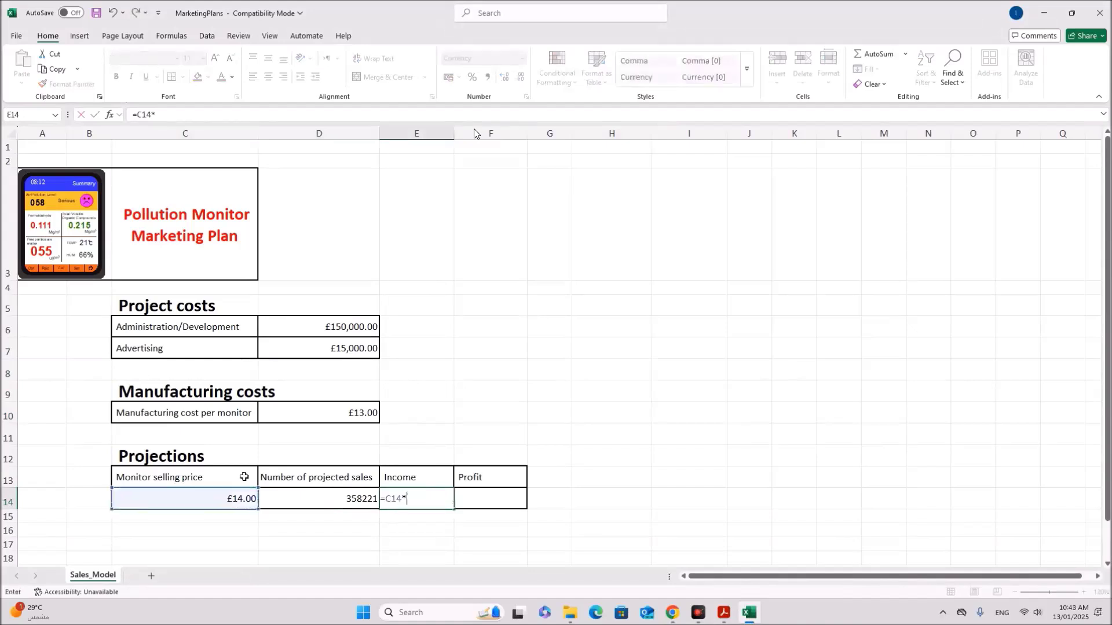
{"action": "left_click", "coordinate": [336, 502]}
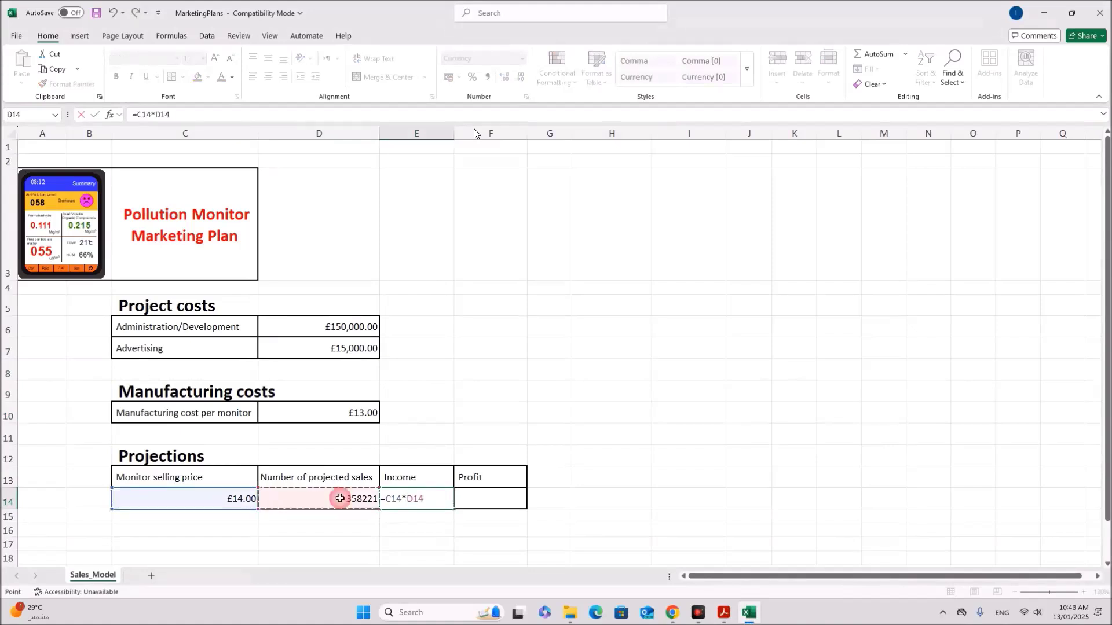
{"action": "key", "text": "Return"}
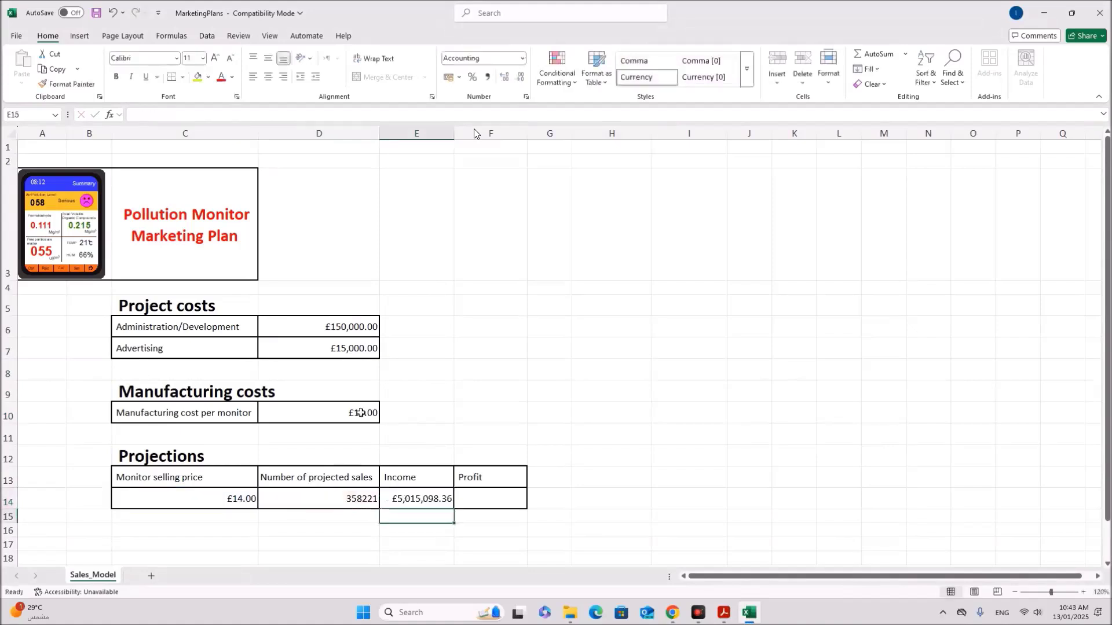
Step: Read the Income formatting and Profit calculation instructions, marking the 'total Project costs' formula part
{"action": "left_click", "coordinate": [724, 613]}
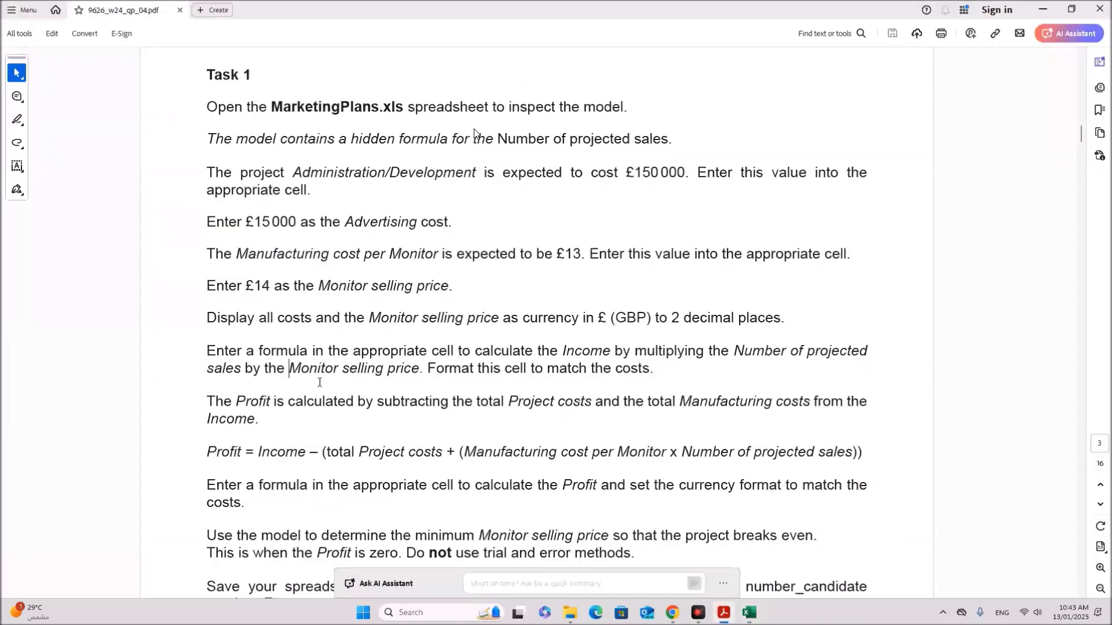
{"action": "scroll", "coordinate": [474, 133], "scroll_direction": "down", "scroll_amount": 1}
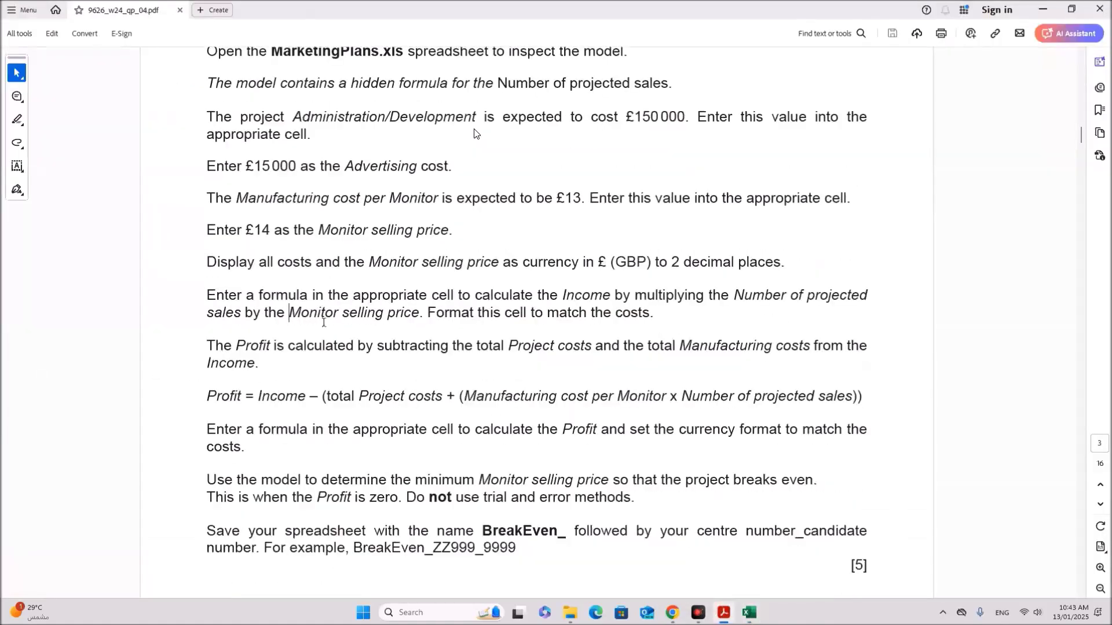
{"action": "left_click_drag", "start_coordinate": [427, 313], "coordinate": [658, 317]}
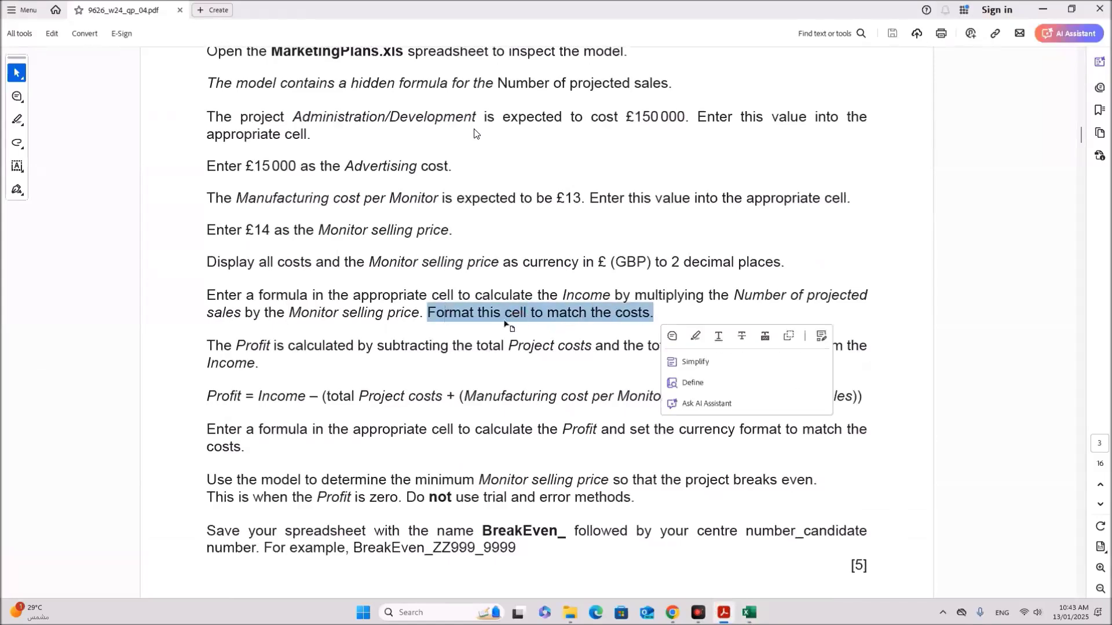
{"action": "left_click", "coordinate": [238, 419]}
{"action": "left_click_drag", "start_coordinate": [205, 340], "coordinate": [871, 353]}
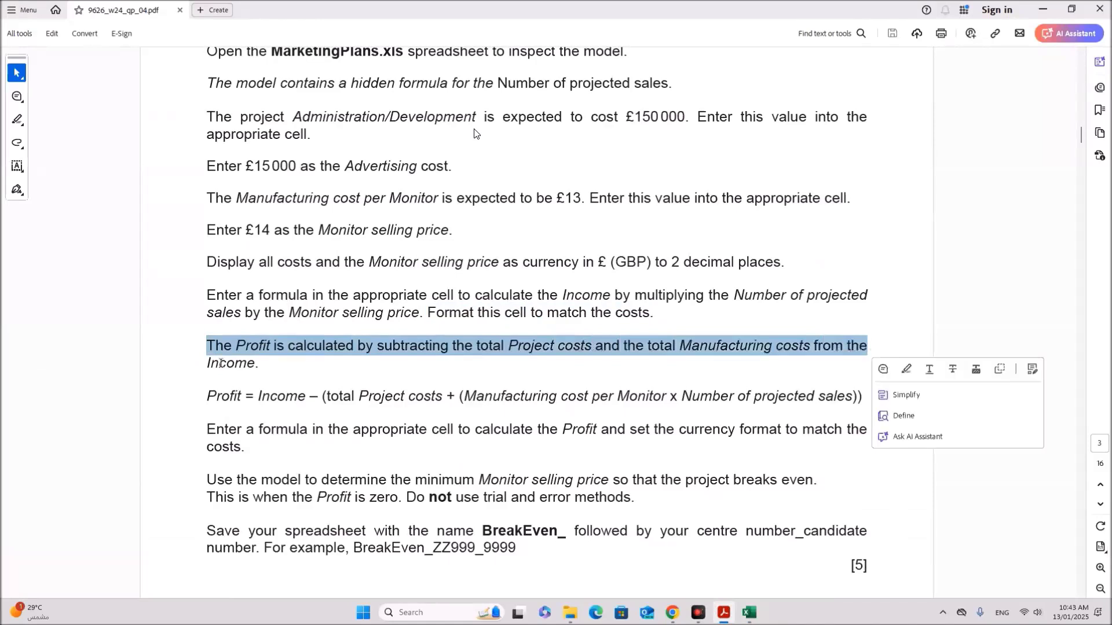
{"action": "left_click", "coordinate": [278, 437]}
{"action": "left_click_drag", "start_coordinate": [207, 396], "coordinate": [235, 396]}
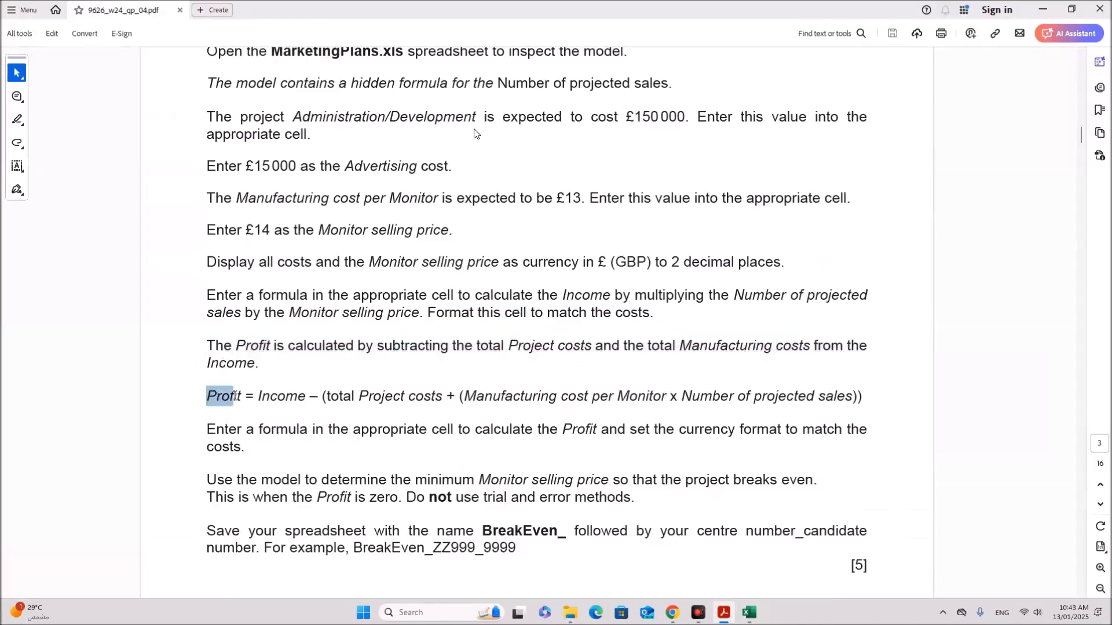
{"action": "left_click_drag", "start_coordinate": [242, 396], "coordinate": [426, 400]}
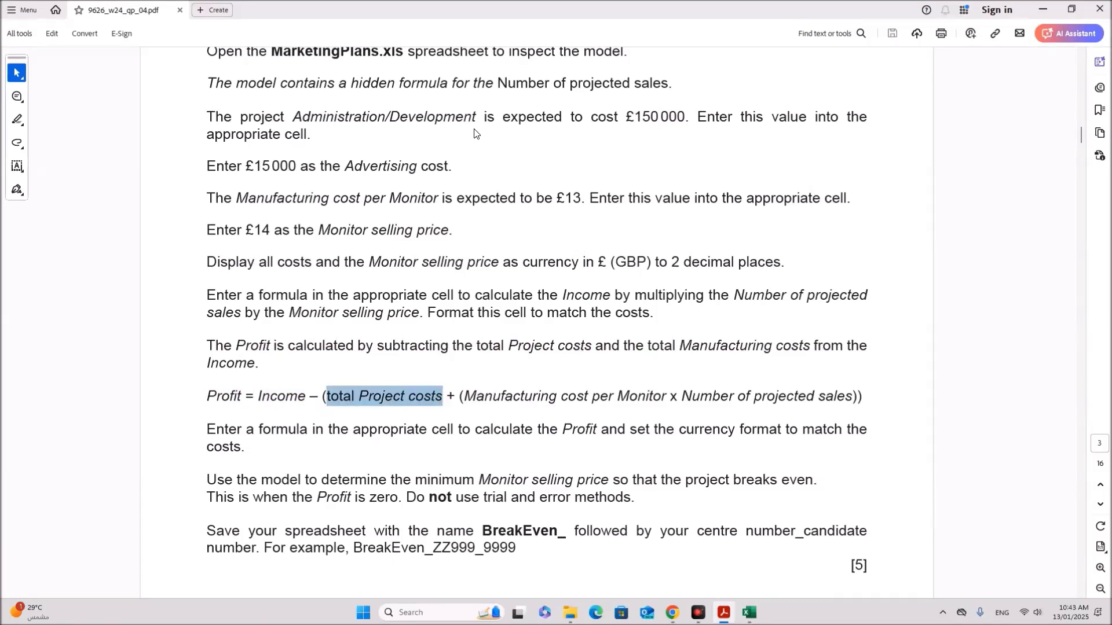
{"action": "left_click", "coordinate": [749, 613]}
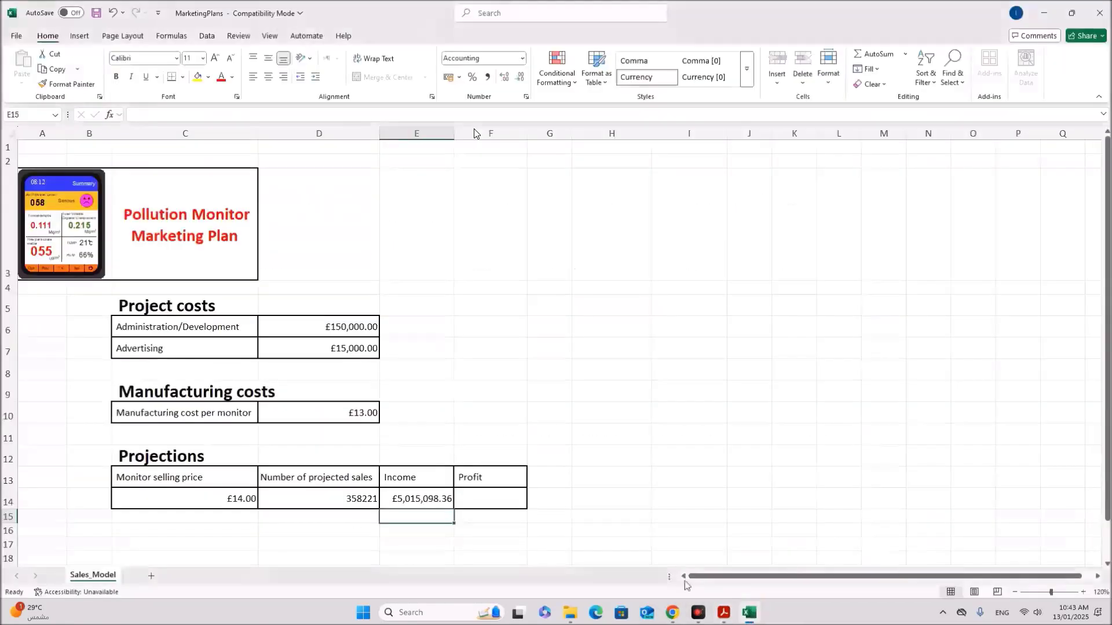
Step: Begin the Profit formula in F14 as =E14-(D6+D7
{"action": "left_click", "coordinate": [498, 498]}
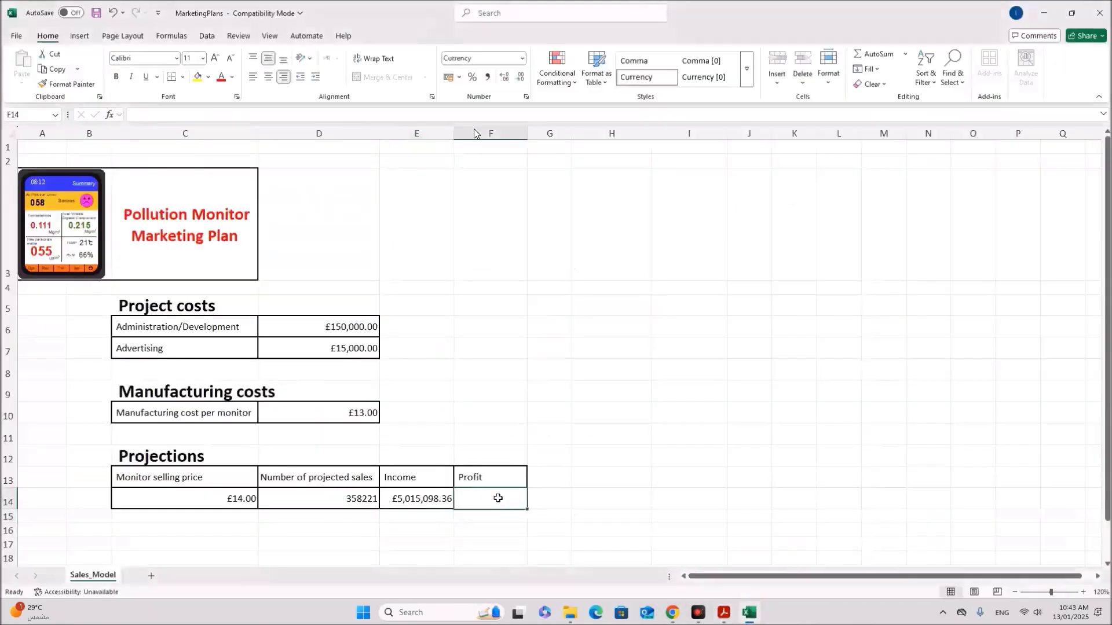
{"action": "type", "text": "="}
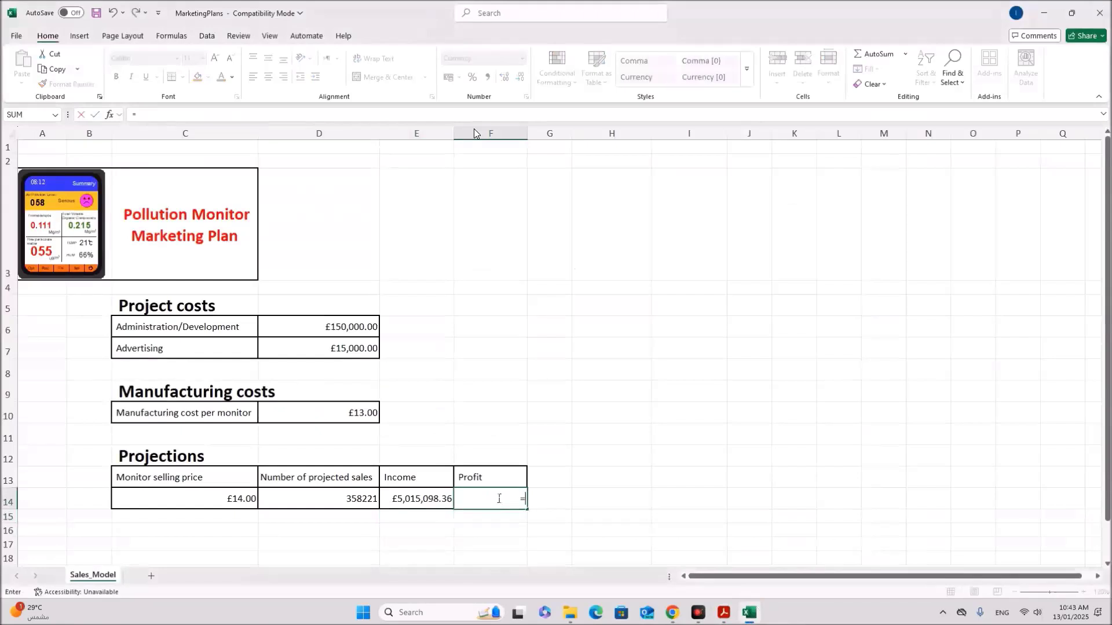
{"action": "left_click", "coordinate": [408, 500]}
{"action": "type", "text": "-("}
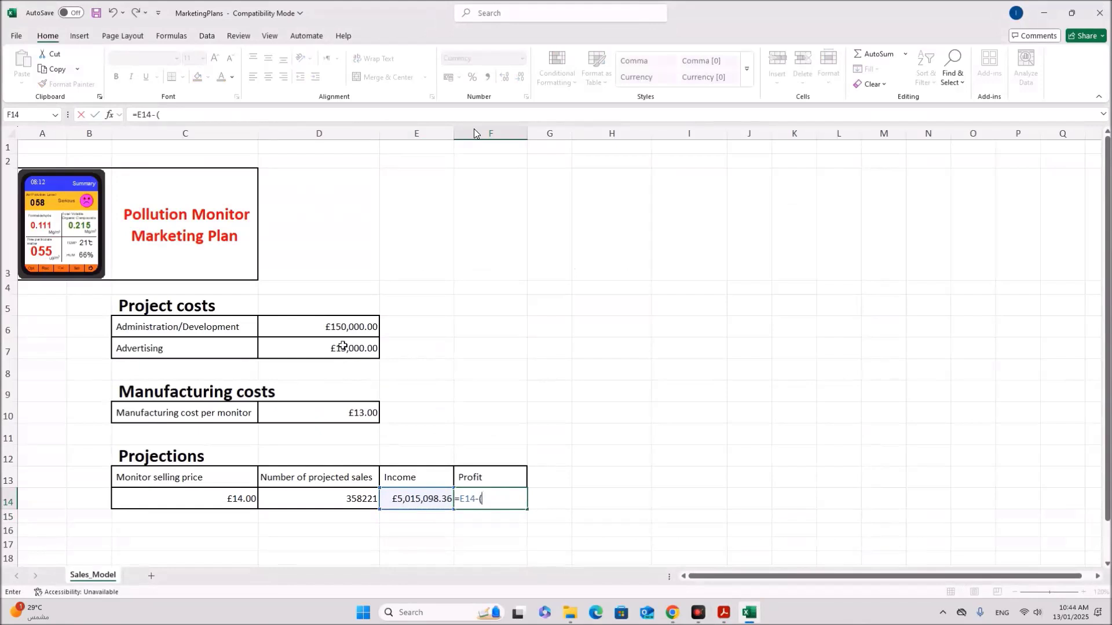
{"action": "left_click", "coordinate": [335, 330]}
{"action": "type", "text": "+"}
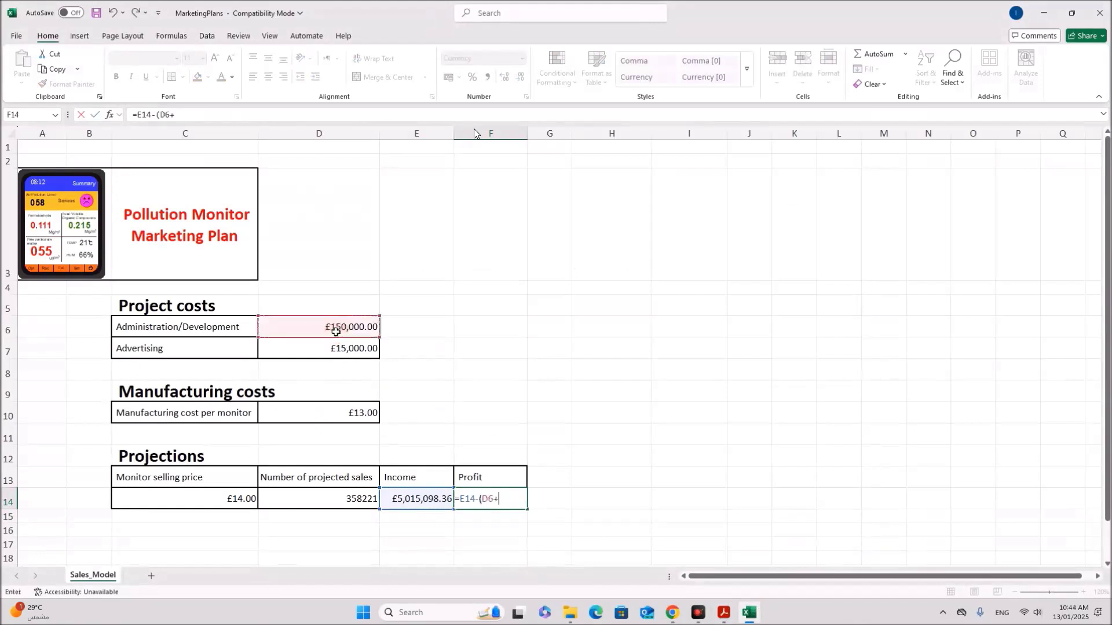
{"action": "left_click", "coordinate": [341, 348]}
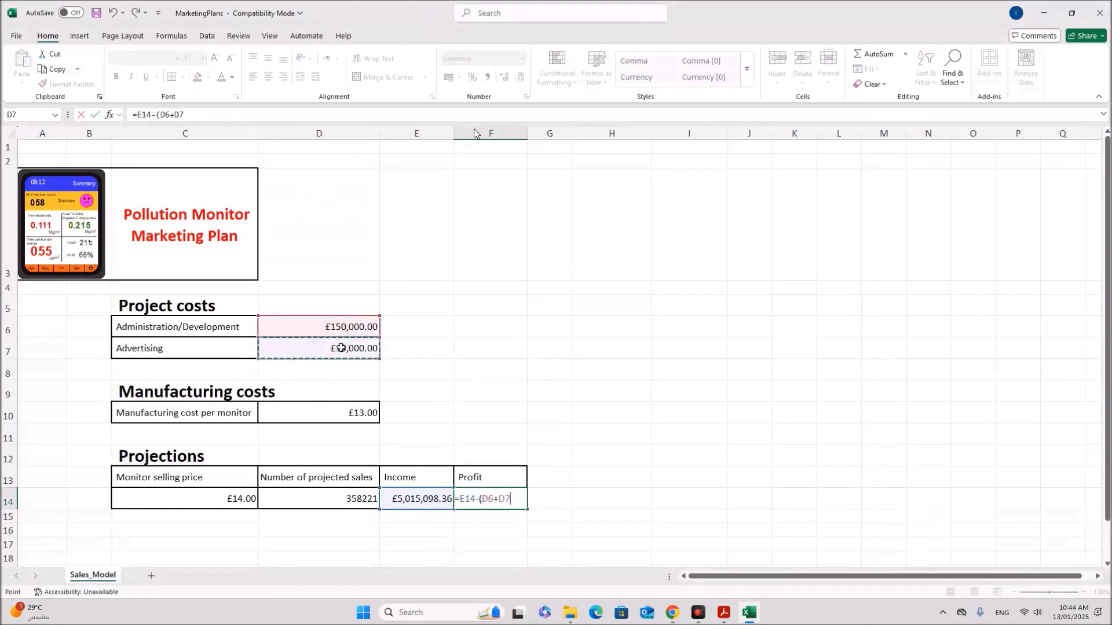
Step: Highlight '(Manufacturing cost per Monitor x Number of projected sales))' in the Profit formula instructions
{"action": "left_click", "coordinate": [723, 612]}
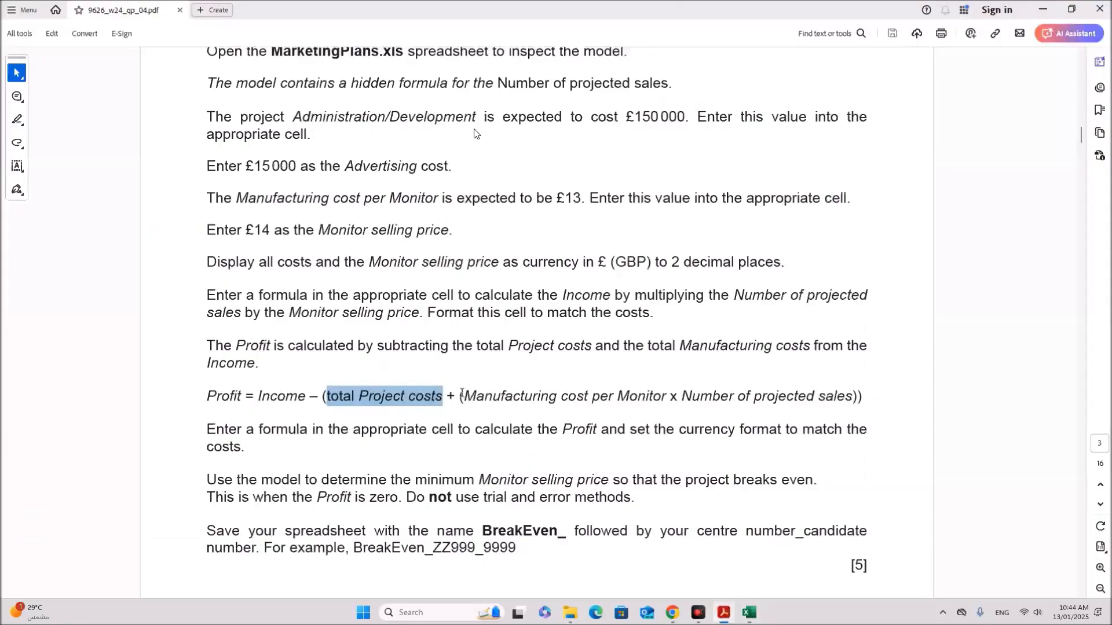
{"action": "left_click_drag", "start_coordinate": [459, 397], "coordinate": [850, 397]}
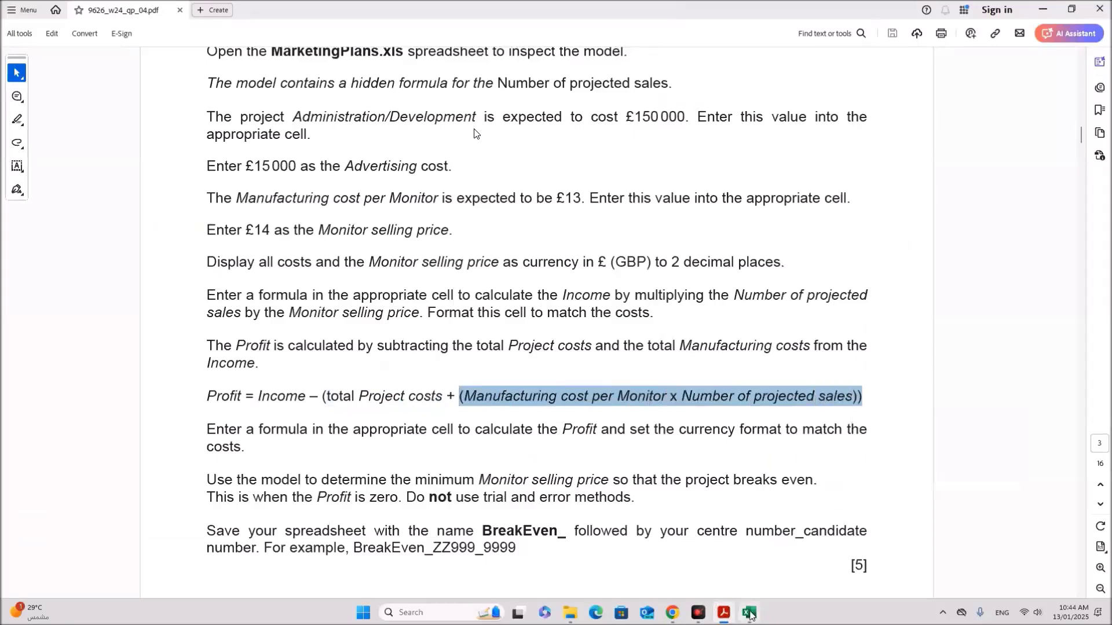
{"action": "left_click", "coordinate": [749, 613]}
Step: Finish F14 as =E14-(D6+D7+(D10*D14)), accepting Excel's correction so Profit shows £193,221.31
{"action": "type", "text": "+"}
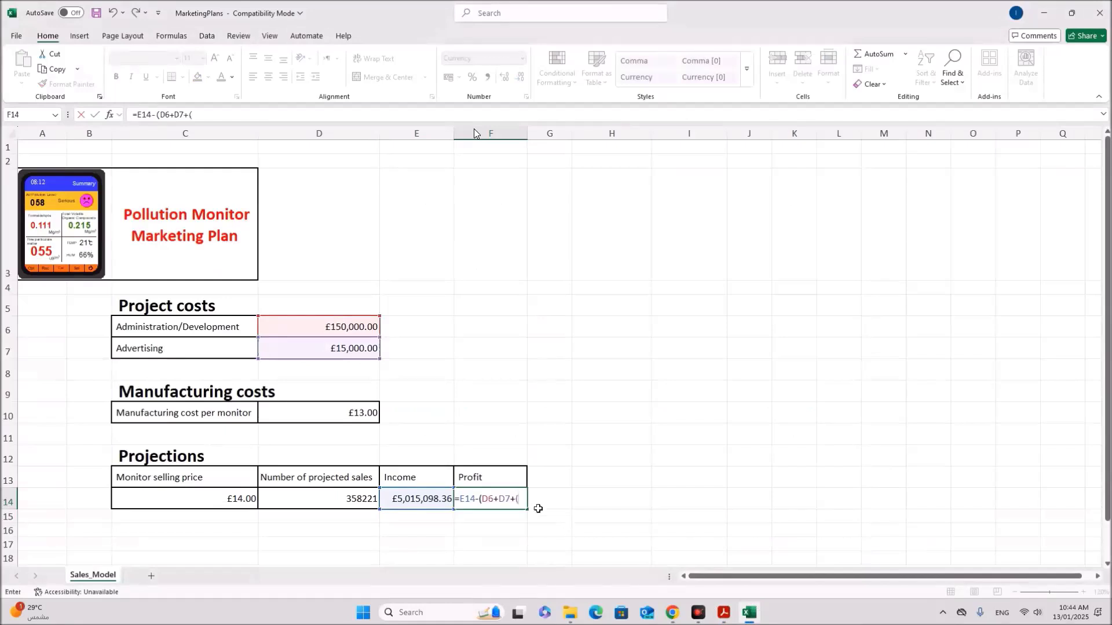
{"action": "left_click", "coordinate": [334, 411]}
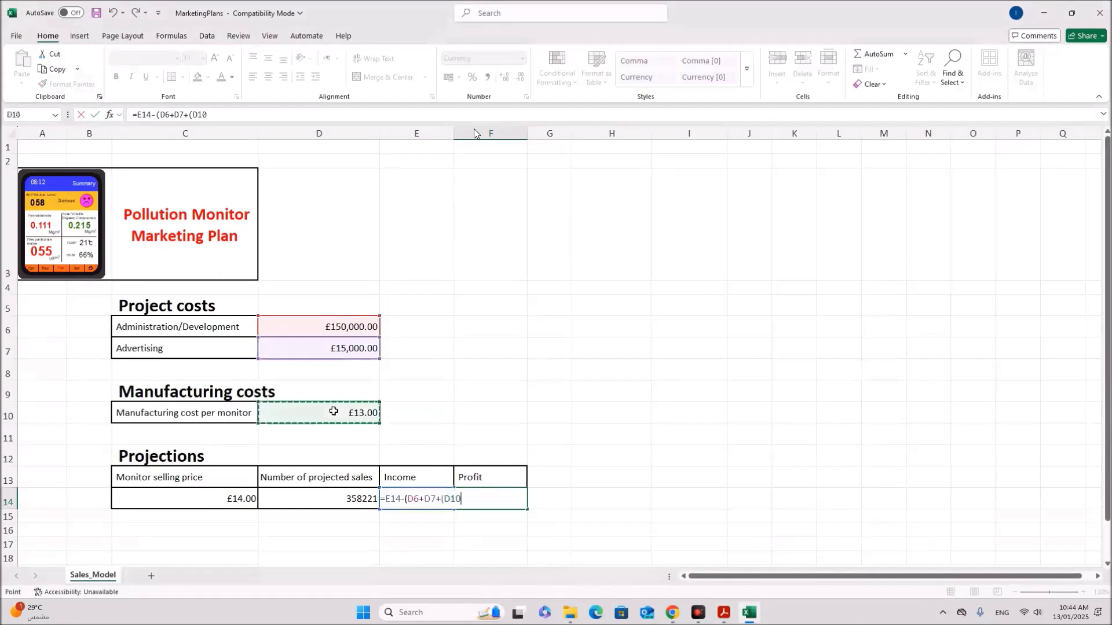
{"action": "type", "text": "*"}
{"action": "left_click", "coordinate": [340, 499]}
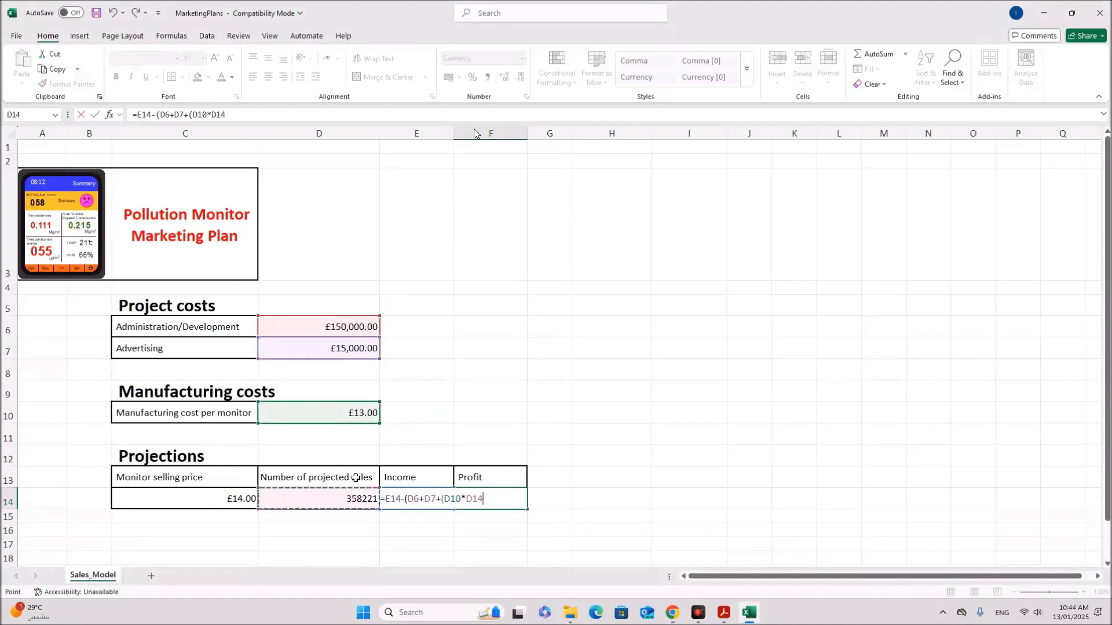
{"action": "type", "text": ")"}
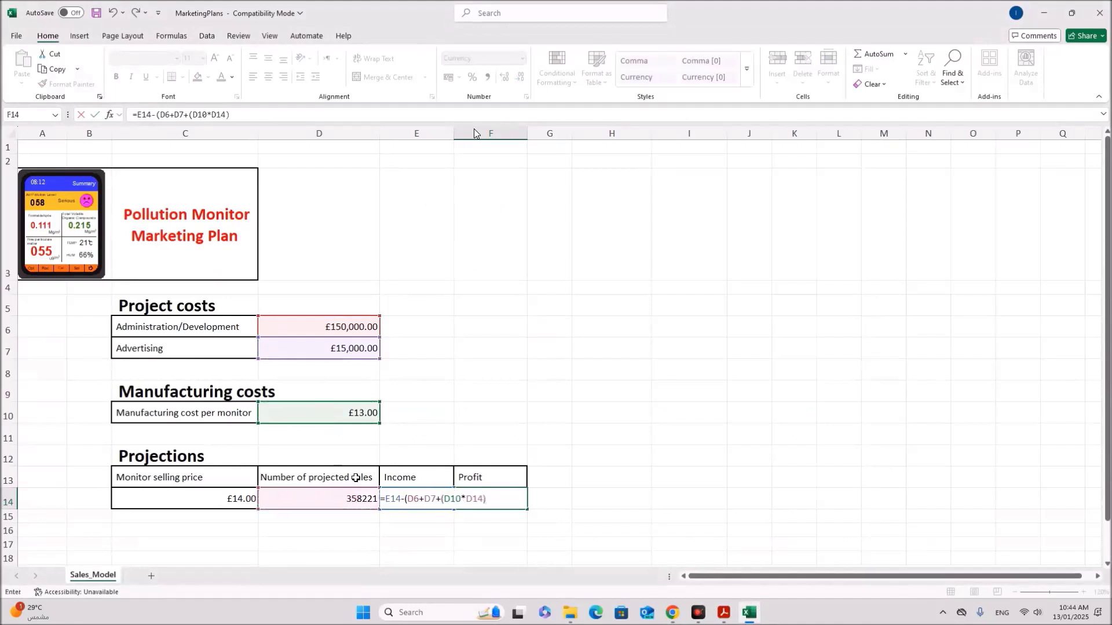
{"action": "key", "text": "Return"}
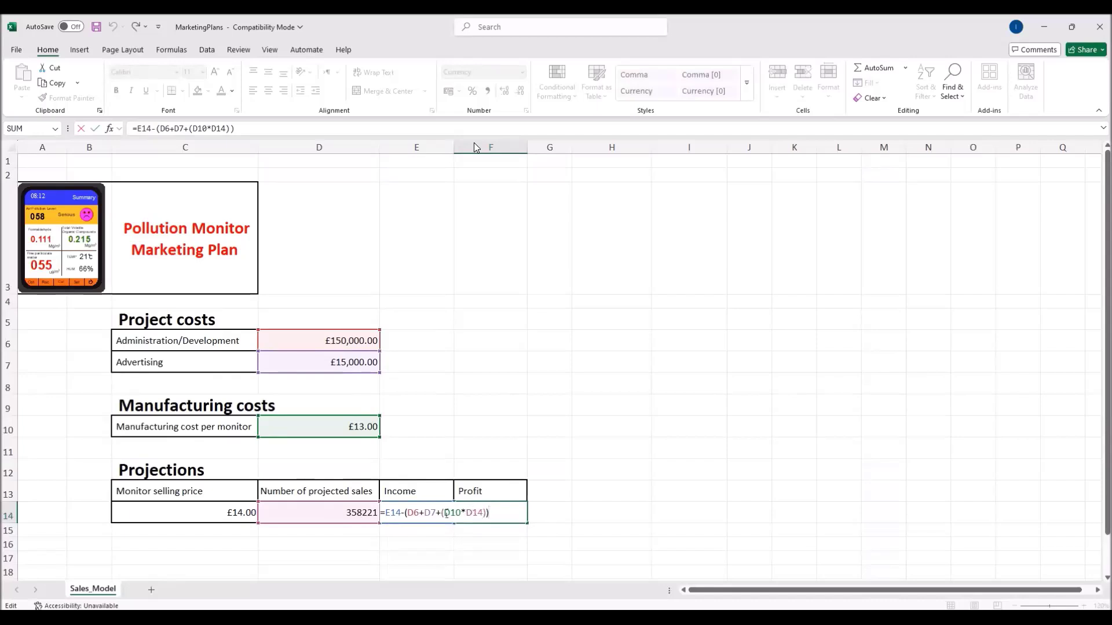
{"action": "key", "text": "Return"}
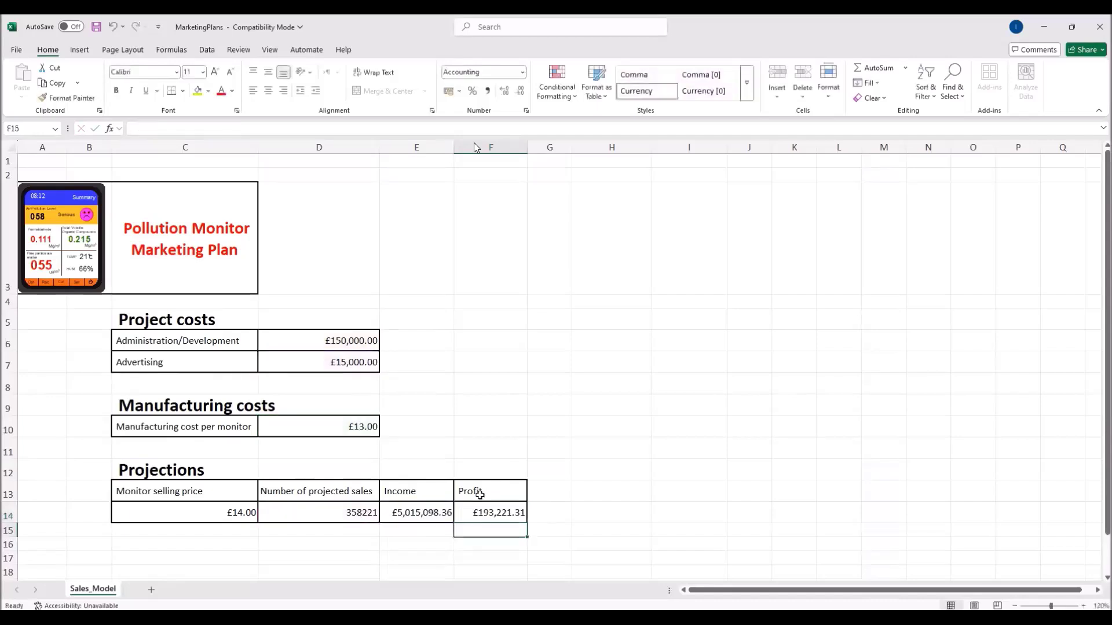
{"action": "key", "text": "alt+Tab"}
Step: Read the break-even instruction: find the minimum Monitor selling price where Profit is zero
{"action": "scroll", "coordinate": [476, 148], "scroll_direction": "down", "scroll_amount": 2}
{"action": "scroll", "coordinate": [475, 148], "scroll_direction": "down", "scroll_amount": 1}
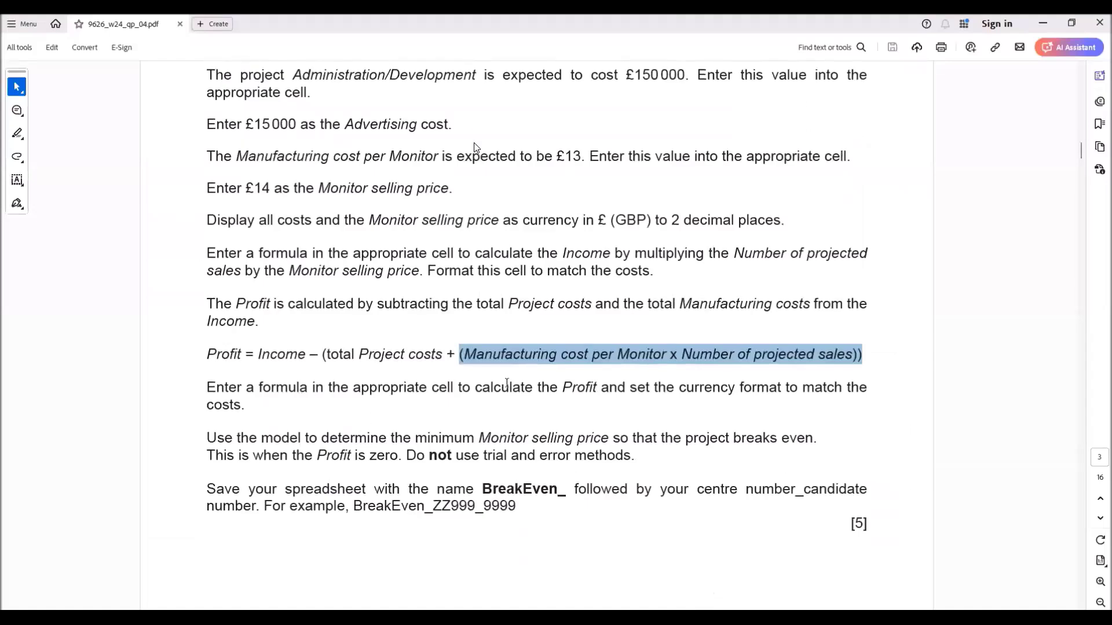
{"action": "left_click_drag", "start_coordinate": [353, 390], "coordinate": [868, 392]}
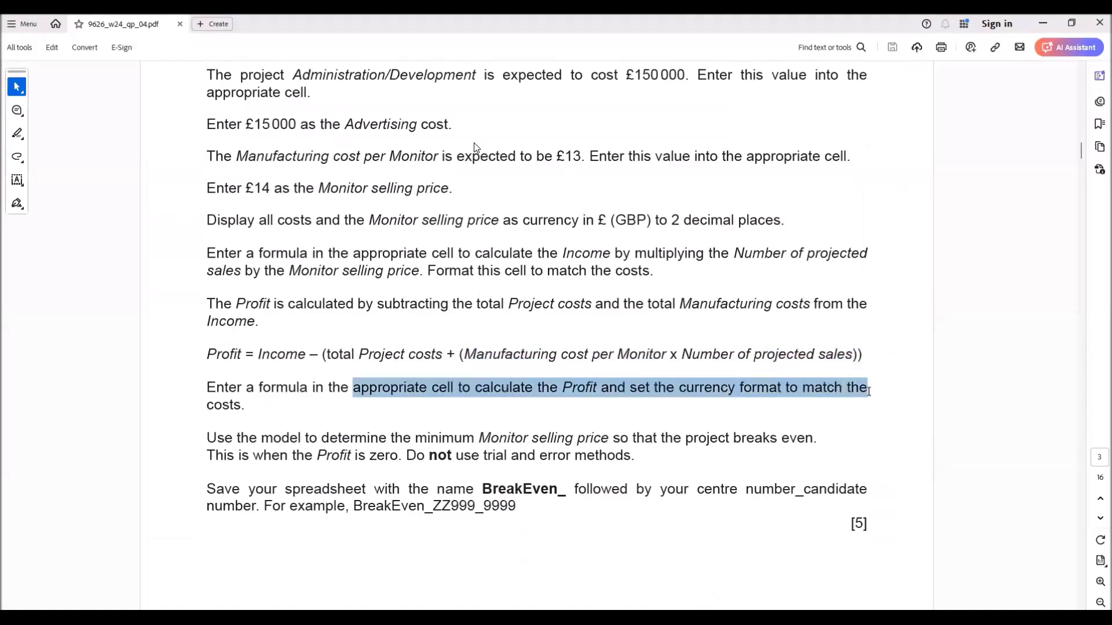
{"action": "scroll", "coordinate": [403, 470], "scroll_direction": "down", "scroll_amount": 1}
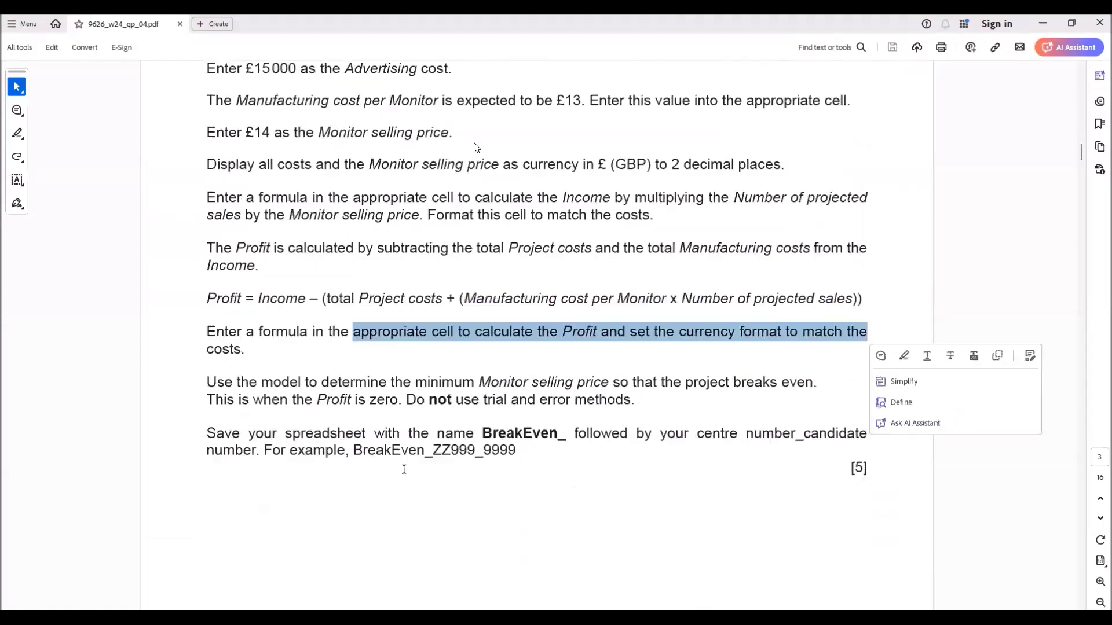
{"action": "left_click", "coordinate": [333, 405]}
{"action": "left_click_drag", "start_coordinate": [322, 382], "coordinate": [820, 394]}
{"action": "left_click_drag", "start_coordinate": [225, 401], "coordinate": [635, 399]}
{"action": "left_click", "coordinate": [464, 399]}
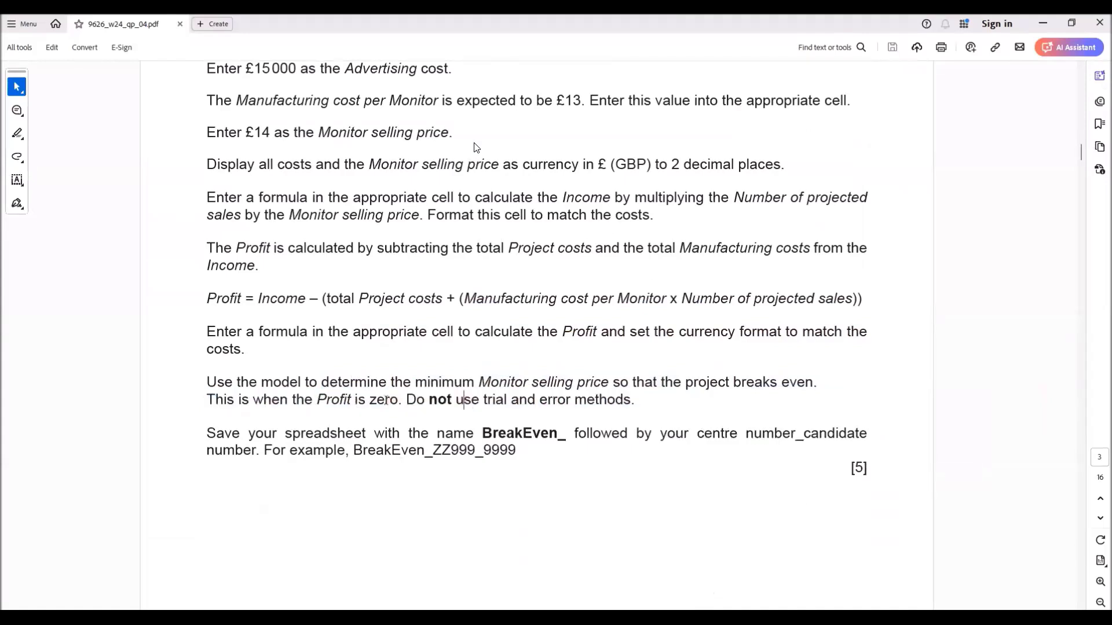
{"action": "left_click_drag", "start_coordinate": [478, 387], "coordinate": [595, 384]}
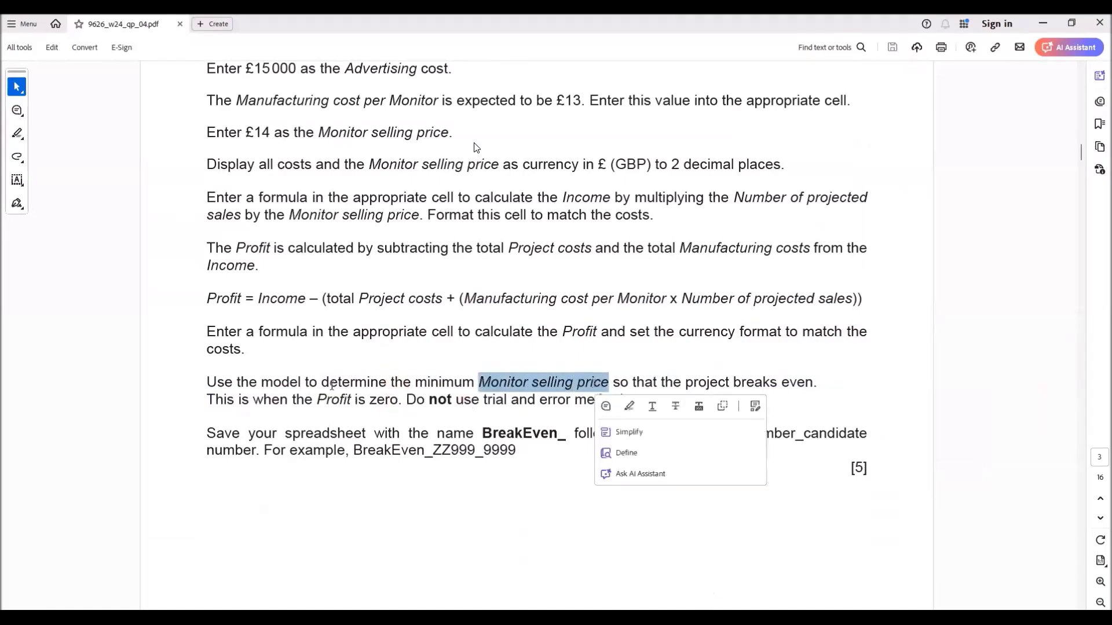
{"action": "left_click_drag", "start_coordinate": [317, 398], "coordinate": [385, 399]}
{"action": "key", "text": "alt+Tab"}
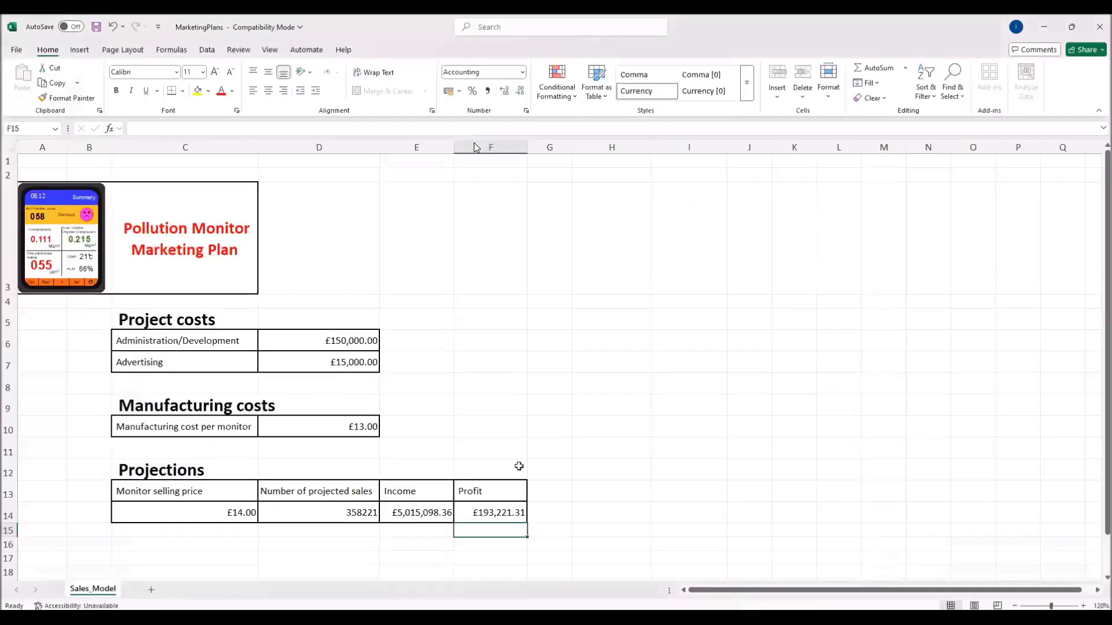
Step: Goal Seek Profit in F14 to 0 by changing Monitor selling price C14, giving £13.45
{"action": "left_click", "coordinate": [482, 513]}
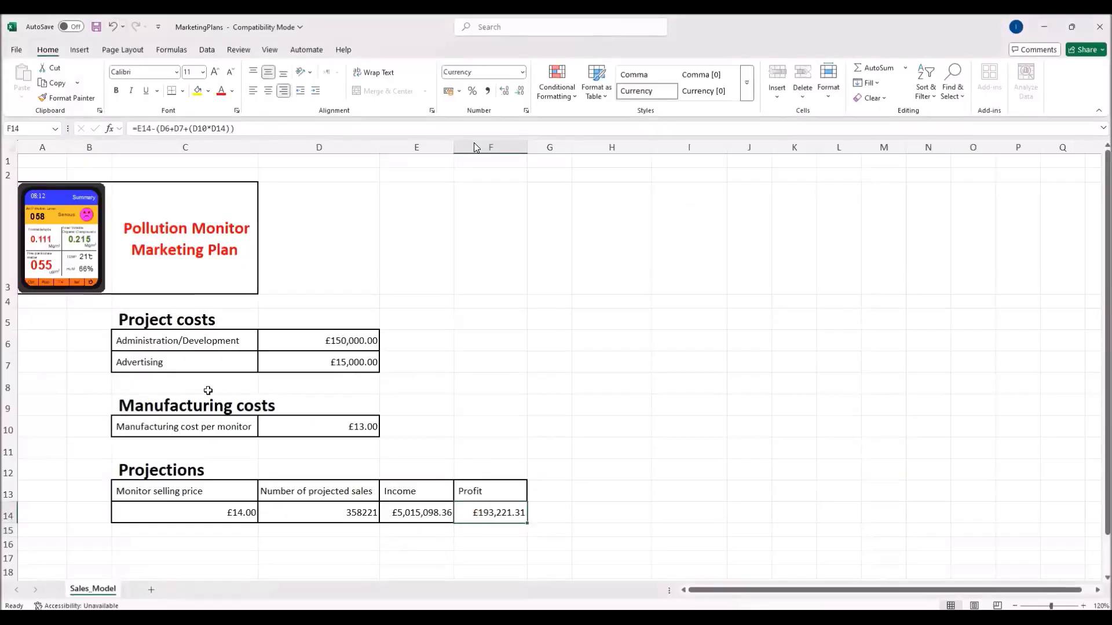
{"action": "left_click", "coordinate": [212, 51]}
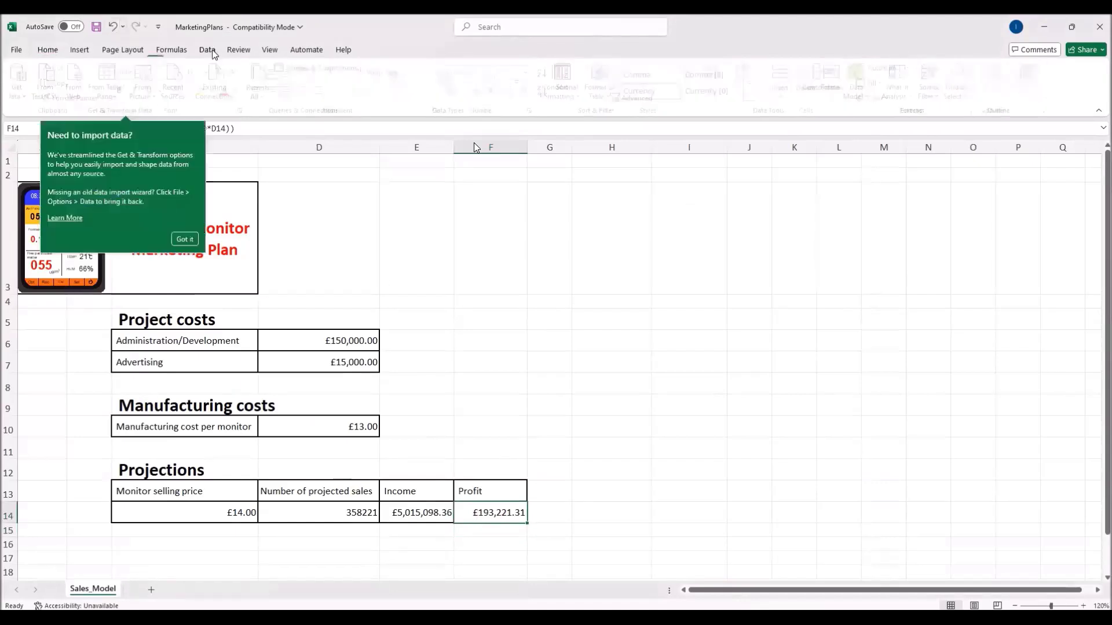
{"action": "left_click", "coordinate": [914, 96]}
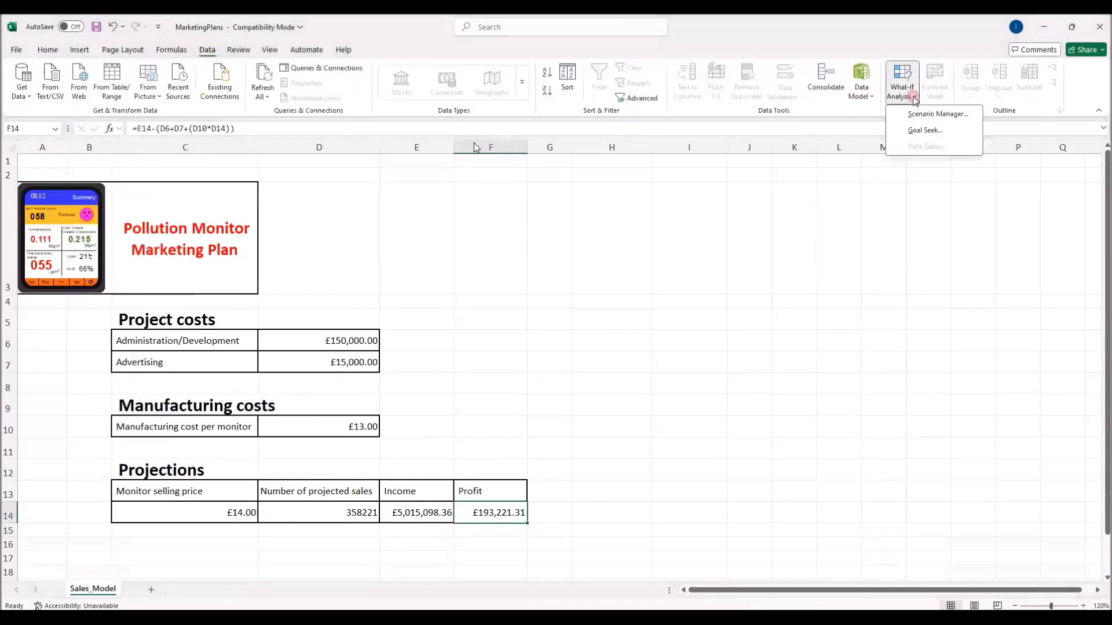
{"action": "left_click", "coordinate": [913, 135]}
{"action": "left_click_drag", "start_coordinate": [260, 268], "coordinate": [484, 328]}
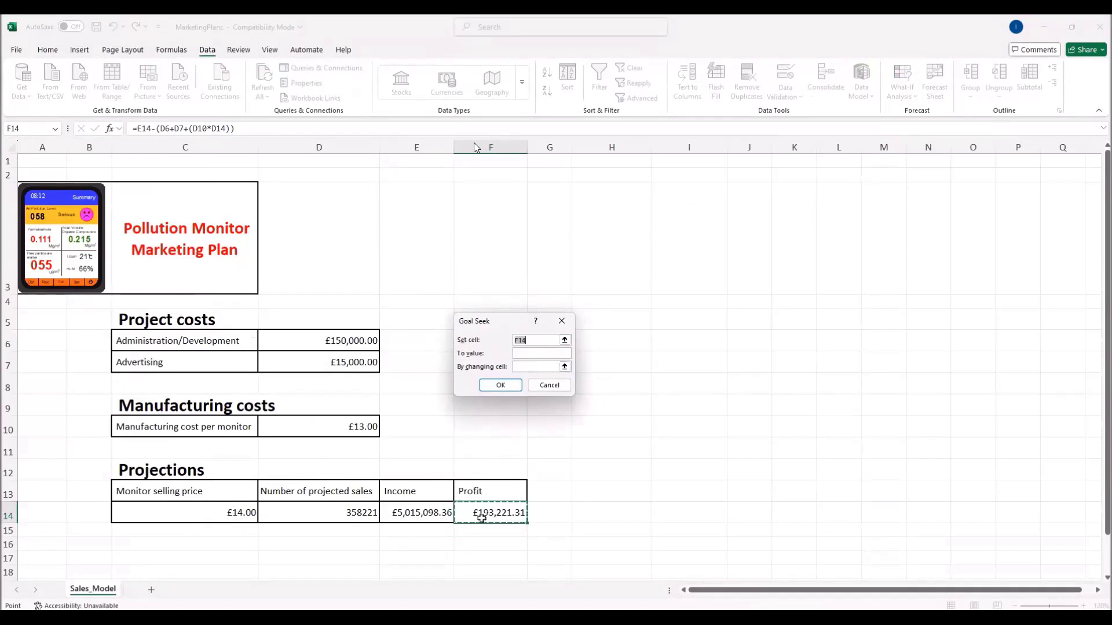
{"action": "left_click", "coordinate": [524, 355]}
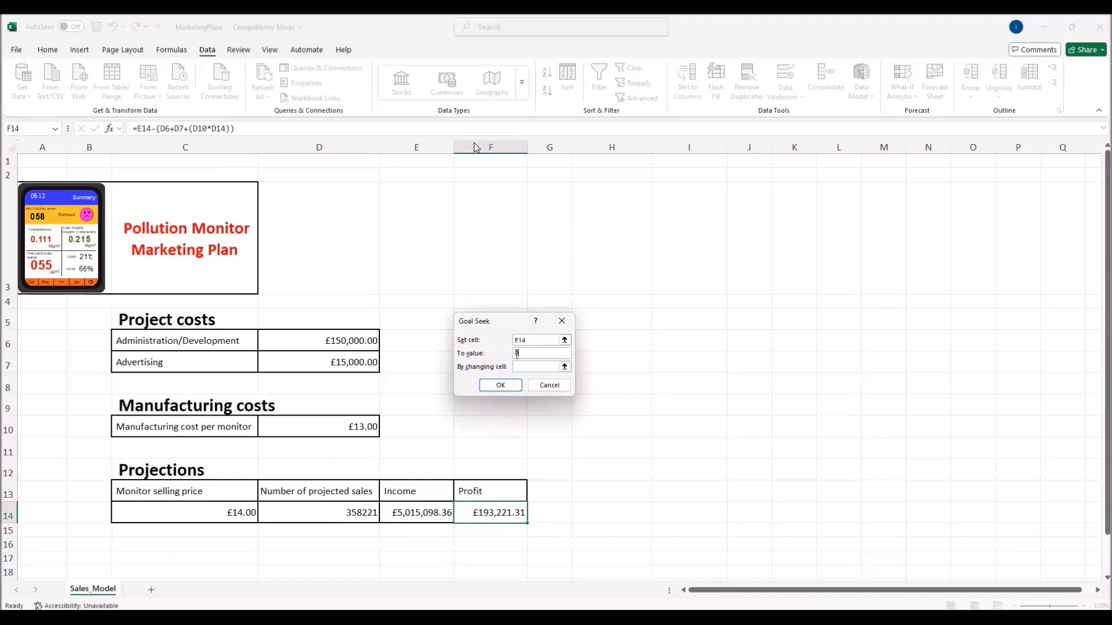
{"action": "left_click", "coordinate": [521, 366]}
{"action": "left_click", "coordinate": [176, 513]}
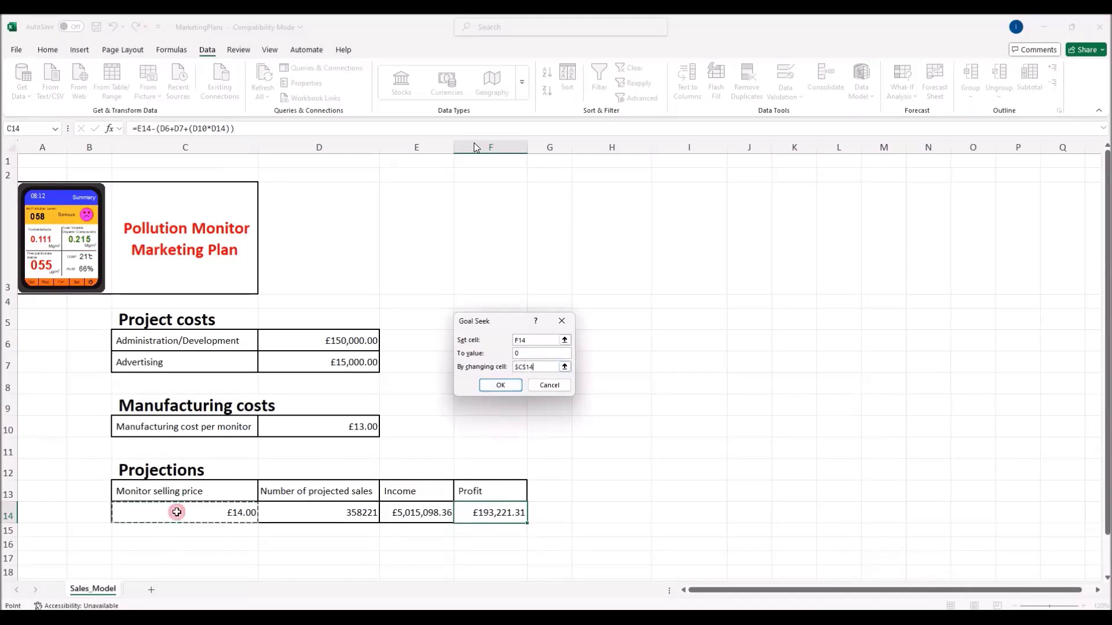
{"action": "left_click", "coordinate": [512, 387]}
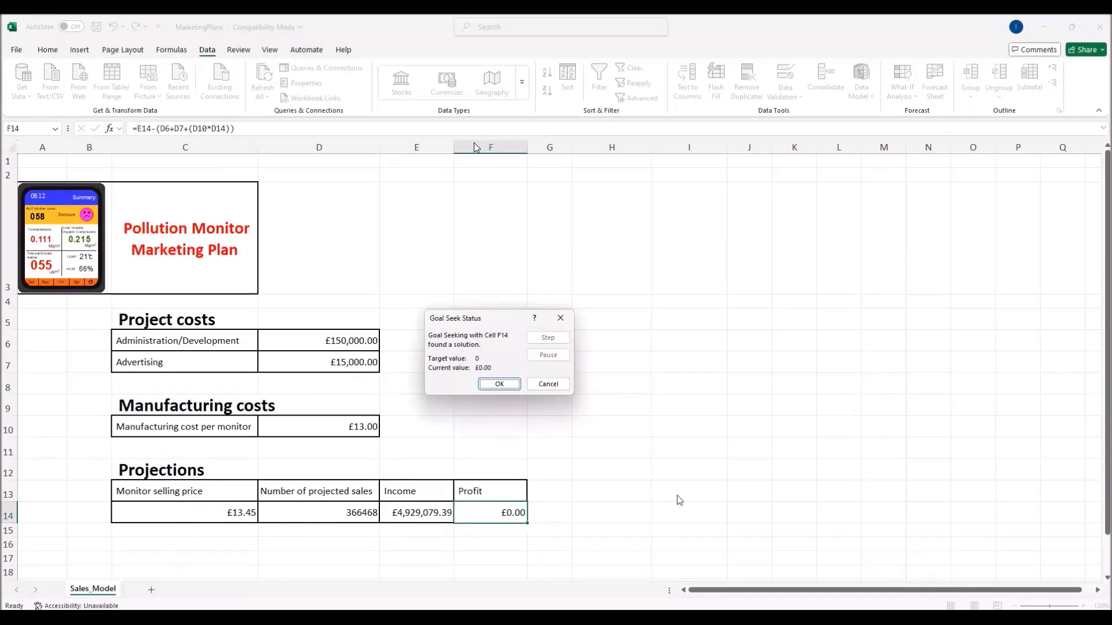
{"action": "left_click", "coordinate": [500, 385]}
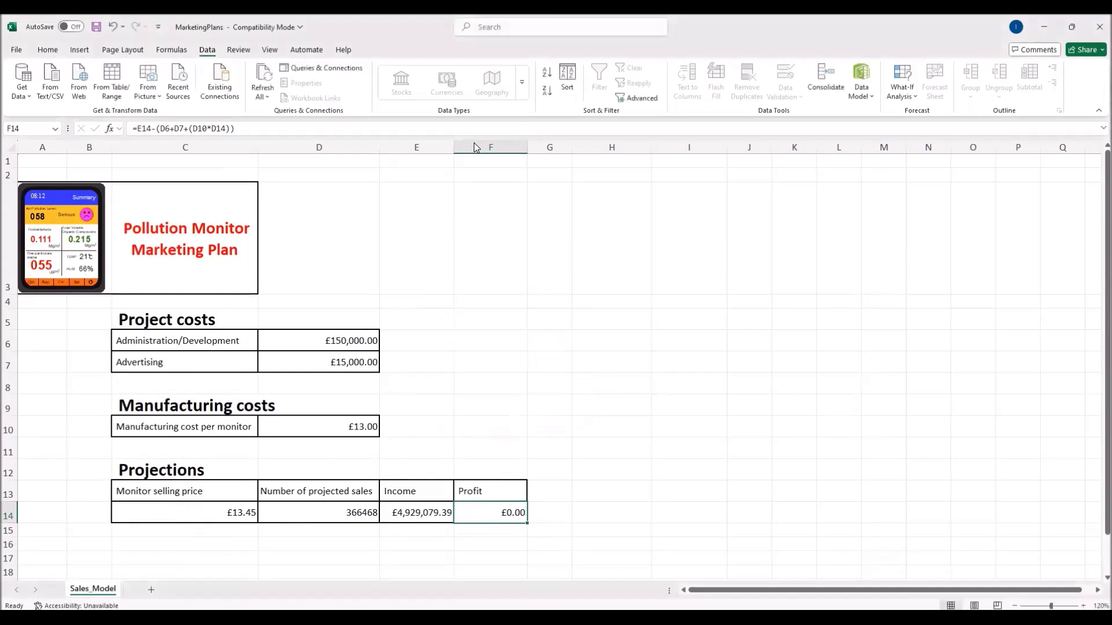
{"action": "key", "text": "alt+Tab"}
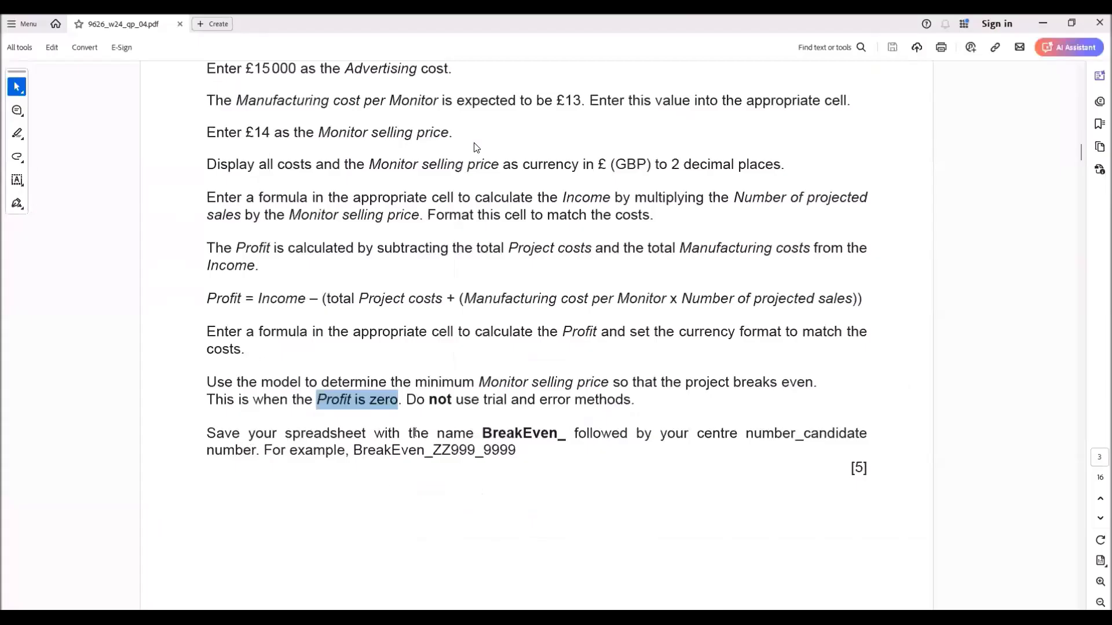
Step: Check the BreakEven_ file-naming instruction in the task paper, then return to Excel
{"action": "left_click_drag", "start_coordinate": [482, 433], "coordinate": [575, 432]}
{"action": "key", "text": "alt+Tab"}
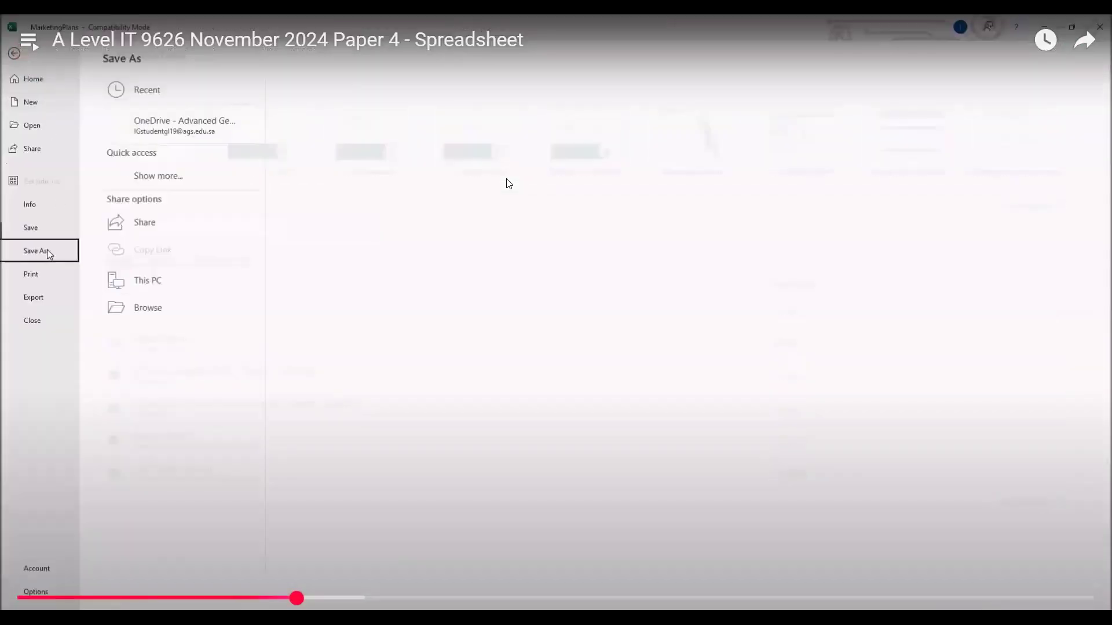
Step: Save the workbook as BreakEven_ followed by the centre and candidate numbers
{"action": "left_click", "coordinate": [147, 333]}
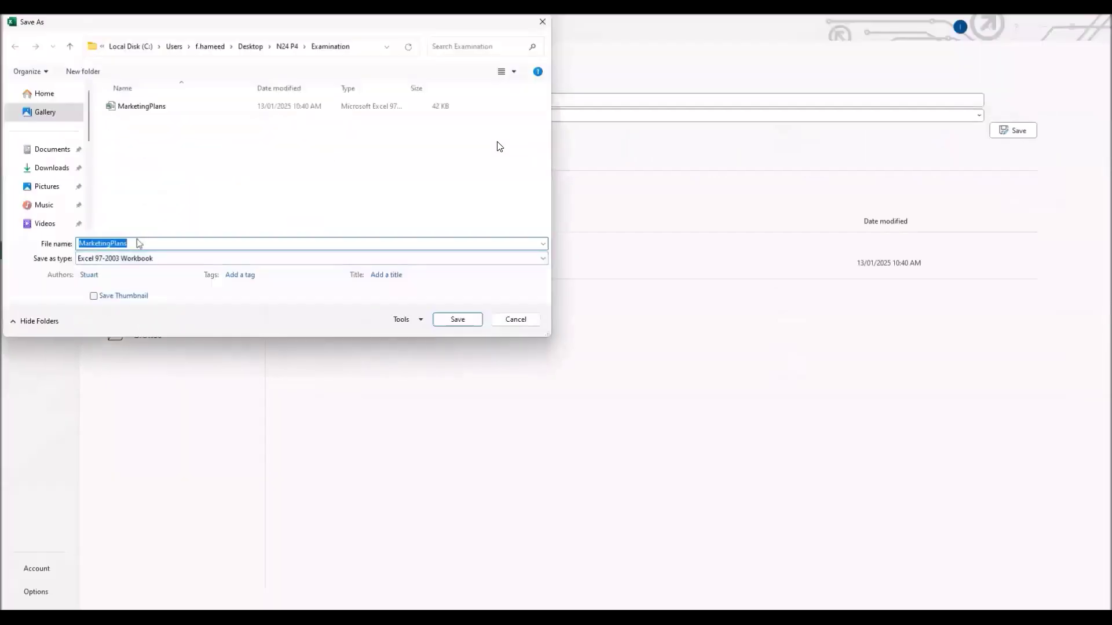
{"action": "type", "text": "BreakEven_ZZ"}
{"action": "type", "text": "_1234"}
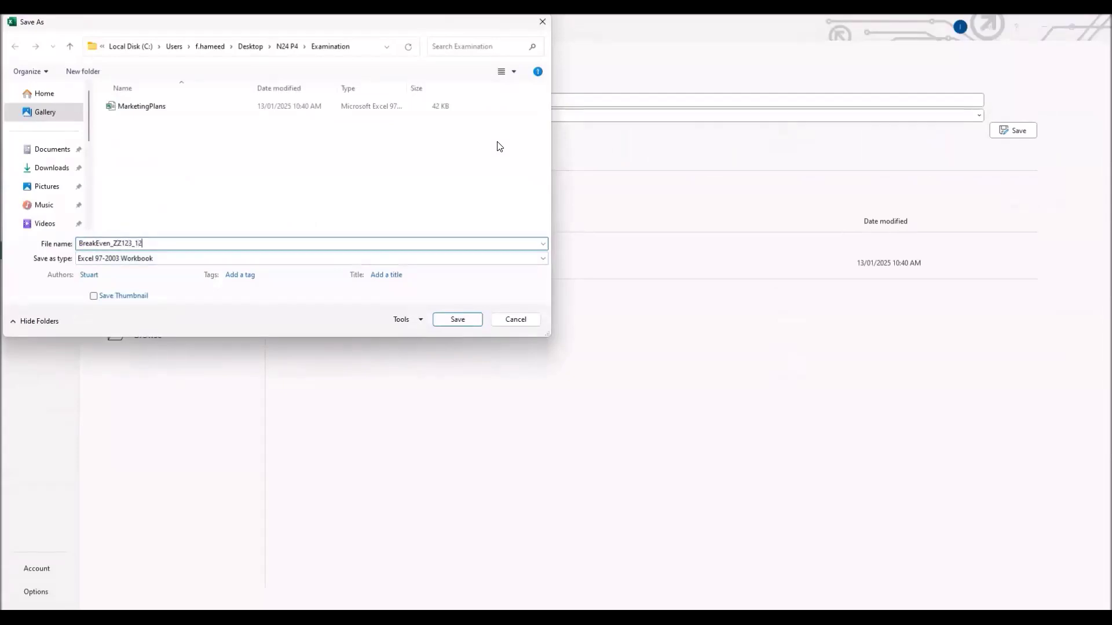
{"action": "left_click", "coordinate": [446, 321]}
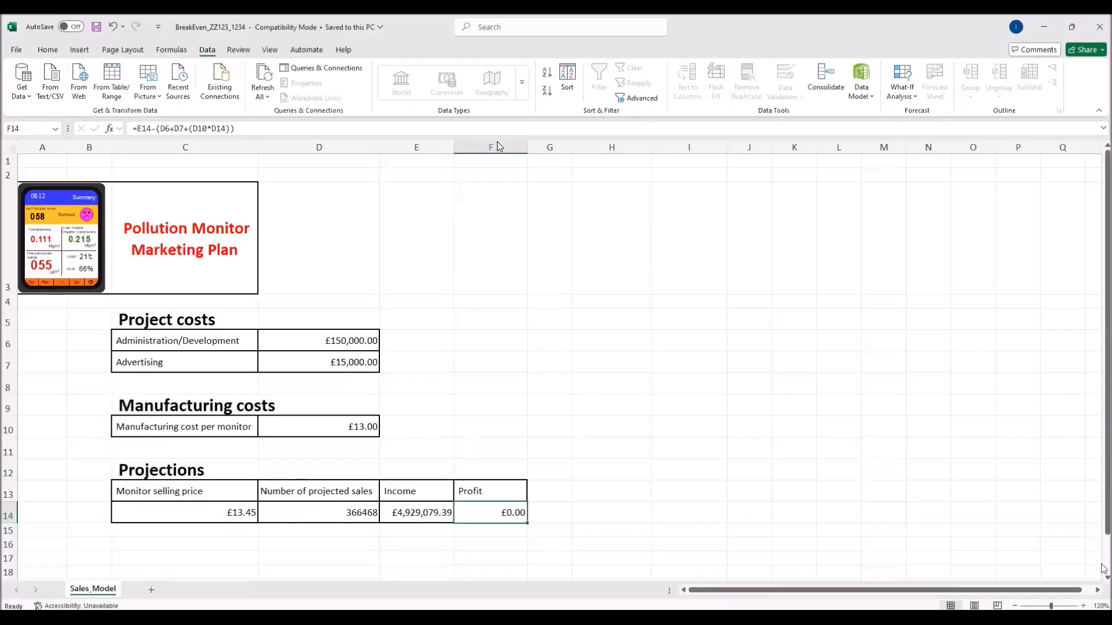
Step: Scroll through the Projections instructions in the task PDF and enlarge the text
{"action": "key", "text": "alt+Tab"}
{"action": "scroll", "coordinate": [526, 400], "scroll_direction": "down", "scroll_amount": 5}
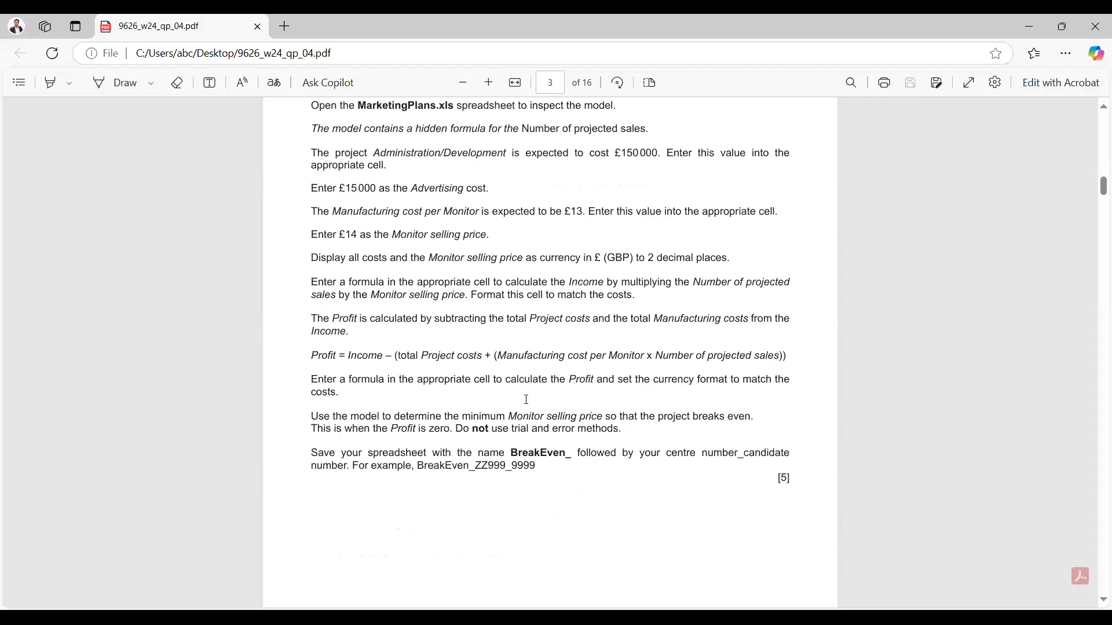
{"action": "scroll", "coordinate": [526, 400], "scroll_direction": "down", "scroll_amount": 10}
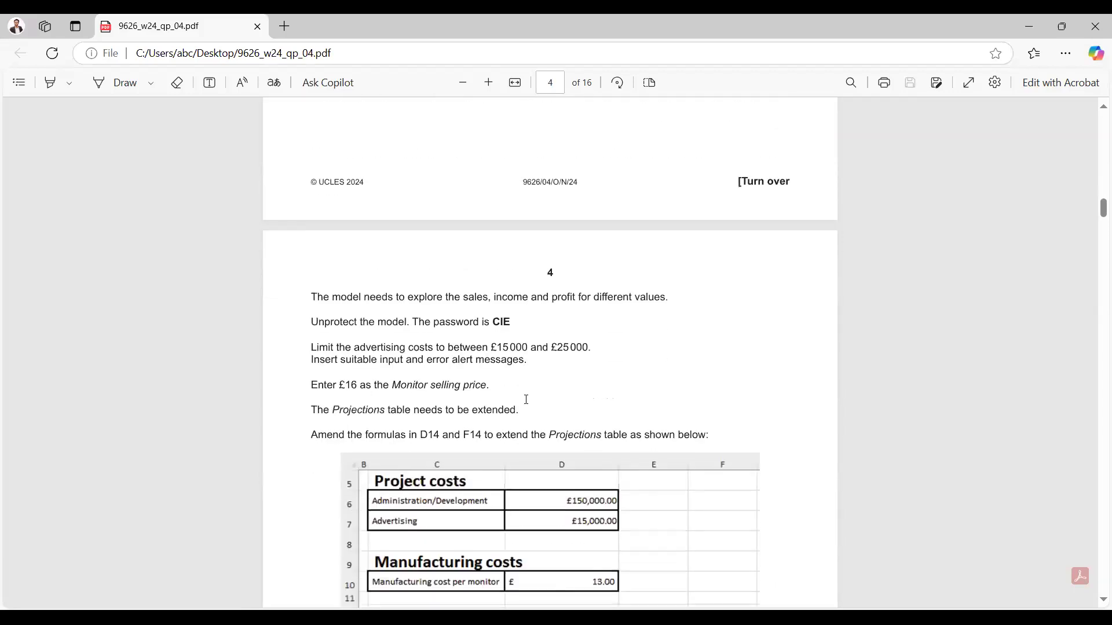
{"action": "scroll", "coordinate": [526, 399], "scroll_direction": "down", "scroll_amount": 1}
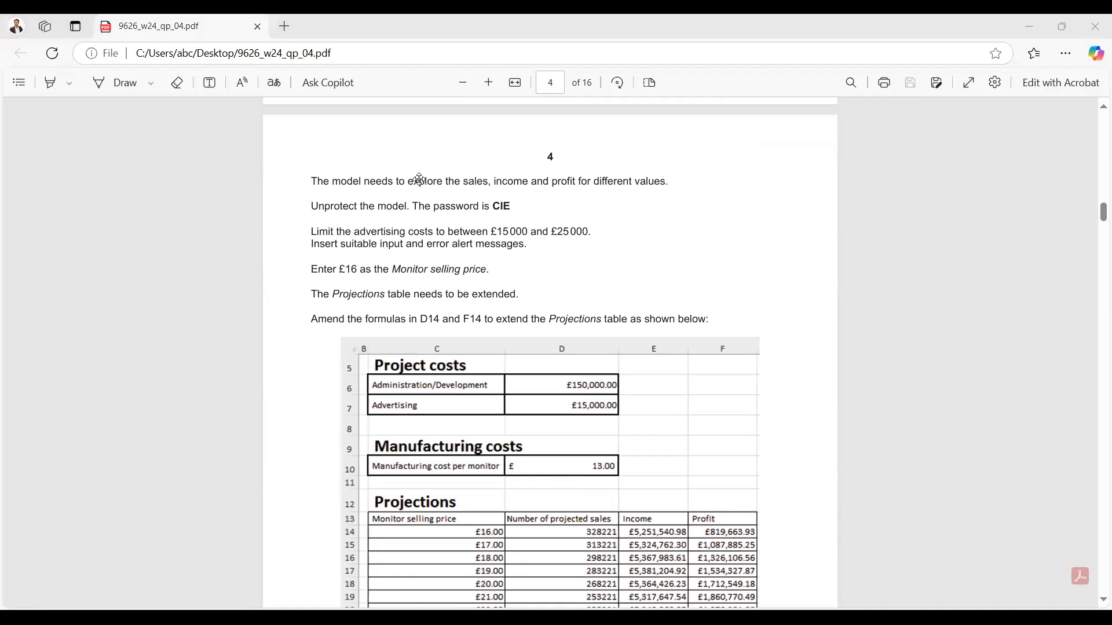
{"action": "left_click", "coordinate": [489, 83]}
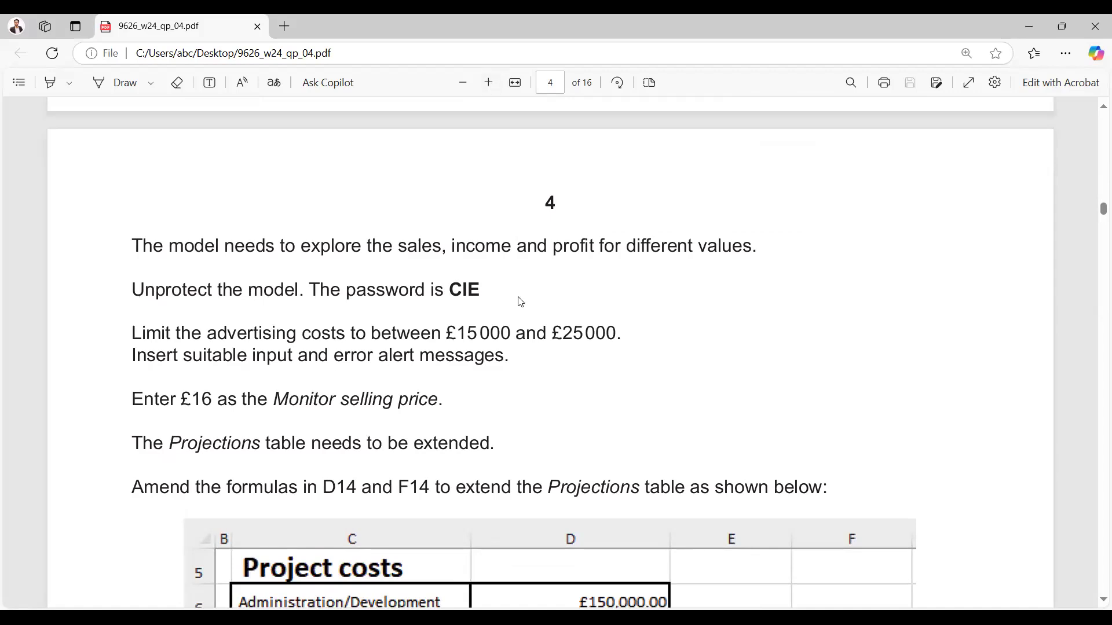
Step: Read ahead through the exam paper to Task 2 on page 8
{"action": "scroll", "coordinate": [521, 303], "scroll_direction": "down", "scroll_amount": 3}
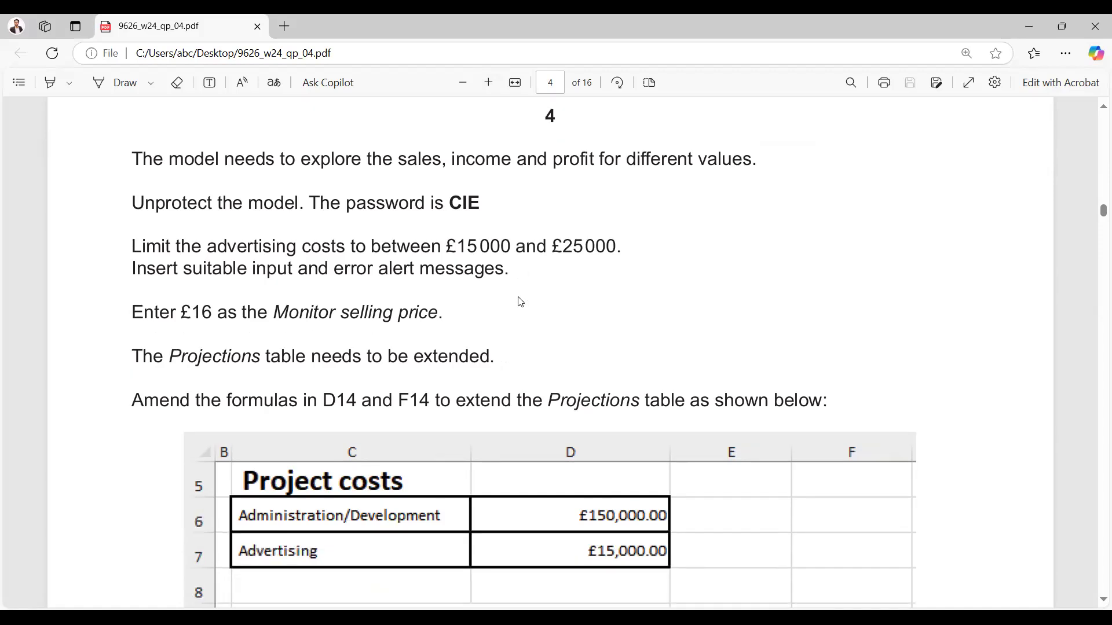
{"action": "scroll", "coordinate": [521, 303], "scroll_direction": "down", "scroll_amount": 4}
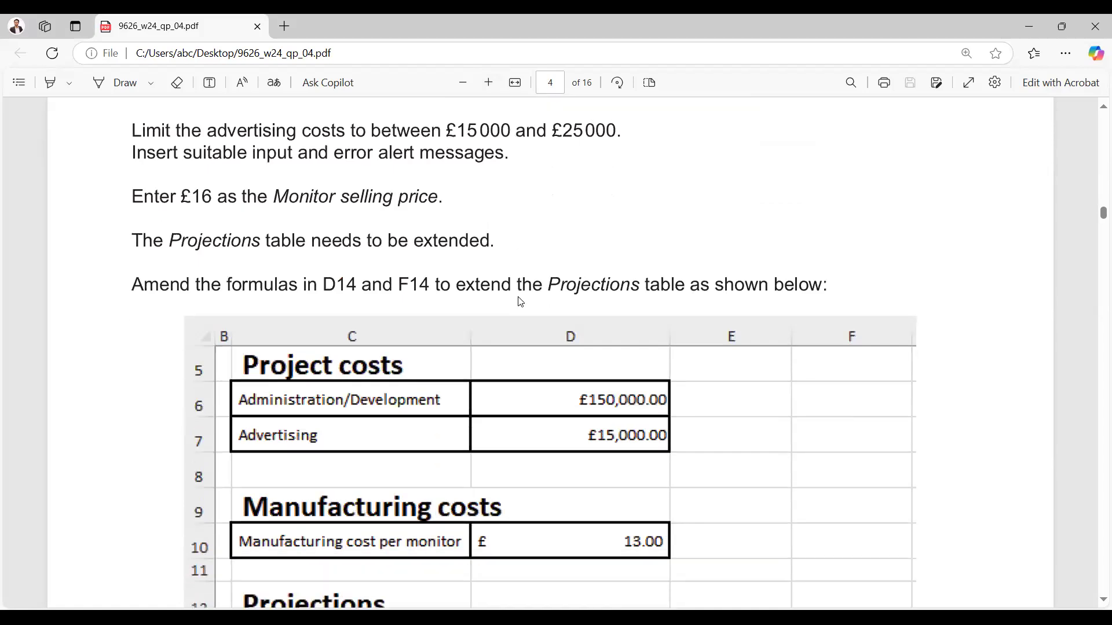
{"action": "scroll", "coordinate": [520, 301], "scroll_direction": "down", "scroll_amount": 15}
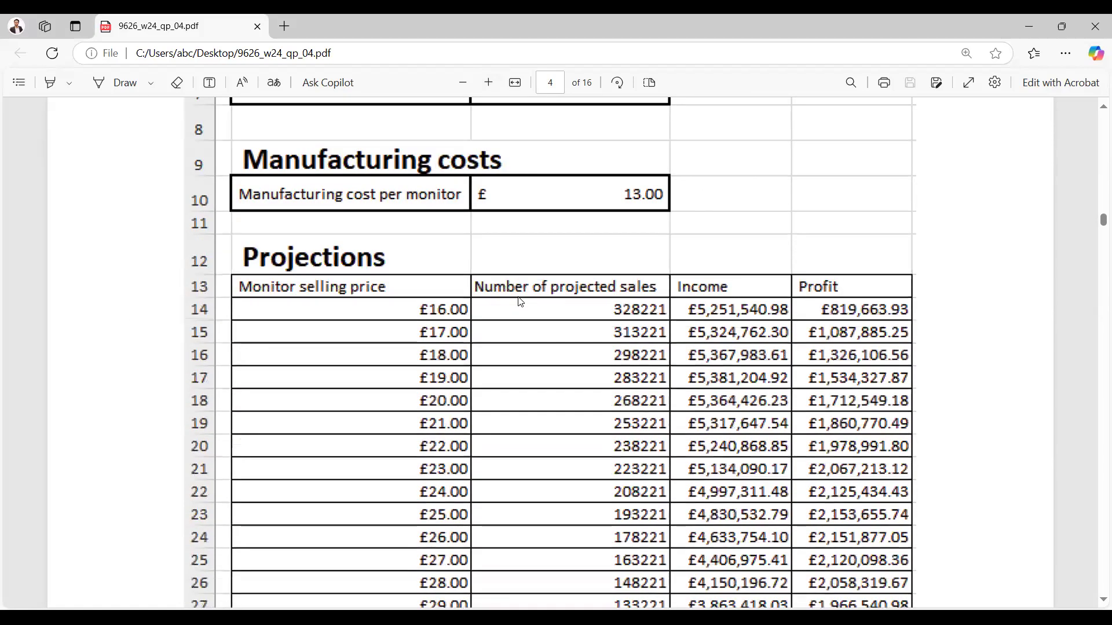
{"action": "scroll", "coordinate": [520, 302], "scroll_direction": "down", "scroll_amount": 20}
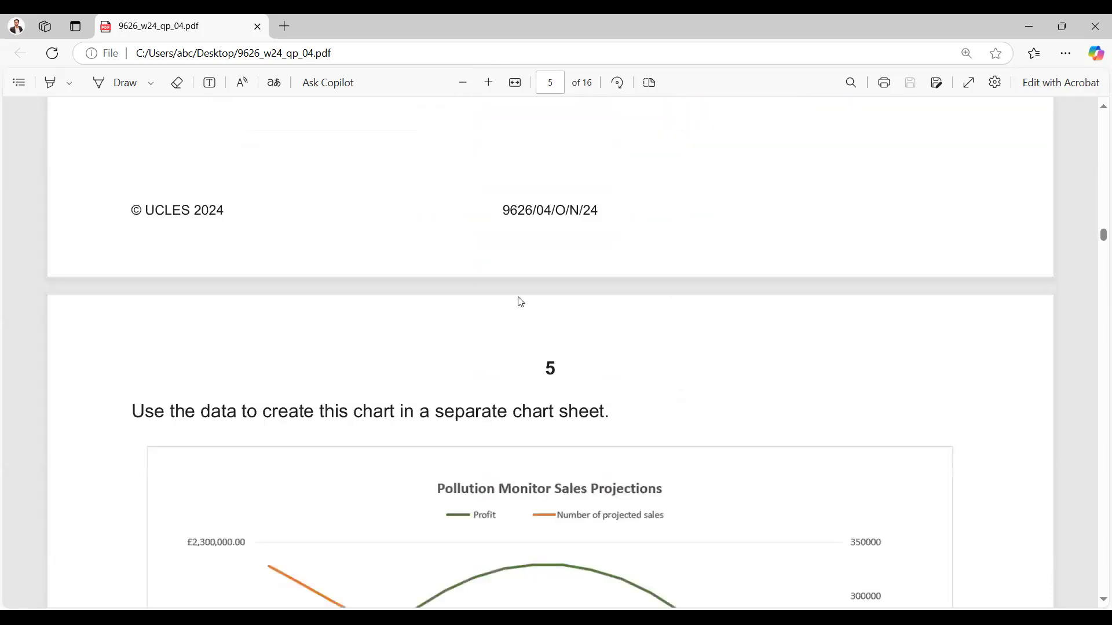
{"action": "scroll", "coordinate": [520, 301], "scroll_direction": "down", "scroll_amount": 20}
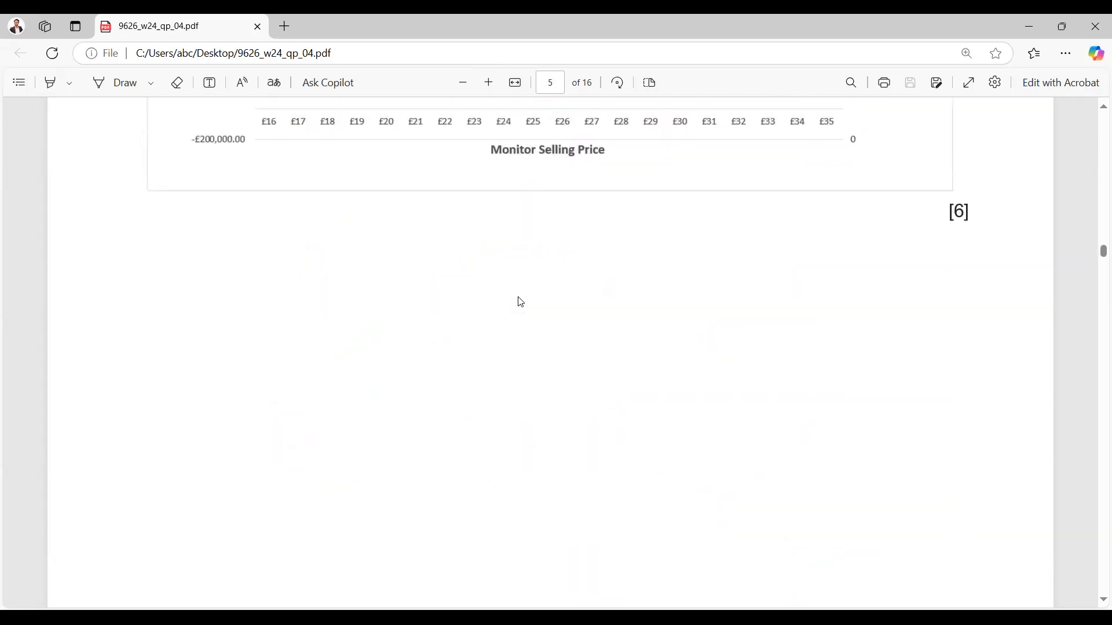
{"action": "scroll", "coordinate": [520, 301], "scroll_direction": "down", "scroll_amount": 17}
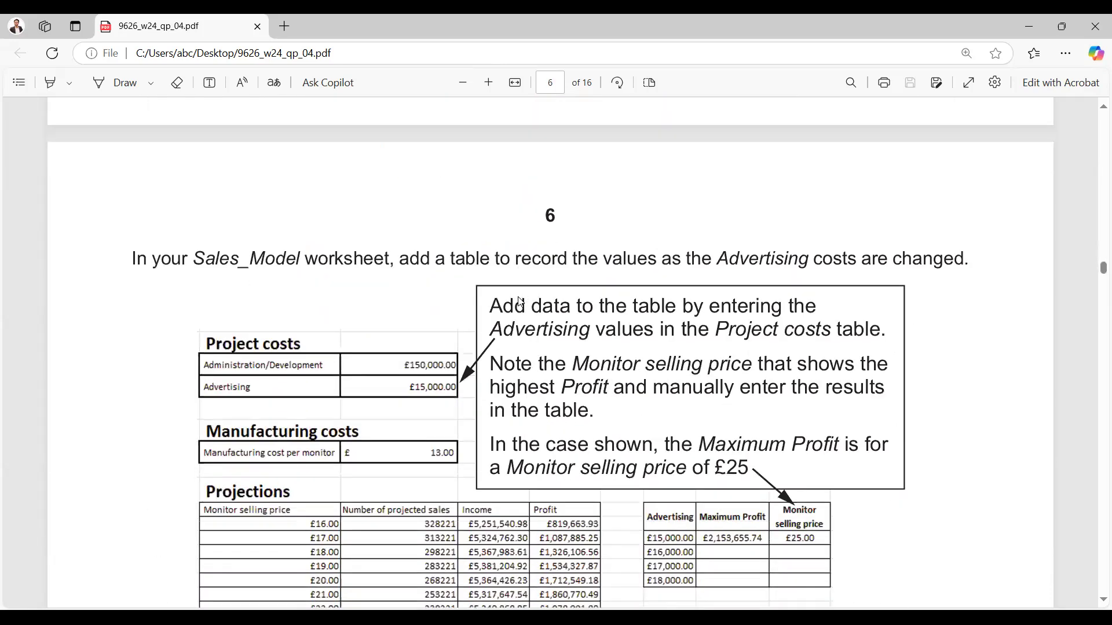
{"action": "scroll", "coordinate": [520, 302], "scroll_direction": "down", "scroll_amount": 5}
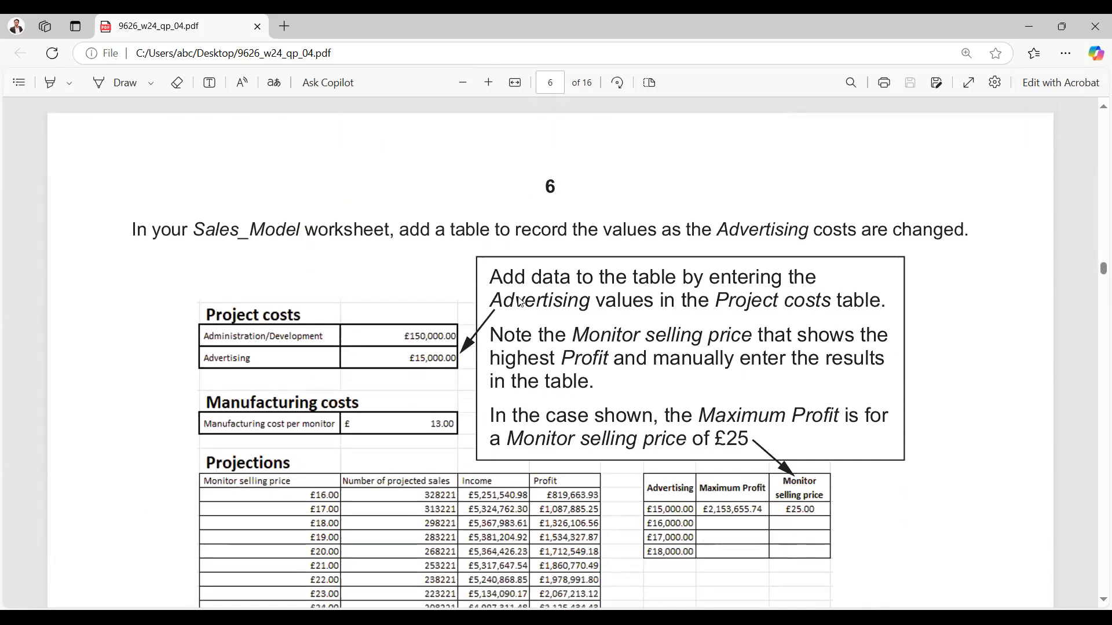
{"action": "scroll", "coordinate": [520, 302], "scroll_direction": "down", "scroll_amount": 13}
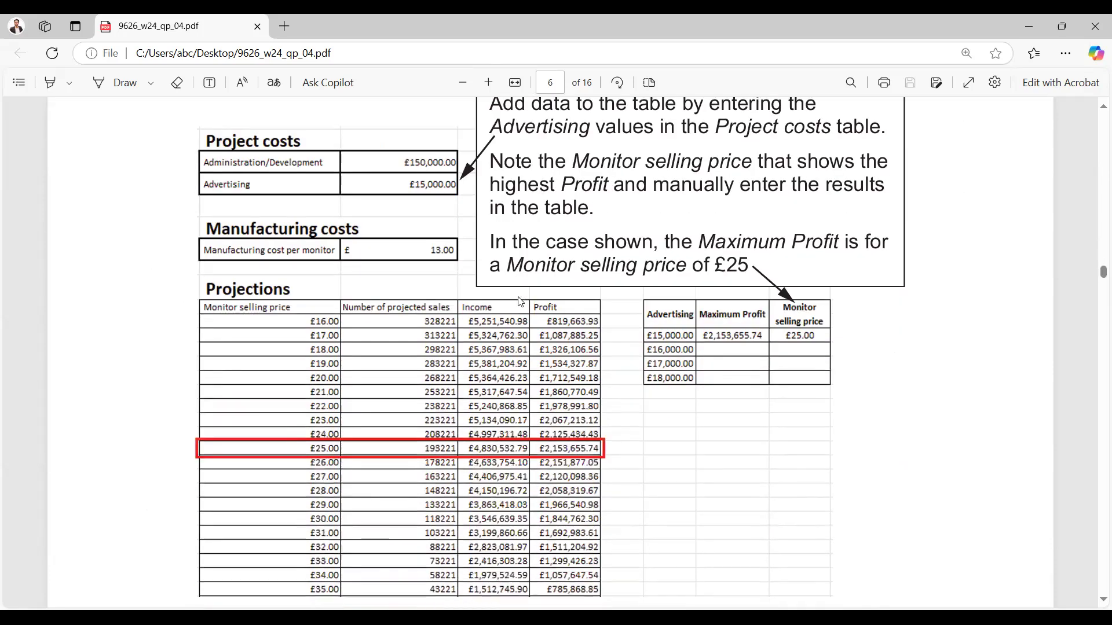
{"action": "scroll", "coordinate": [521, 302], "scroll_direction": "down", "scroll_amount": 20}
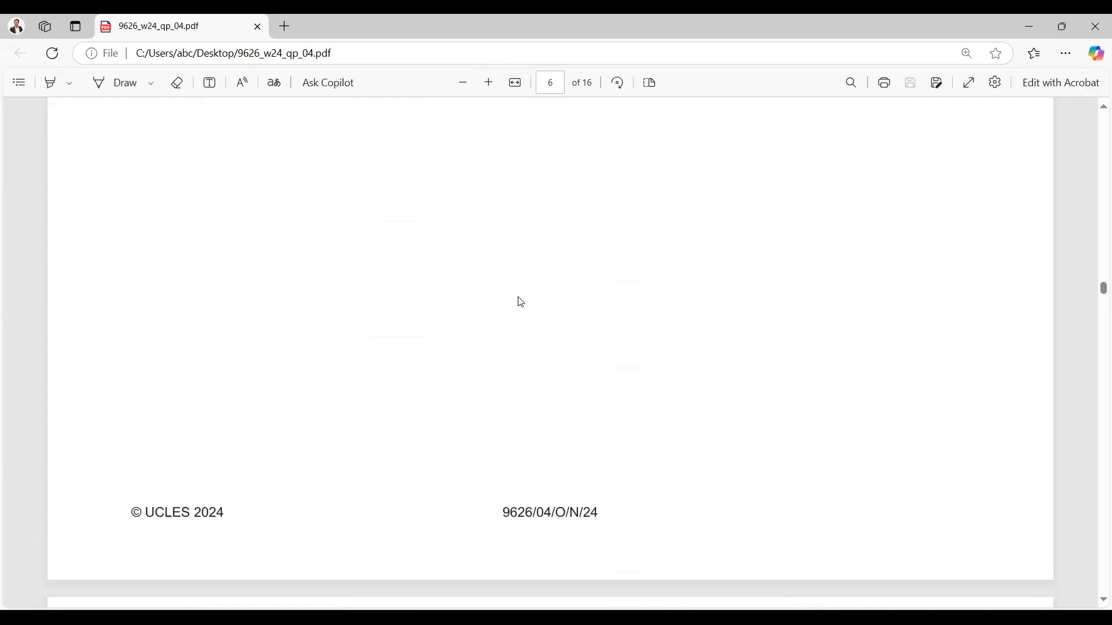
{"action": "scroll", "coordinate": [521, 301], "scroll_direction": "down", "scroll_amount": 20}
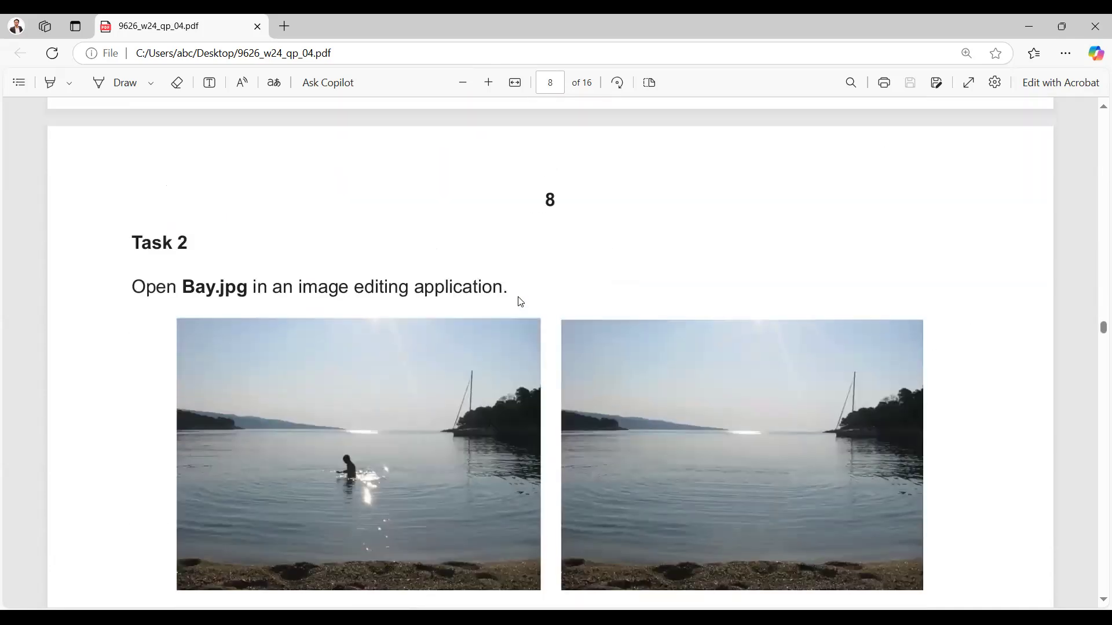
{"action": "scroll", "coordinate": [521, 302], "scroll_direction": "up", "scroll_amount": 5}
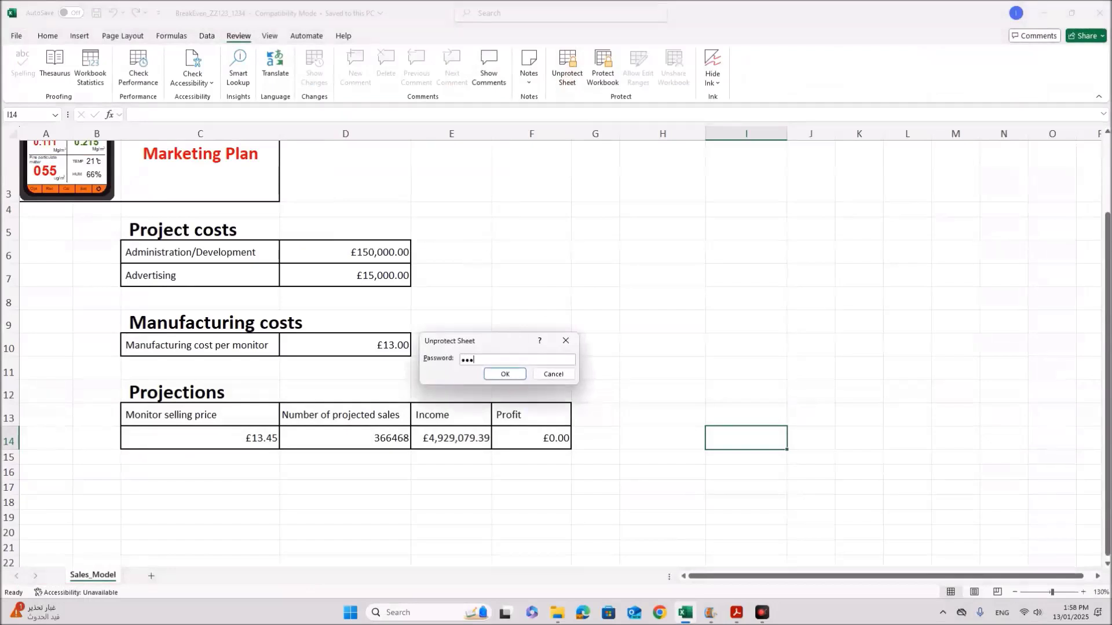
Step: Unprotect the sheet, review the advertising-cost input and error alert requirement, then select D7
{"action": "left_click", "coordinate": [512, 374]}
{"action": "left_click", "coordinate": [736, 613]}
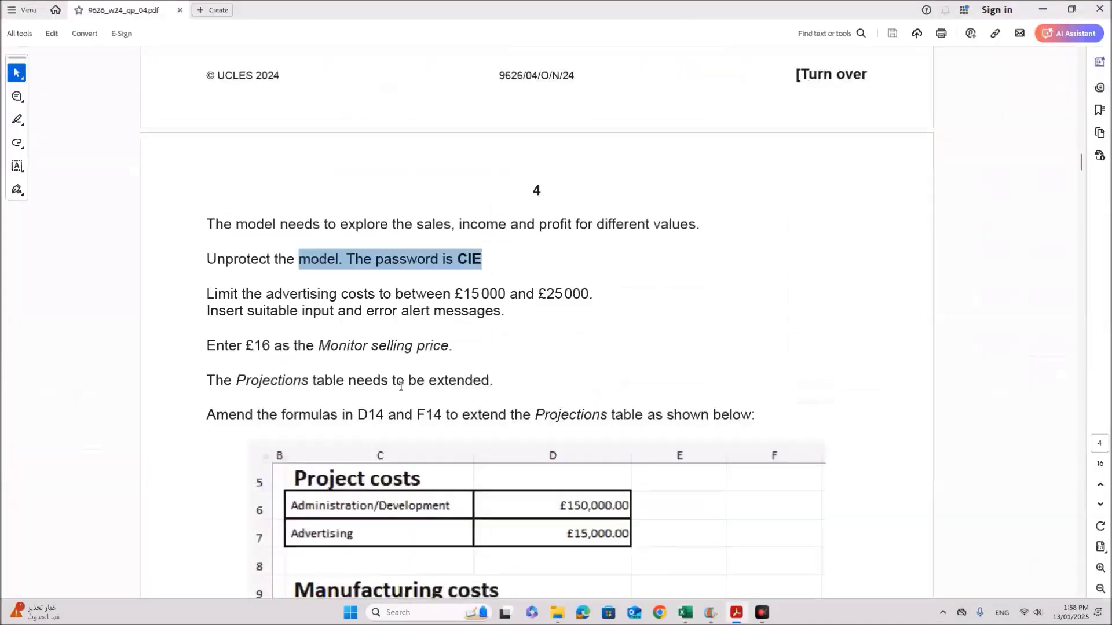
{"action": "scroll", "coordinate": [363, 348], "scroll_direction": "down", "scroll_amount": 1}
{"action": "left_click_drag", "start_coordinate": [342, 266], "coordinate": [586, 265]}
{"action": "left_click_drag", "start_coordinate": [270, 284], "coordinate": [481, 285]}
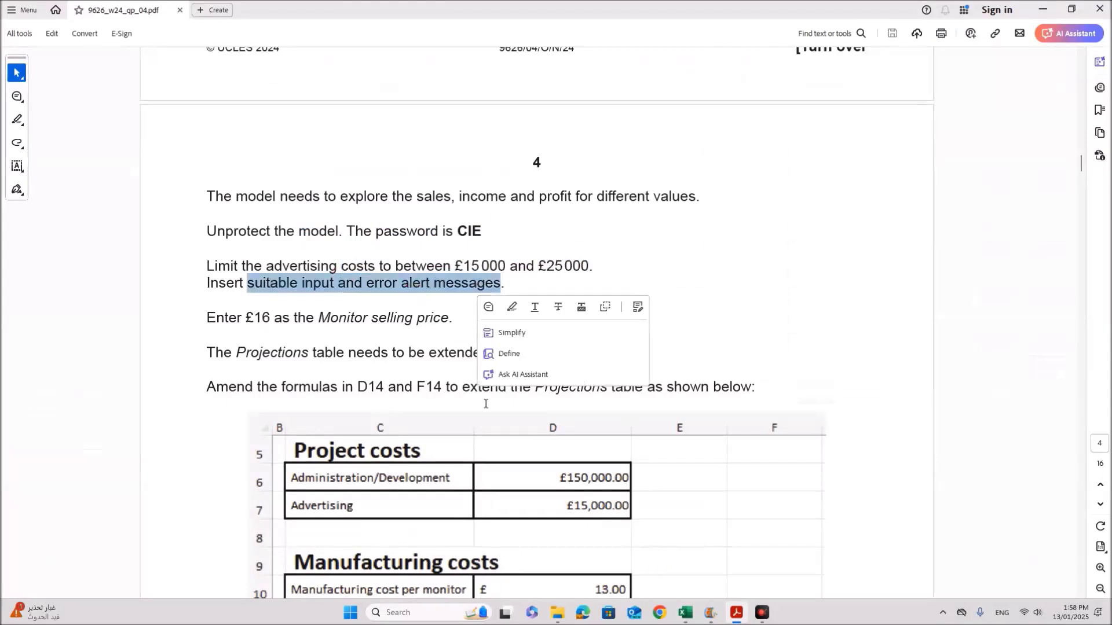
{"action": "left_click", "coordinate": [519, 267]}
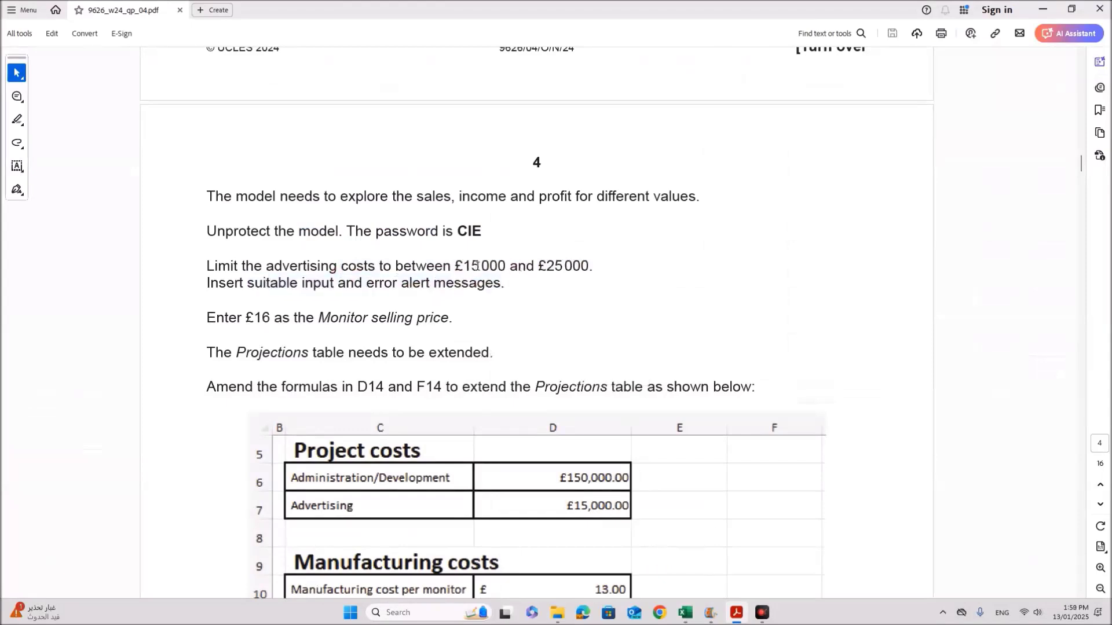
{"action": "left_click", "coordinate": [686, 614]}
{"action": "left_click", "coordinate": [369, 278]}
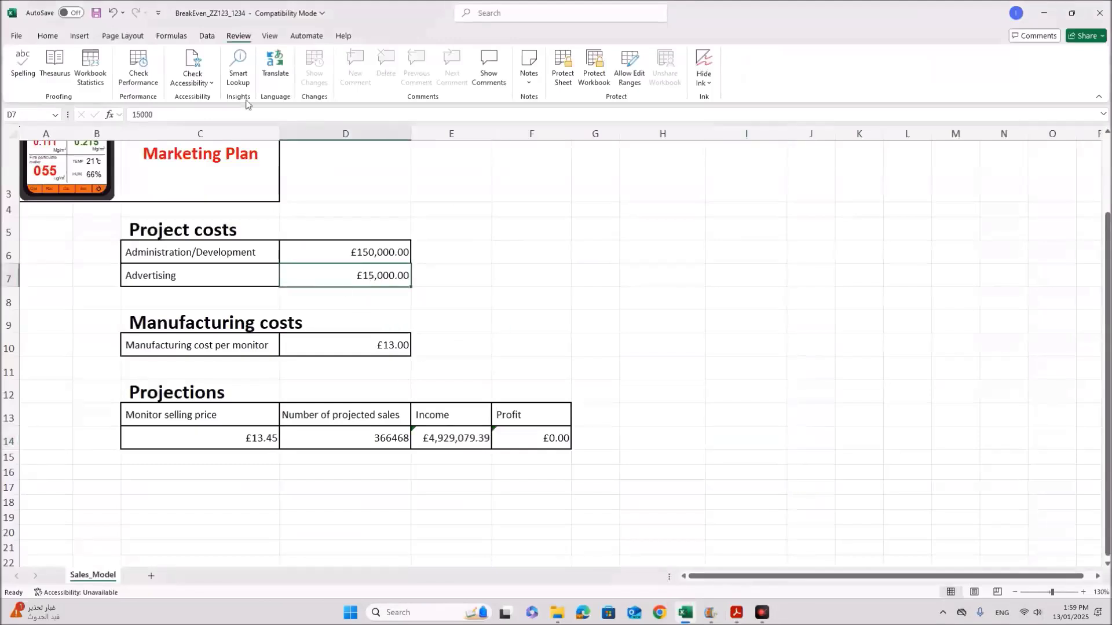
Step: Set D7's data validation to allow decimal values between 15000 and 25000
{"action": "left_click", "coordinate": [207, 36]}
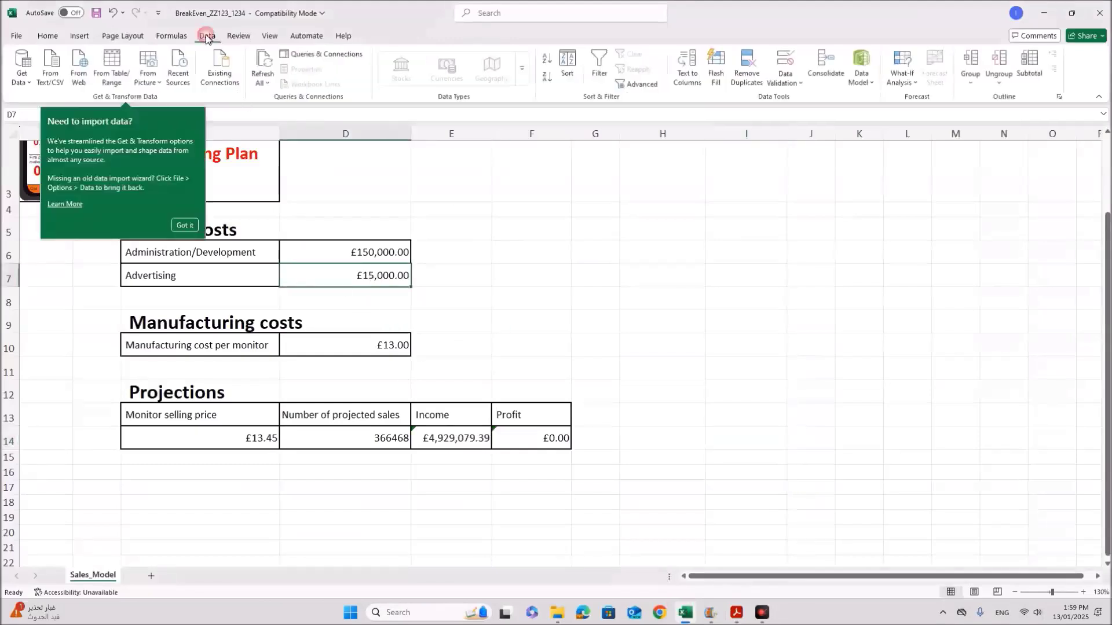
{"action": "left_click", "coordinate": [786, 82]}
{"action": "left_click", "coordinate": [788, 105]}
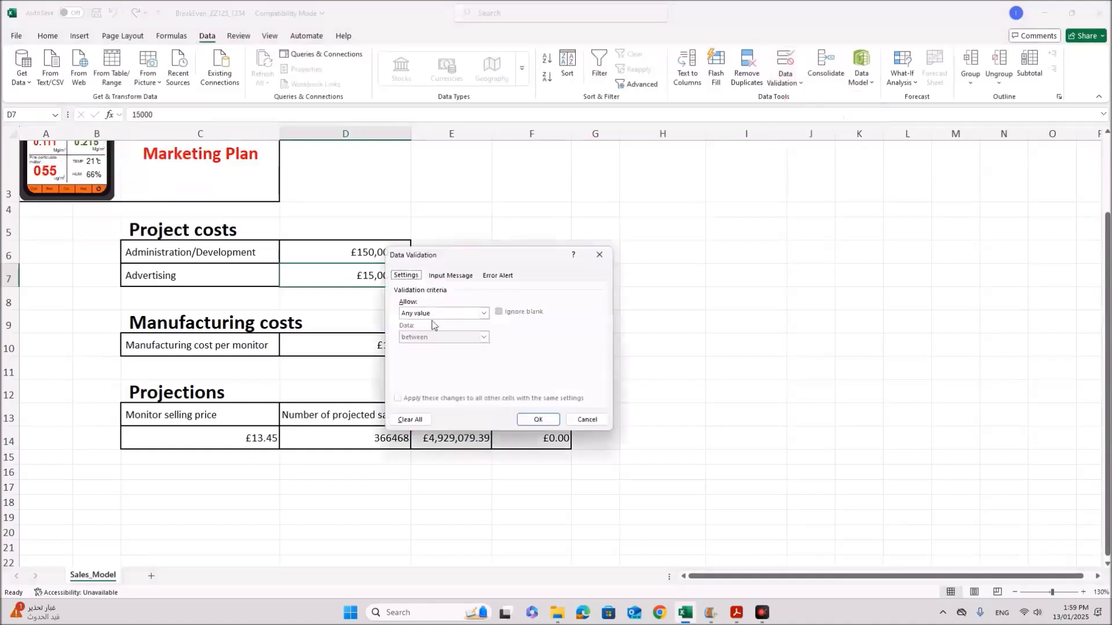
{"action": "left_click", "coordinate": [429, 313]}
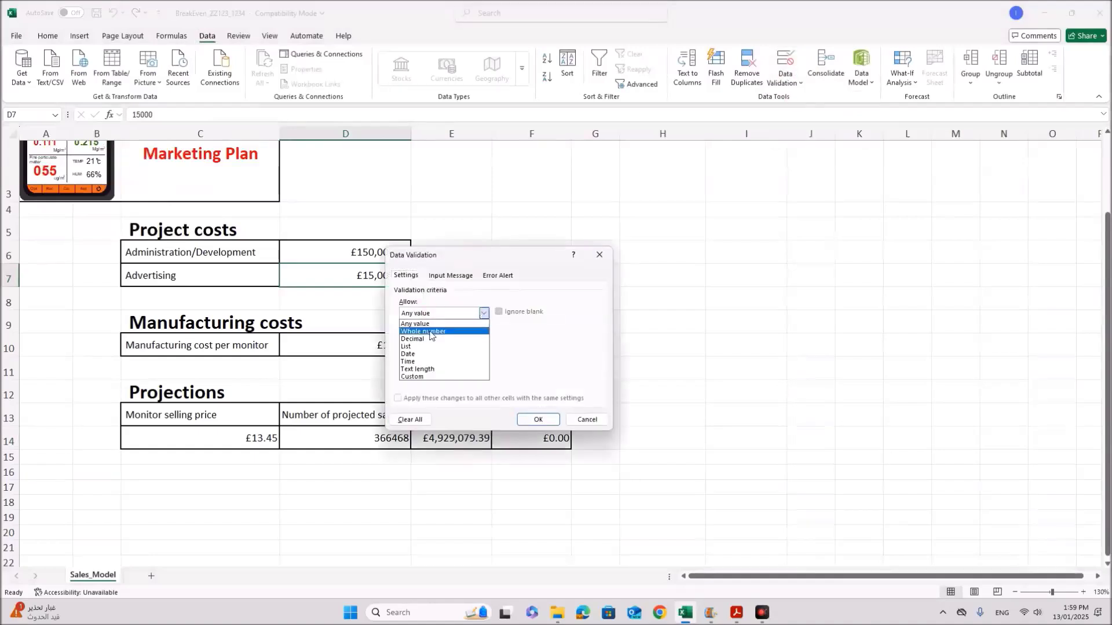
{"action": "left_click", "coordinate": [425, 332]}
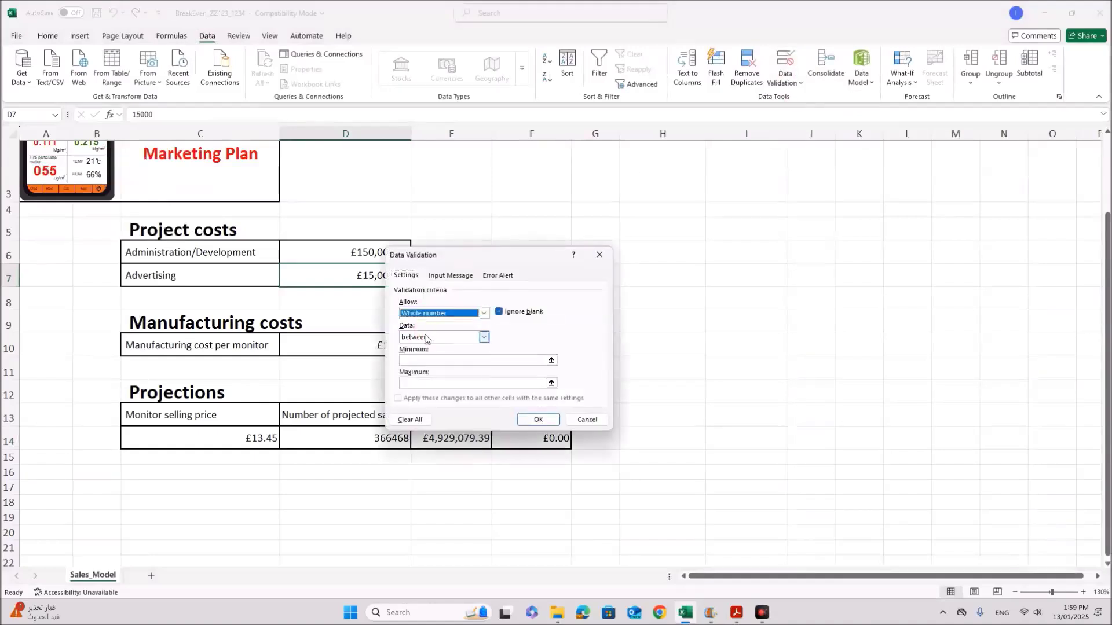
{"action": "left_click_drag", "start_coordinate": [462, 258], "coordinate": [510, 306]}
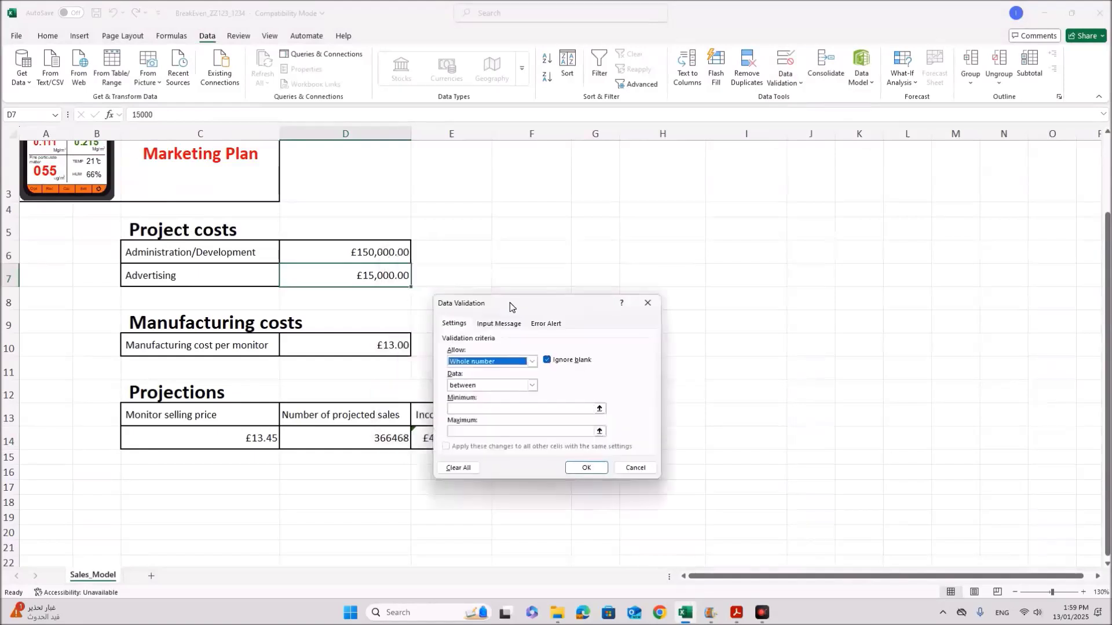
{"action": "left_click", "coordinate": [491, 362]}
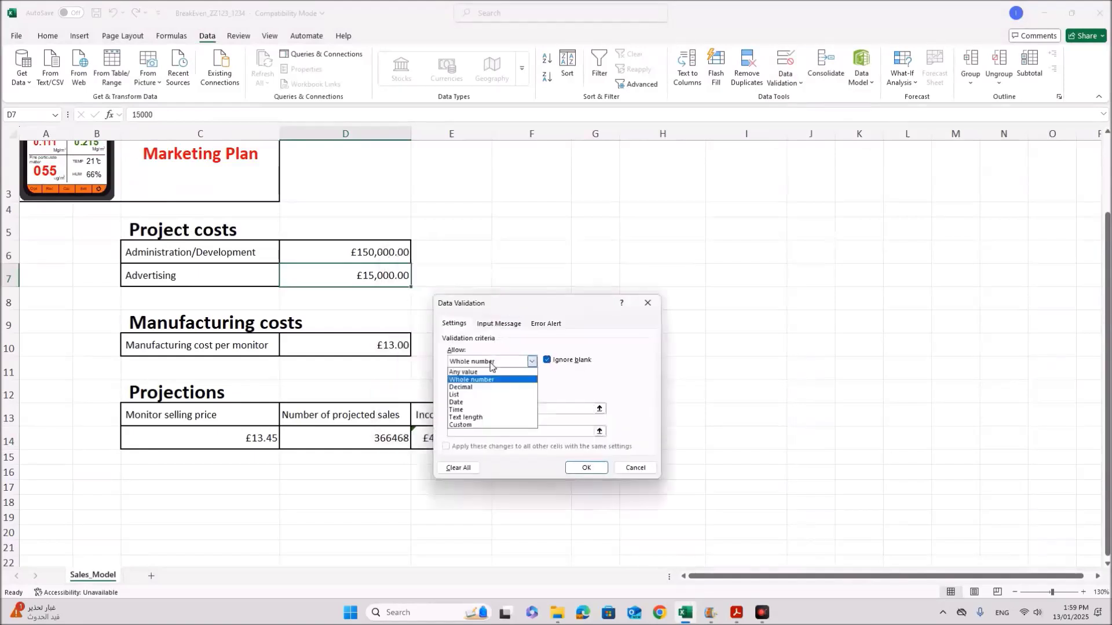
{"action": "left_click", "coordinate": [478, 390]}
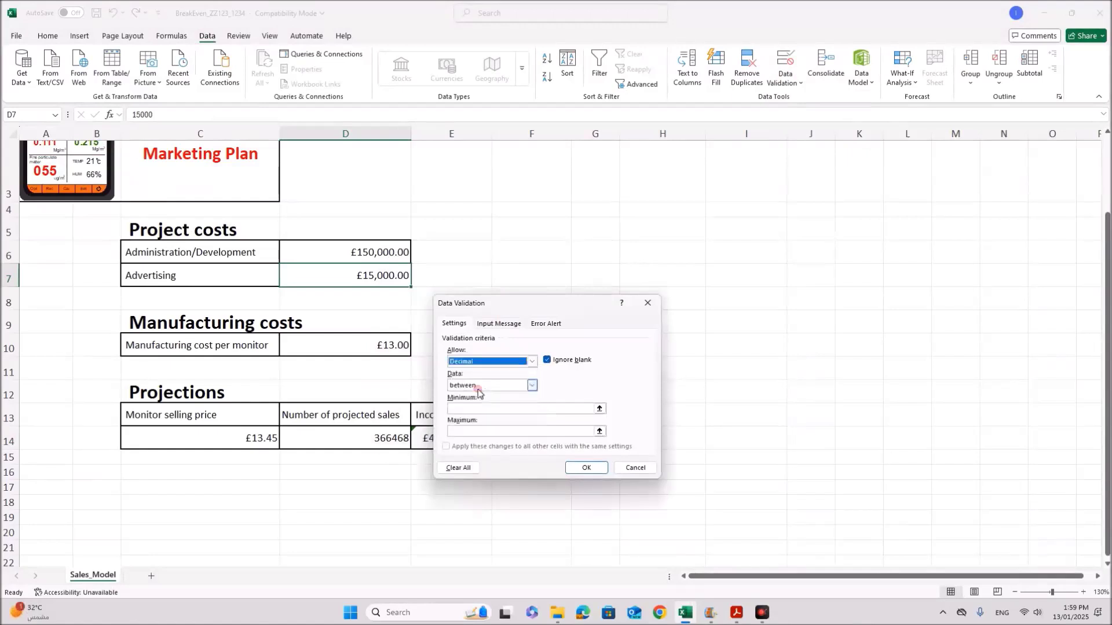
{"action": "left_click", "coordinate": [473, 410]}
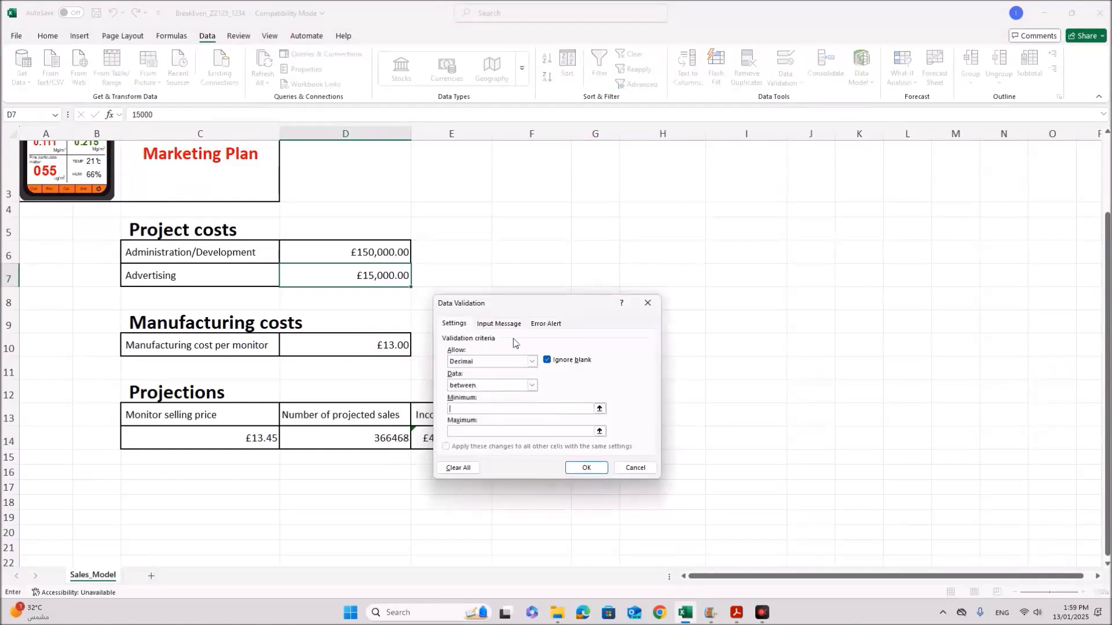
{"action": "type", "text": "15000"}
{"action": "left_click", "coordinate": [485, 430]}
{"action": "type", "text": "25000"}
{"action": "left_click", "coordinate": [495, 326]}
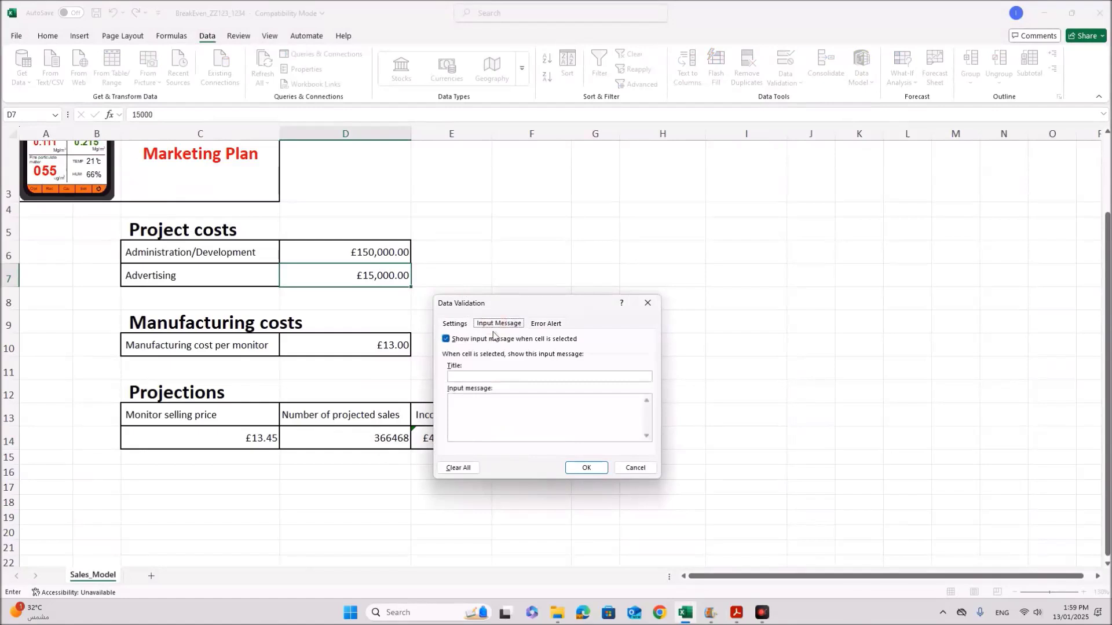
Step: Give the Advertising cell the input message 'Enter a value between 15000 and 25000'
{"action": "left_click", "coordinate": [483, 397]}
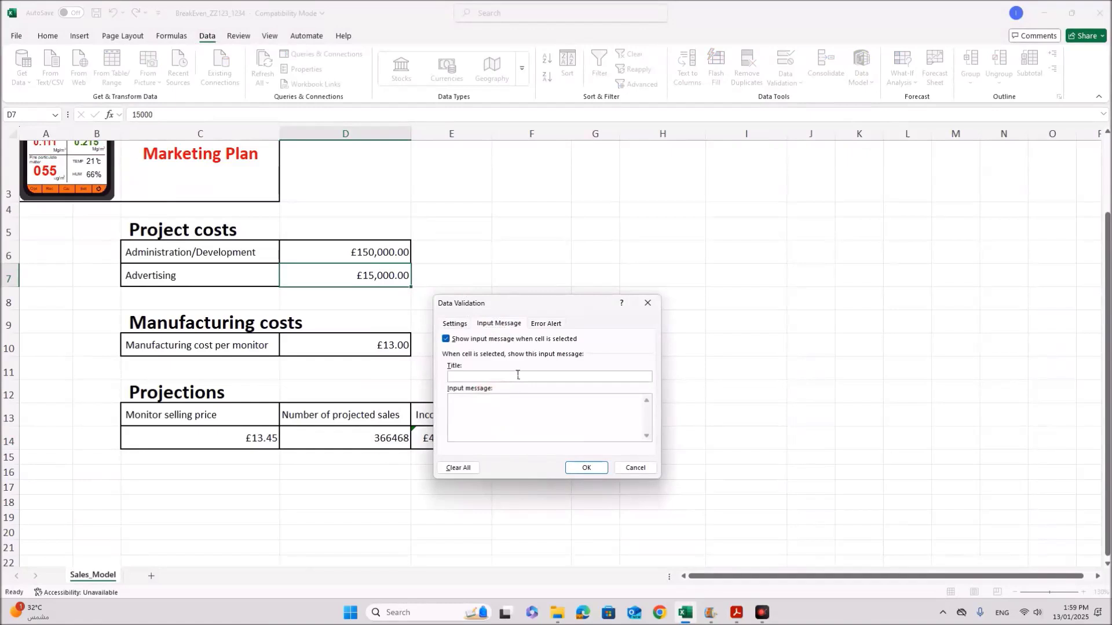
{"action": "type", "text": "Enter a value between 25"}
{"action": "key", "text": "BackSpace"}
{"action": "key", "text": "BackSpace"}
{"action": "type", "text": "15000 and 25000"}
{"action": "left_click", "coordinate": [546, 324]}
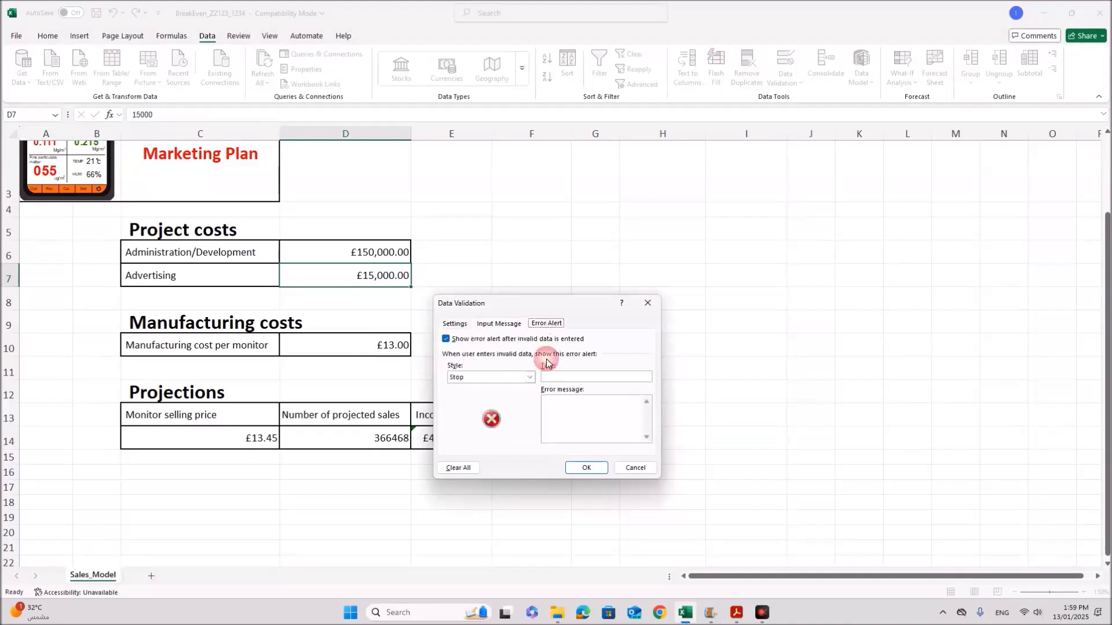
Step: Add the Stop error message 'Advertising cost must be between 15000 and 25000.Try Again!' and apply validation
{"action": "left_click", "coordinate": [559, 411]}
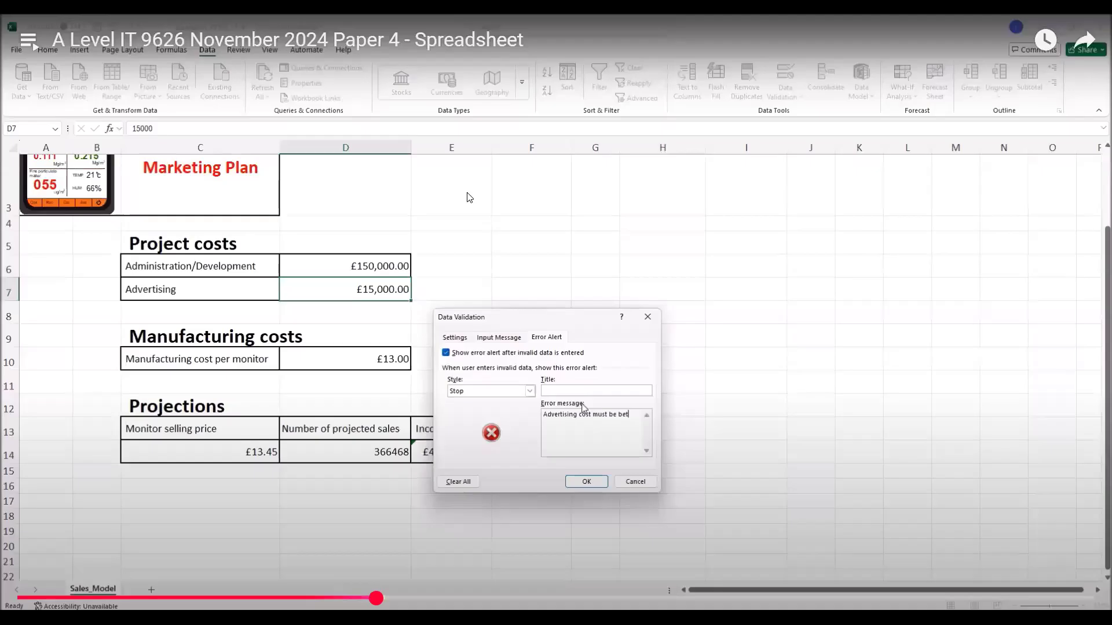
{"action": "type", "text": "tween 1"}
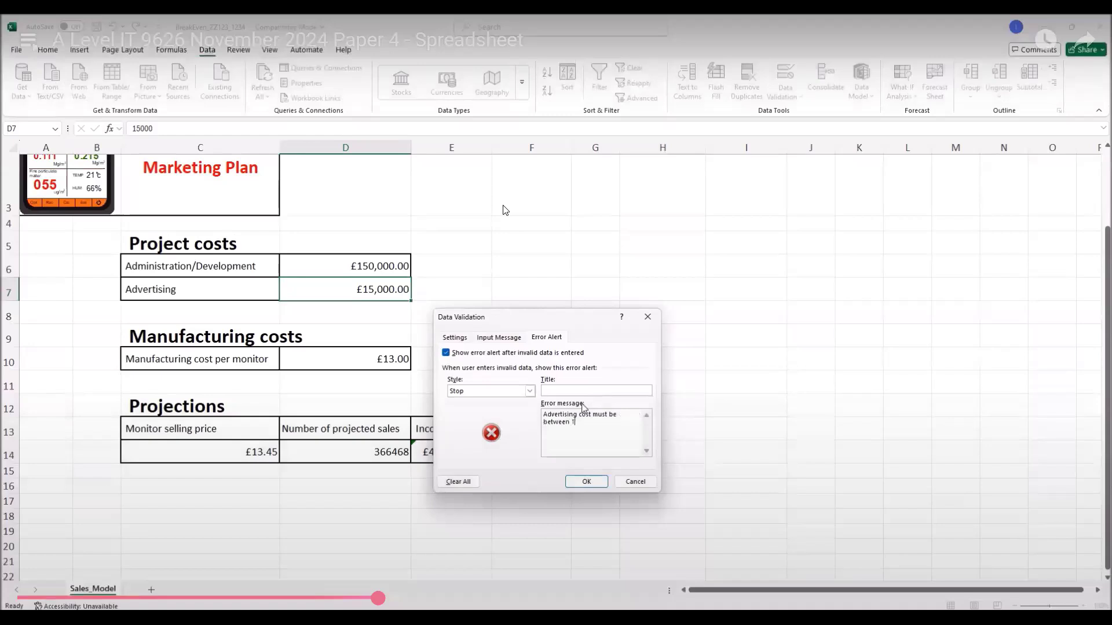
{"action": "type", "text": "5000 and "}
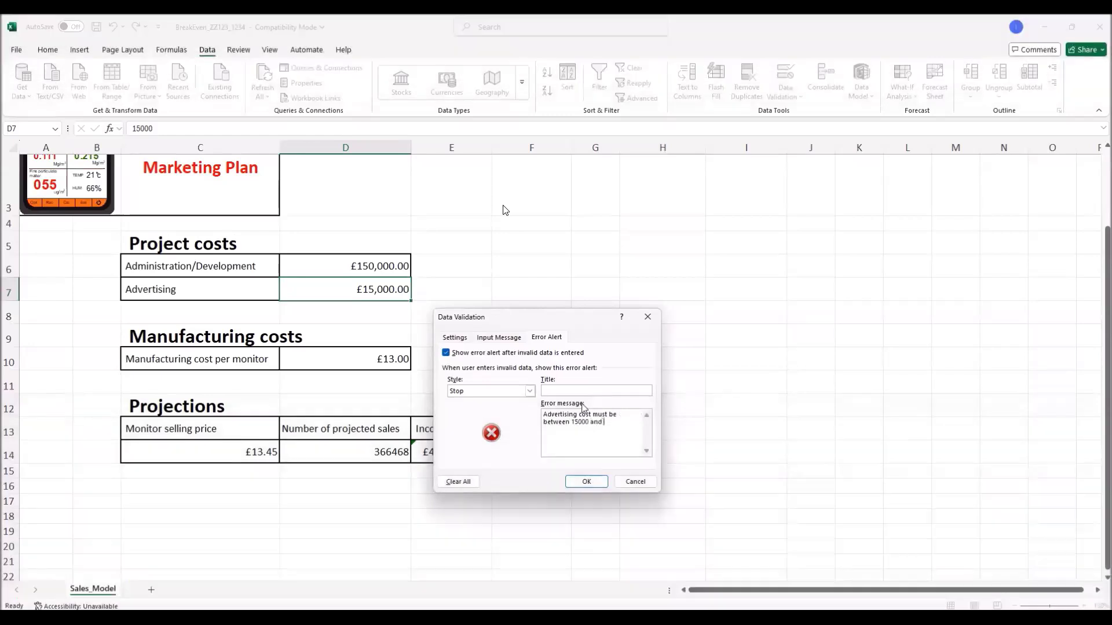
{"action": "type", "text": "25000"}
{"action": "type", "text": "ain!"}
{"action": "left_click", "coordinate": [586, 482]}
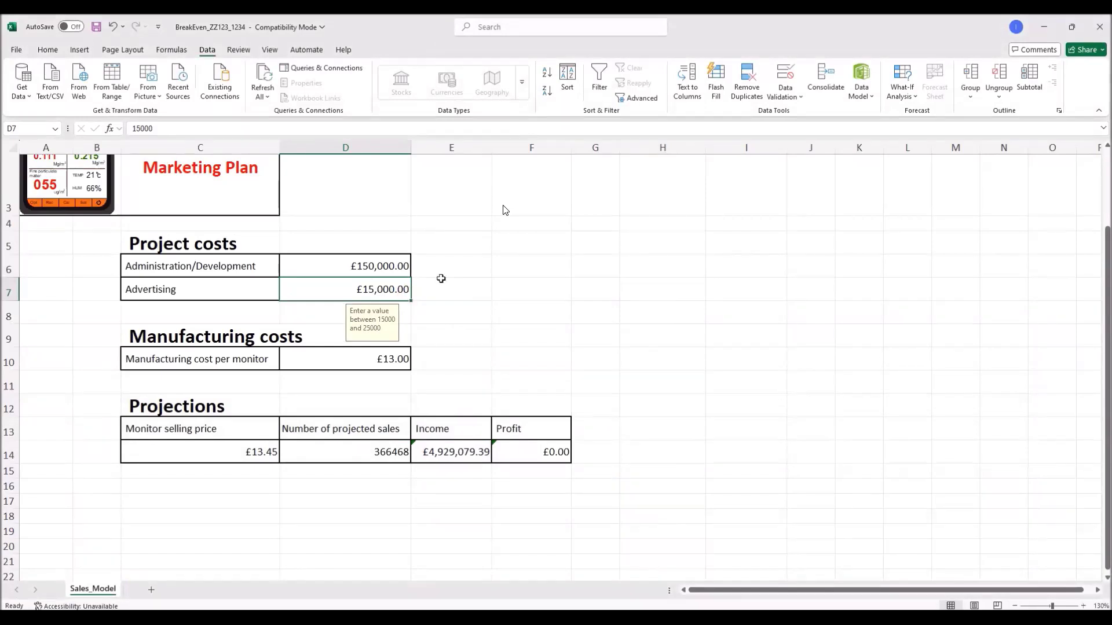
Step: Test the validation by entering 60000 in D7 and cancelling the rejected value
{"action": "type", "text": "60000"}
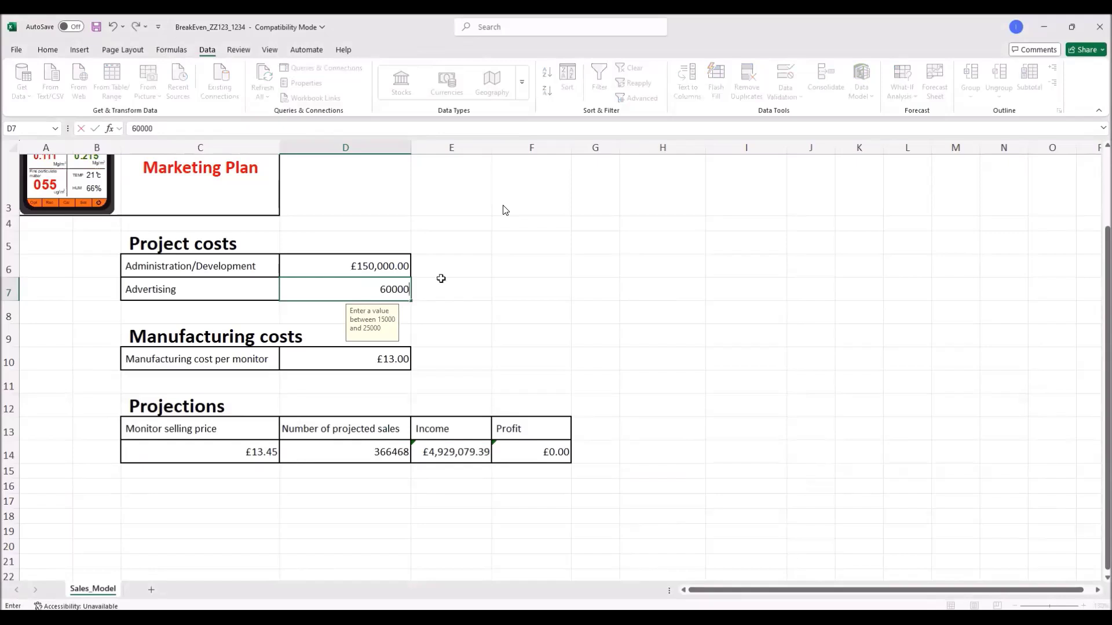
{"action": "key", "text": "Return"}
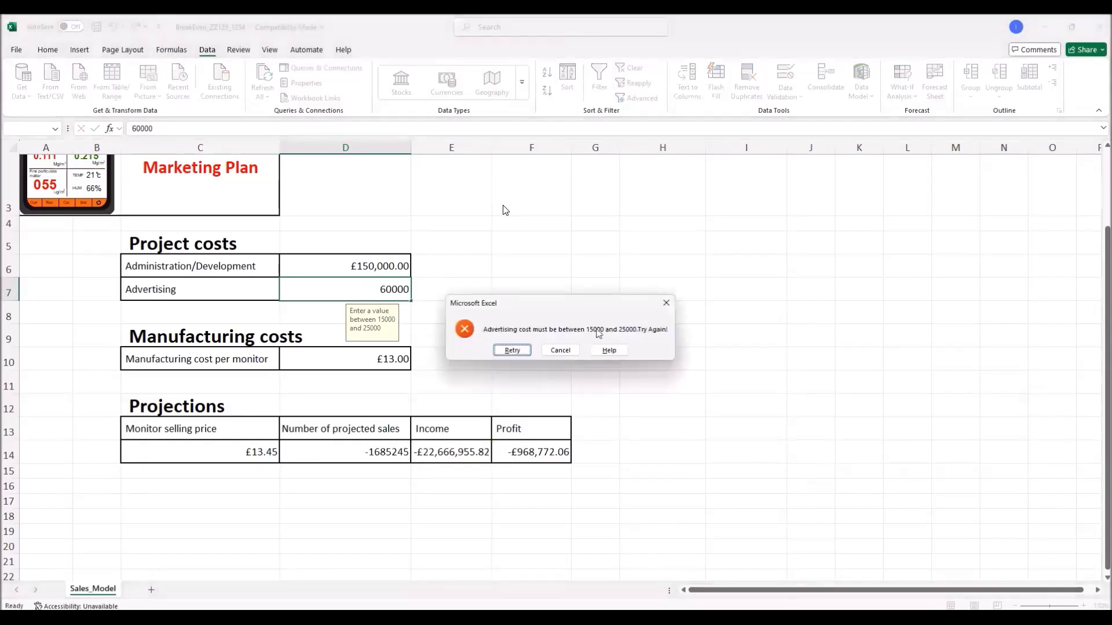
{"action": "left_click", "coordinate": [560, 350]}
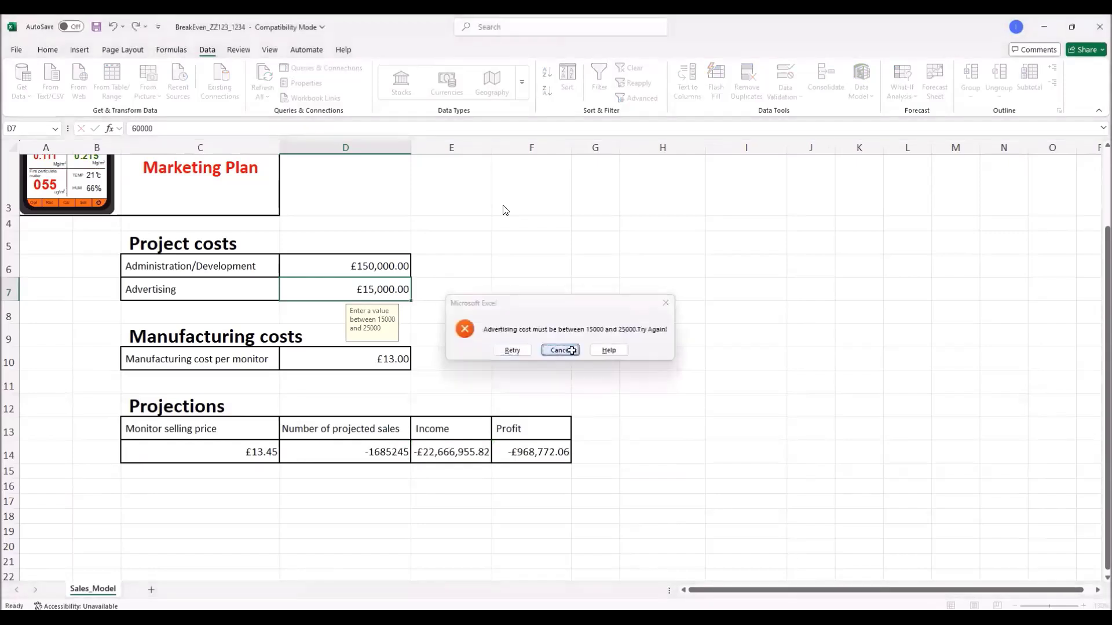
{"action": "left_click", "coordinate": [657, 312]}
Step: Check the question paper's new price, then set the Monitor selling price in C14 to £16.00
{"action": "key", "text": "alt+Tab"}
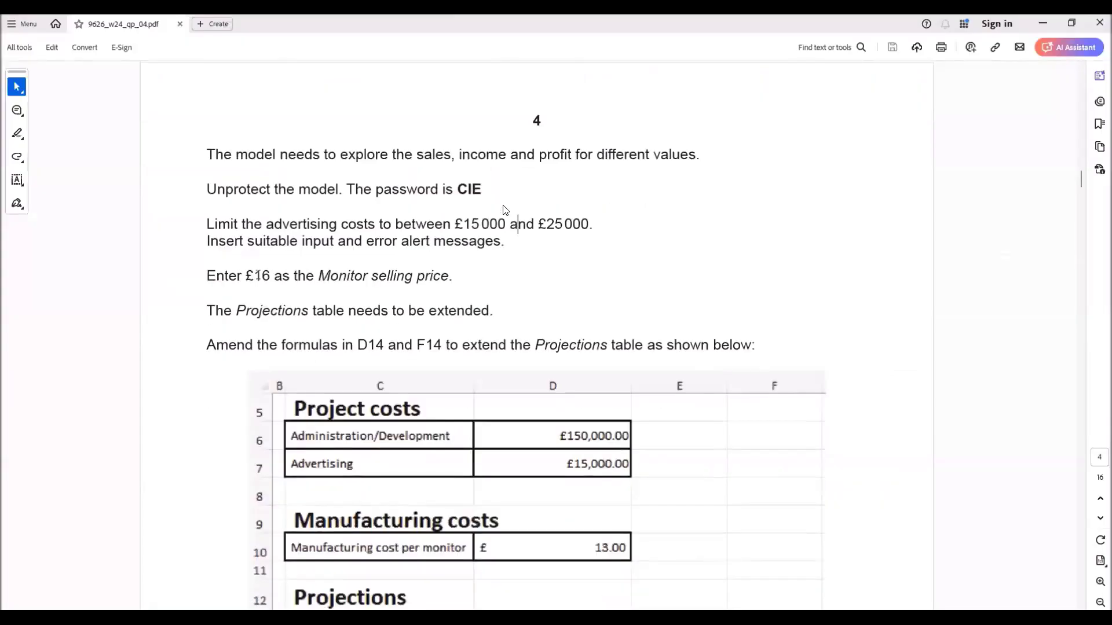
{"action": "left_click_drag", "start_coordinate": [248, 276], "coordinate": [453, 277]}
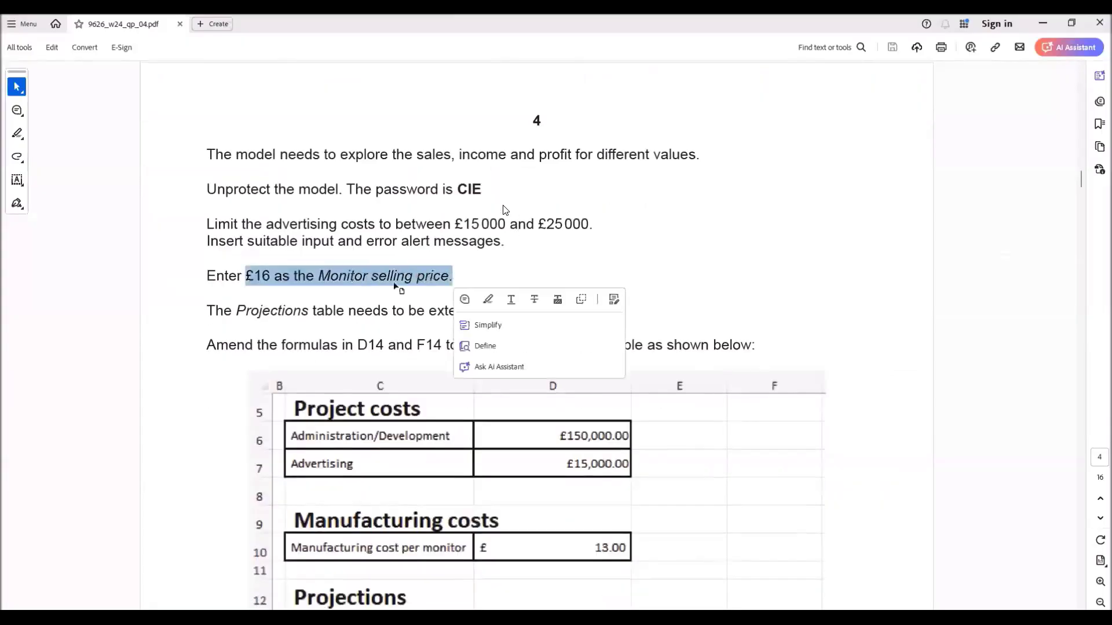
{"action": "key", "text": "ctrl+c"}
{"action": "key", "text": "alt+Tab"}
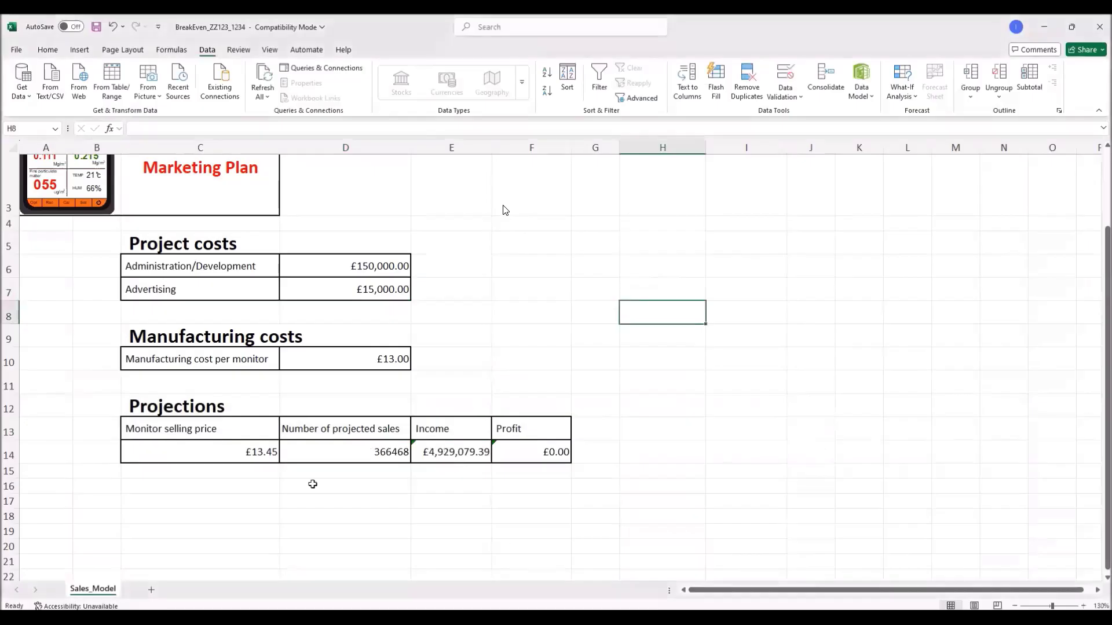
{"action": "left_click", "coordinate": [261, 452]}
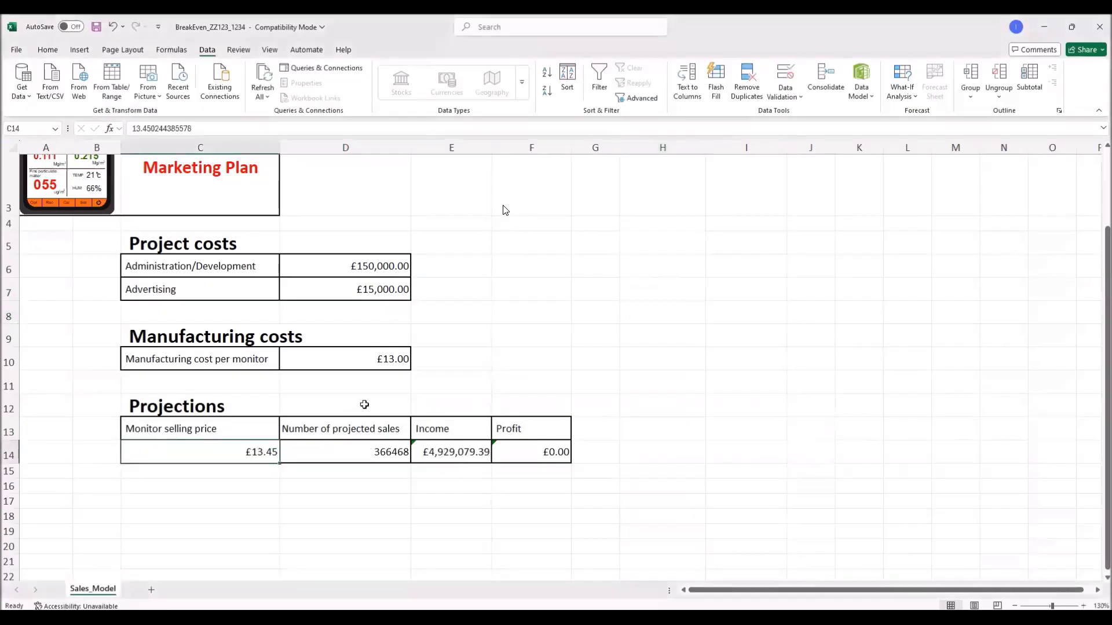
{"action": "type", "text": "16"}
{"action": "key", "text": "Return"}
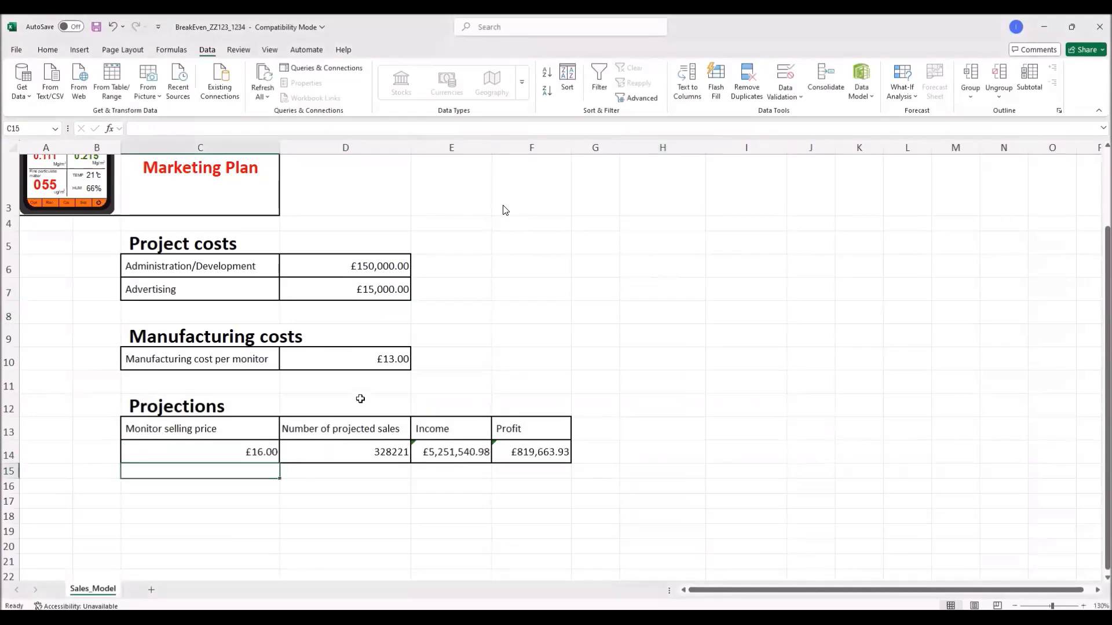
{"action": "key", "text": "alt+Tab"}
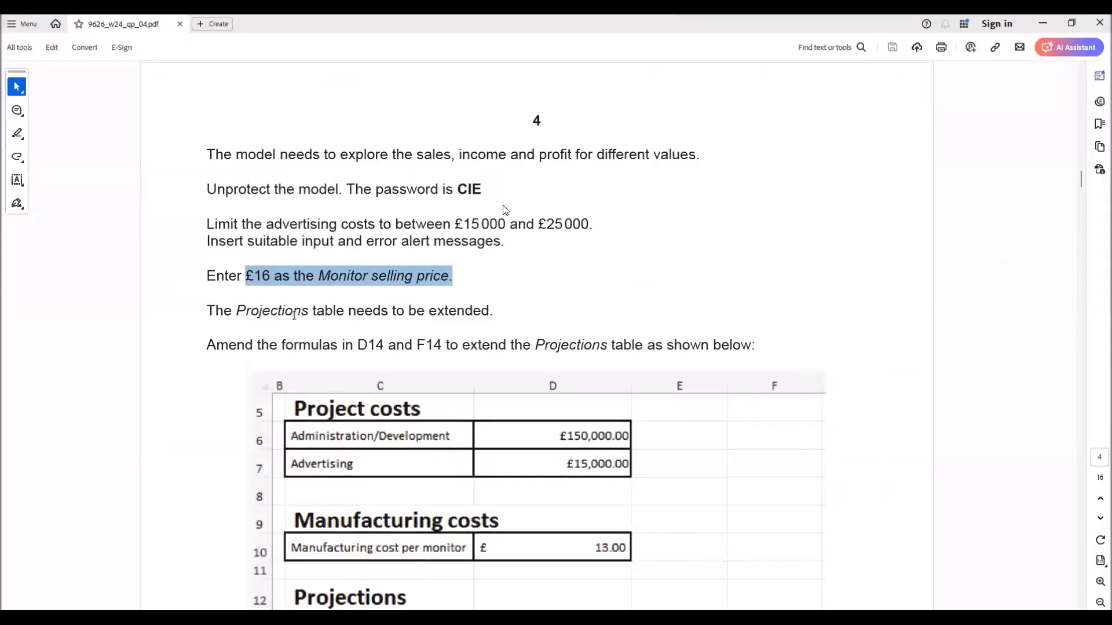
Step: Review the target Projections table running from £16.00 to £35.00 in the PDF before returning to Excel
{"action": "left_click_drag", "start_coordinate": [314, 312], "coordinate": [490, 313]}
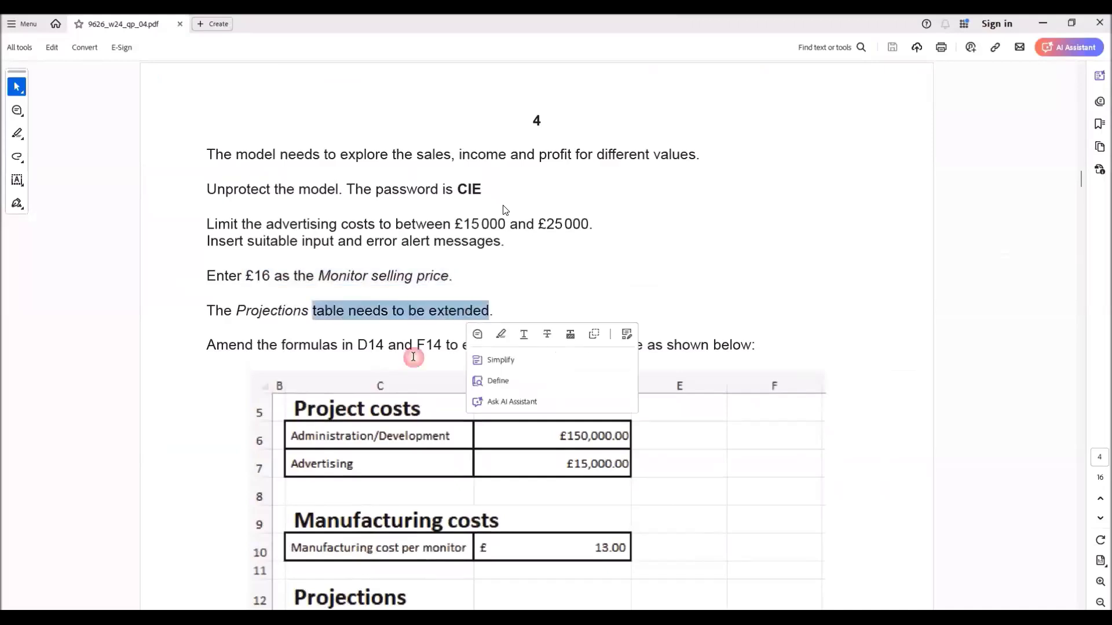
{"action": "scroll", "coordinate": [503, 211], "scroll_direction": "down", "scroll_amount": 3}
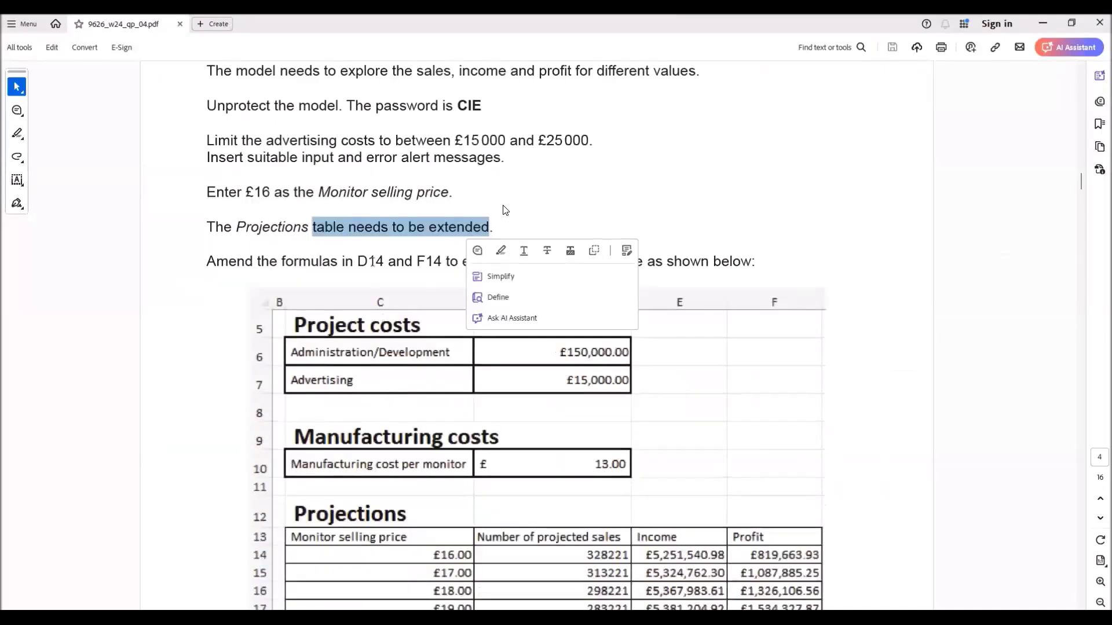
{"action": "left_click", "coordinate": [504, 210]}
{"action": "left_click_drag", "start_coordinate": [506, 261], "coordinate": [757, 260]}
{"action": "scroll", "coordinate": [501, 439], "scroll_direction": "down", "scroll_amount": 3}
{"action": "scroll", "coordinate": [503, 210], "scroll_direction": "down", "scroll_amount": 6}
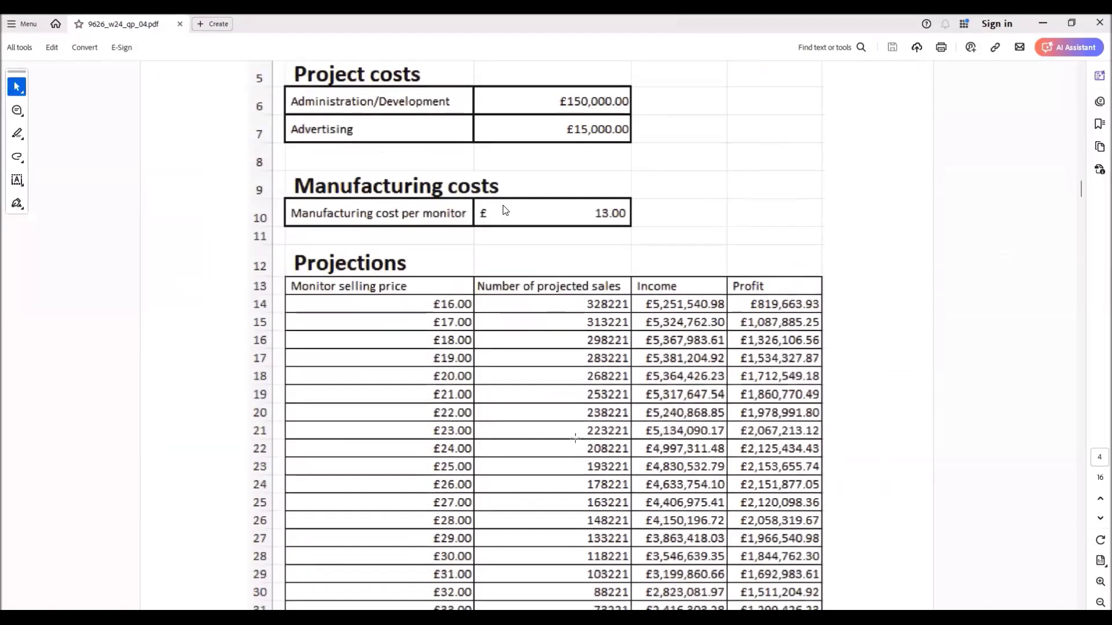
{"action": "scroll", "coordinate": [505, 210], "scroll_direction": "down", "scroll_amount": 3}
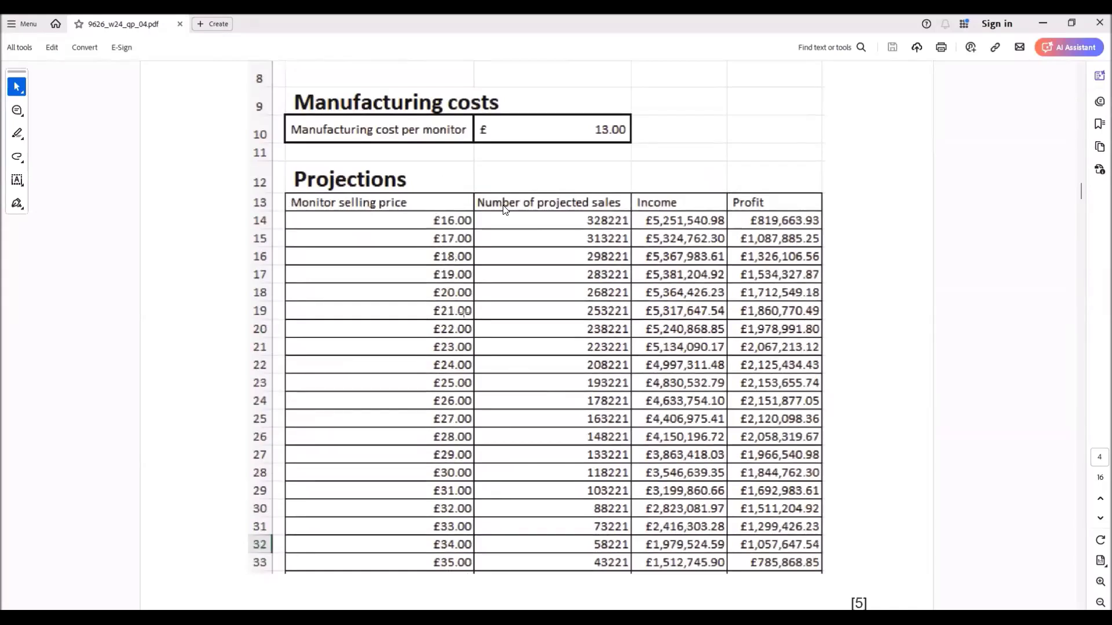
{"action": "scroll", "coordinate": [512, 356], "scroll_direction": "up", "scroll_amount": 3}
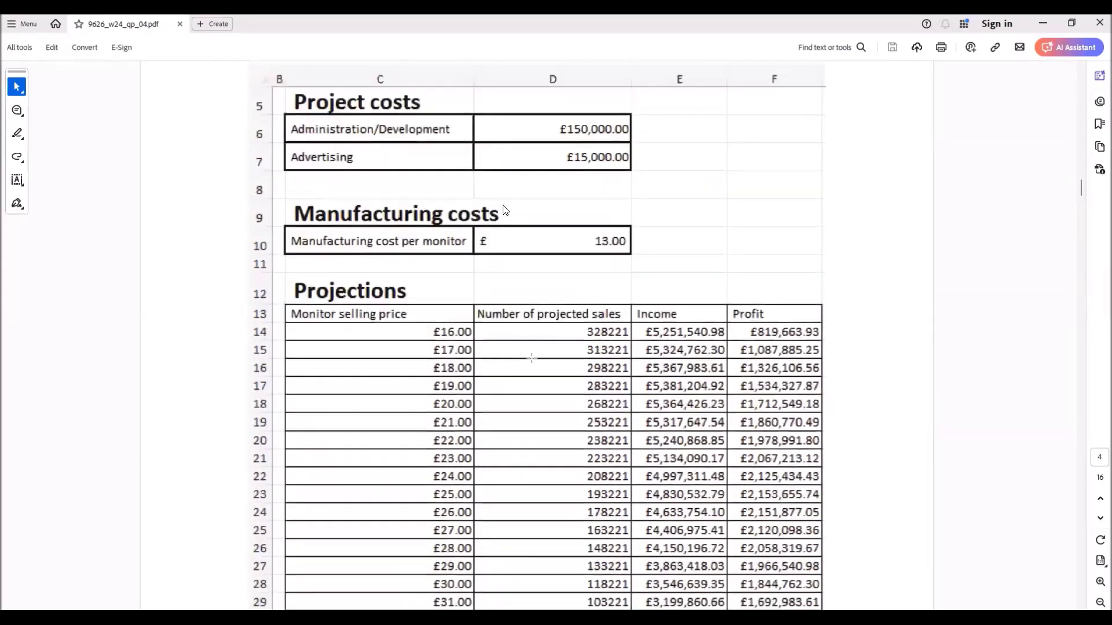
{"action": "key", "text": "alt+Tab"}
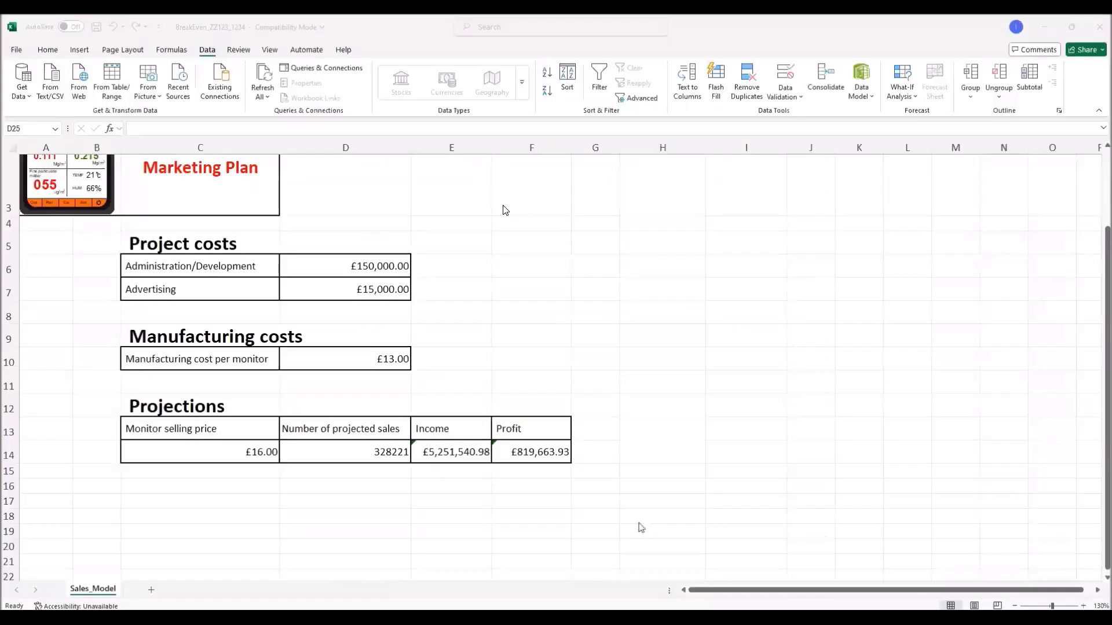
Step: Enter 17 in C15 as the next selling price below 16
{"action": "left_click", "coordinate": [298, 467]}
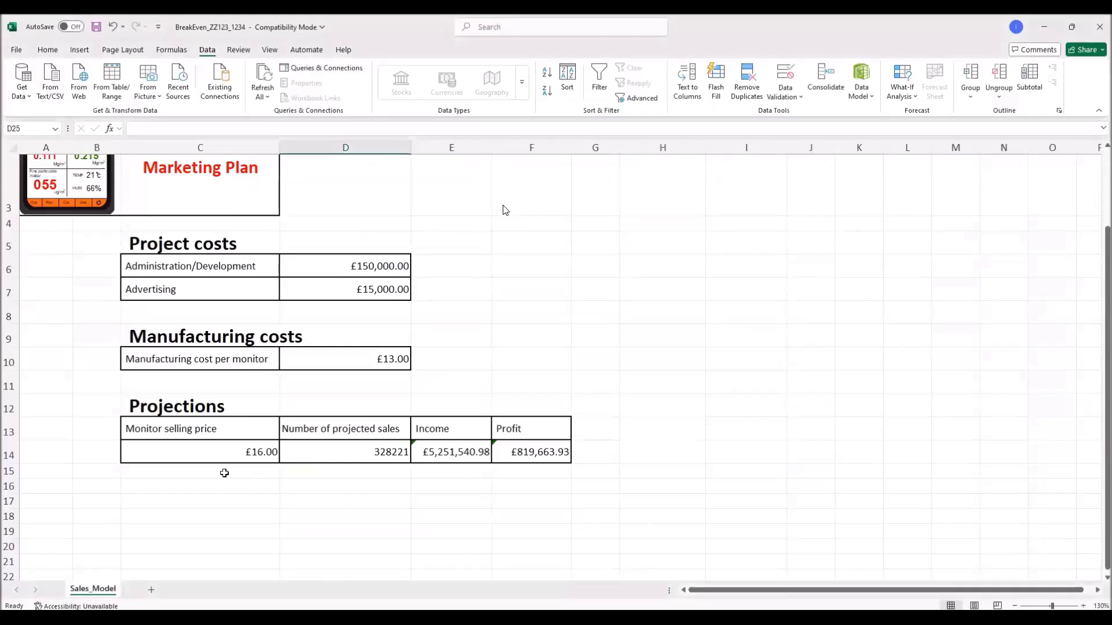
{"action": "left_click", "coordinate": [266, 468]}
{"action": "type", "text": "17"}
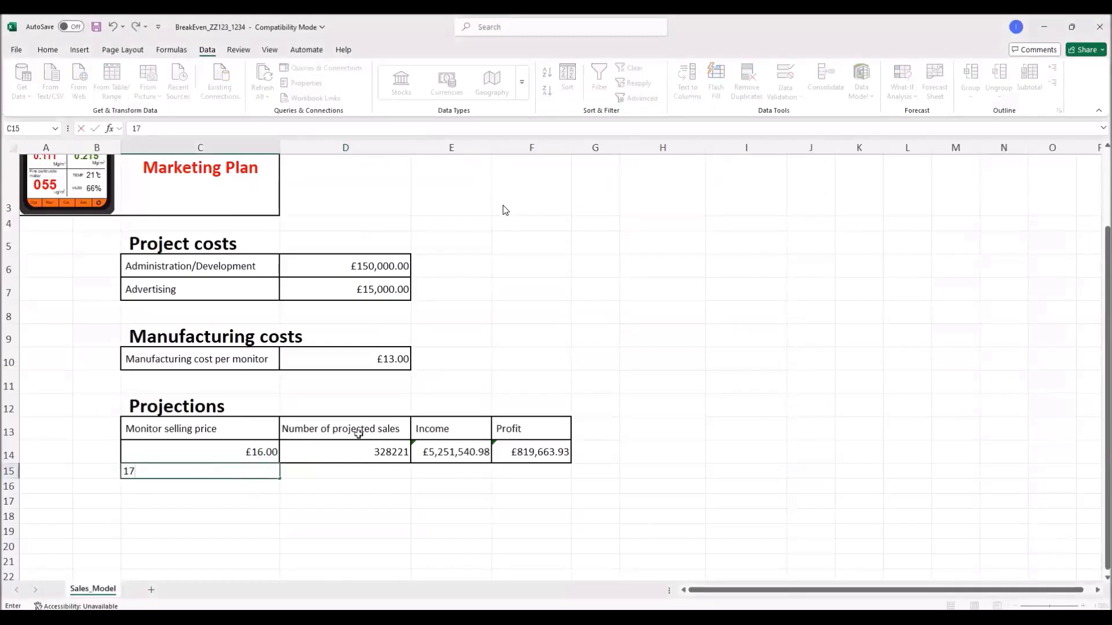
{"action": "key", "text": "Return"}
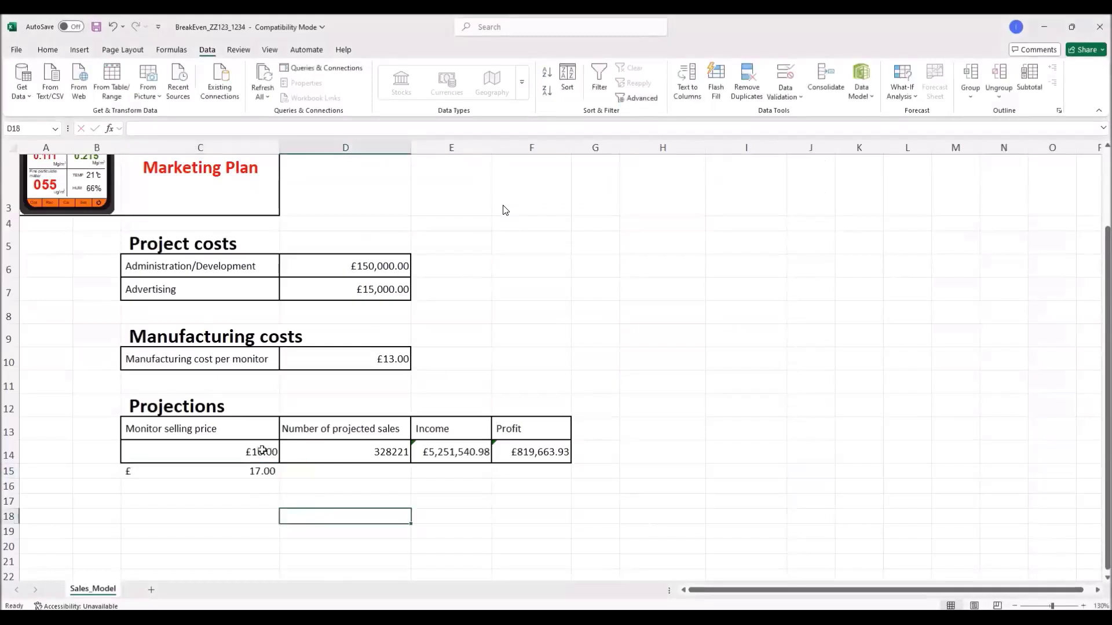
Step: Format C14:C15 as plain Number with two decimals and extend the series to 35.00 in C33
{"action": "left_click", "coordinate": [262, 460]}
{"action": "left_click_drag", "start_coordinate": [262, 461], "coordinate": [262, 471]}
{"action": "right_click", "coordinate": [248, 451]}
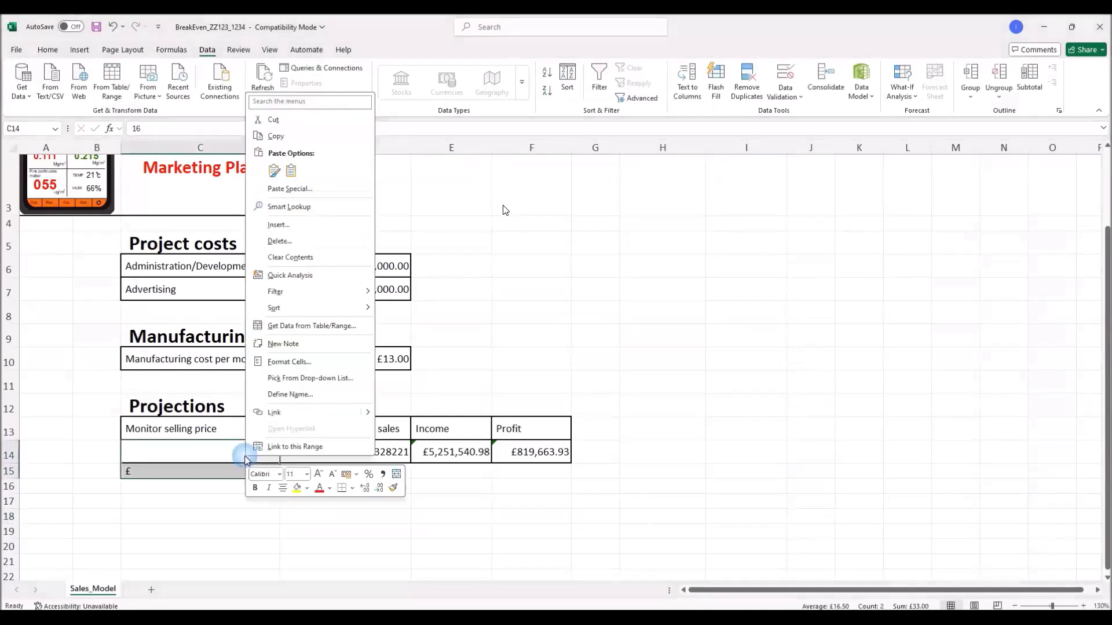
{"action": "left_click", "coordinate": [290, 362]}
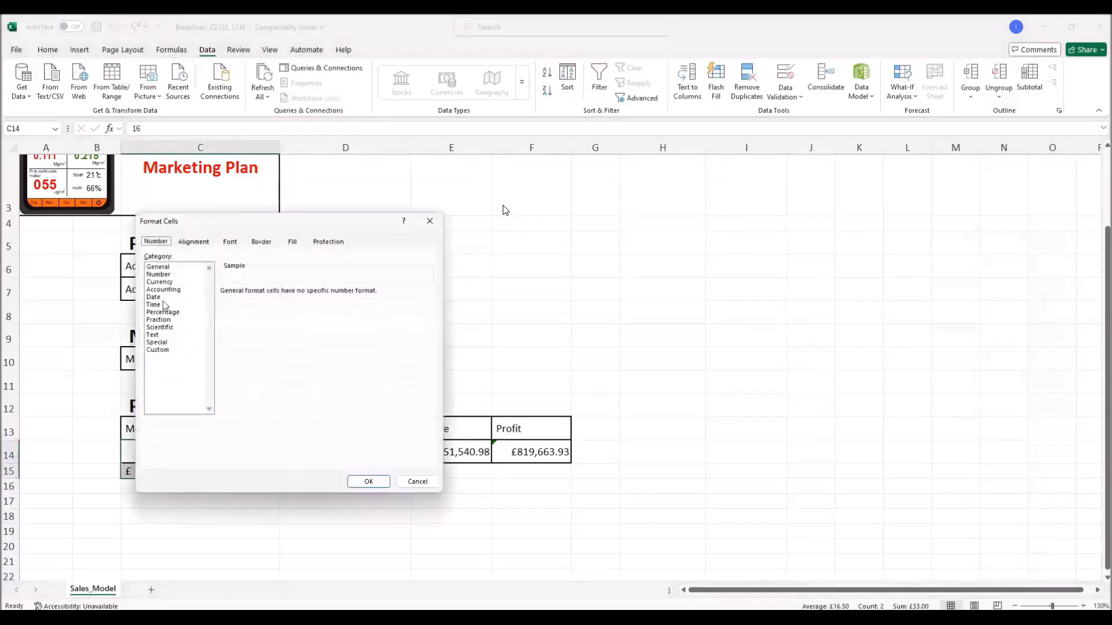
{"action": "left_click", "coordinate": [163, 274]}
{"action": "left_click", "coordinate": [367, 481]}
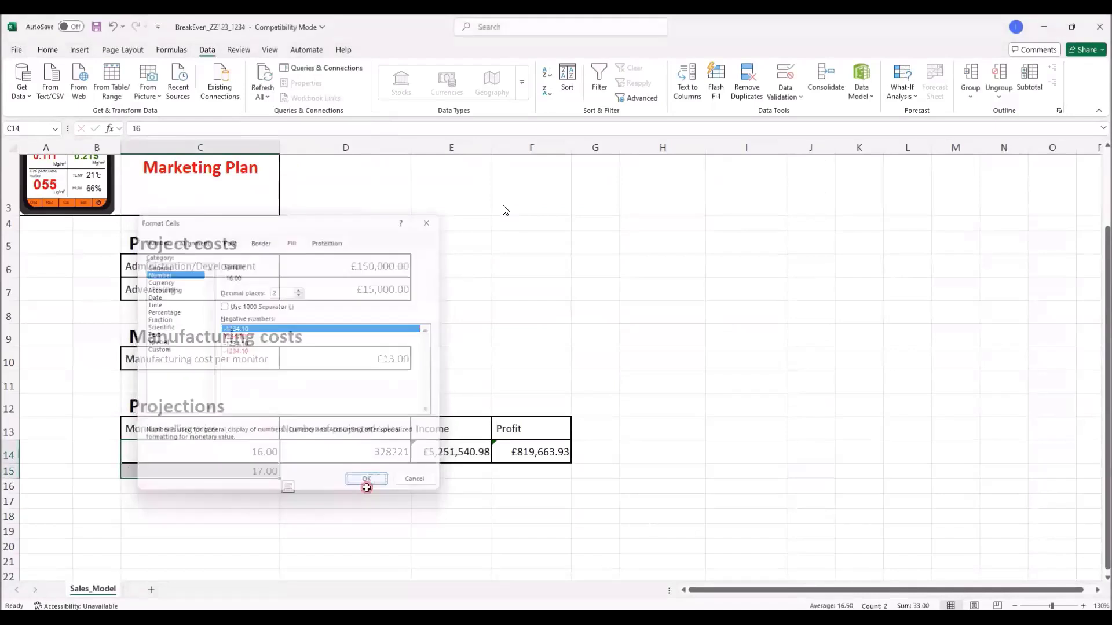
{"action": "left_click", "coordinate": [333, 499]}
{"action": "left_click_drag", "start_coordinate": [272, 452], "coordinate": [278, 538]}
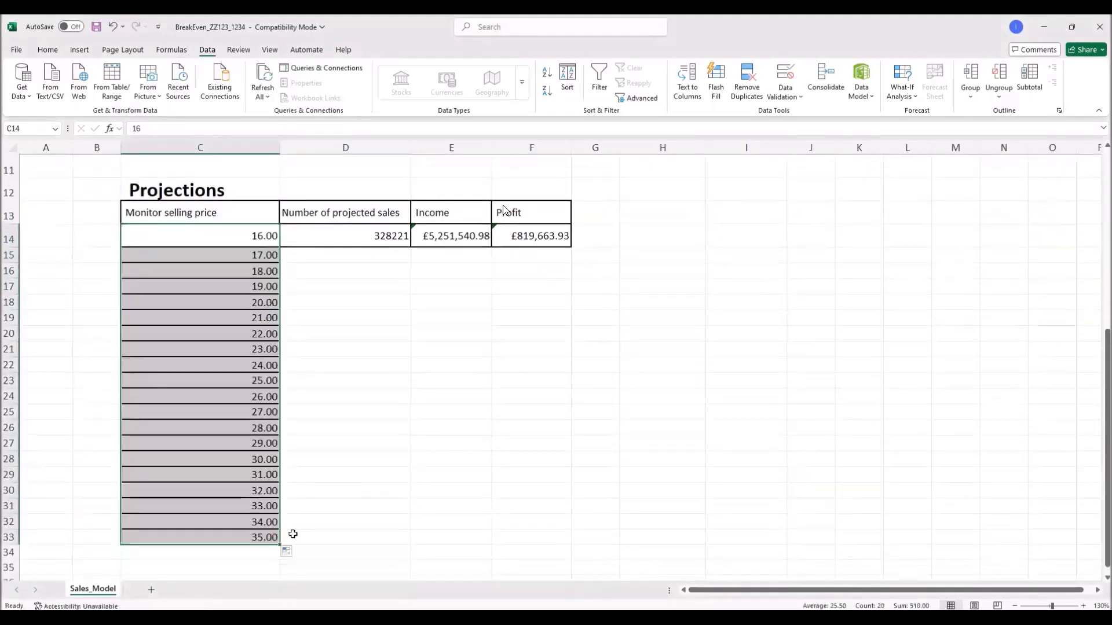
Step: Copy C14's borders onto the selling prices C15:C33 with Format Painter
{"action": "left_click", "coordinate": [387, 495]}
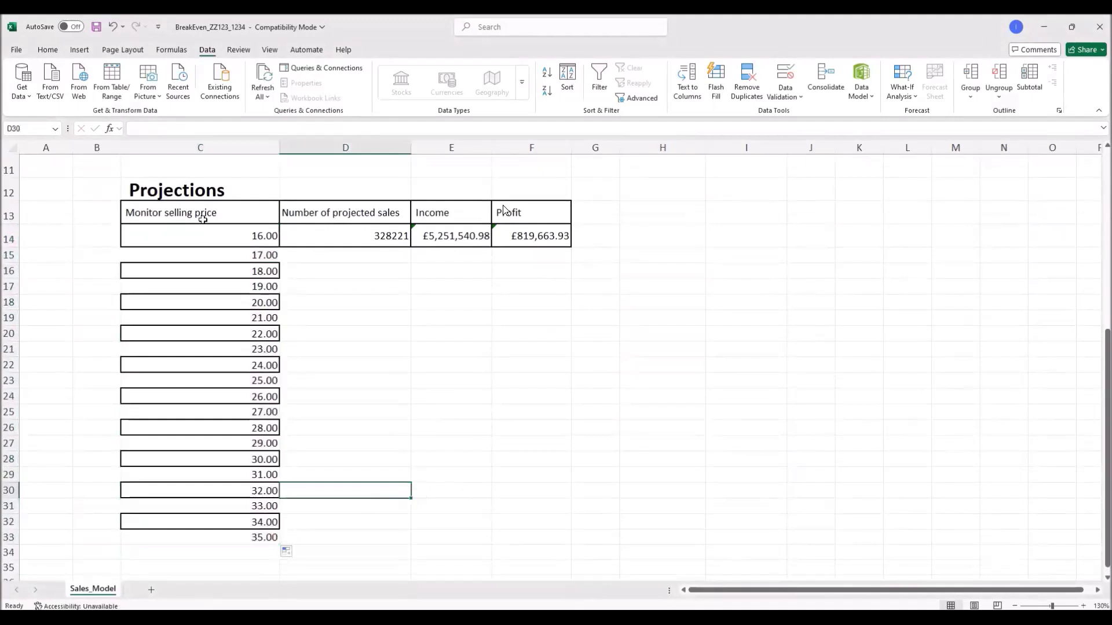
{"action": "left_click_drag", "start_coordinate": [203, 215], "coordinate": [203, 518]}
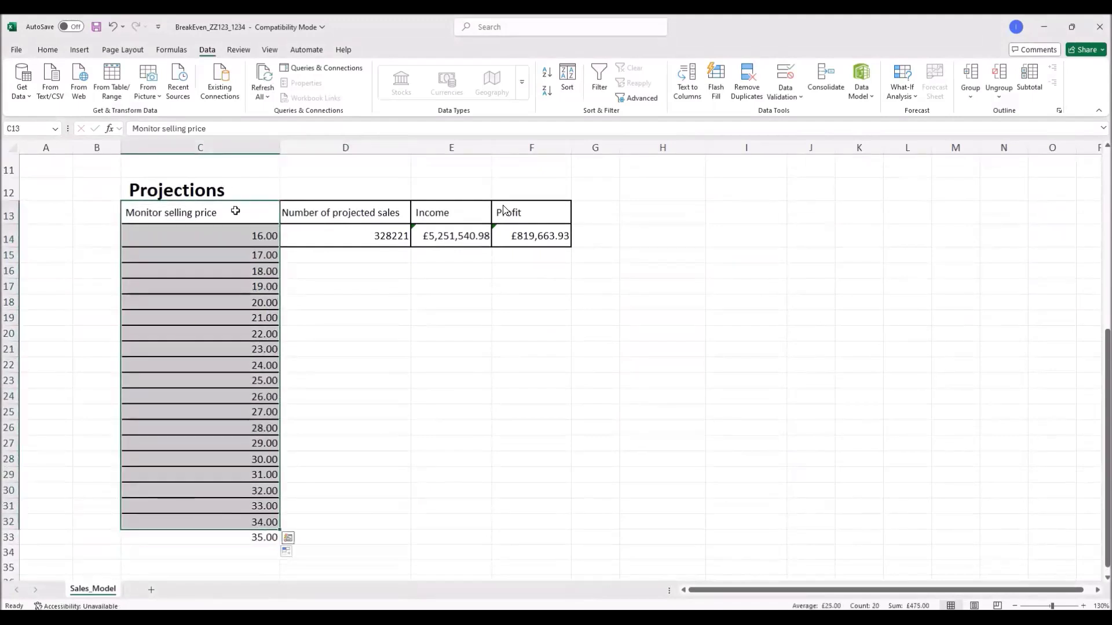
{"action": "left_click", "coordinate": [207, 234]}
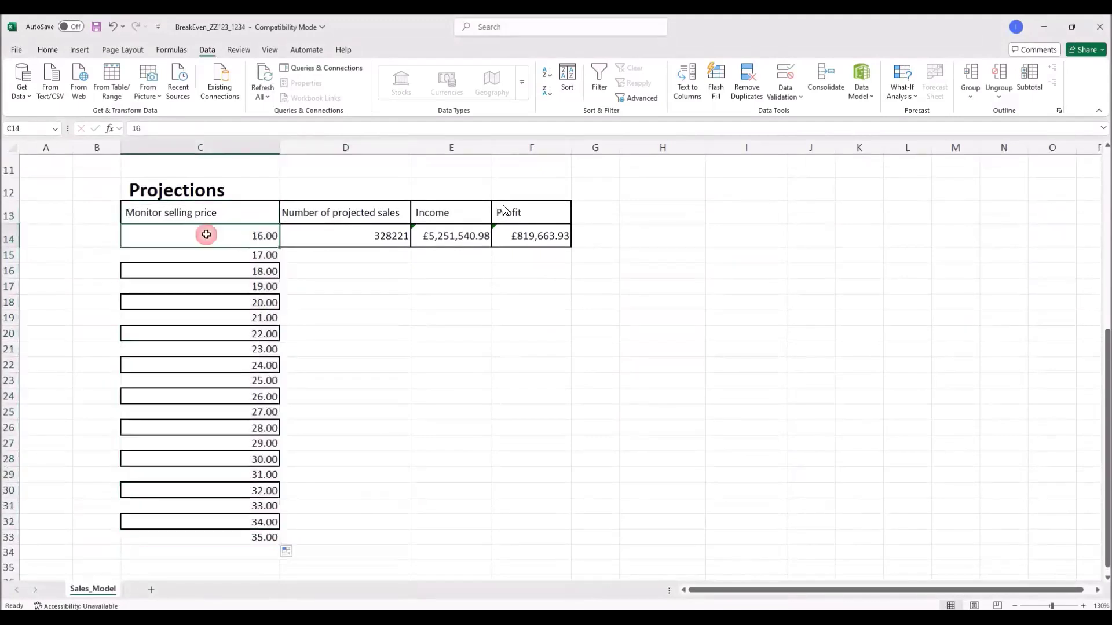
{"action": "left_click", "coordinate": [47, 49]}
{"action": "left_click", "coordinate": [61, 97]}
{"action": "left_click_drag", "start_coordinate": [217, 256], "coordinate": [243, 538]}
{"action": "left_click", "coordinate": [384, 427]}
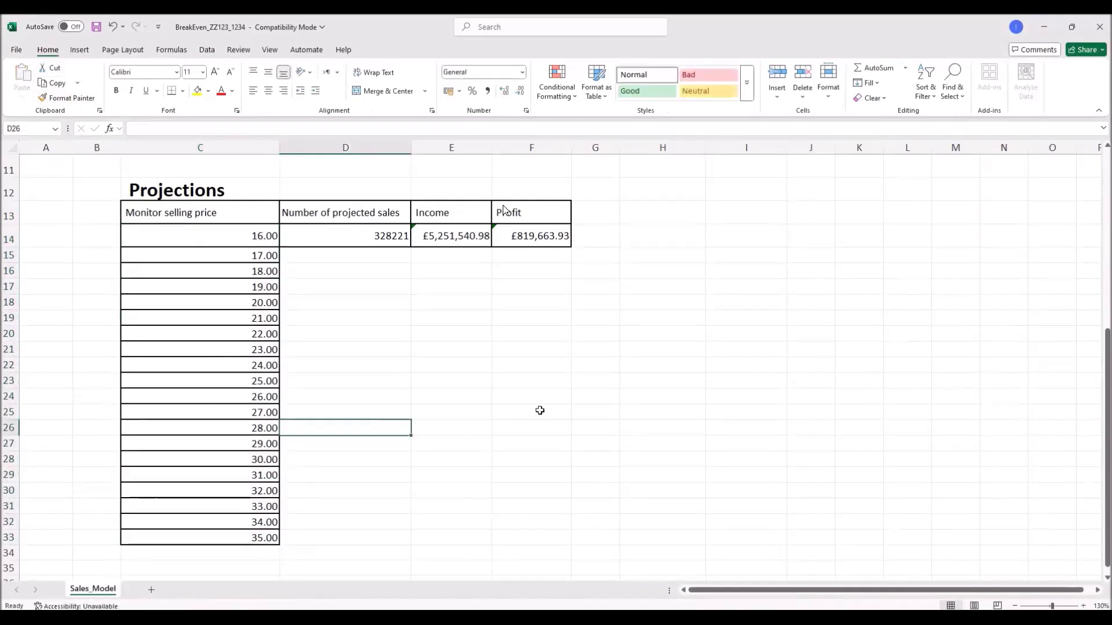
Step: Select the projected sales formula in D14 and switch to the task PDF
{"action": "left_click", "coordinate": [387, 237]}
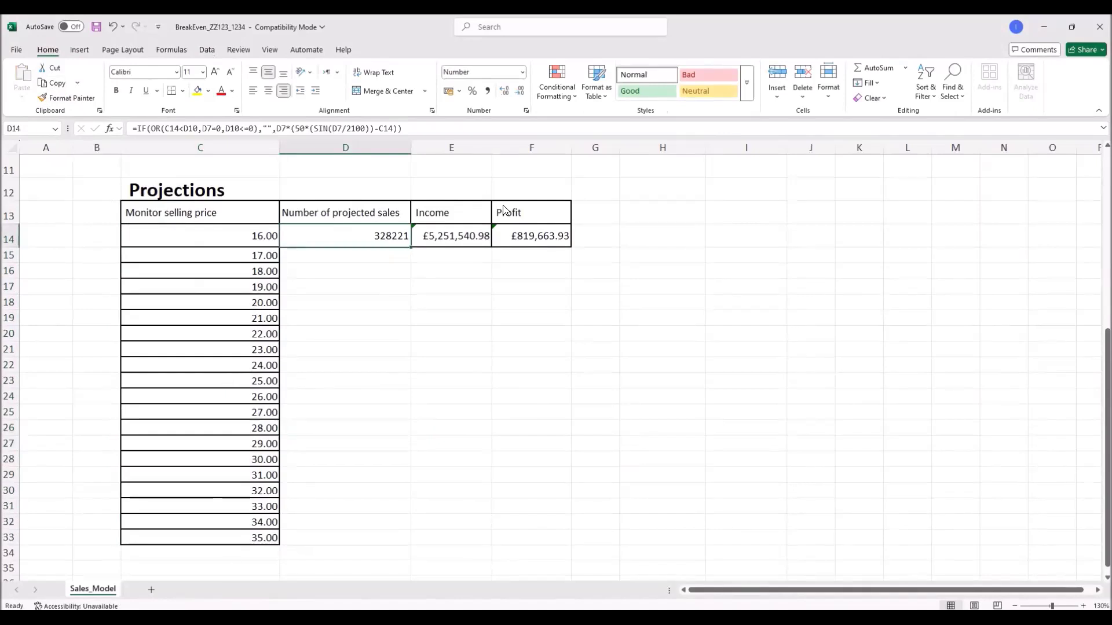
{"action": "key", "text": "alt+Tab"}
{"action": "scroll", "coordinate": [503, 210], "scroll_direction": "up", "scroll_amount": 5}
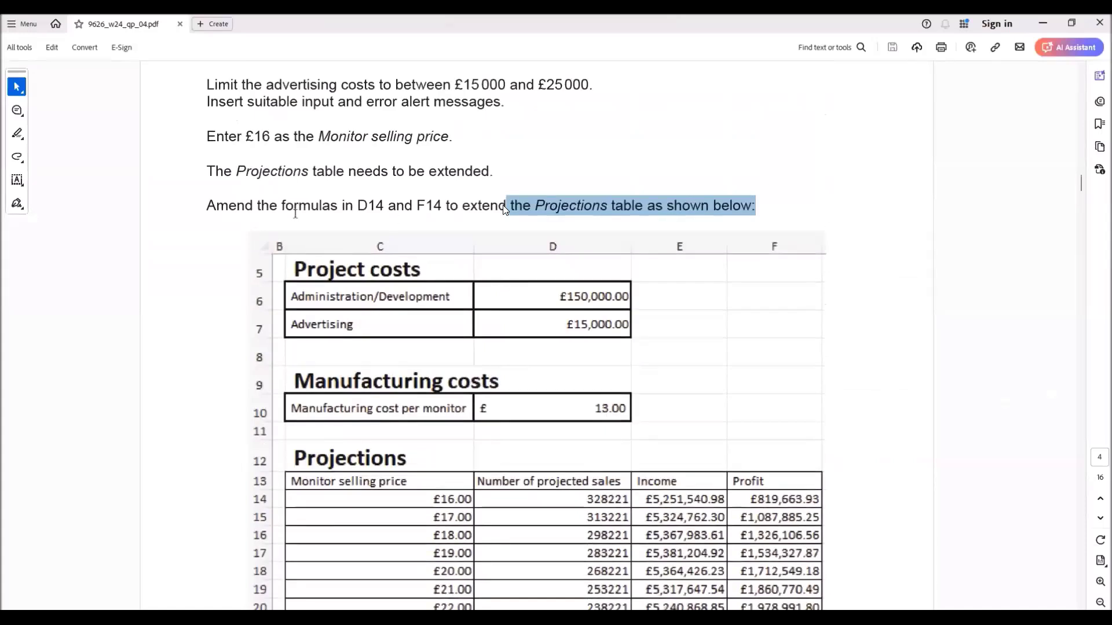
Step: Highlight the 'D14 and F14' amendment instruction in the PDF and return to Excel
{"action": "left_click_drag", "start_coordinate": [359, 206], "coordinate": [459, 205]}
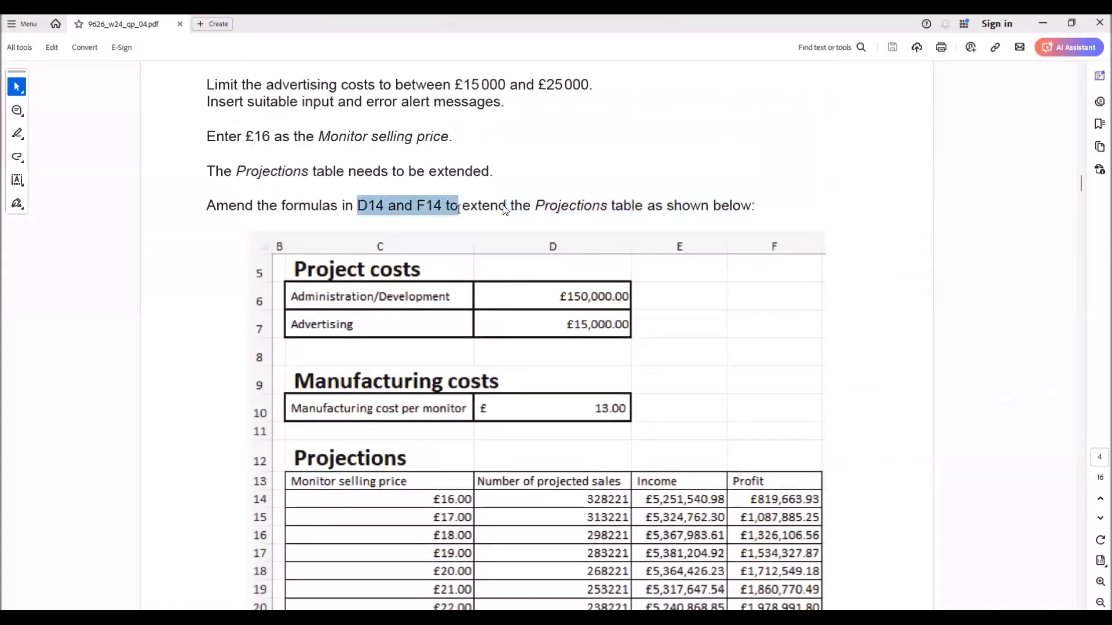
{"action": "key", "text": "alt+Tab"}
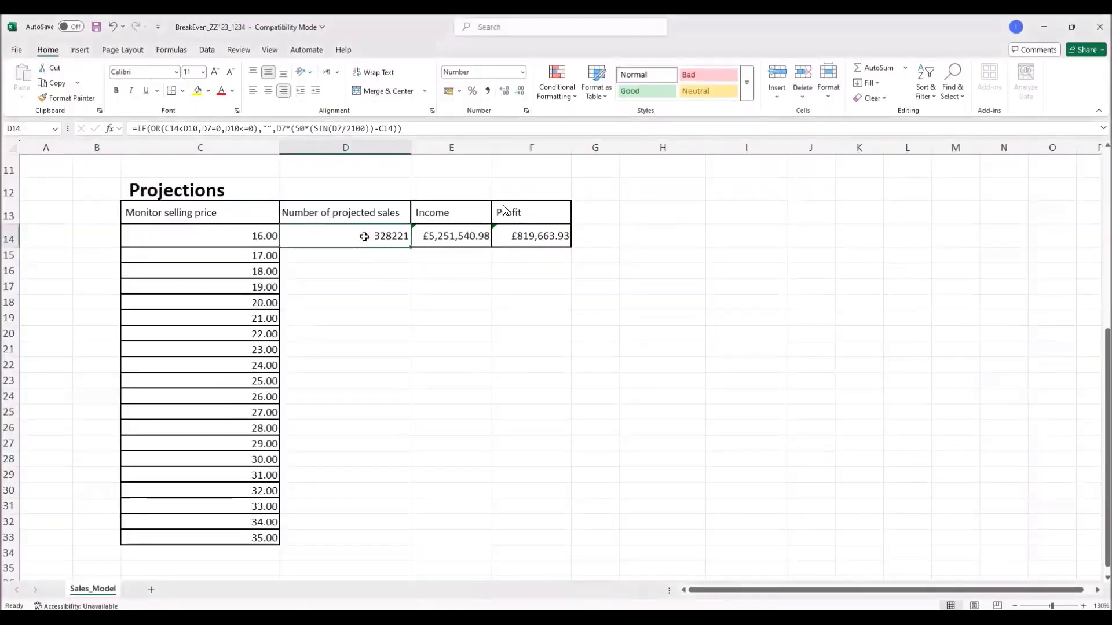
Step: Open D14's projected-sales formula for in-cell editing
{"action": "double_click", "coordinate": [364, 236]}
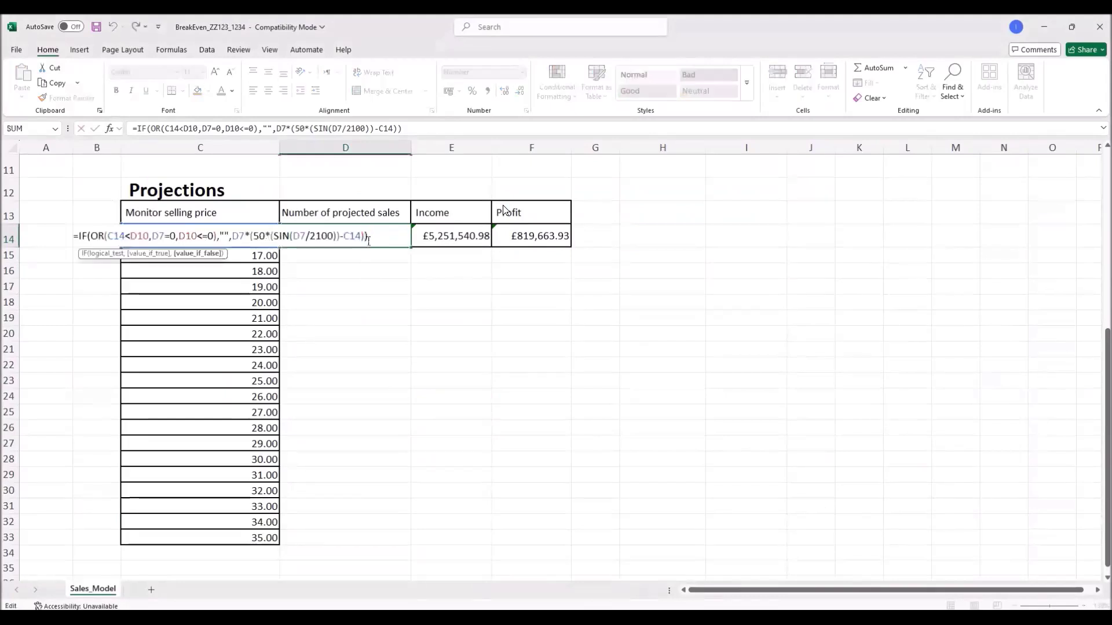
{"action": "left_click", "coordinate": [645, 377]}
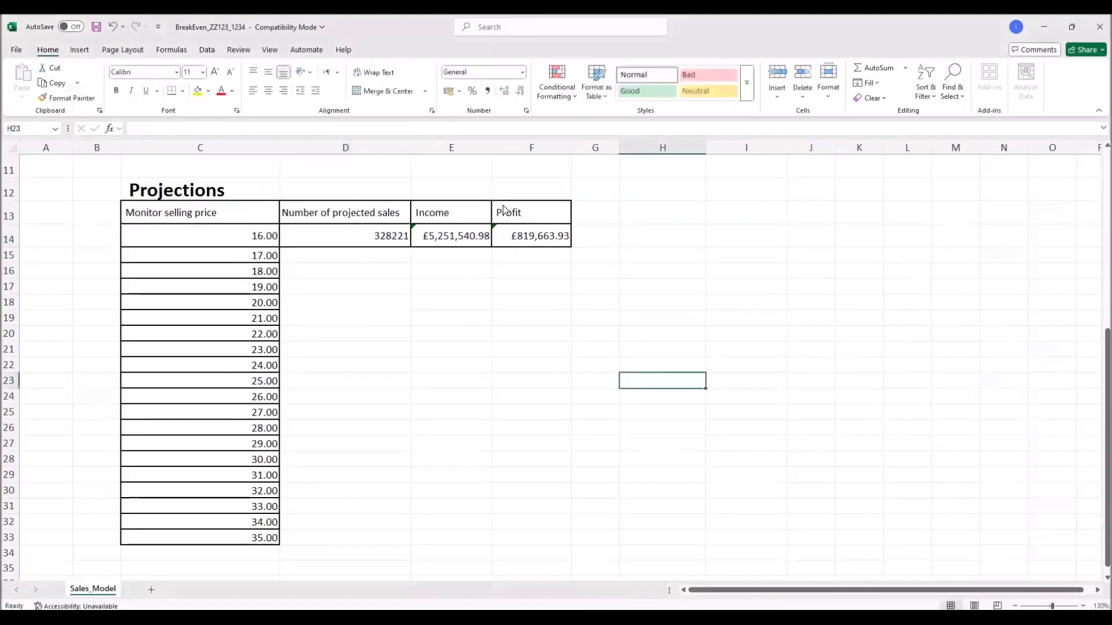
{"action": "scroll", "coordinate": [324, 527], "scroll_direction": "up", "scroll_amount": 4}
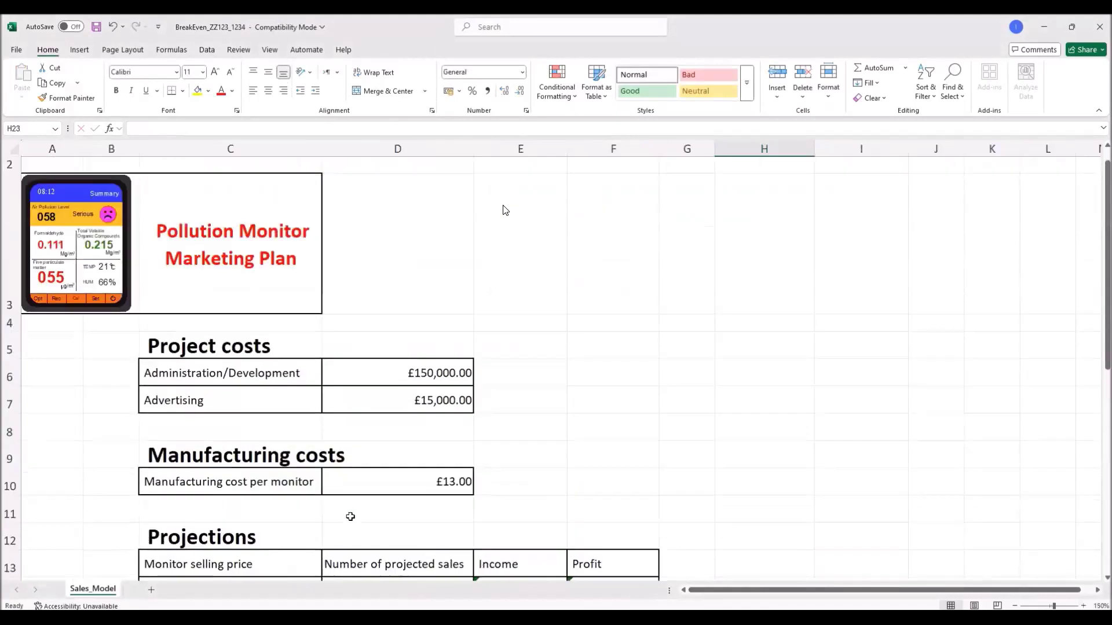
{"action": "scroll", "coordinate": [359, 523], "scroll_direction": "up", "scroll_amount": 2, "text": "ctrl"}
{"action": "left_click", "coordinate": [363, 491]}
{"action": "double_click", "coordinate": [363, 491]}
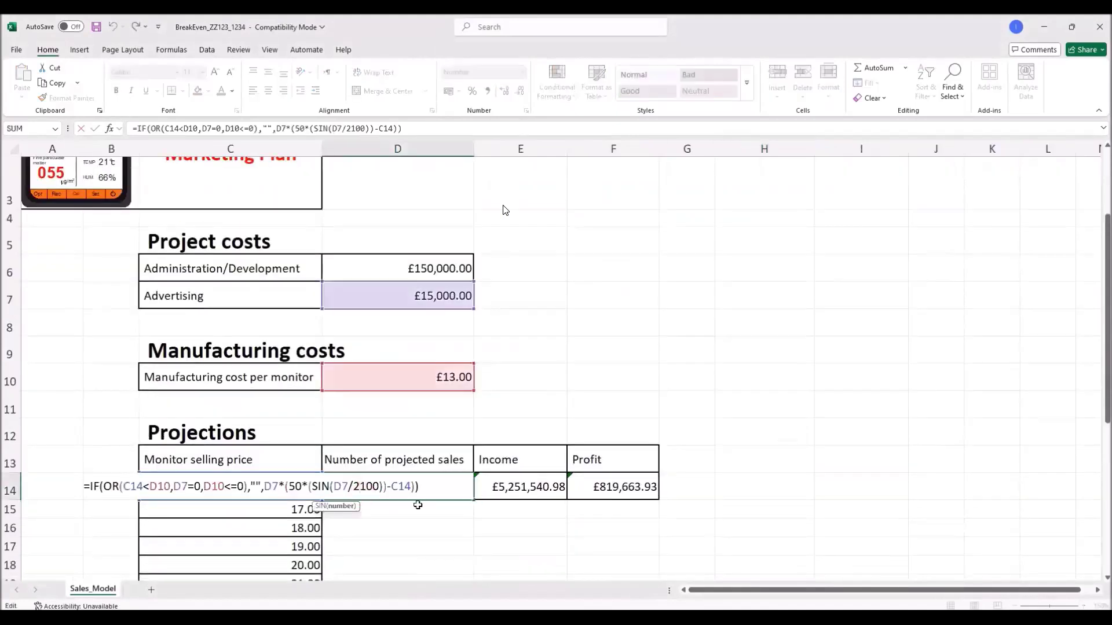
{"action": "scroll", "coordinate": [419, 505], "scroll_direction": "down", "scroll_amount": 1}
{"action": "scroll", "coordinate": [419, 505], "scroll_direction": "down", "scroll_amount": 2}
{"action": "scroll", "coordinate": [420, 505], "scroll_direction": "up", "scroll_amount": 2}
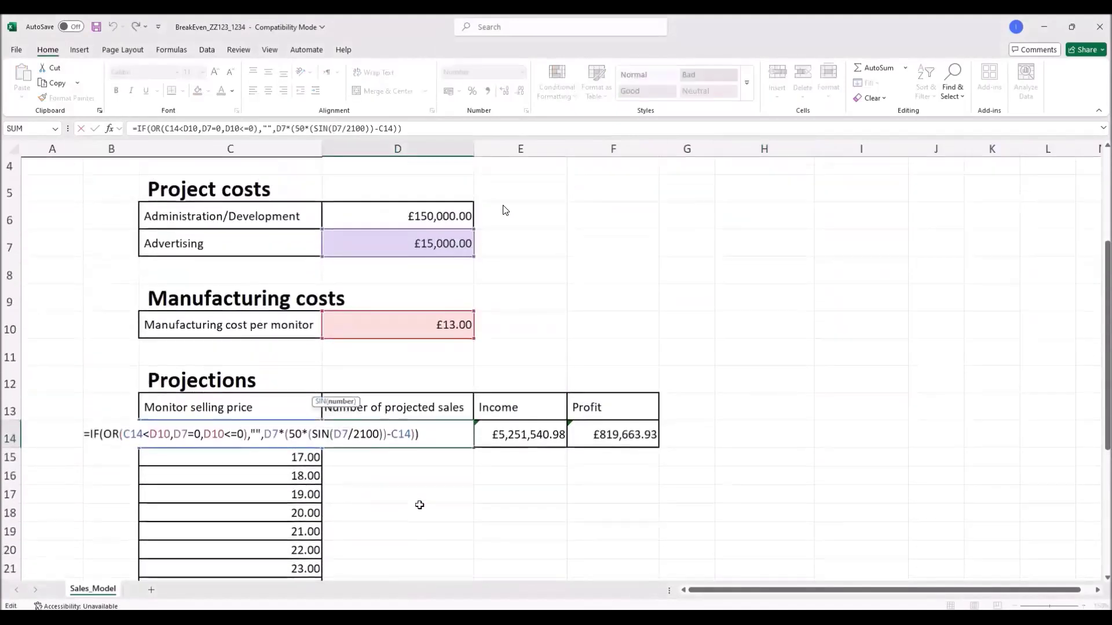
{"action": "key", "text": "Left"}
{"action": "key", "text": "Left"}
{"action": "key", "text": "Left"}
{"action": "key", "text": "Left"}
{"action": "key", "text": "Left"}
{"action": "key", "text": "Left"}
{"action": "key", "text": "Left"}
{"action": "key", "text": "Left"}
{"action": "key", "text": "Left"}
{"action": "key", "text": "Left"}
{"action": "key", "text": "Left"}
{"action": "key", "text": "Left"}
{"action": "key", "text": "Left"}
{"action": "key", "text": "Left"}
{"action": "key", "text": "Left"}
{"action": "key", "text": "Left"}
{"action": "key", "text": "Left"}
{"action": "key", "text": "Left"}
{"action": "key", "text": "Left"}
{"action": "key", "text": "Left"}
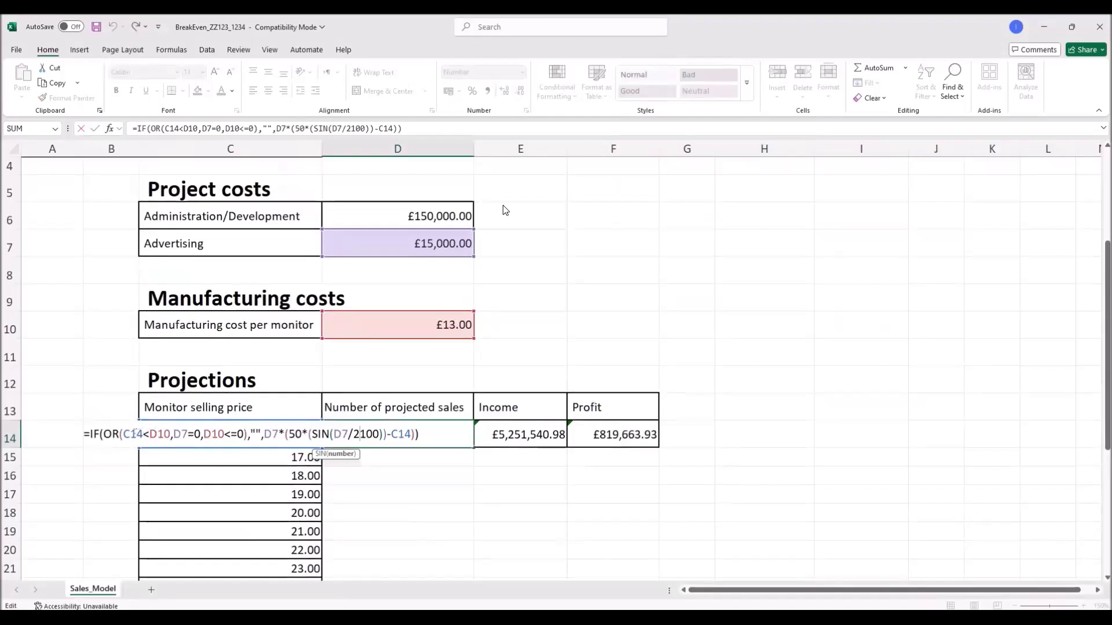
{"action": "key", "text": "shift+Left"}
{"action": "key", "text": "shift+Left"}
{"action": "key", "text": "shift+Left"}
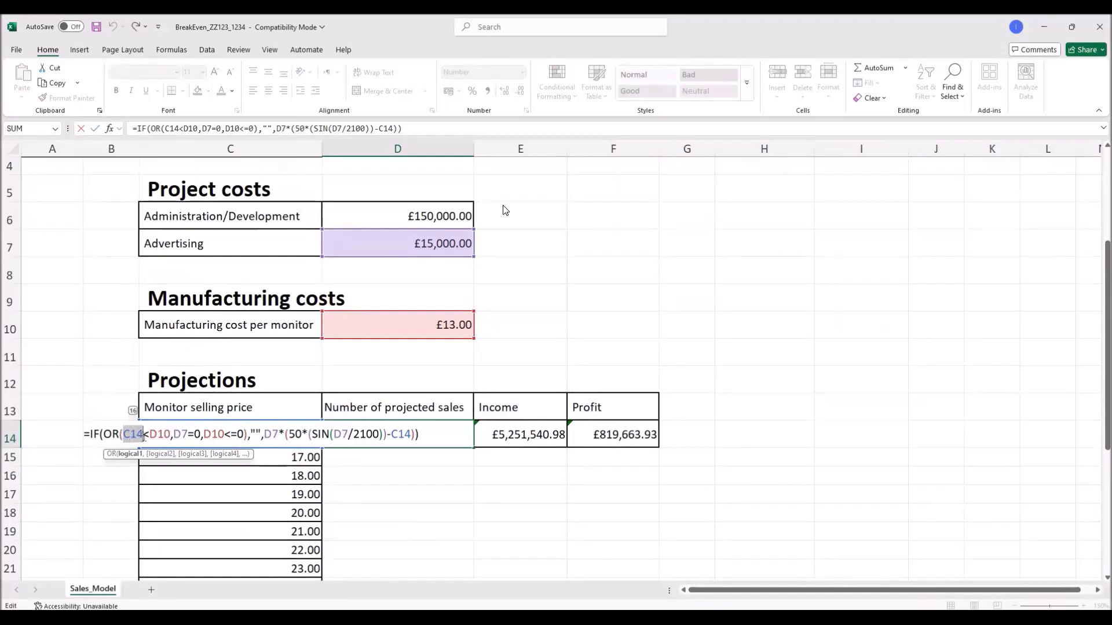
Step: Make the first D10, the D7 and the second D10 references absolute with F4
{"action": "left_click_drag", "start_coordinate": [151, 435], "coordinate": [170, 434]}
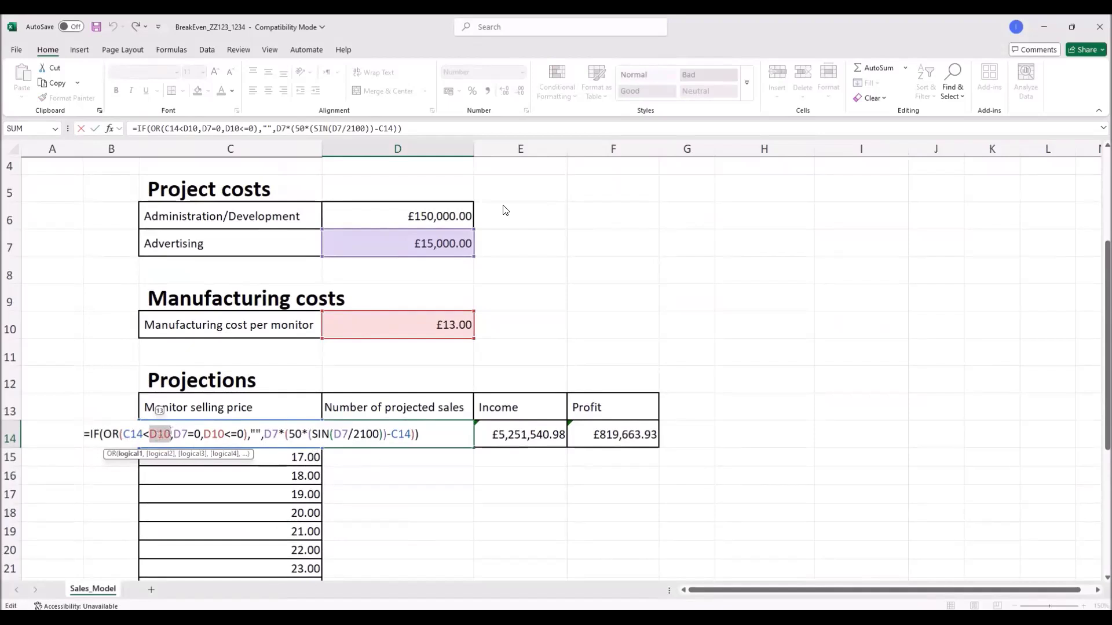
{"action": "key", "text": "F4"}
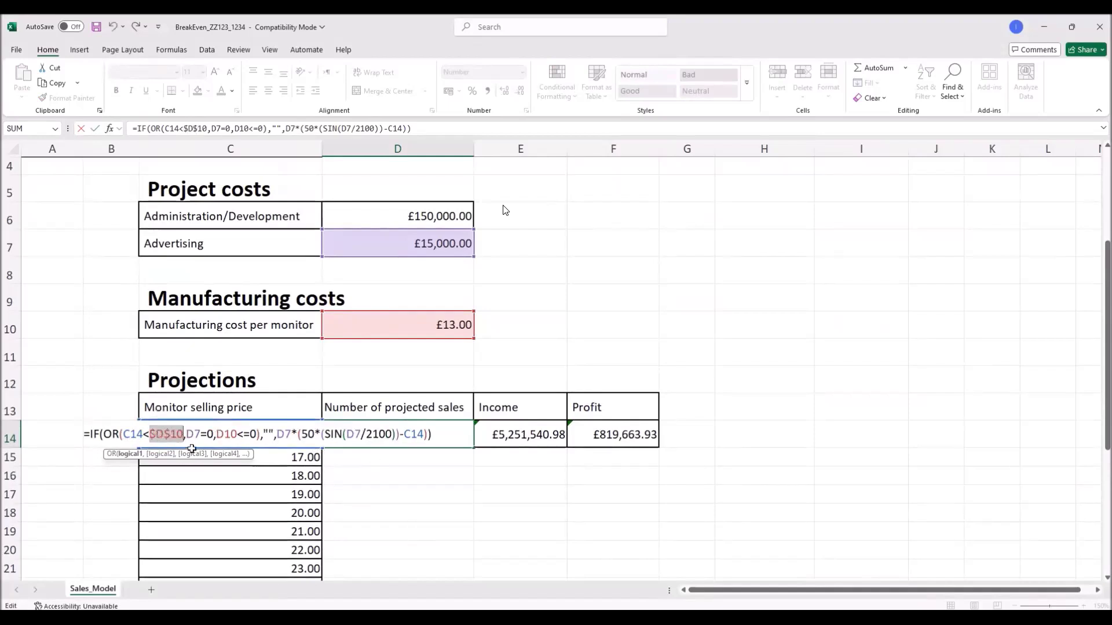
{"action": "key", "text": "Right"}
{"action": "key", "text": "Right"}
{"action": "key", "text": "Right"}
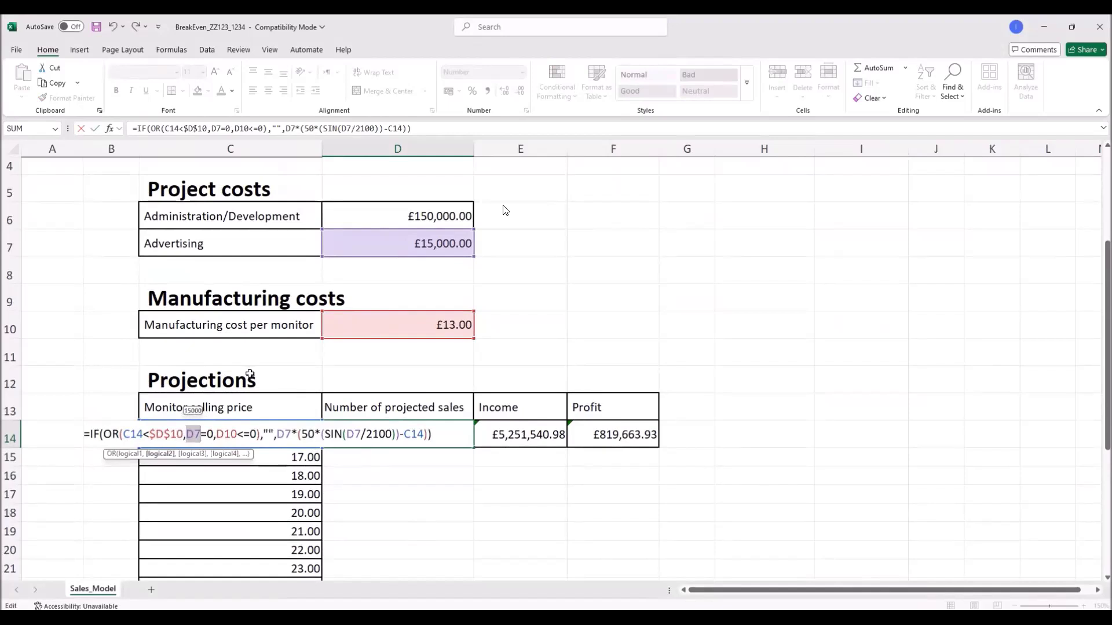
{"action": "key", "text": "F4"}
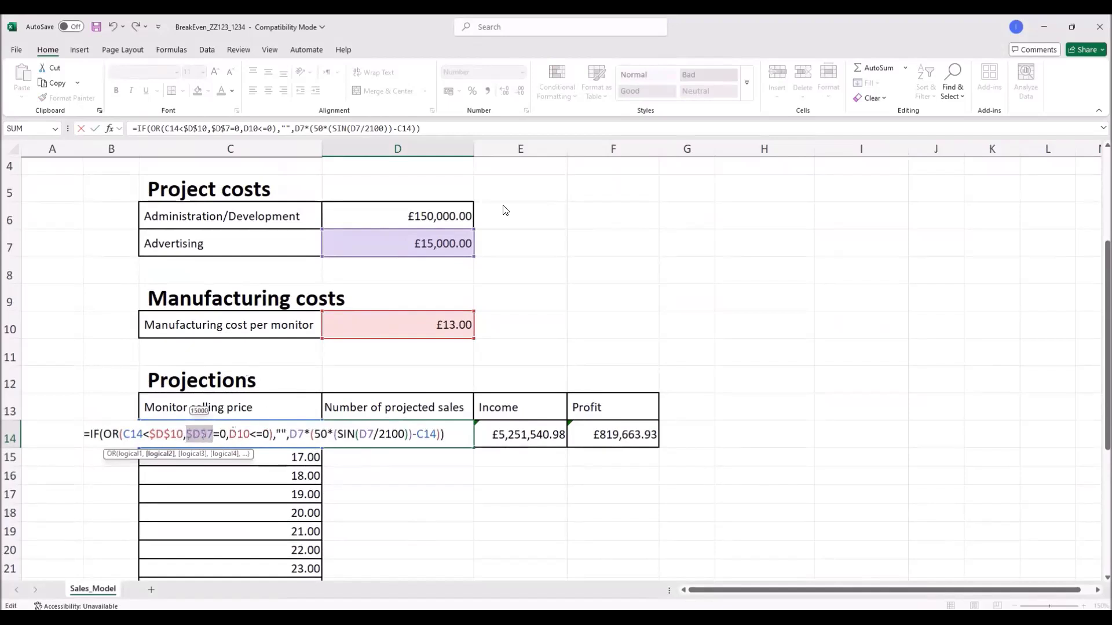
{"action": "key", "text": "Right"}
{"action": "key", "text": "Right"}
{"action": "key", "text": "Right"}
{"action": "key", "text": "Right"}
{"action": "key", "text": "Right"}
{"action": "key", "text": "Right"}
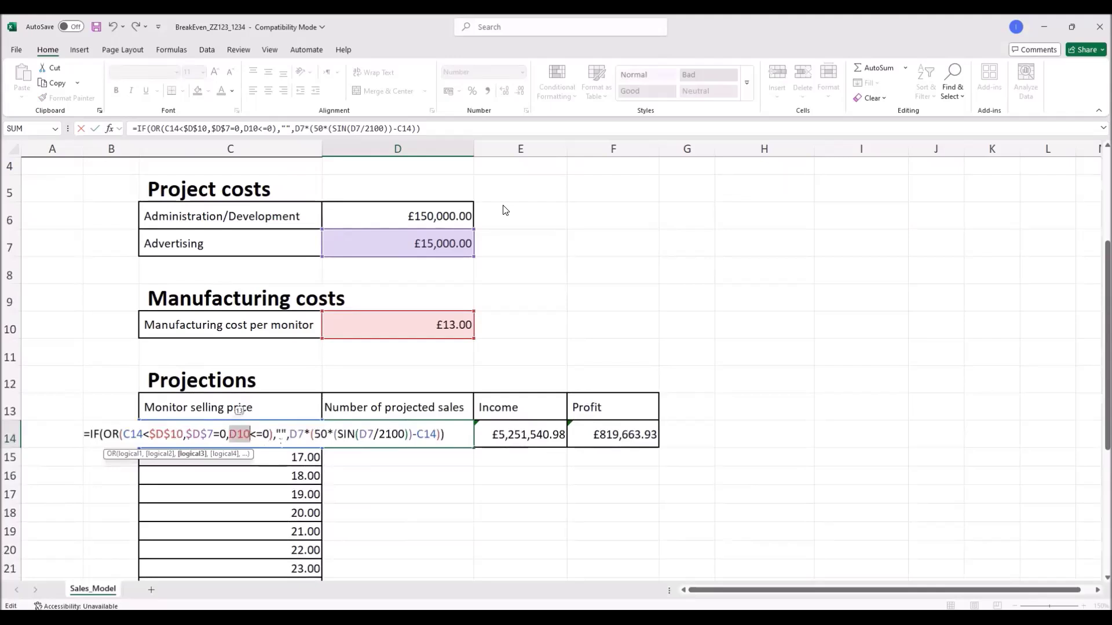
{"action": "key", "text": "F4"}
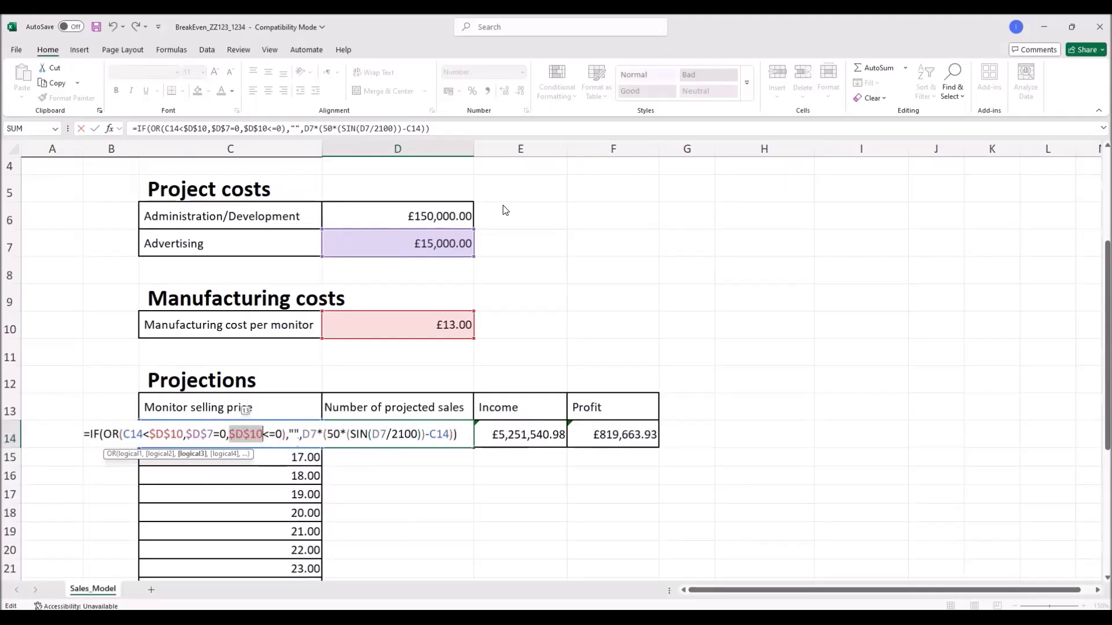
Step: Make both remaining D7 references absolute, keep C14 relative, and confirm the formula
{"action": "left_click", "coordinate": [386, 435]}
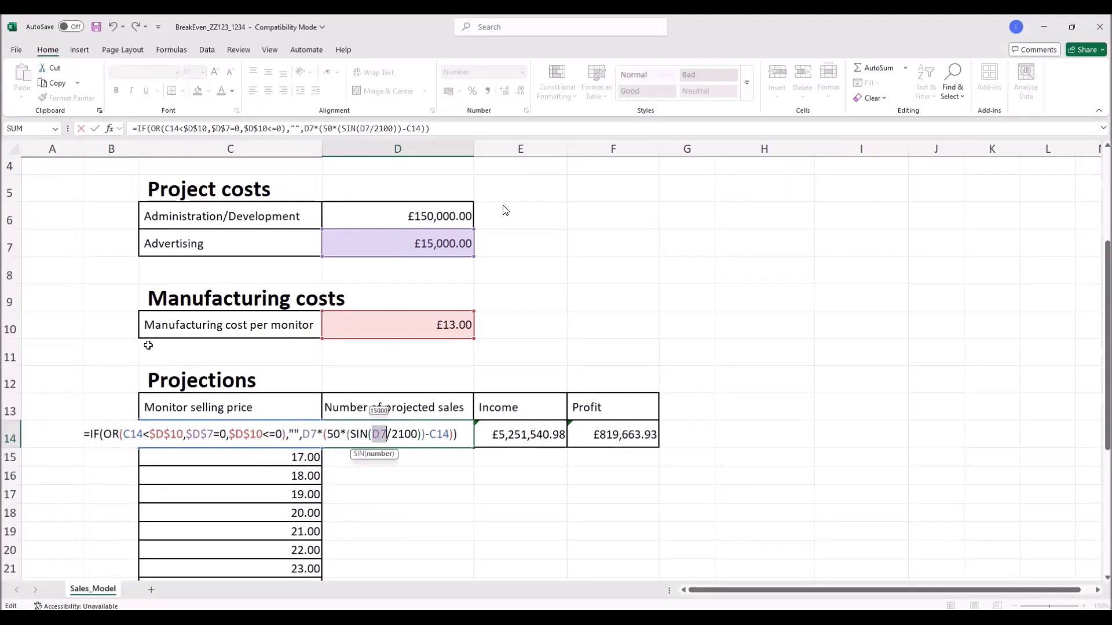
{"action": "key", "text": "F4"}
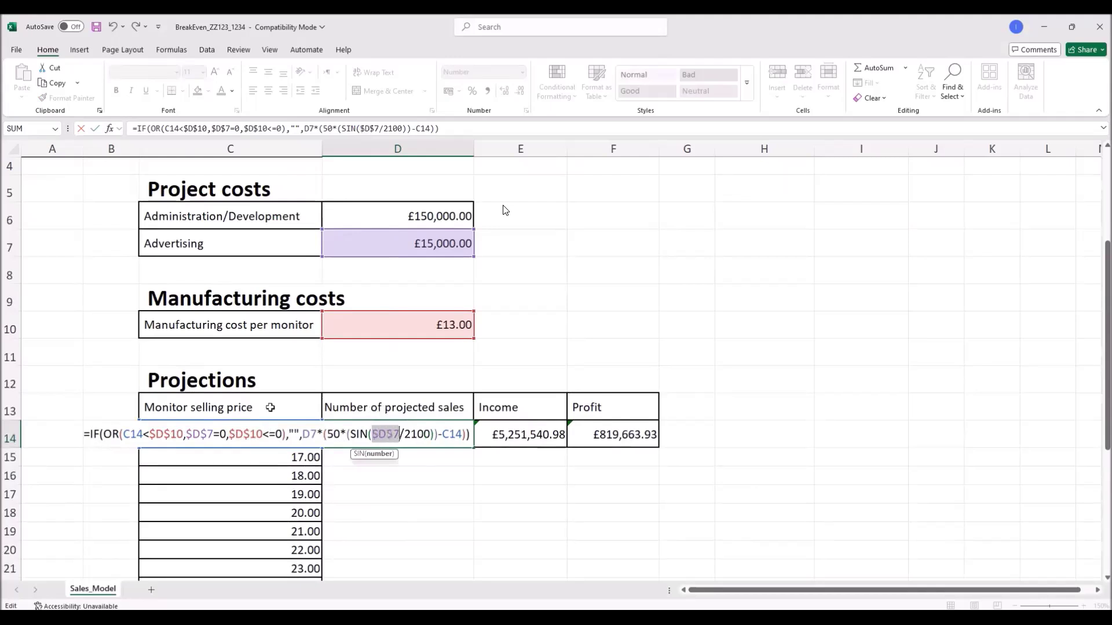
{"action": "left_click", "coordinate": [312, 435]}
{"action": "key", "text": "F4"}
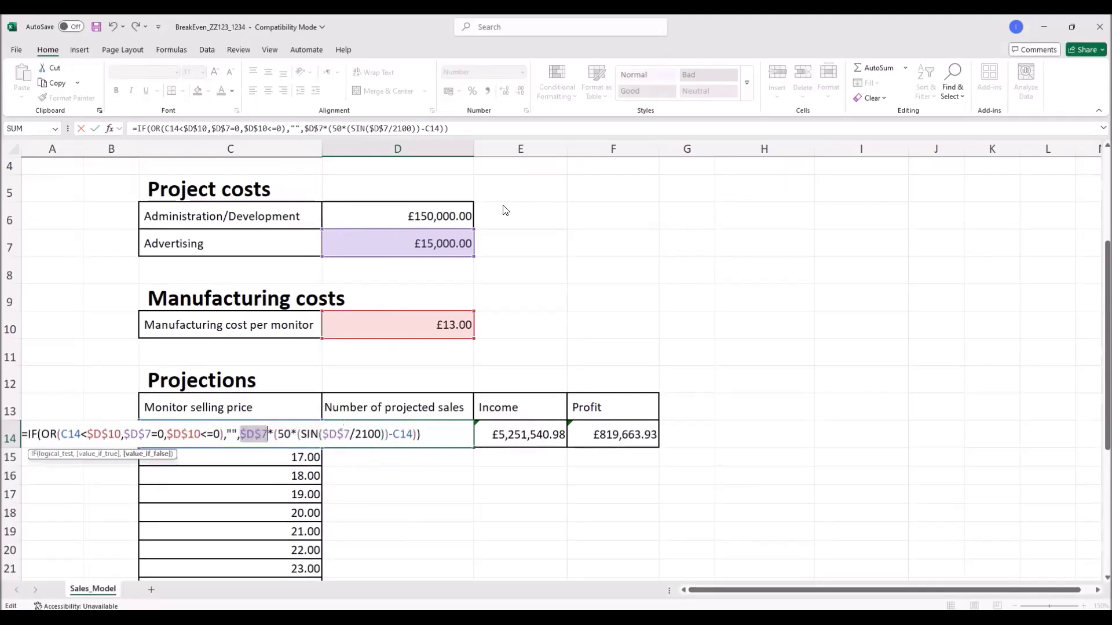
{"action": "left_click", "coordinate": [397, 434]}
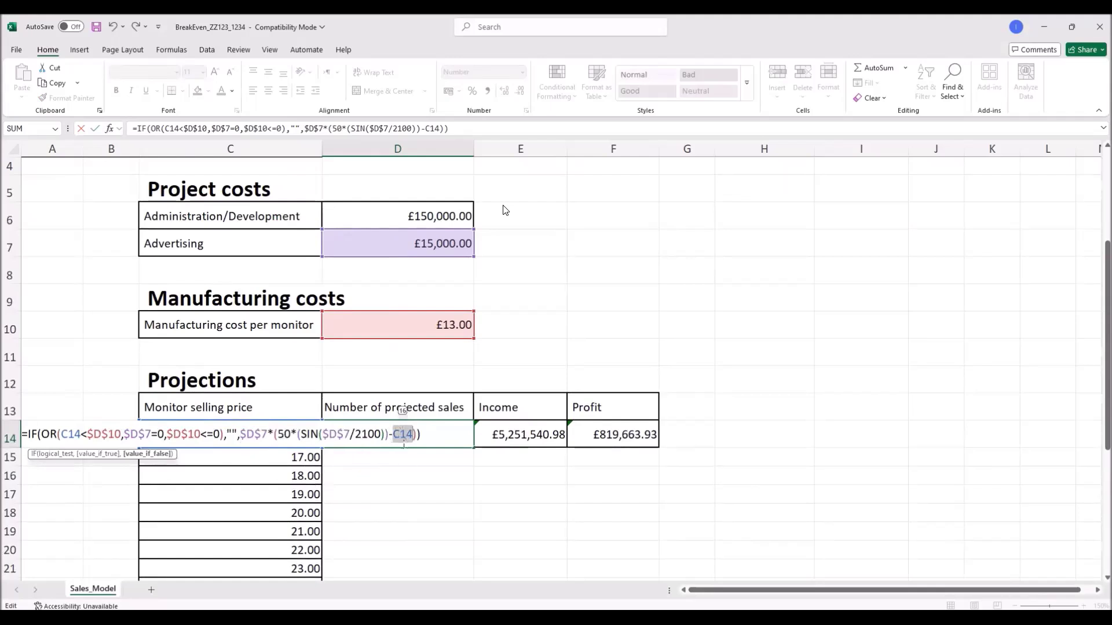
{"action": "key", "text": "Return"}
{"action": "left_click", "coordinate": [430, 438]}
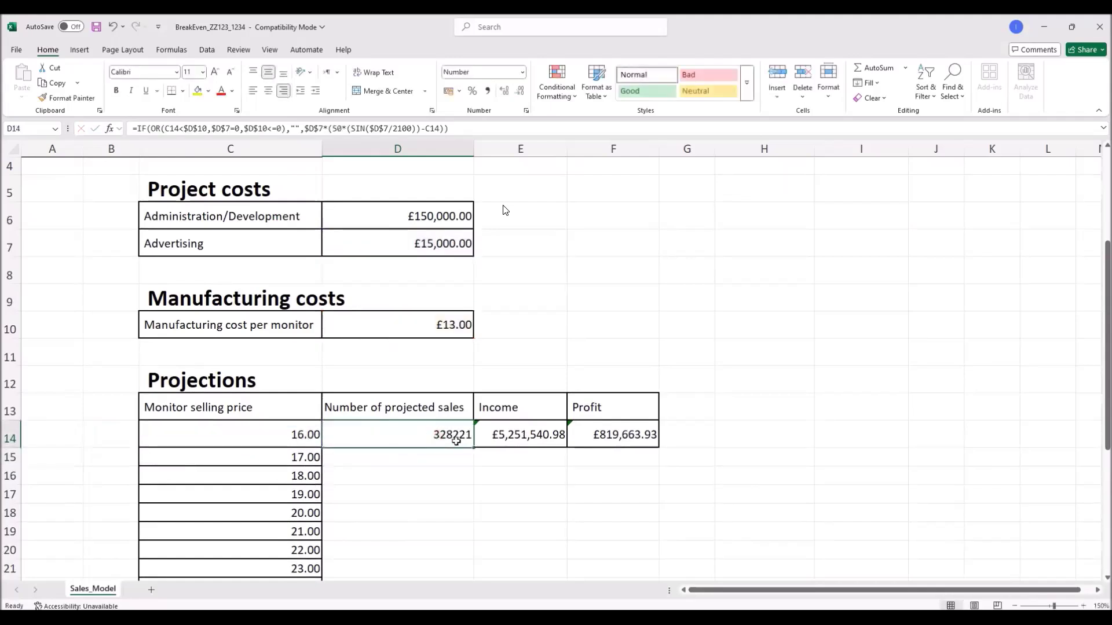
Step: Fill the D14 projected-sales formula down to D33, from 328221 to 43221
{"action": "left_click_drag", "start_coordinate": [469, 445], "coordinate": [454, 538]}
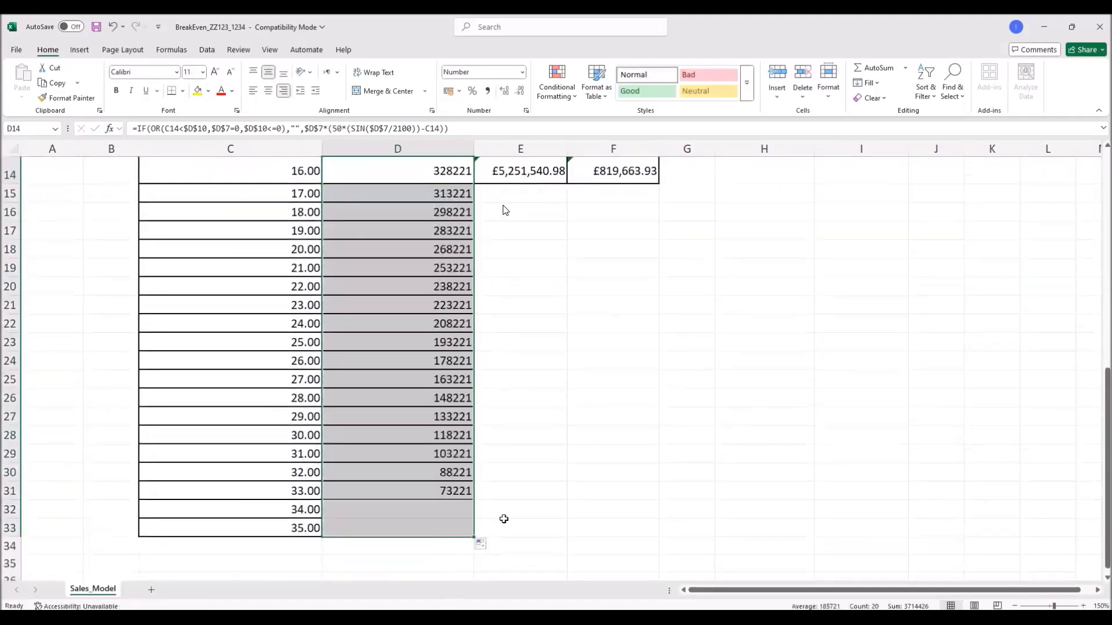
{"action": "scroll", "coordinate": [516, 509], "scroll_direction": "up", "scroll_amount": 2}
{"action": "scroll", "coordinate": [516, 509], "scroll_direction": "down", "scroll_amount": 2}
{"action": "left_click", "coordinate": [527, 496]}
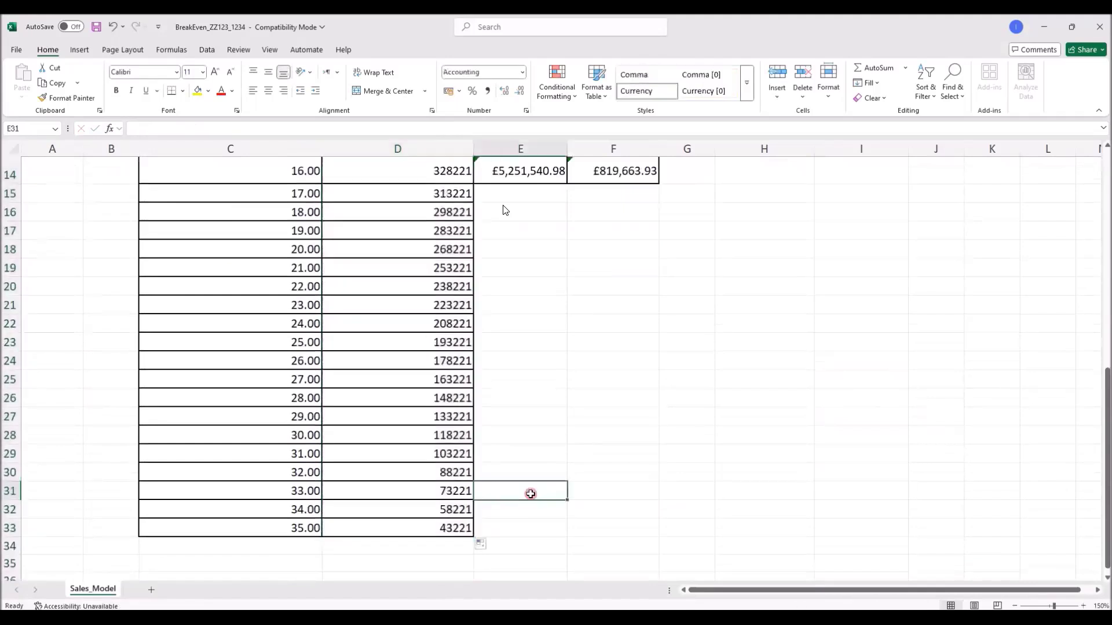
{"action": "scroll", "coordinate": [524, 492], "scroll_direction": "up", "scroll_amount": 3}
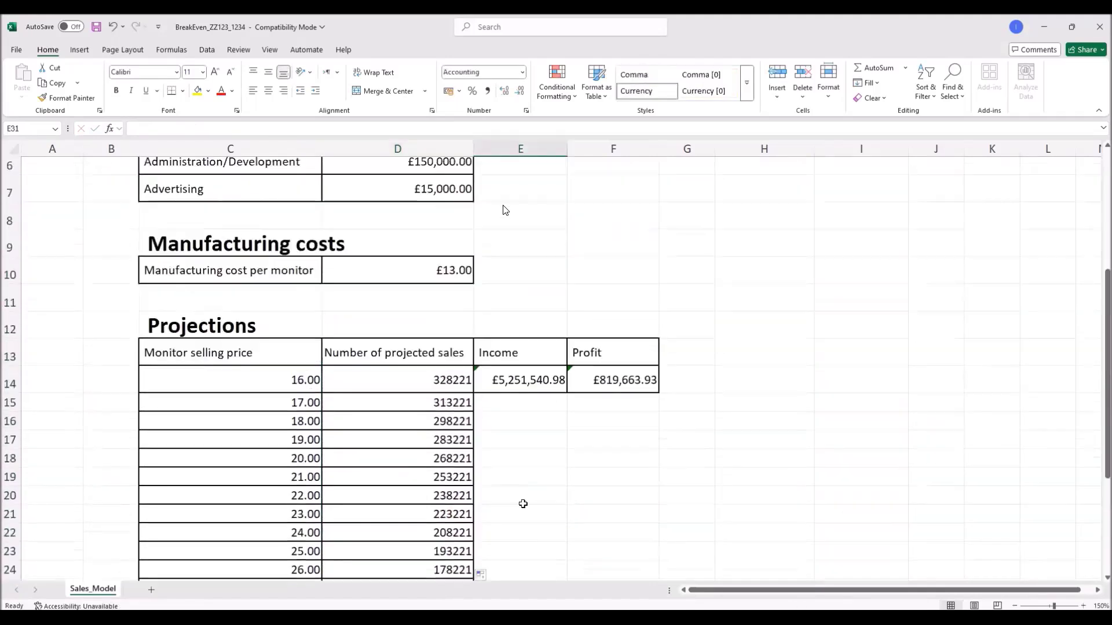
Step: Confirm the Income formula in E14 and copy it down to E33
{"action": "left_click", "coordinate": [522, 380]}
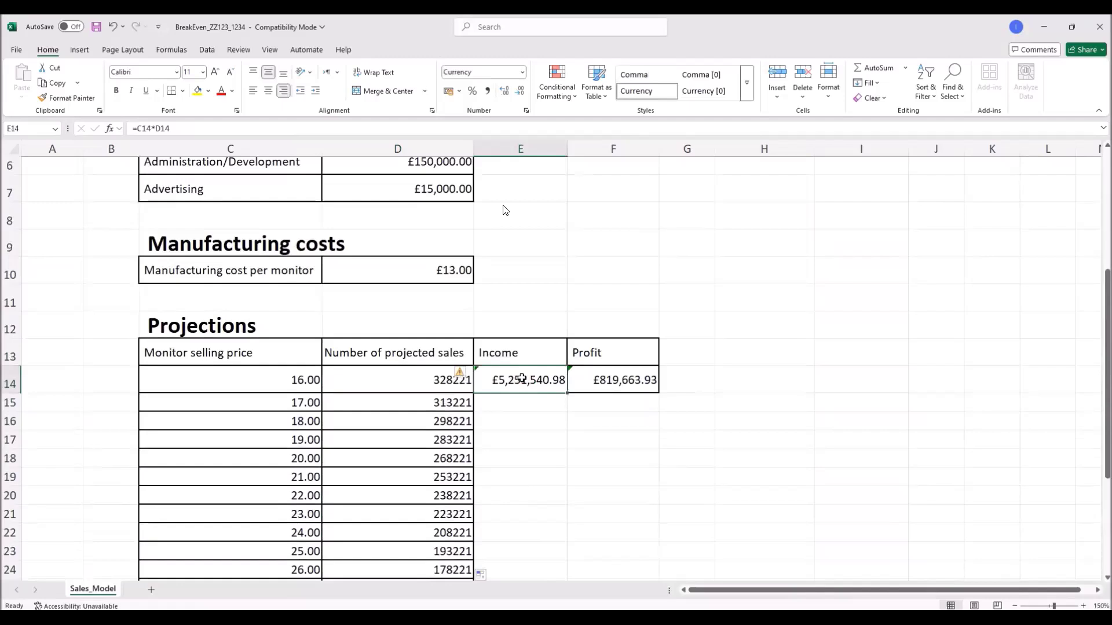
{"action": "double_click", "coordinate": [522, 379]}
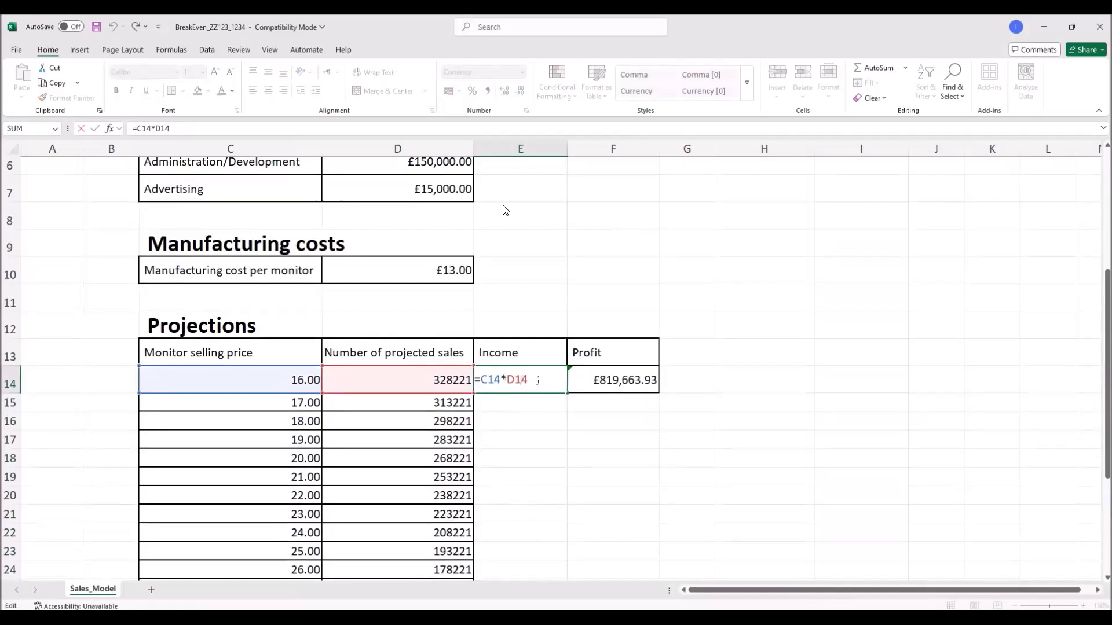
{"action": "key", "text": "Return"}
{"action": "left_click", "coordinate": [559, 380]}
{"action": "left_click_drag", "start_coordinate": [566, 393], "coordinate": [546, 537]}
{"action": "scroll", "coordinate": [608, 499], "scroll_direction": "up", "scroll_amount": 2}
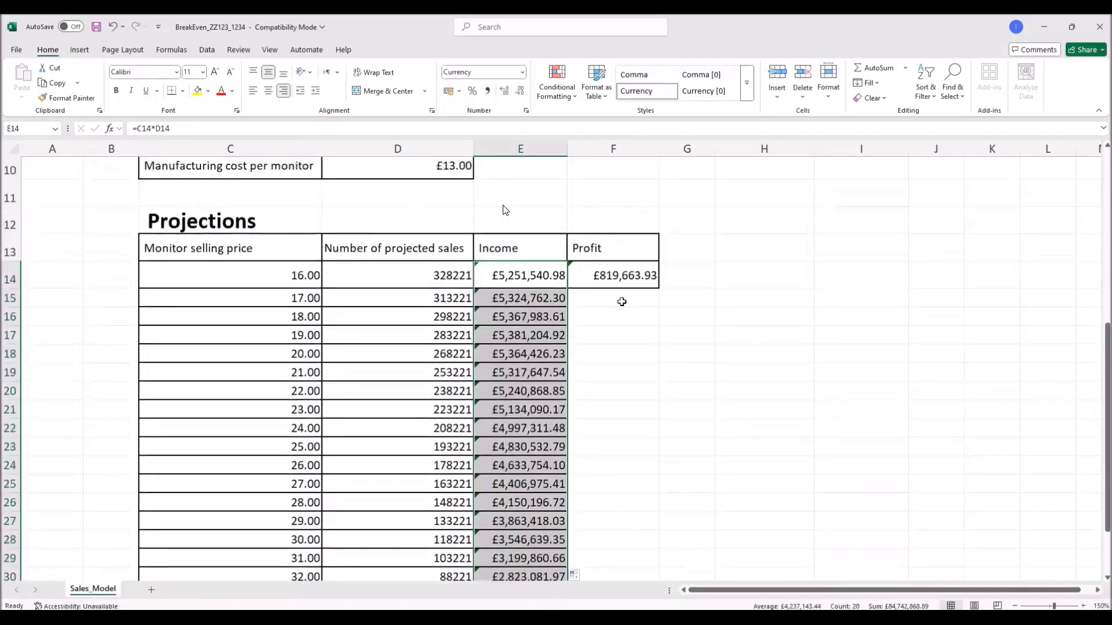
{"action": "left_click", "coordinate": [621, 284]}
{"action": "double_click", "coordinate": [621, 285]}
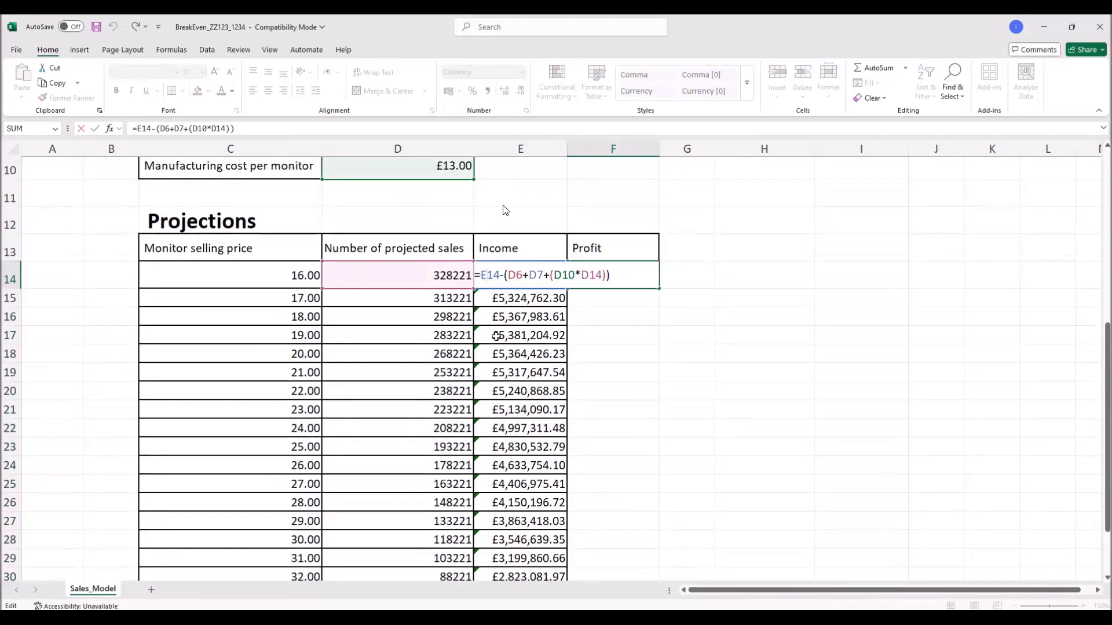
Step: Make the D6, D7 and D10 references in F14's Profit formula absolute
{"action": "double_click", "coordinate": [513, 275]}
{"action": "scroll", "coordinate": [499, 339], "scroll_direction": "up", "scroll_amount": 2}
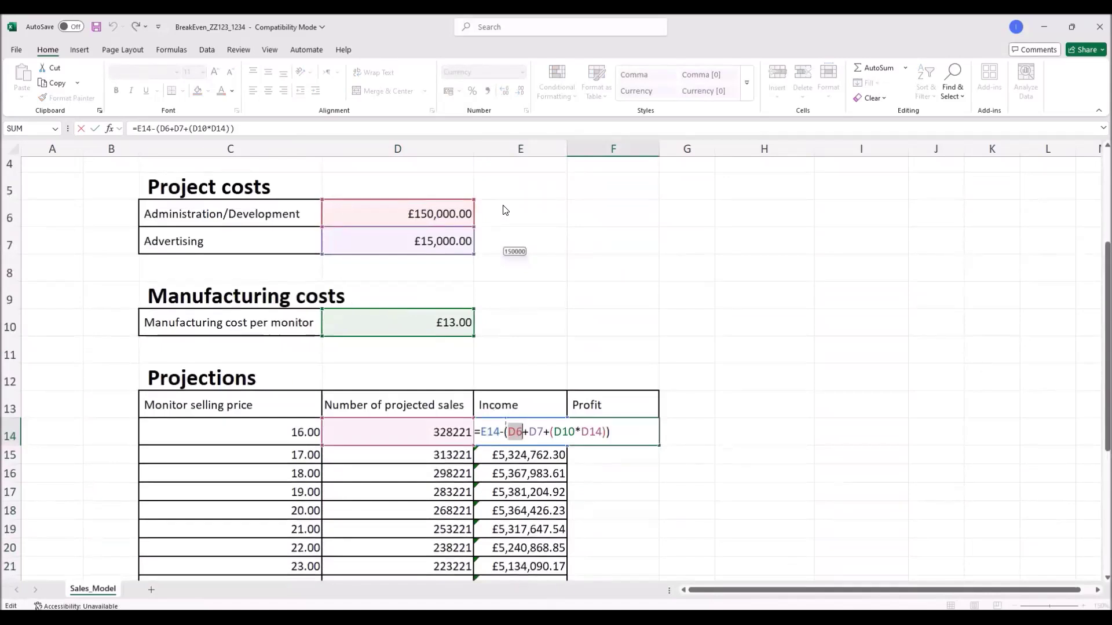
{"action": "key", "text": "F4"}
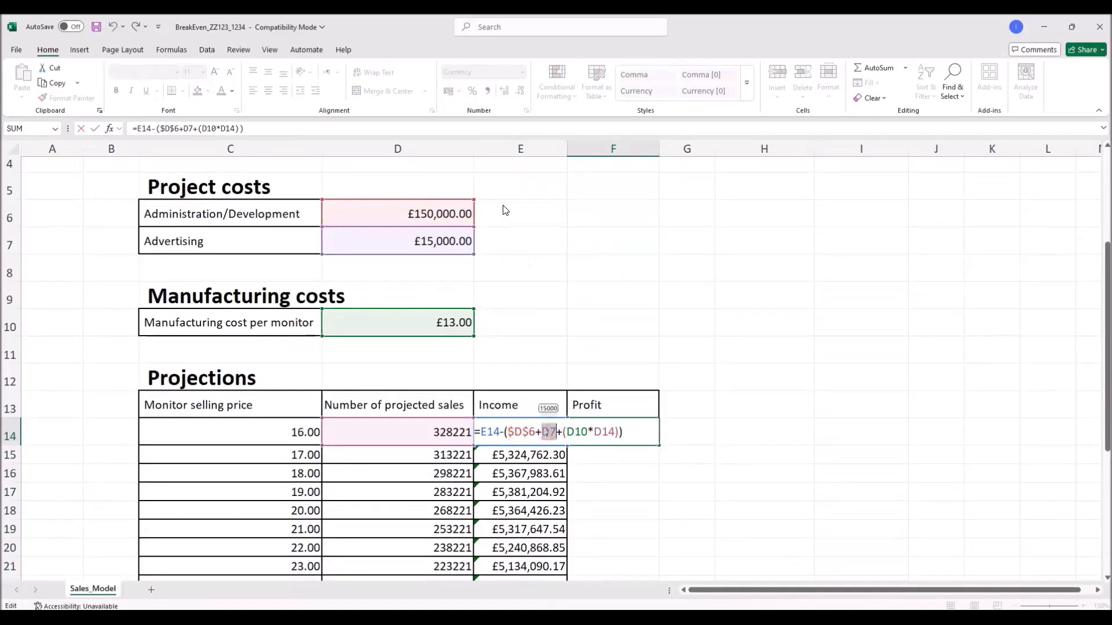
{"action": "key", "text": "F4"}
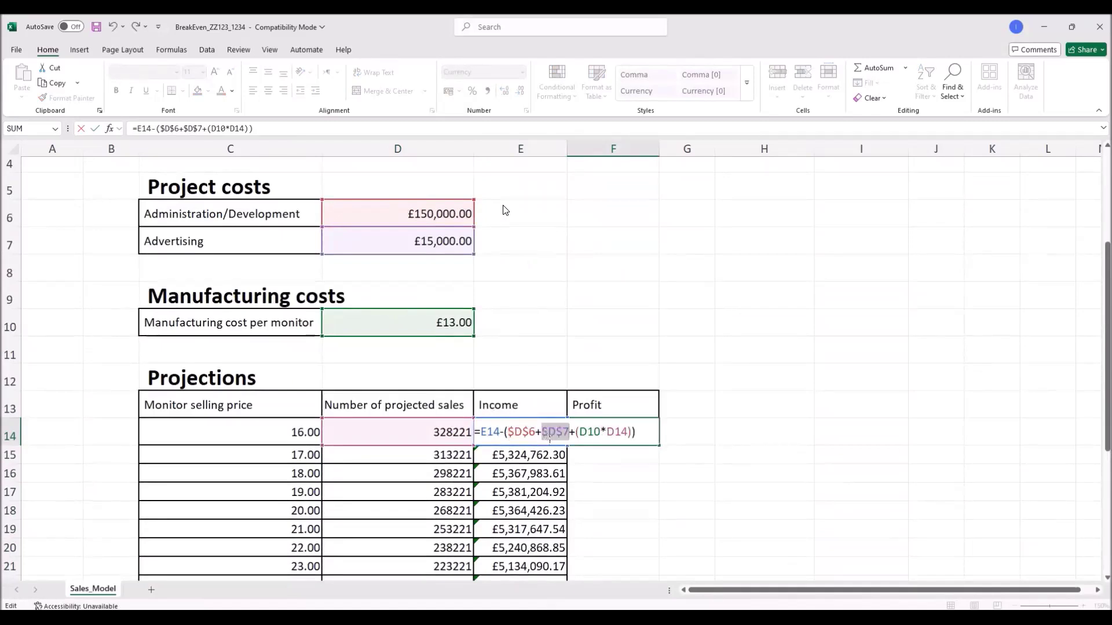
{"action": "double_click", "coordinate": [589, 432]}
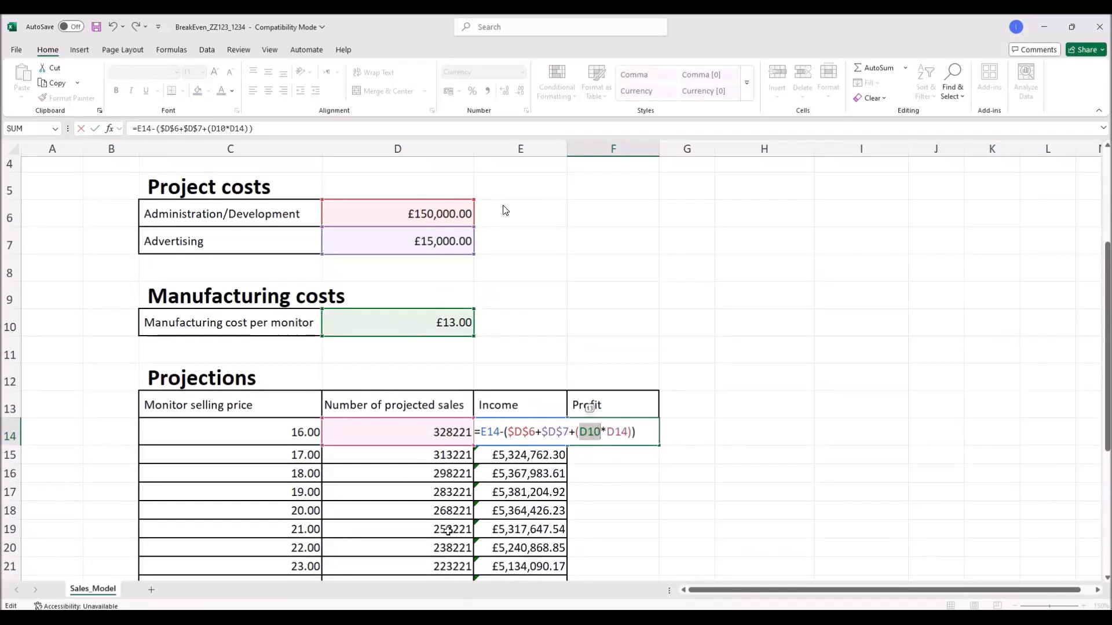
{"action": "key", "text": "F4"}
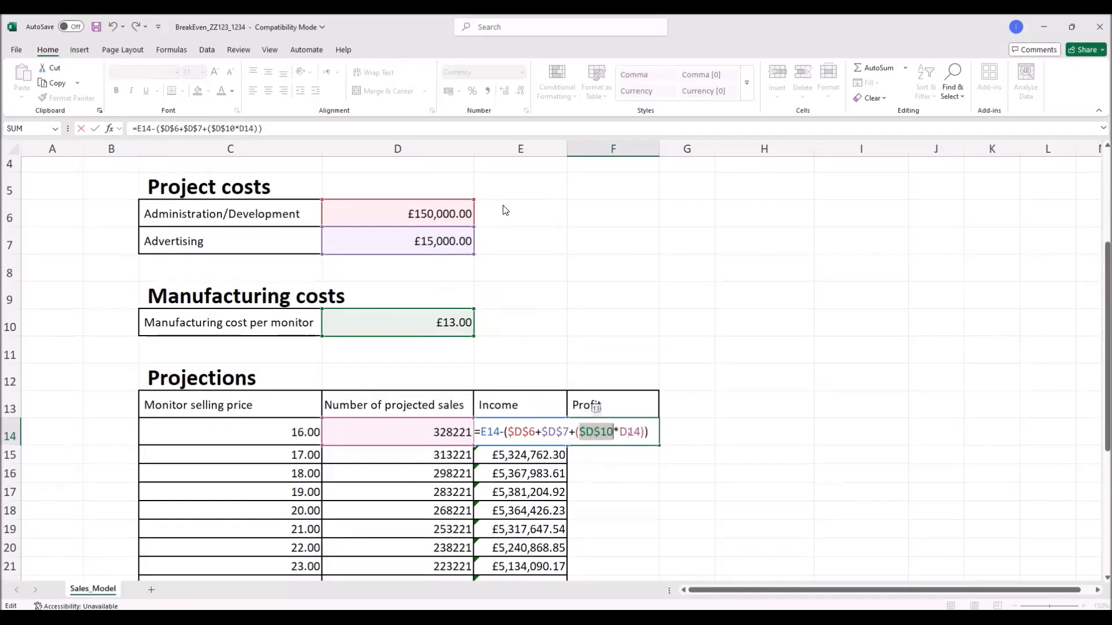
{"action": "double_click", "coordinate": [630, 432]}
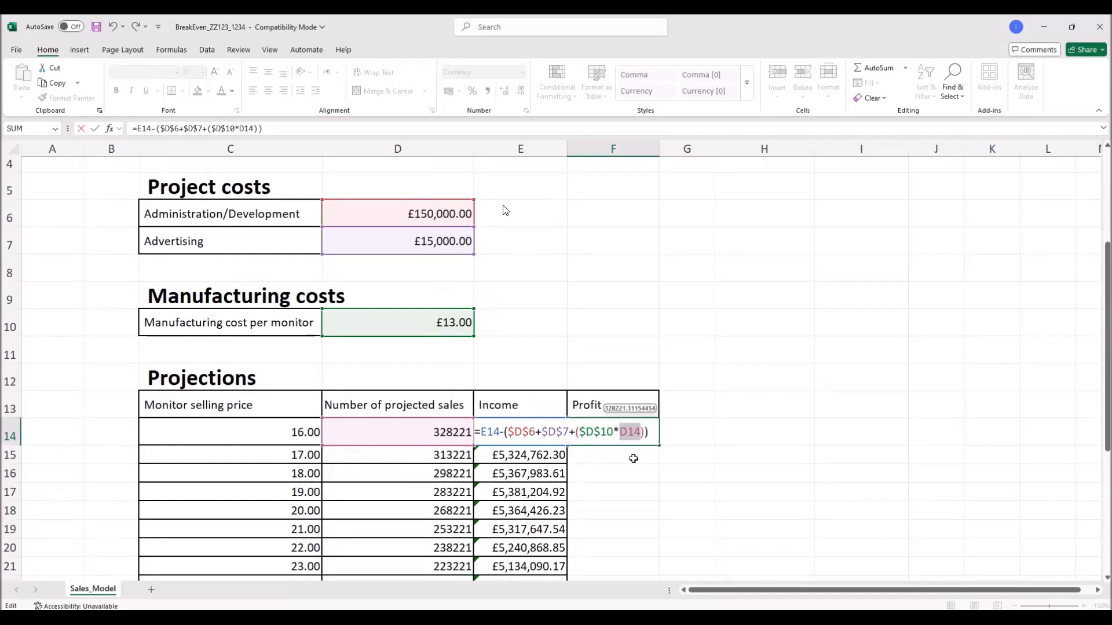
{"action": "key", "text": "Return"}
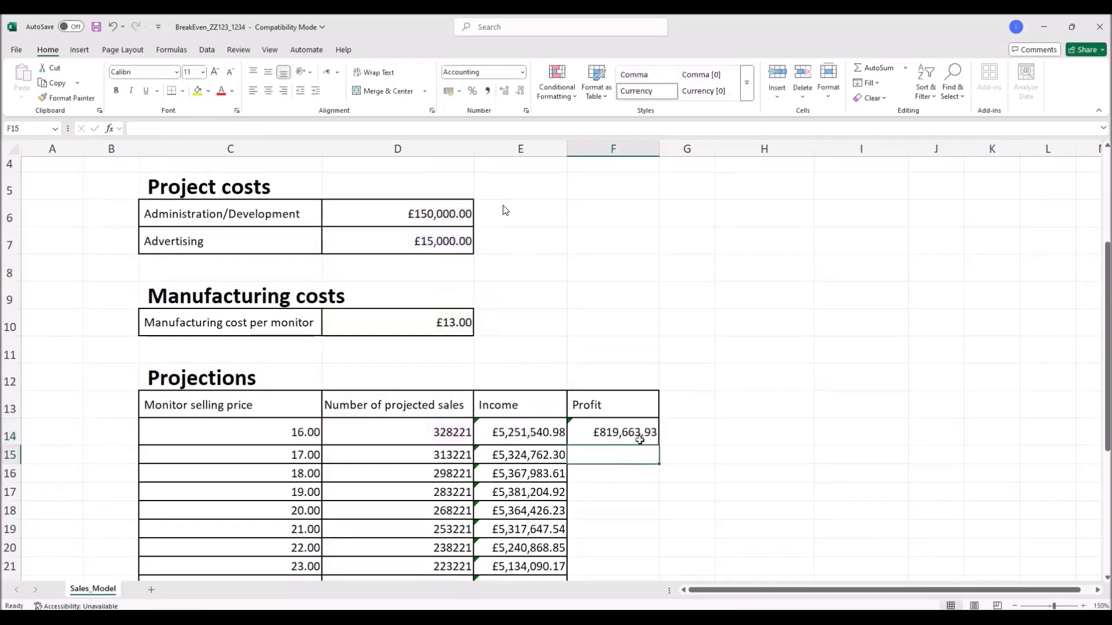
Step: Fill the Profit formula down F14:F33, from £819,663.93 to £785,868.85
{"action": "left_click", "coordinate": [640, 440]}
{"action": "left_click_drag", "start_coordinate": [658, 447], "coordinate": [633, 531]}
{"action": "scroll", "coordinate": [716, 480], "scroll_direction": "up", "scroll_amount": 1}
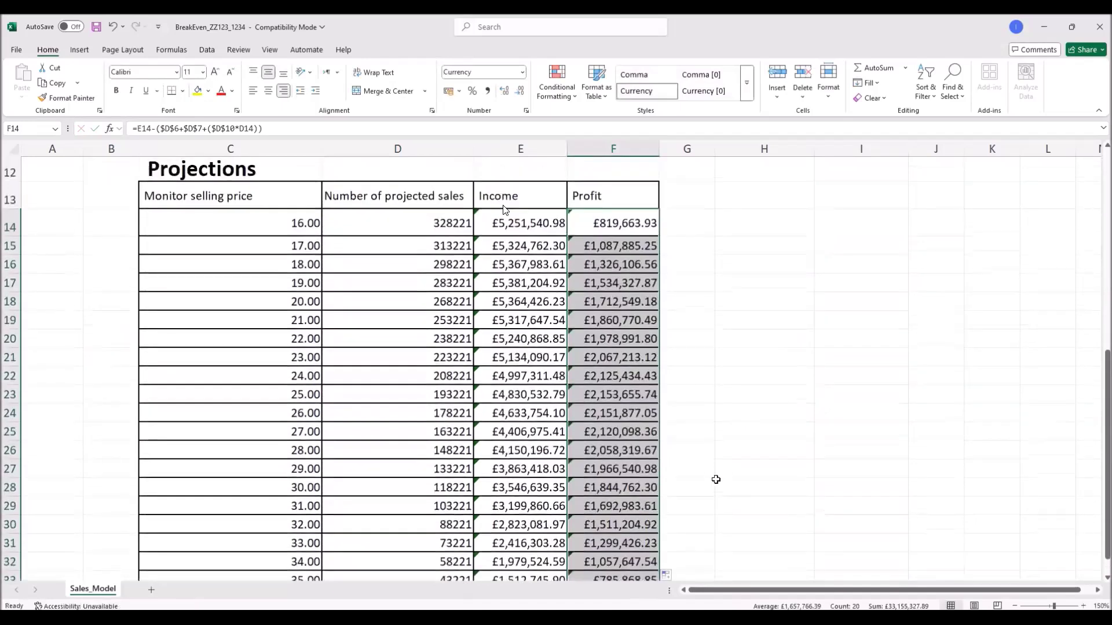
{"action": "scroll", "coordinate": [716, 480], "scroll_direction": "down", "scroll_amount": 2}
{"action": "scroll", "coordinate": [721, 475], "scroll_direction": "up", "scroll_amount": 5}
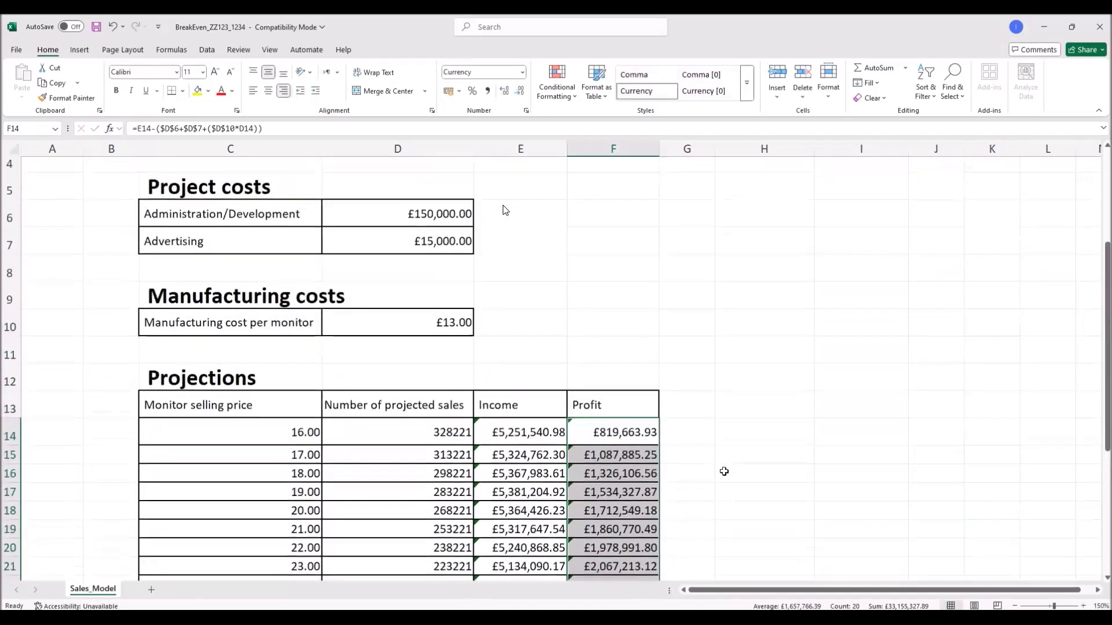
{"action": "left_click", "coordinate": [731, 465]}
{"action": "scroll", "coordinate": [743, 483], "scroll_direction": "down", "scroll_amount": 1}
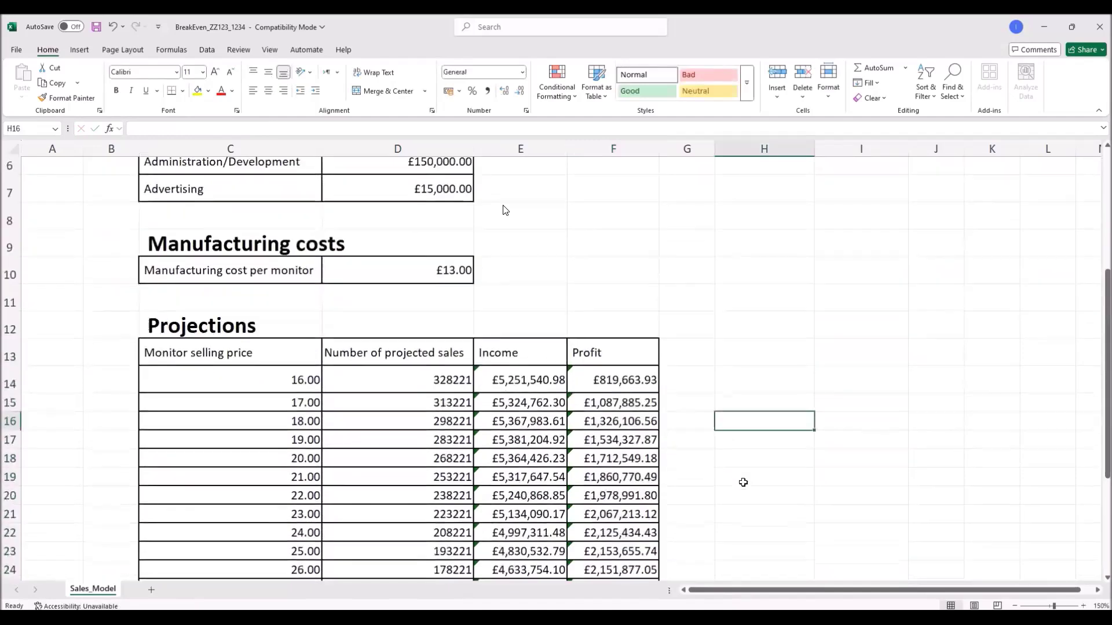
Step: Bring up the question paper PDF and scroll to its target table
{"action": "key", "text": "alt+Tab"}
{"action": "scroll", "coordinate": [505, 211], "scroll_direction": "down", "scroll_amount": 1}
{"action": "scroll", "coordinate": [505, 210], "scroll_direction": "down", "scroll_amount": 2}
{"action": "scroll", "coordinate": [505, 210], "scroll_direction": "down", "scroll_amount": 1}
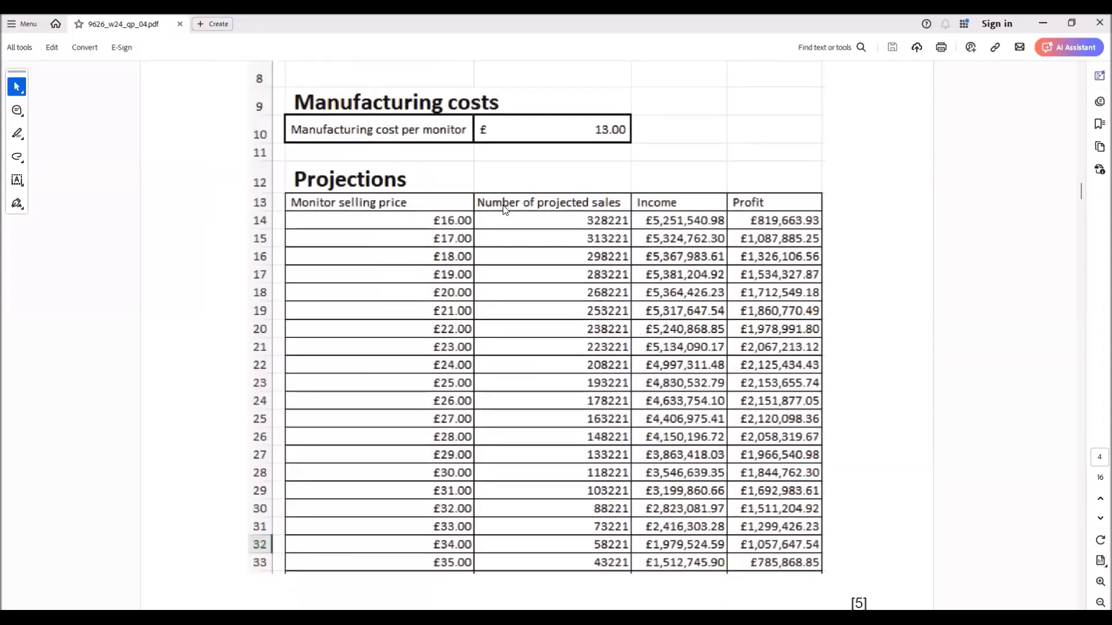
Step: Compare the finished Projections table in Excel against the question paper's table
{"action": "key", "text": "alt+Tab"}
{"action": "scroll", "coordinate": [505, 210], "scroll_direction": "down", "scroll_amount": 3}
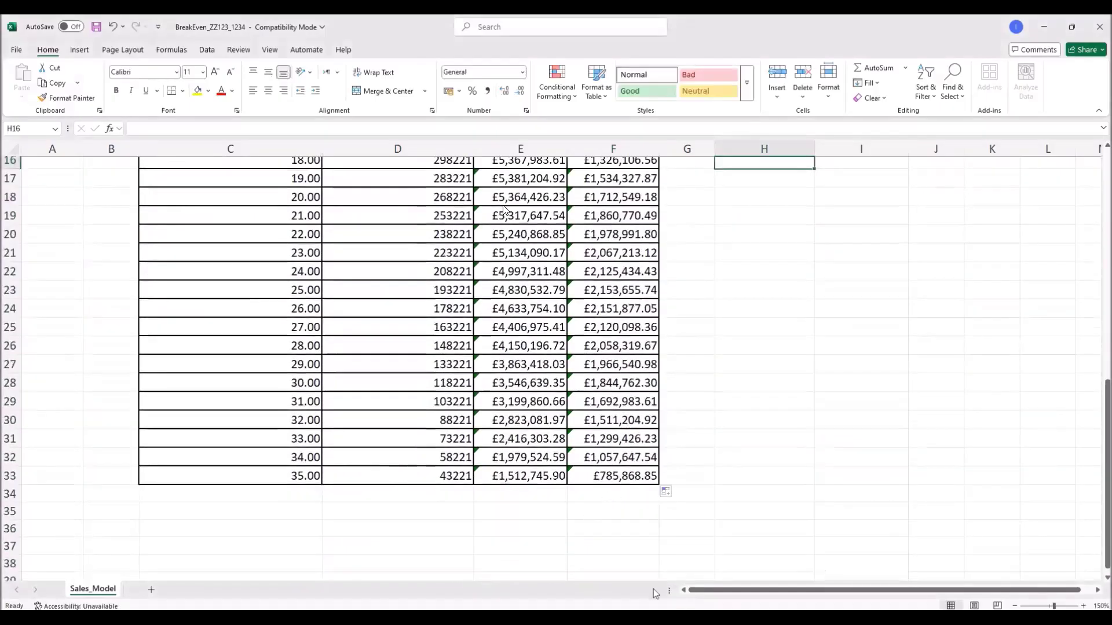
{"action": "key", "text": "alt+Tab"}
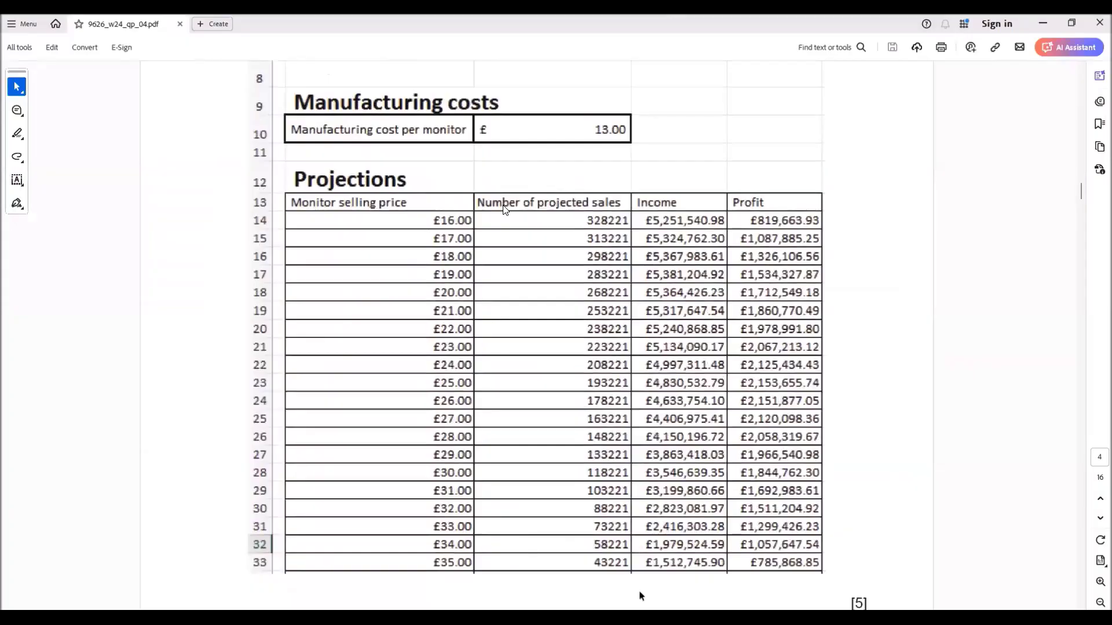
{"action": "key", "text": "alt+Tab"}
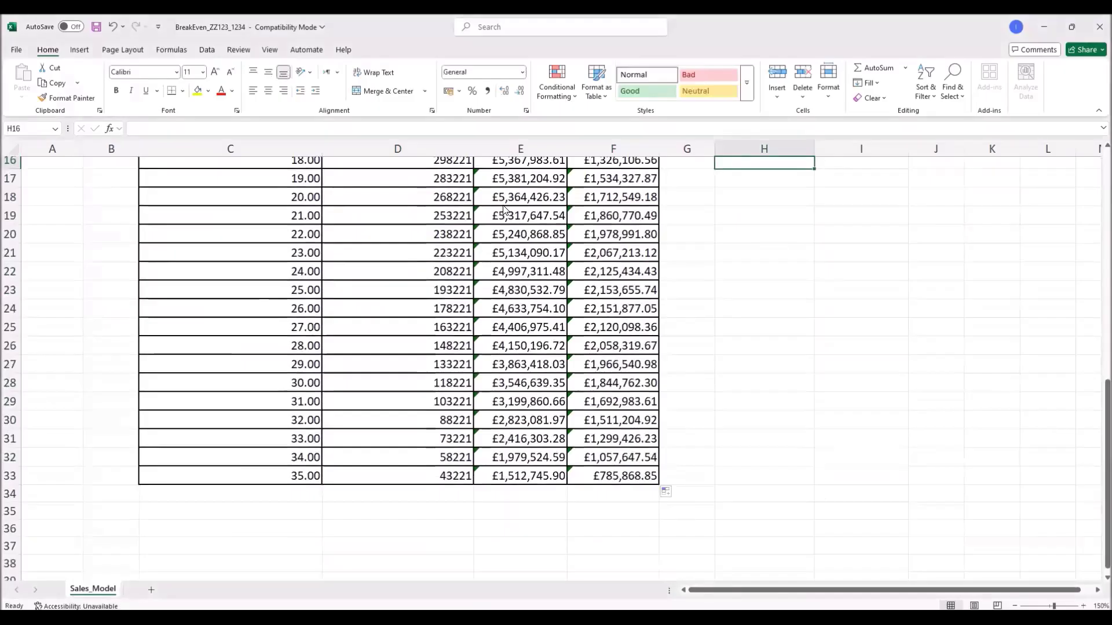
{"action": "key", "text": "alt+Tab"}
Step: Read the question 5 Sales Projections chart task in the PDF, then return to Excel
{"action": "scroll", "coordinate": [685, 499], "scroll_direction": "down", "scroll_amount": 6}
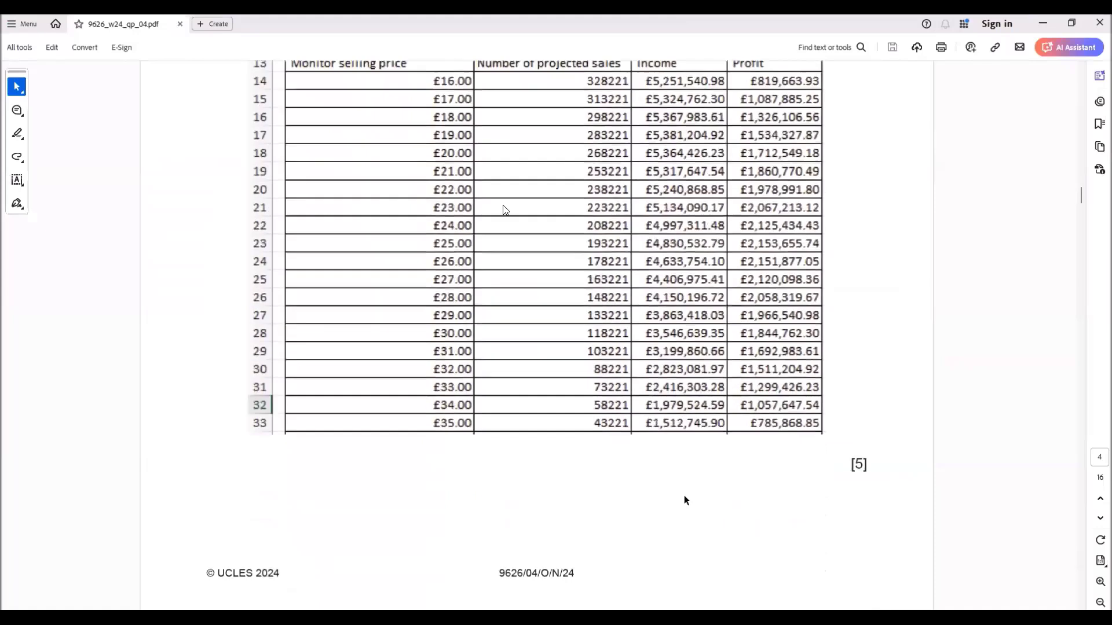
{"action": "scroll", "coordinate": [681, 499], "scroll_direction": "down", "scroll_amount": 2}
{"action": "scroll", "coordinate": [681, 497], "scroll_direction": "down", "scroll_amount": 4}
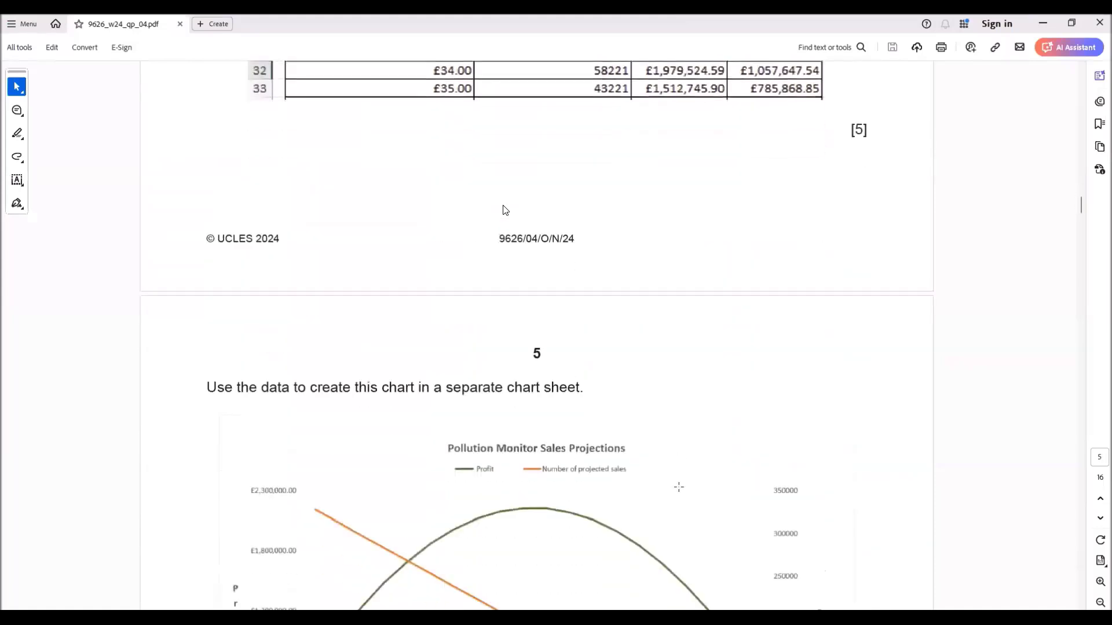
{"action": "scroll", "coordinate": [679, 487], "scroll_direction": "down", "scroll_amount": 1}
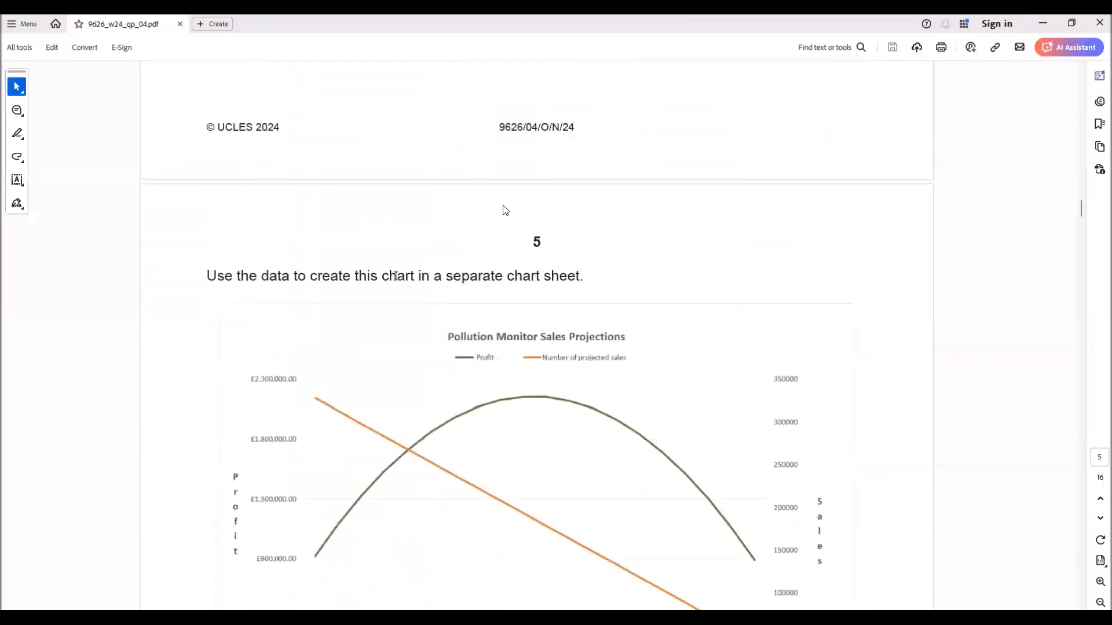
{"action": "scroll", "coordinate": [563, 401], "scroll_direction": "down", "scroll_amount": 2}
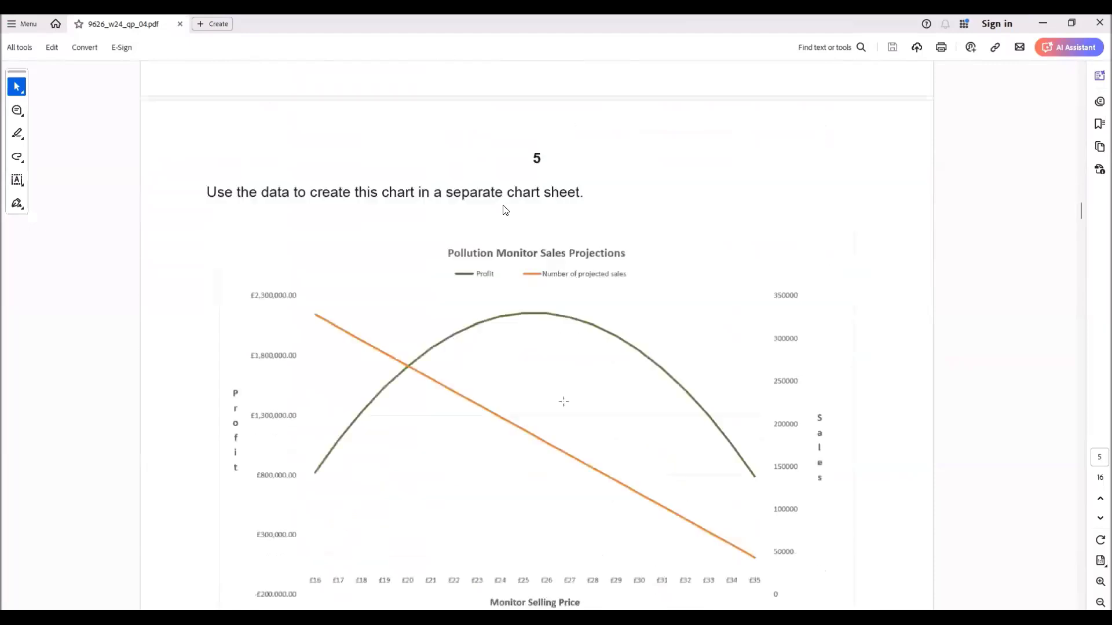
{"action": "scroll", "coordinate": [504, 210], "scroll_direction": "down", "scroll_amount": 2}
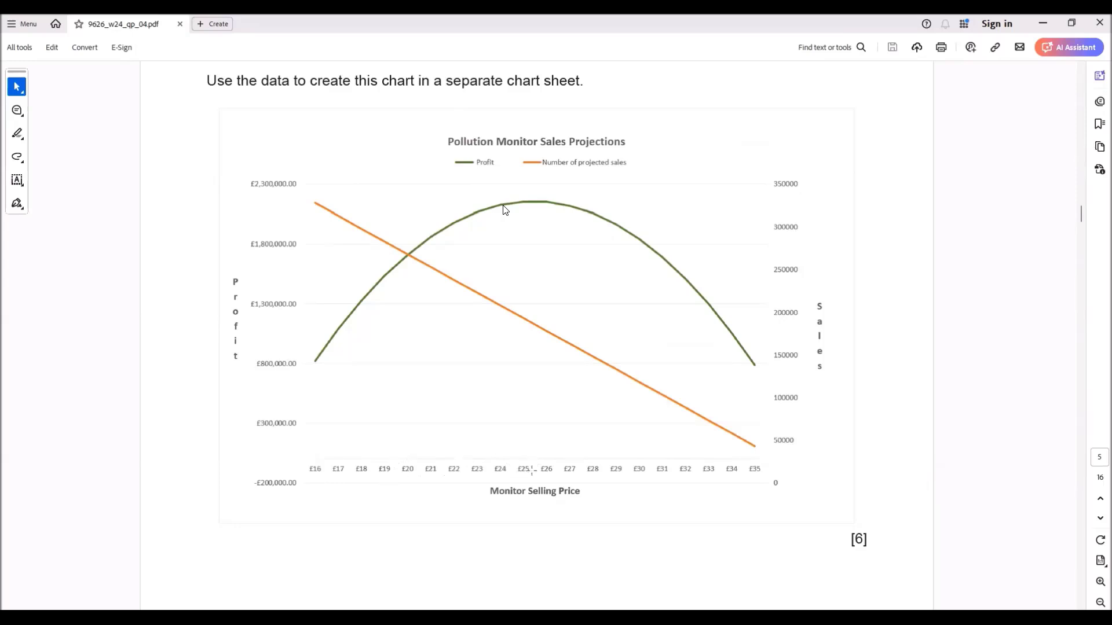
{"action": "key", "text": "alt+Tab"}
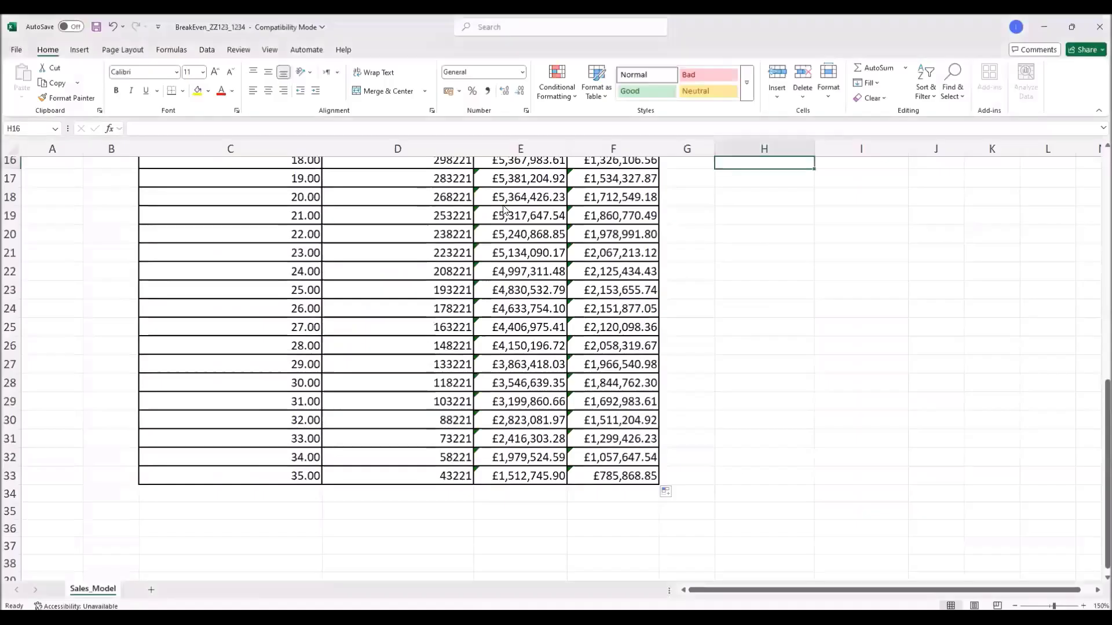
Step: Select D13:D33 and F13:F33, the projected sales and Profit columns with headings
{"action": "left_click", "coordinate": [737, 476]}
{"action": "scroll", "coordinate": [738, 483], "scroll_direction": "up", "scroll_amount": 3}
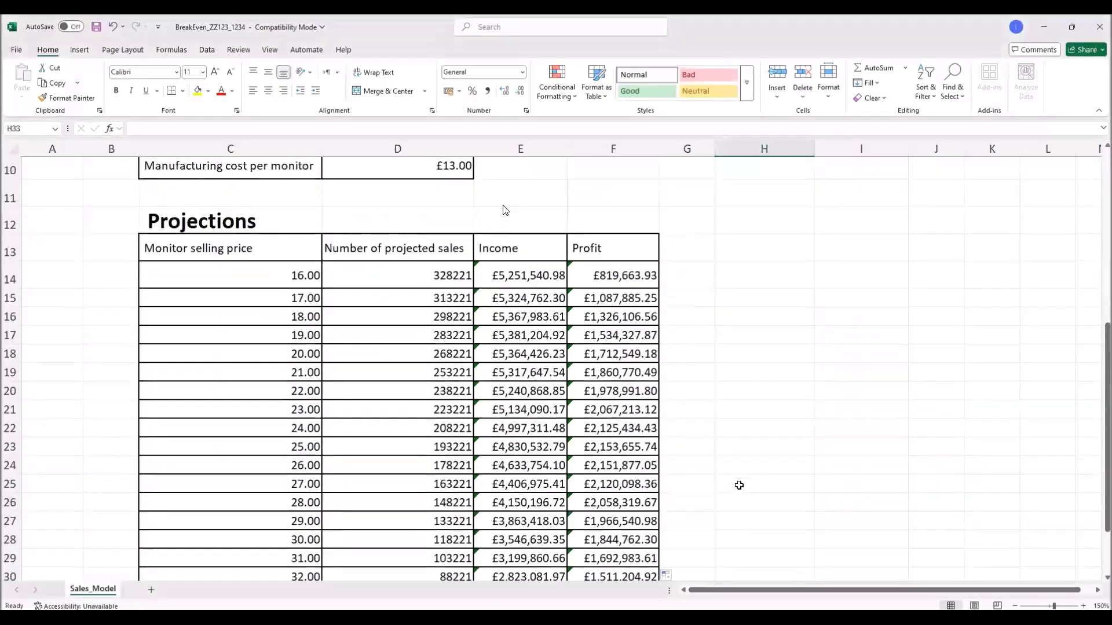
{"action": "scroll", "coordinate": [657, 431], "scroll_direction": "down", "scroll_amount": 1}
{"action": "left_click_drag", "start_coordinate": [423, 200], "coordinate": [428, 530]}
{"action": "scroll", "coordinate": [428, 521], "scroll_direction": "up", "scroll_amount": 2}
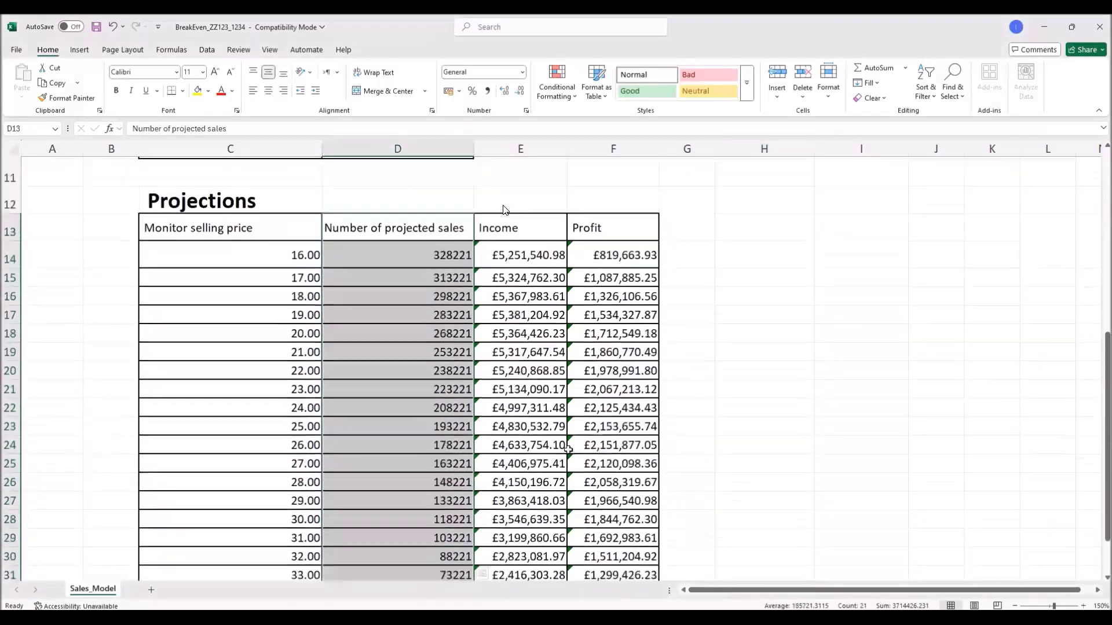
{"action": "left_click_drag", "start_coordinate": [599, 249], "coordinate": [614, 529]}
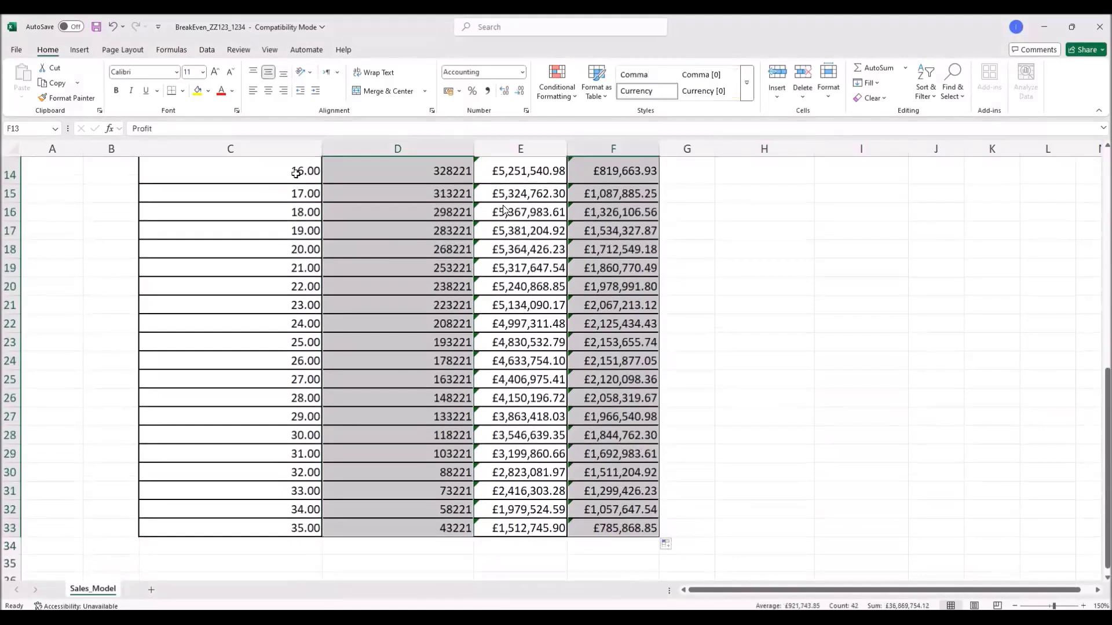
{"action": "left_click", "coordinate": [88, 51]}
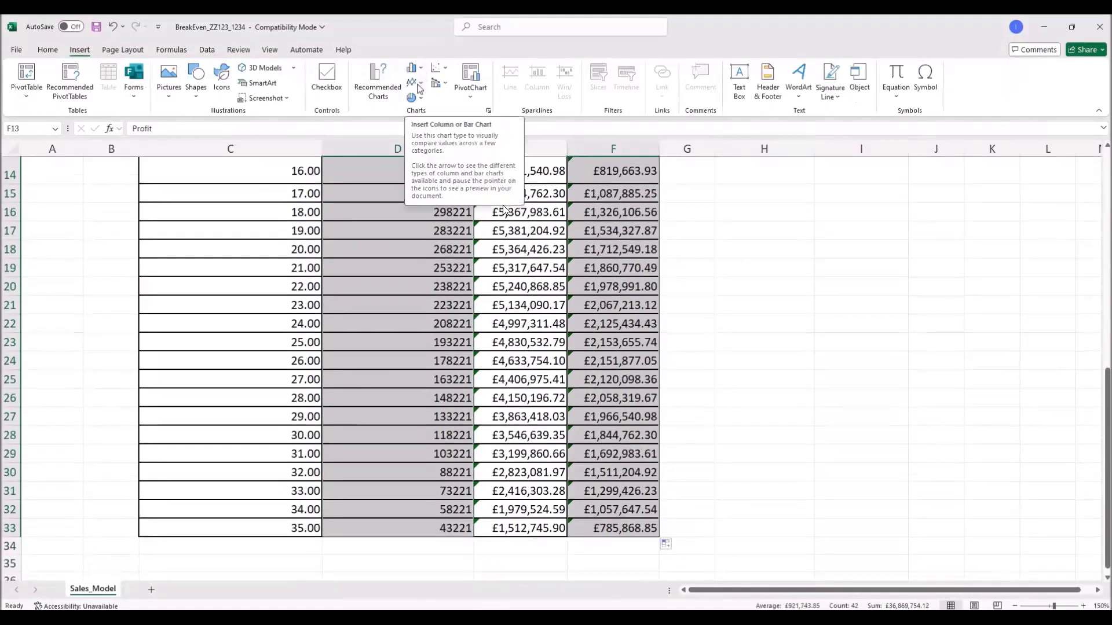
Step: Insert a 2-D line chart of projected sales and Profit and place it right of the table
{"action": "left_click", "coordinate": [419, 85]}
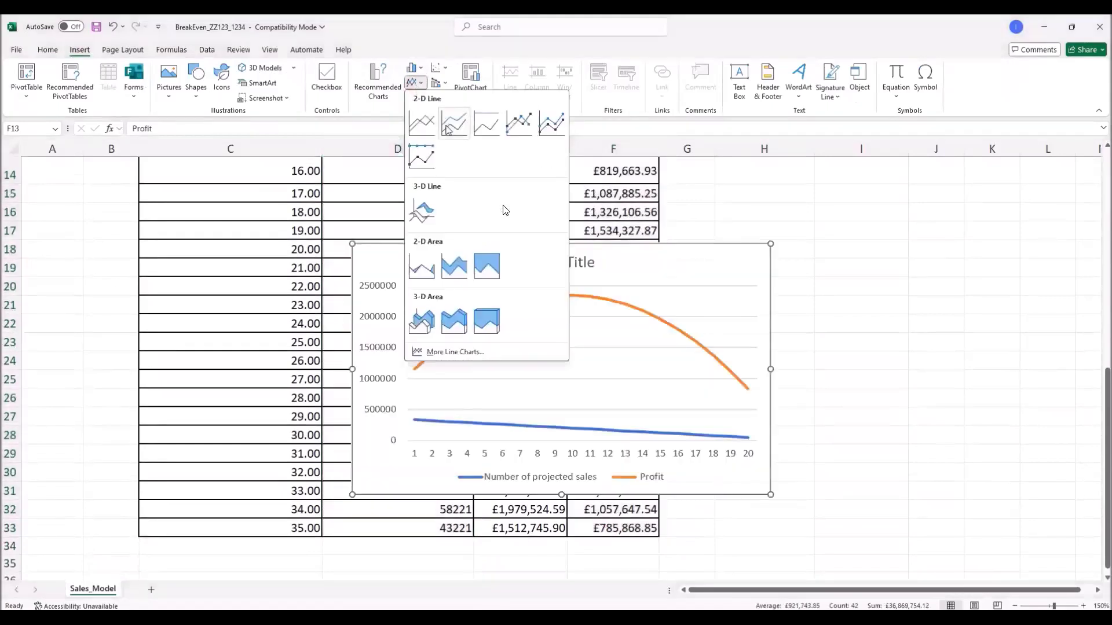
{"action": "left_click", "coordinate": [448, 127]}
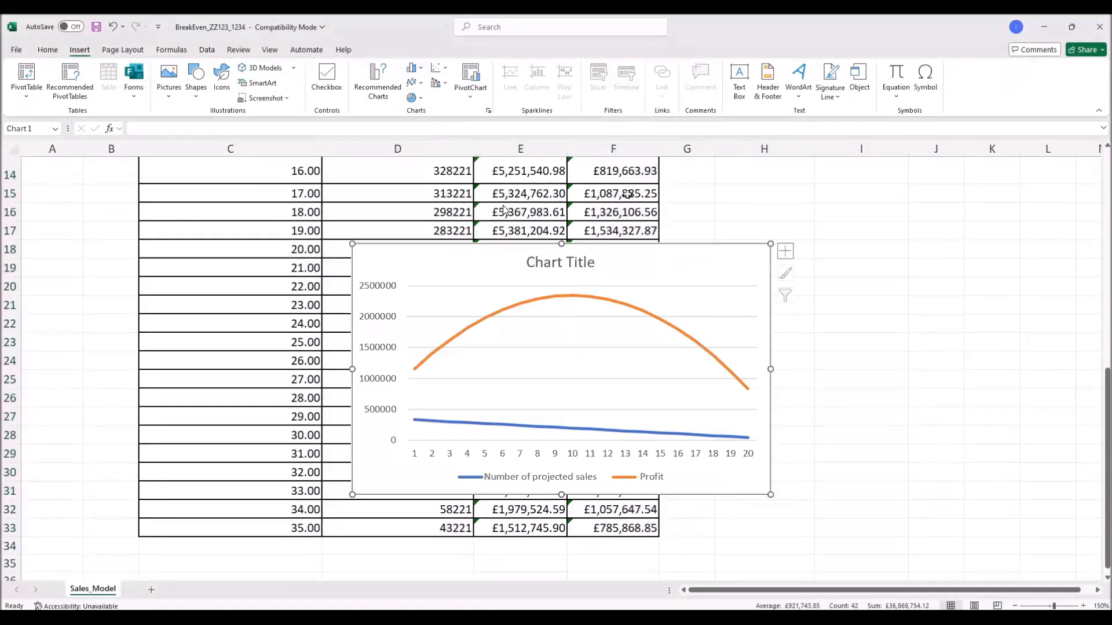
{"action": "left_click_drag", "start_coordinate": [733, 263], "coordinate": [936, 256]}
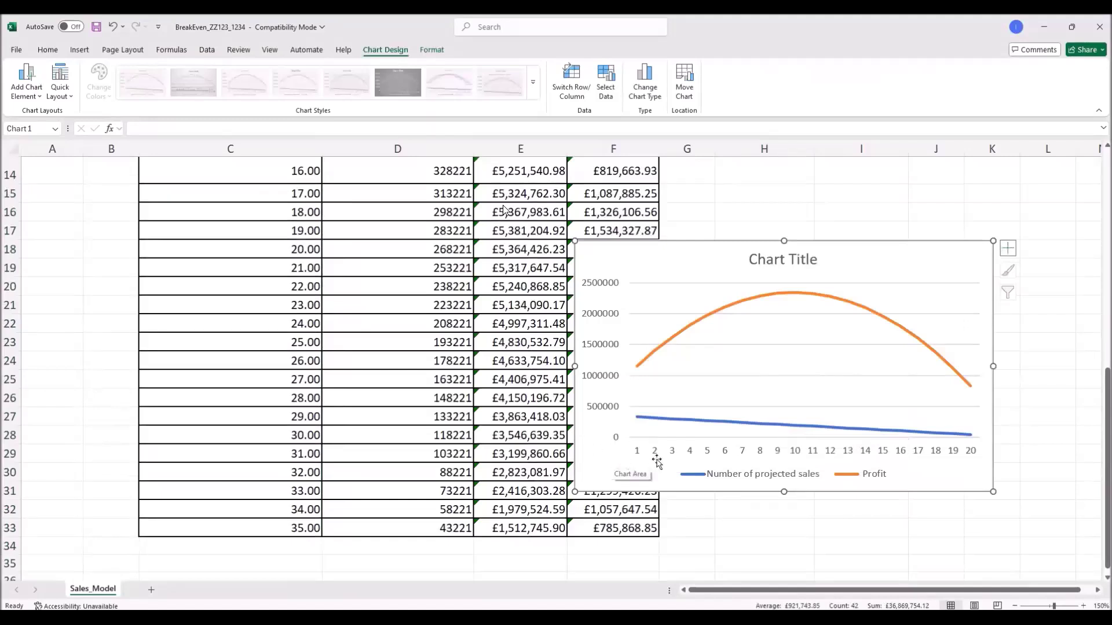
{"action": "left_click", "coordinate": [728, 536]}
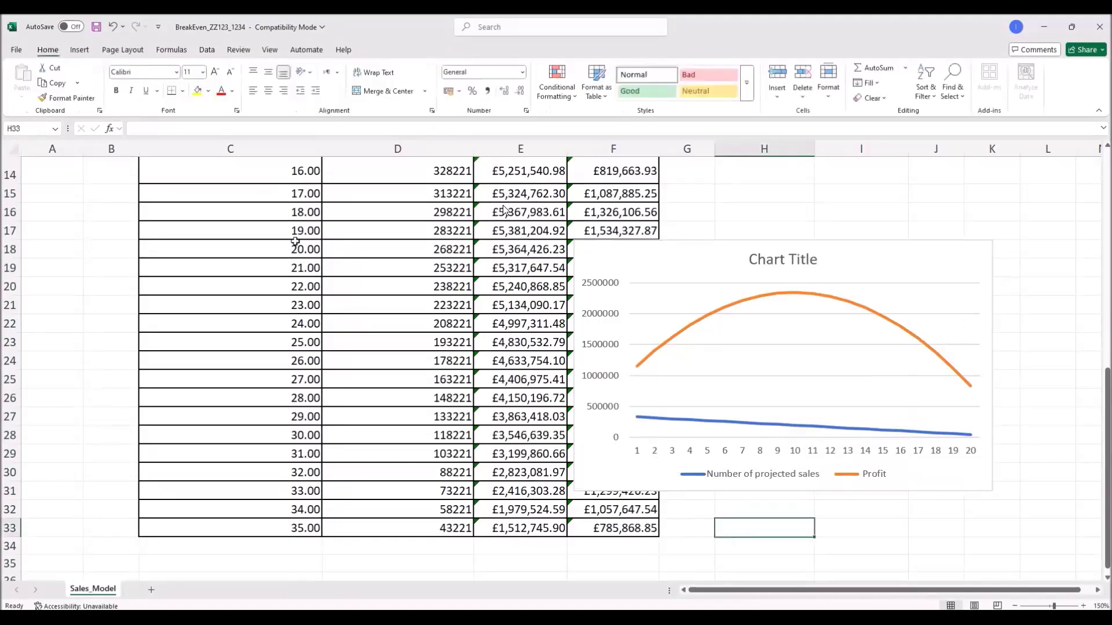
Step: Format C14:C33 as £ currency with two decimals and move the chart up beside the table
{"action": "scroll", "coordinate": [295, 241], "scroll_direction": "up", "scroll_amount": 2}
{"action": "left_click_drag", "start_coordinate": [296, 272], "coordinate": [296, 557]}
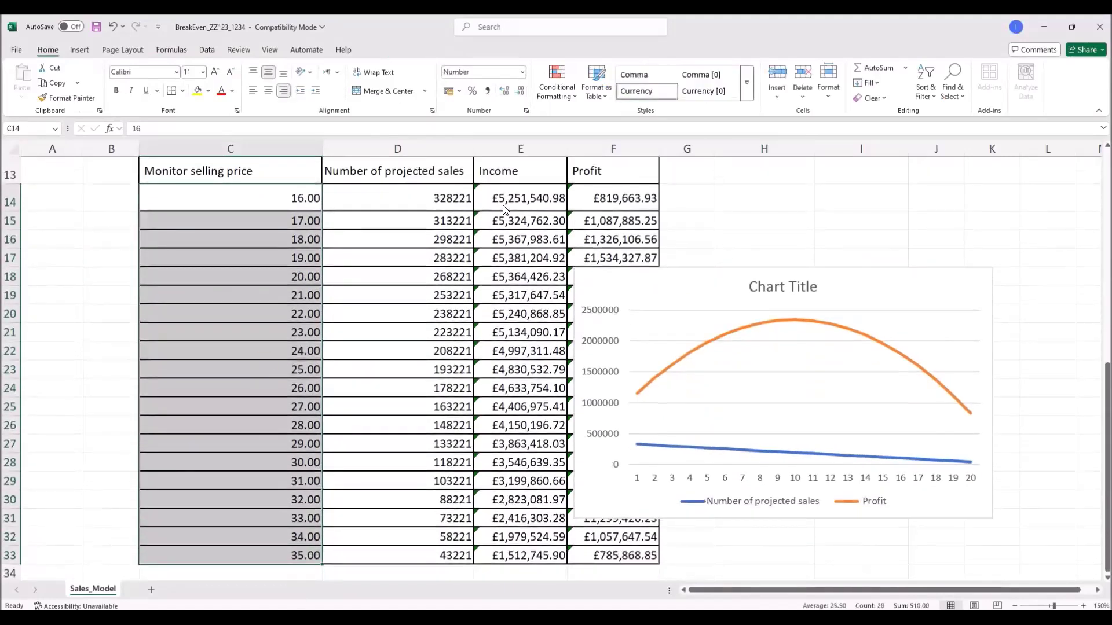
{"action": "key", "text": "alt+Tab"}
{"action": "scroll", "coordinate": [505, 210], "scroll_direction": "up", "scroll_amount": 10}
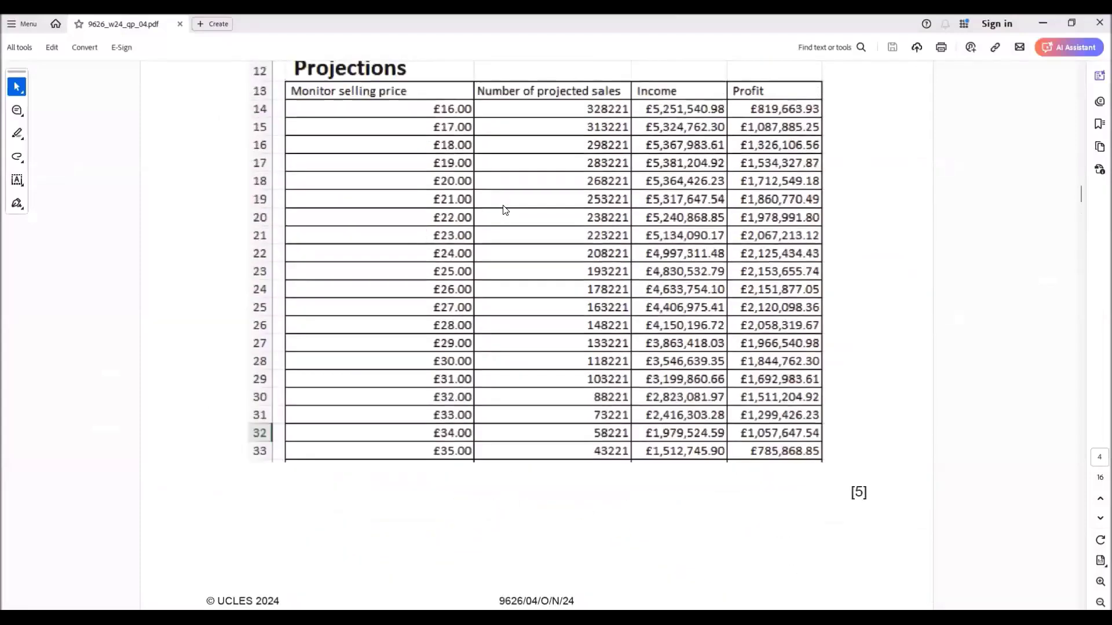
{"action": "key", "text": "alt+Tab"}
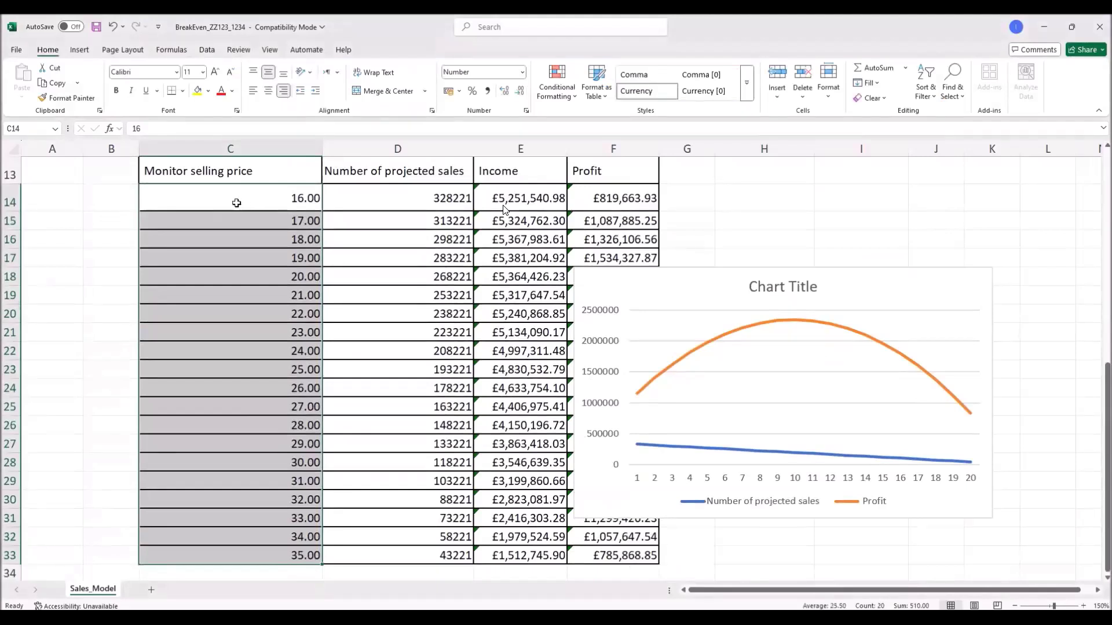
{"action": "right_click", "coordinate": [236, 202]}
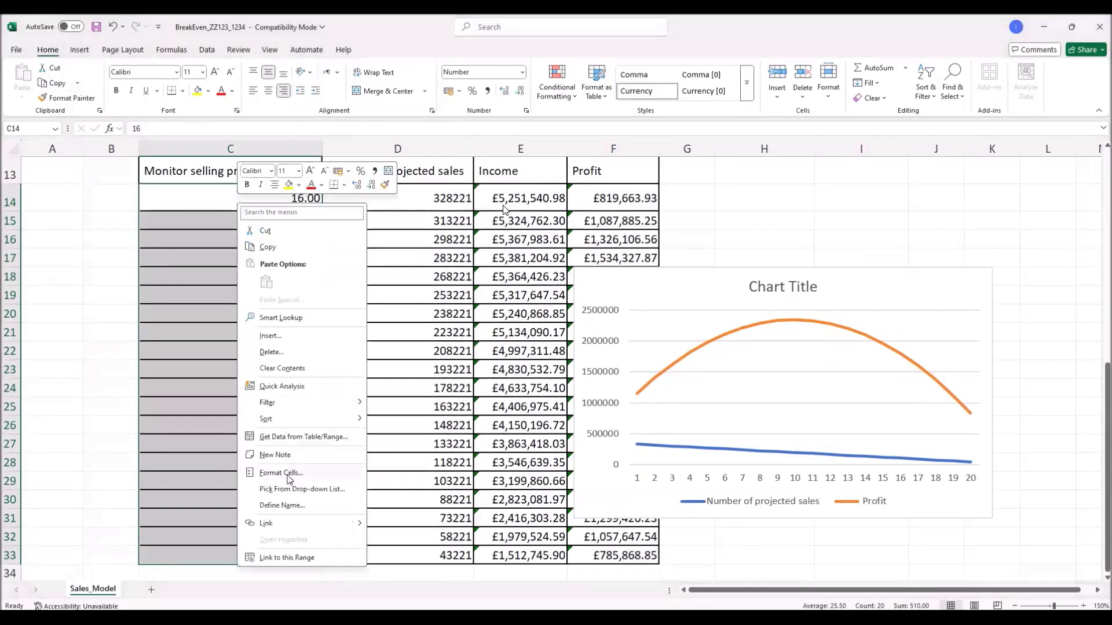
{"action": "left_click", "coordinate": [292, 472]}
{"action": "left_click", "coordinate": [161, 395]}
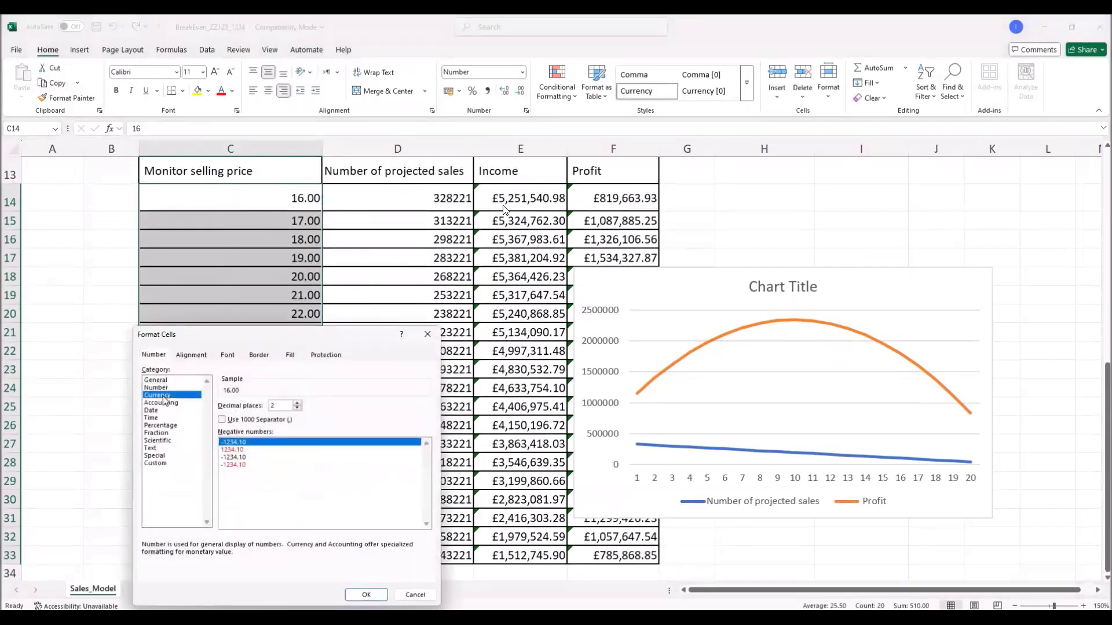
{"action": "left_click", "coordinate": [366, 595]}
{"action": "left_click_drag", "start_coordinate": [892, 278], "coordinate": [879, 209]}
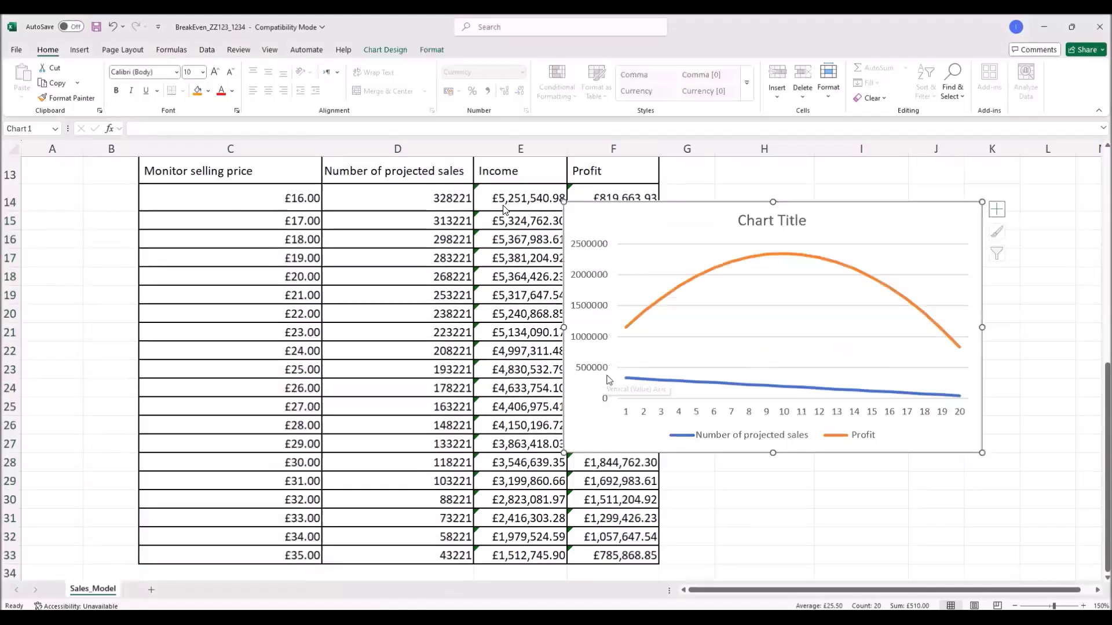
Step: Replace the chart's 1–20 category axis labels with the selling prices in C14:C33
{"action": "mouse_move", "coordinate": [658, 385]}
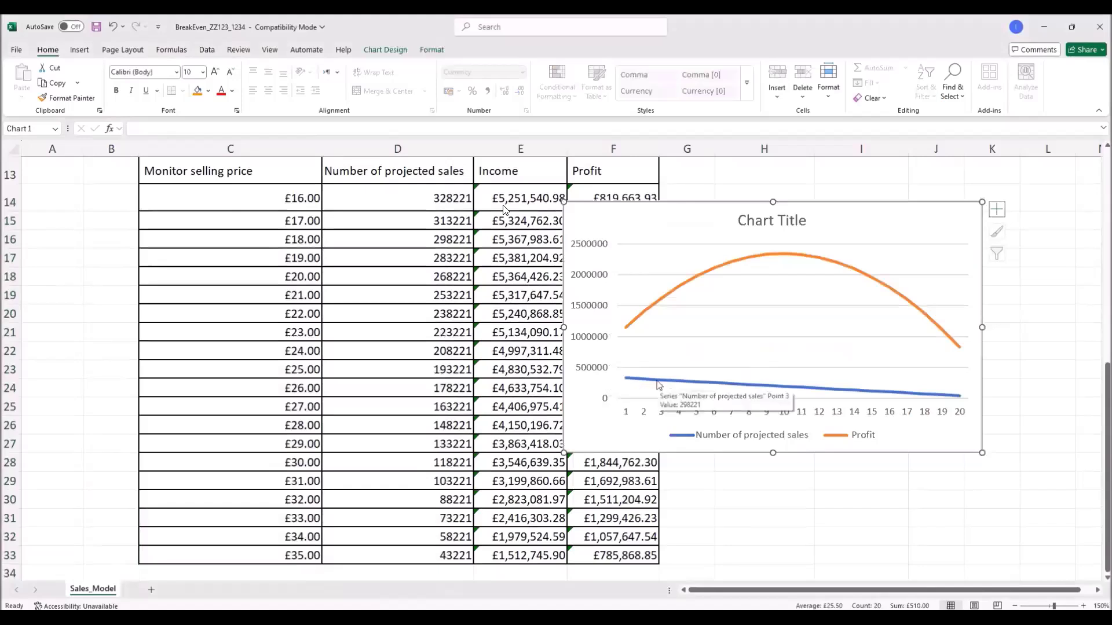
{"action": "left_click", "coordinate": [645, 417]}
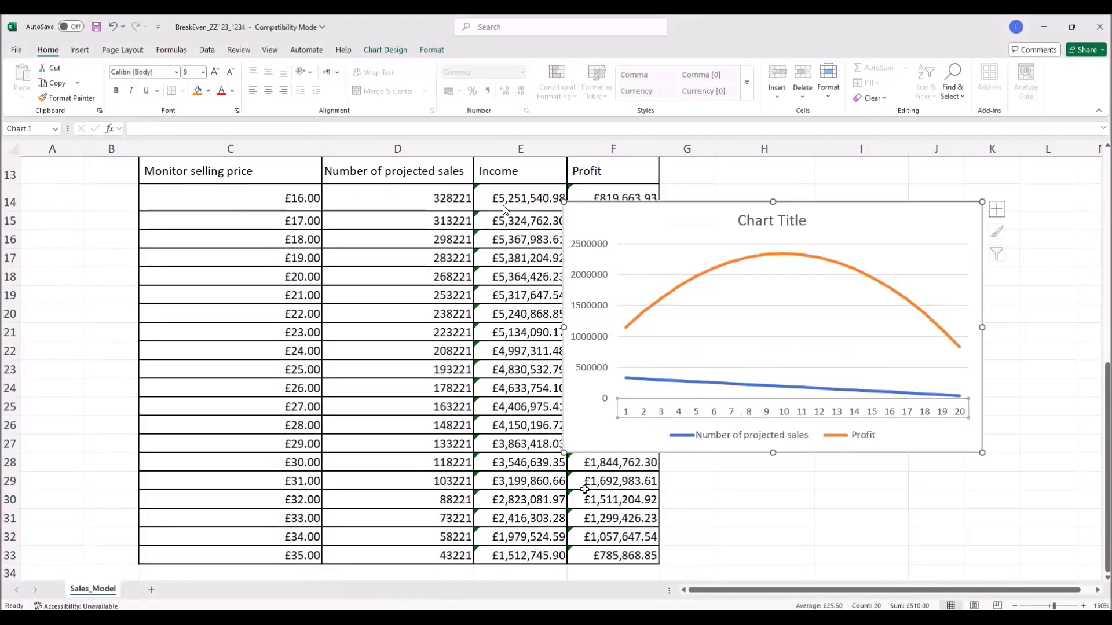
{"action": "right_click", "coordinate": [681, 417]}
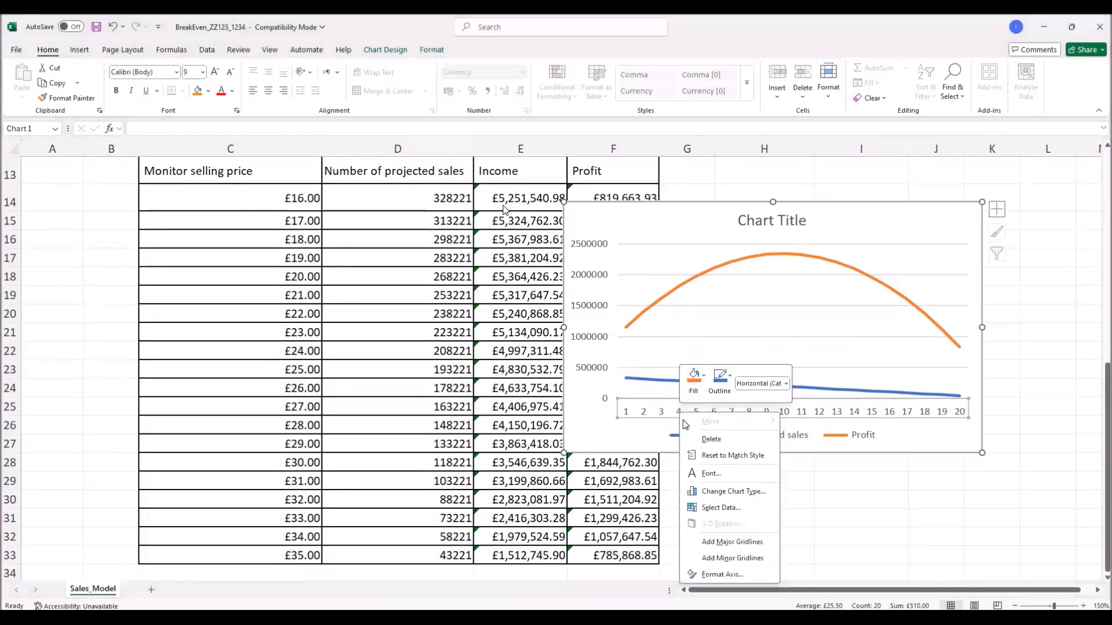
{"action": "left_click", "coordinate": [715, 508]}
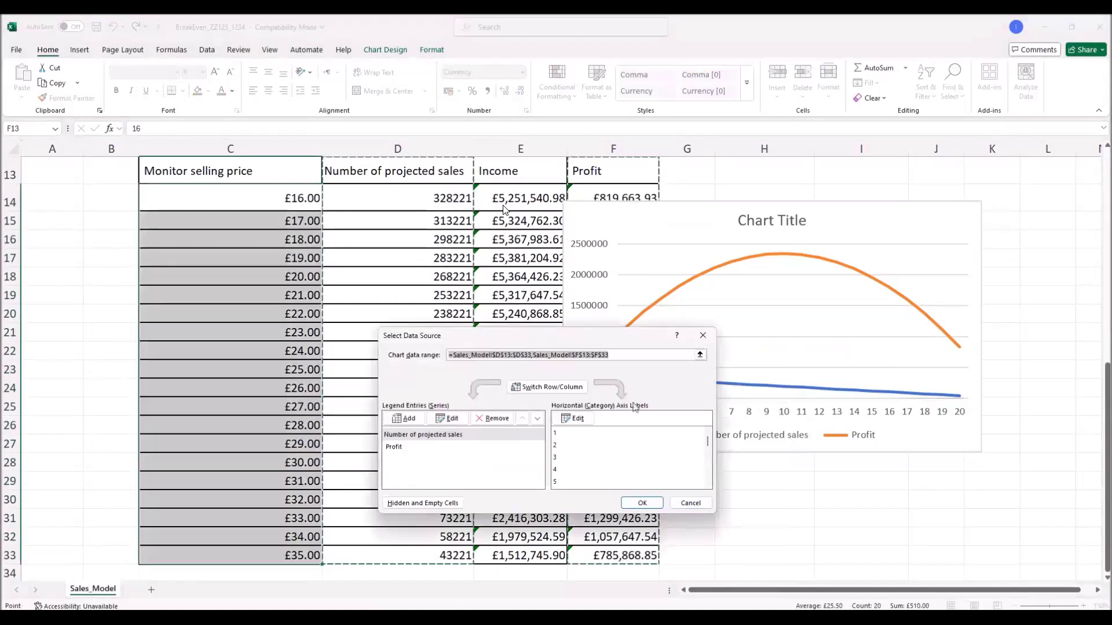
{"action": "left_click_drag", "start_coordinate": [614, 337], "coordinate": [795, 317]}
{"action": "left_click", "coordinate": [752, 393]}
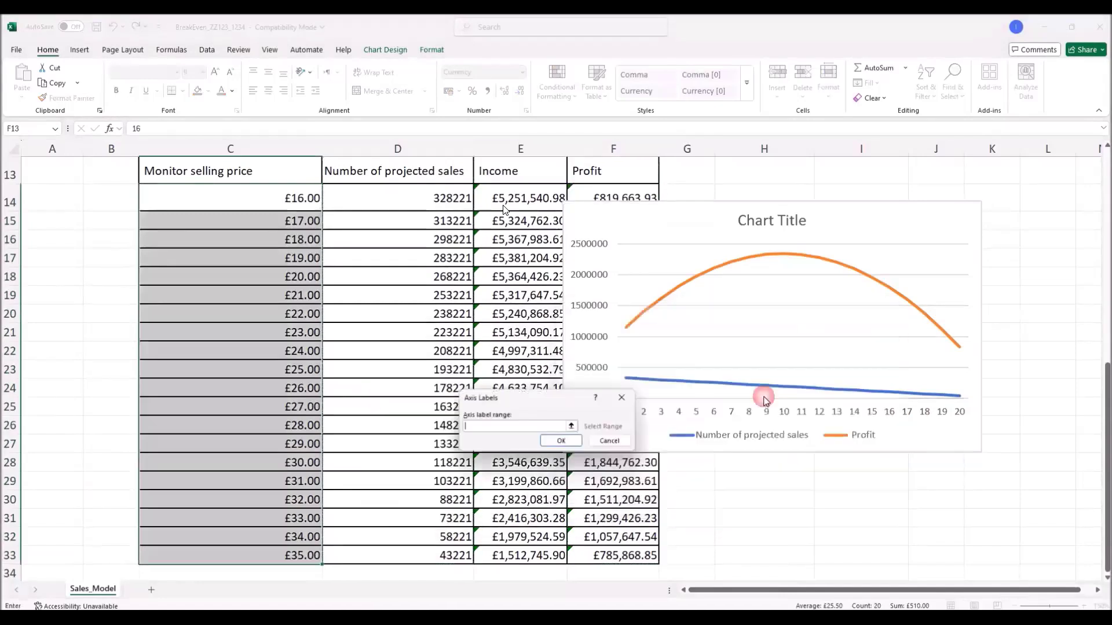
{"action": "left_click_drag", "start_coordinate": [283, 198], "coordinate": [283, 554]}
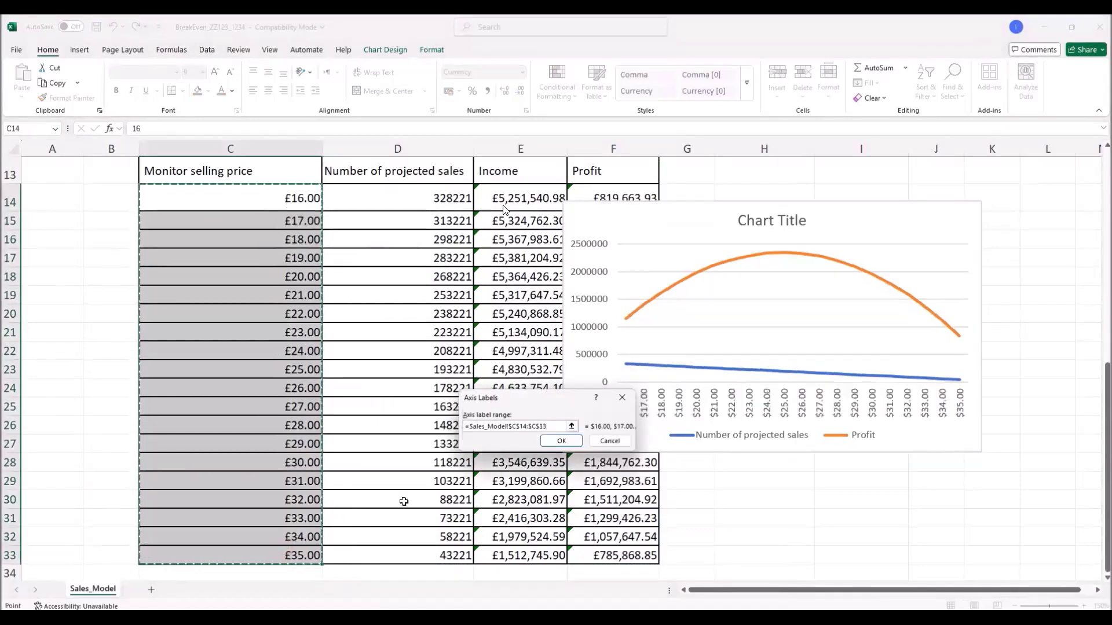
{"action": "left_click", "coordinate": [566, 445]}
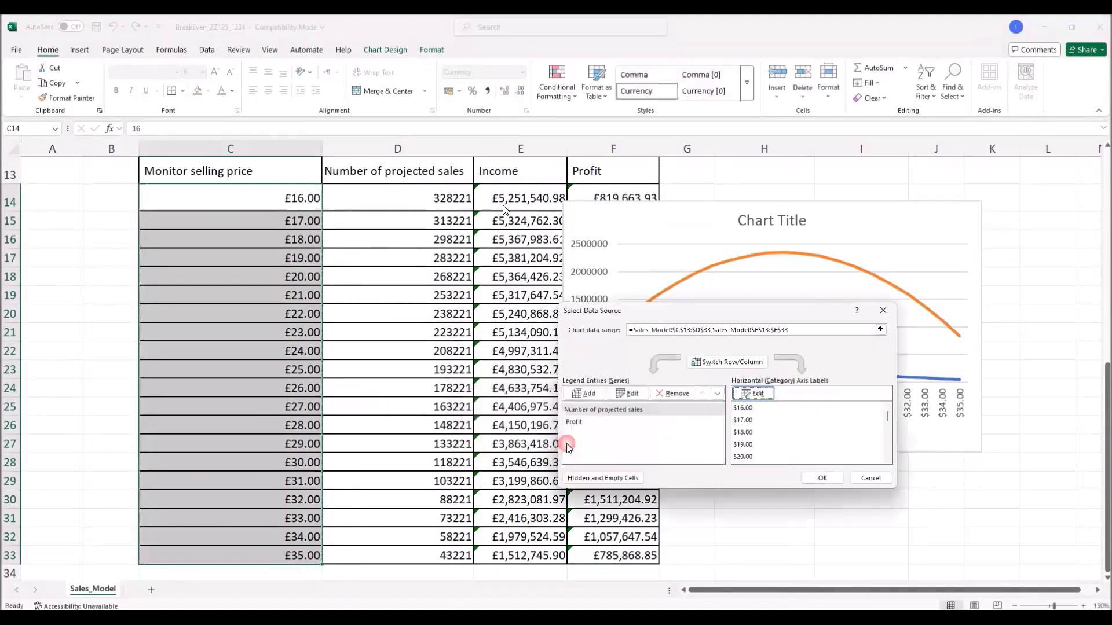
{"action": "left_click", "coordinate": [822, 478]}
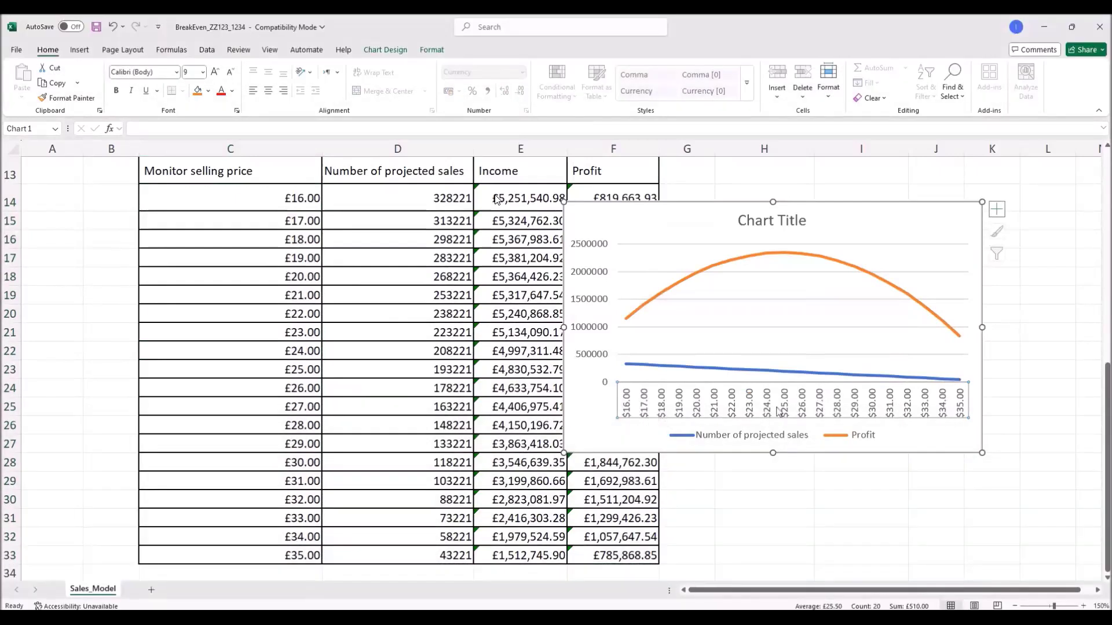
Step: Format the horizontal axis numbers as Currency with 0 decimal places, showing £16, £17 and onward
{"action": "right_click", "coordinate": [779, 410]}
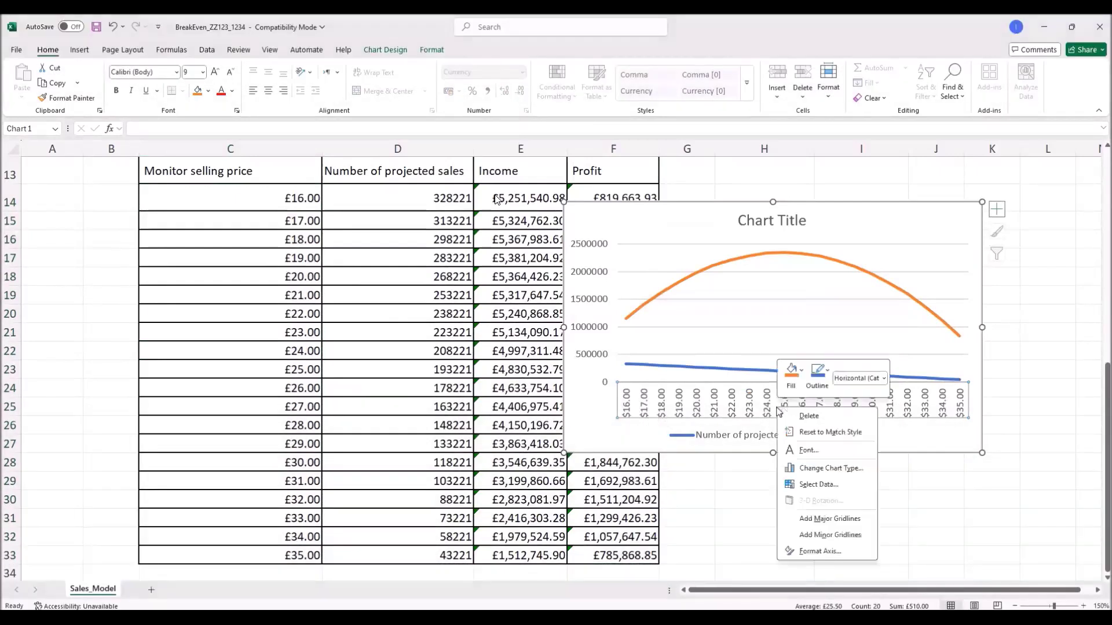
{"action": "left_click", "coordinate": [820, 552]}
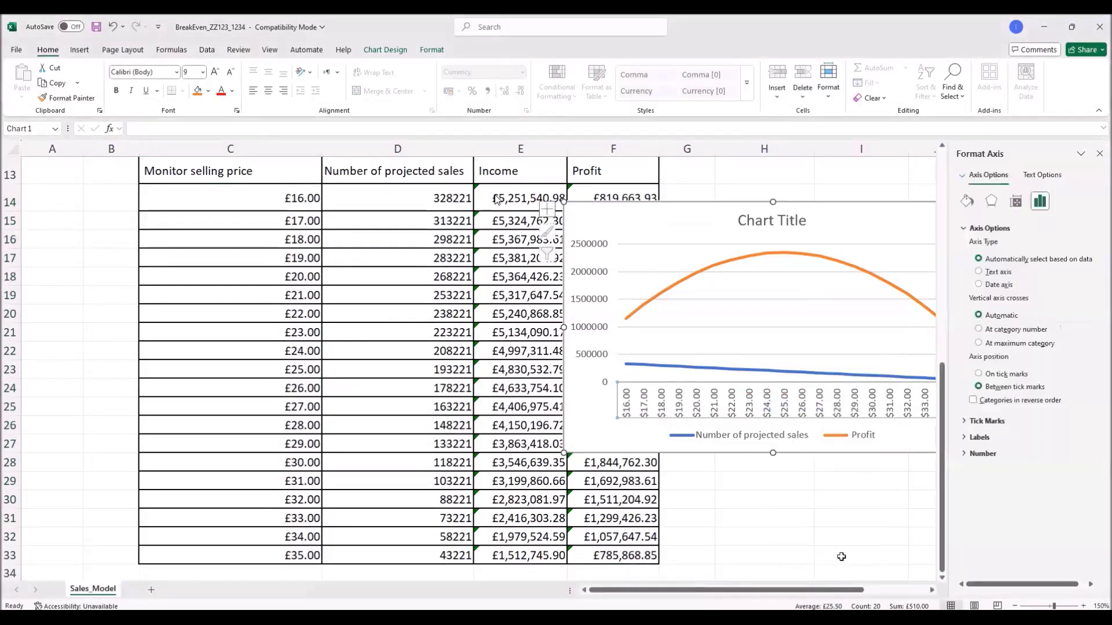
{"action": "left_click", "coordinate": [984, 454]}
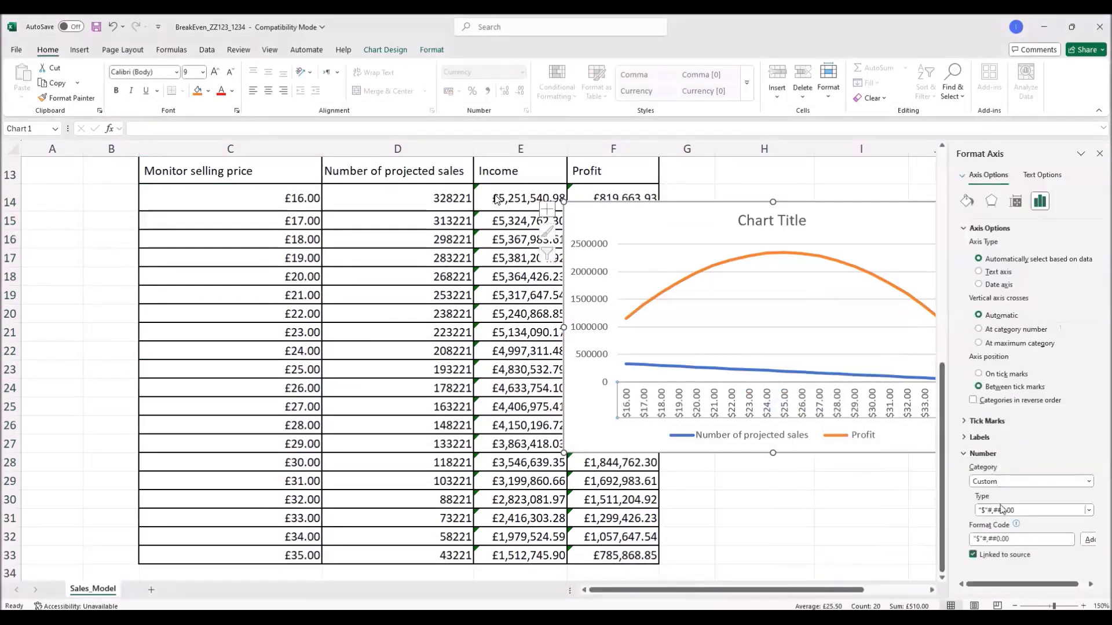
{"action": "left_click", "coordinate": [1072, 483]}
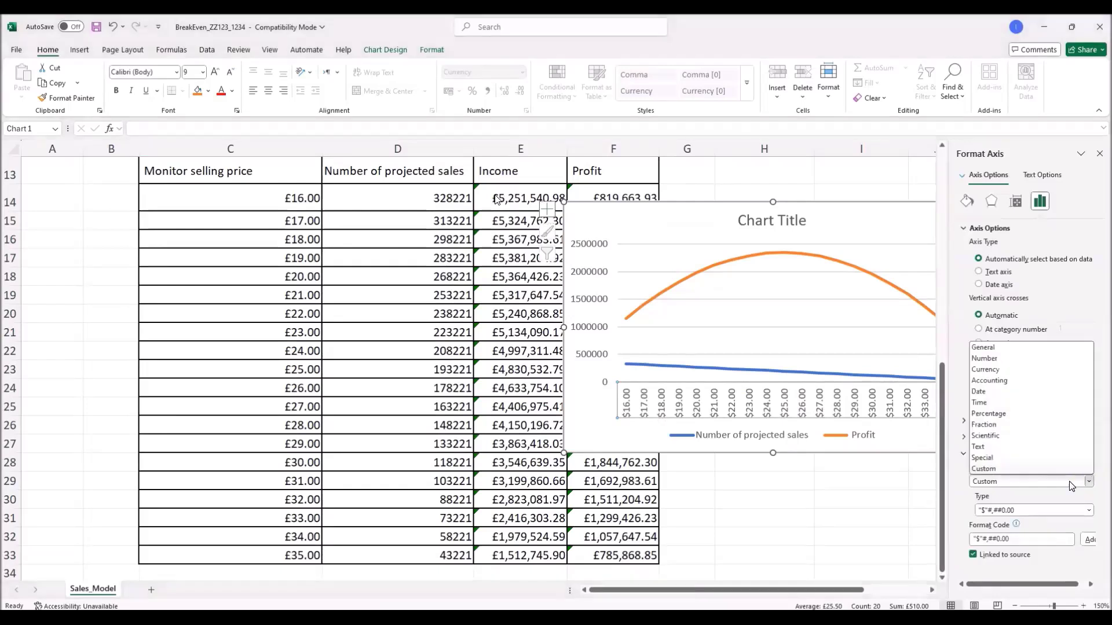
{"action": "left_click", "coordinate": [995, 370]}
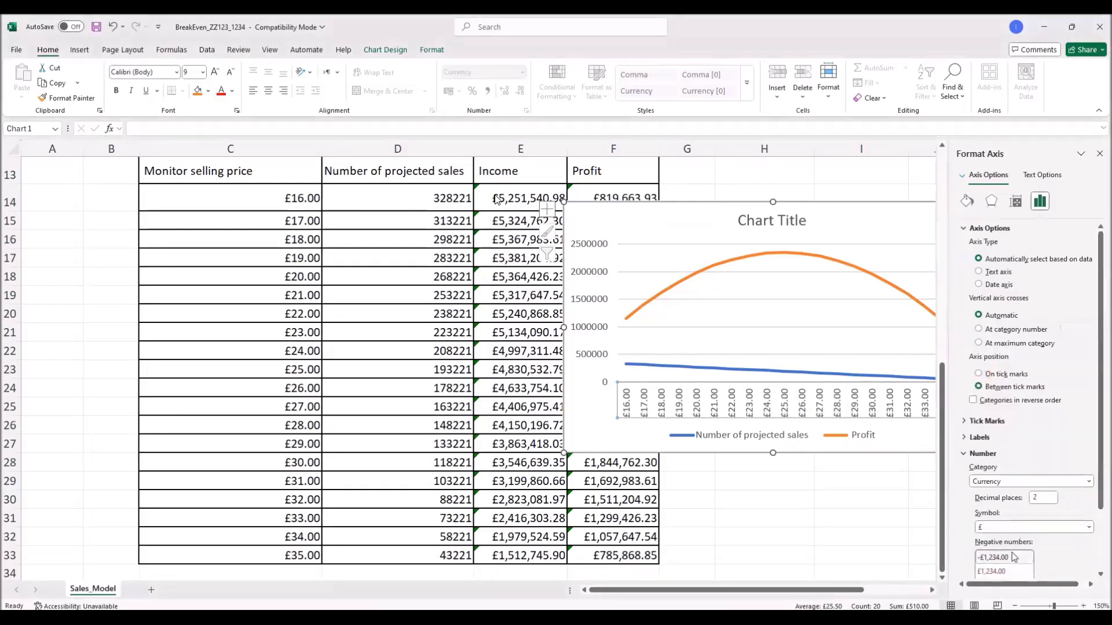
{"action": "left_click", "coordinate": [1041, 502]}
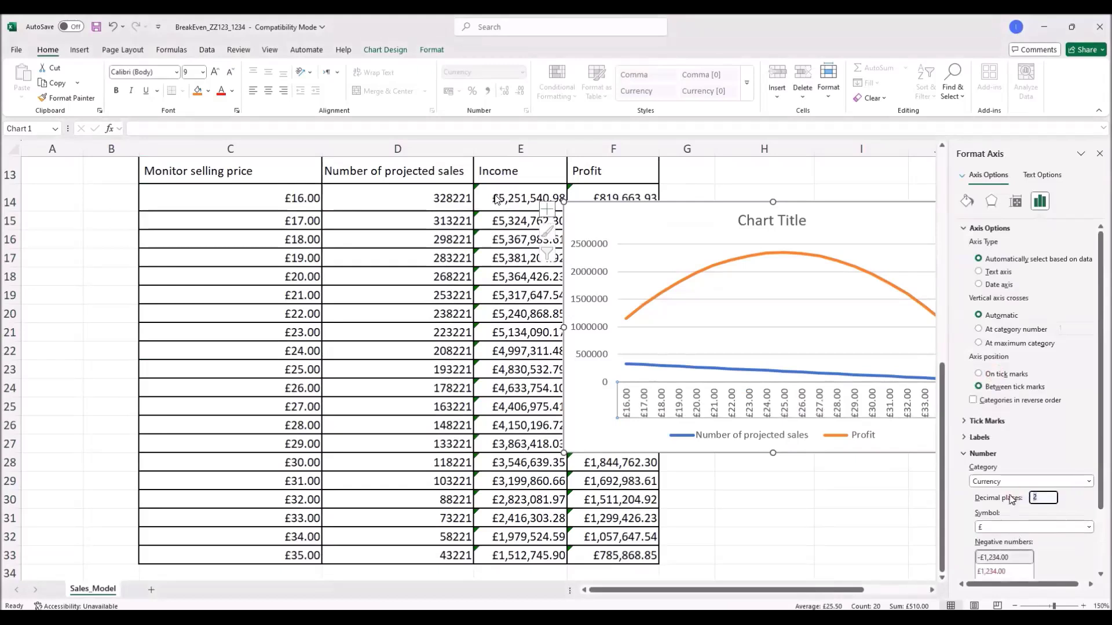
{"action": "type", "text": "0"}
{"action": "key", "text": "Return"}
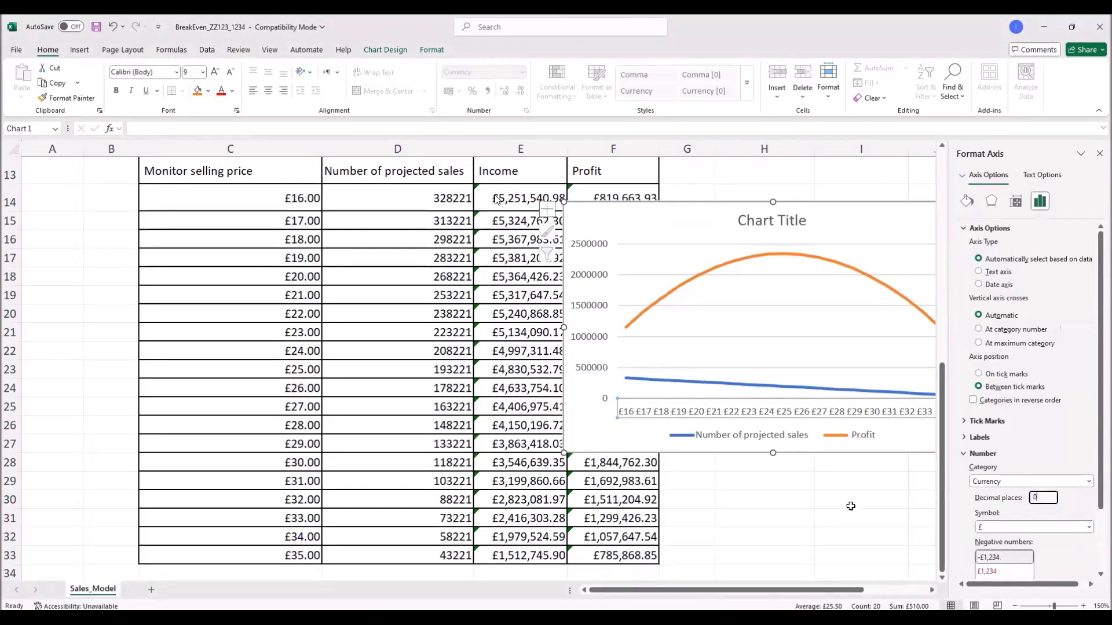
{"action": "left_click", "coordinate": [895, 441]}
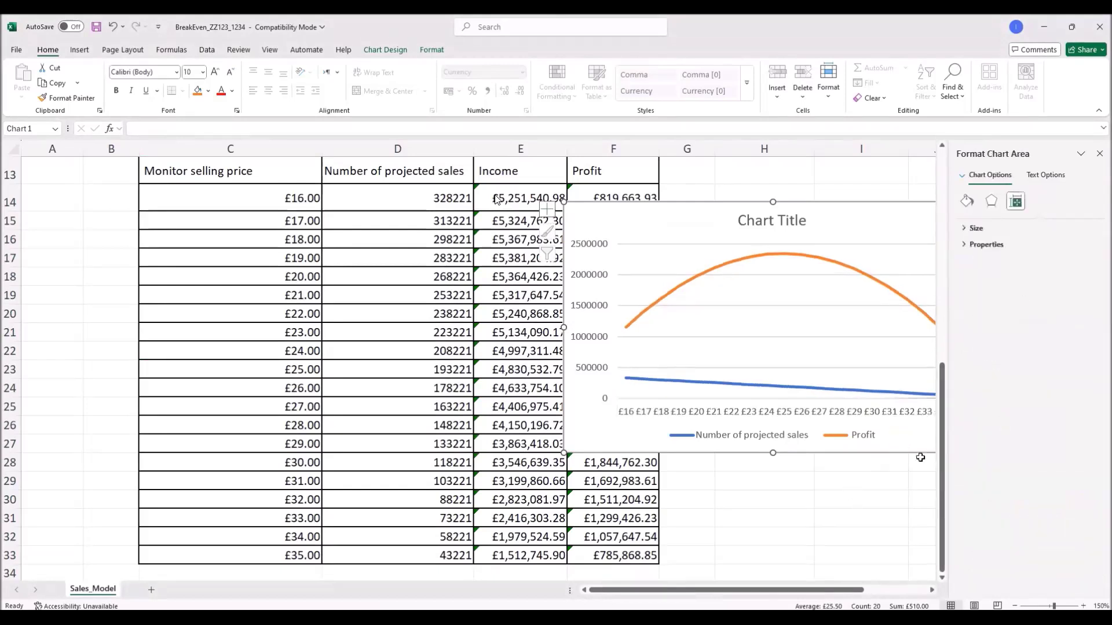
Step: Drag the chart left and up over columns D–F, then select its axis and projected sales line
{"action": "left_click_drag", "start_coordinate": [752, 345], "coordinate": [655, 329]}
{"action": "left_click", "coordinate": [630, 399]}
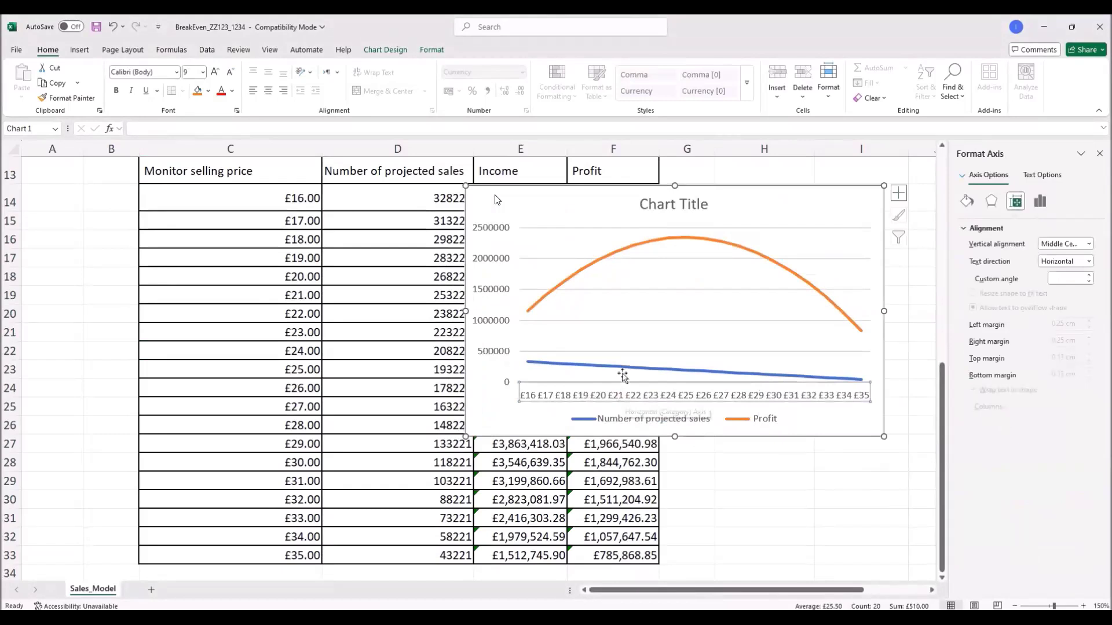
{"action": "left_click", "coordinate": [622, 372]}
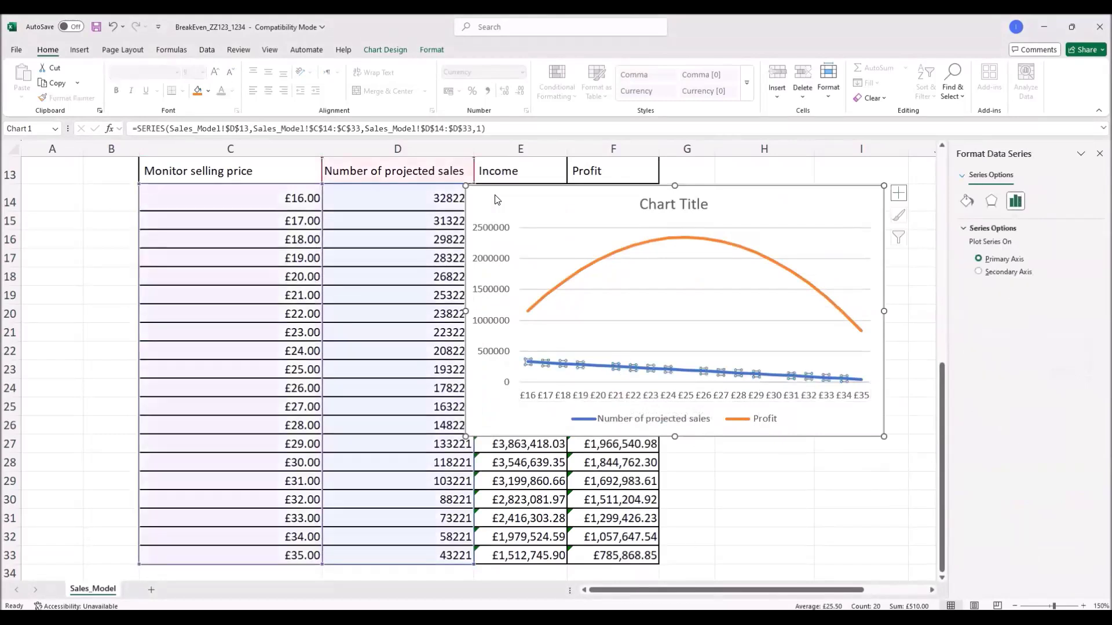
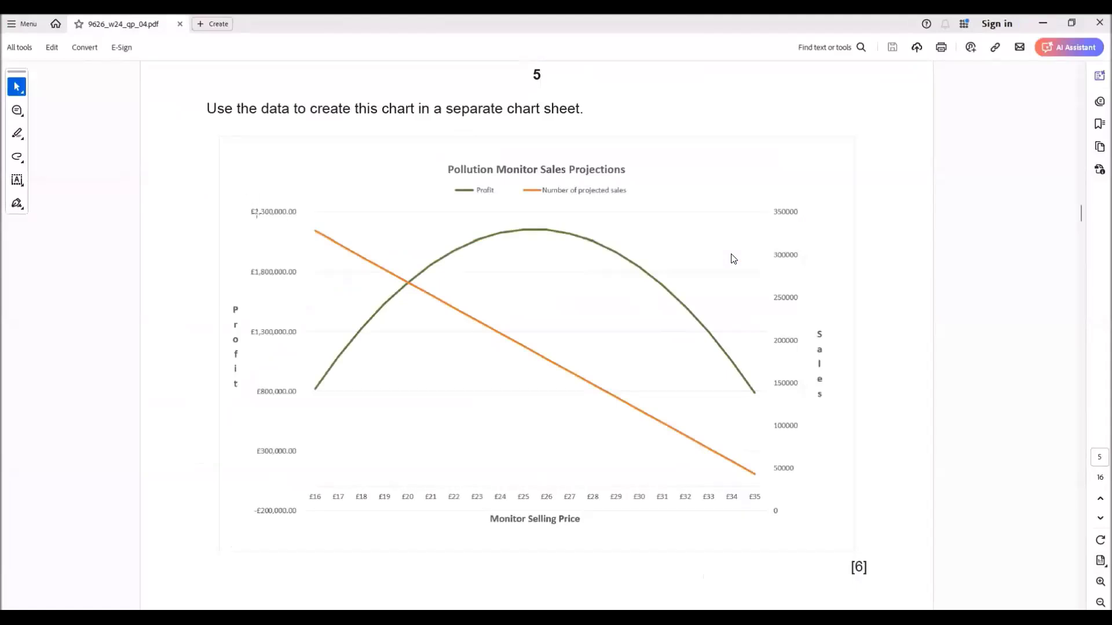
Step: Check the £2,300,000.00 top value on the PDF's target chart, then return to Excel
{"action": "left_click_drag", "start_coordinate": [246, 201], "coordinate": [306, 227]}
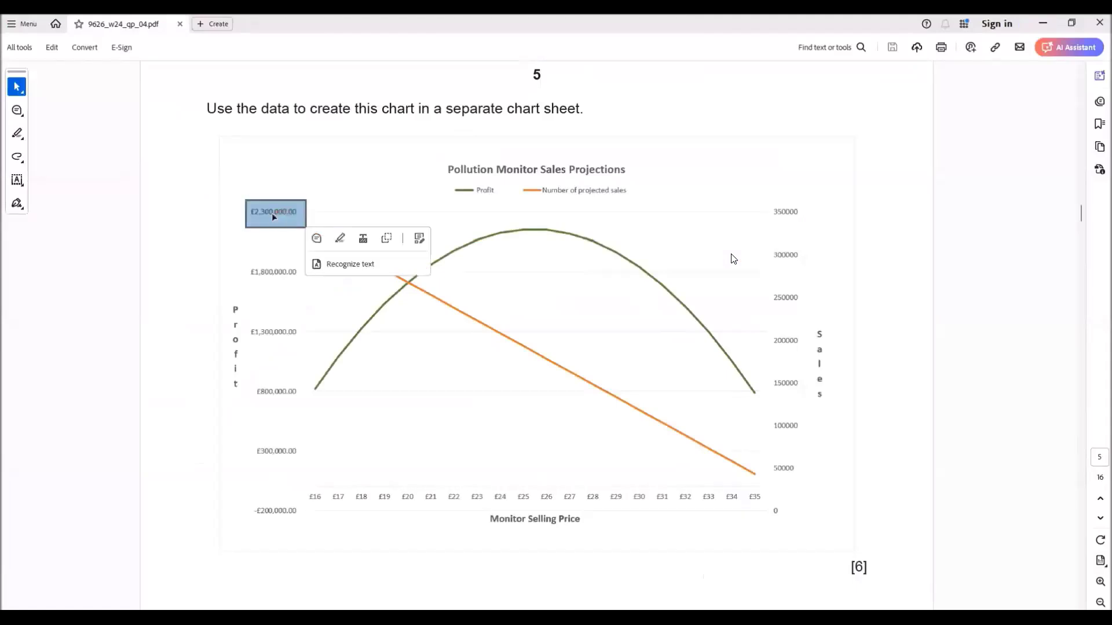
{"action": "key", "text": "alt+Tab"}
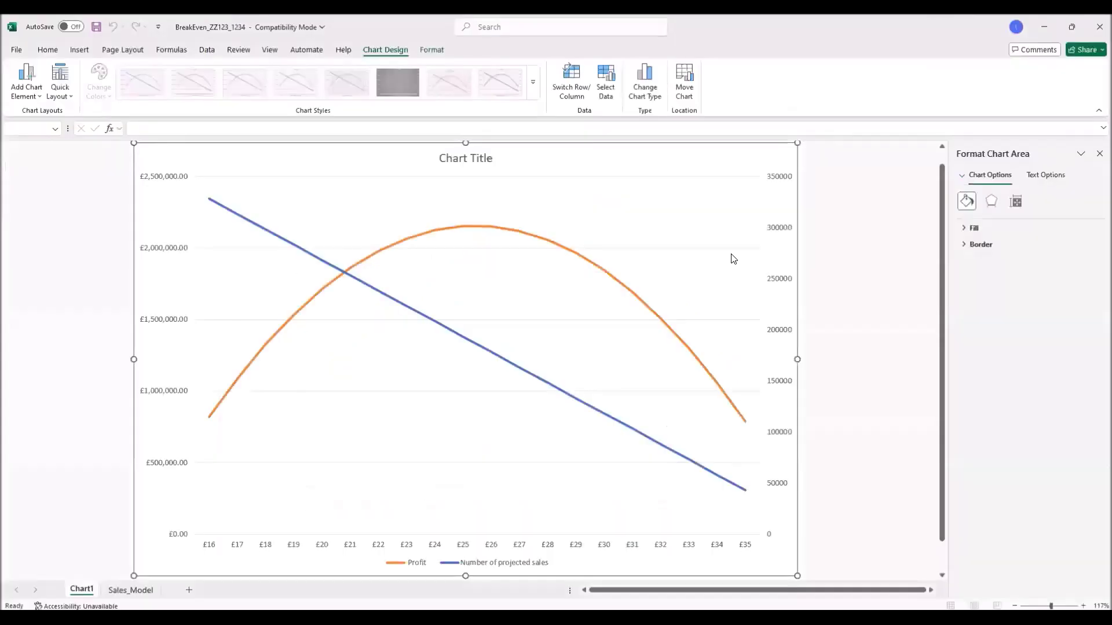
Step: Change the Profit axis maximum bound from 2.5E6 to 2.3E6 in Format Axis
{"action": "left_click", "coordinate": [176, 181]}
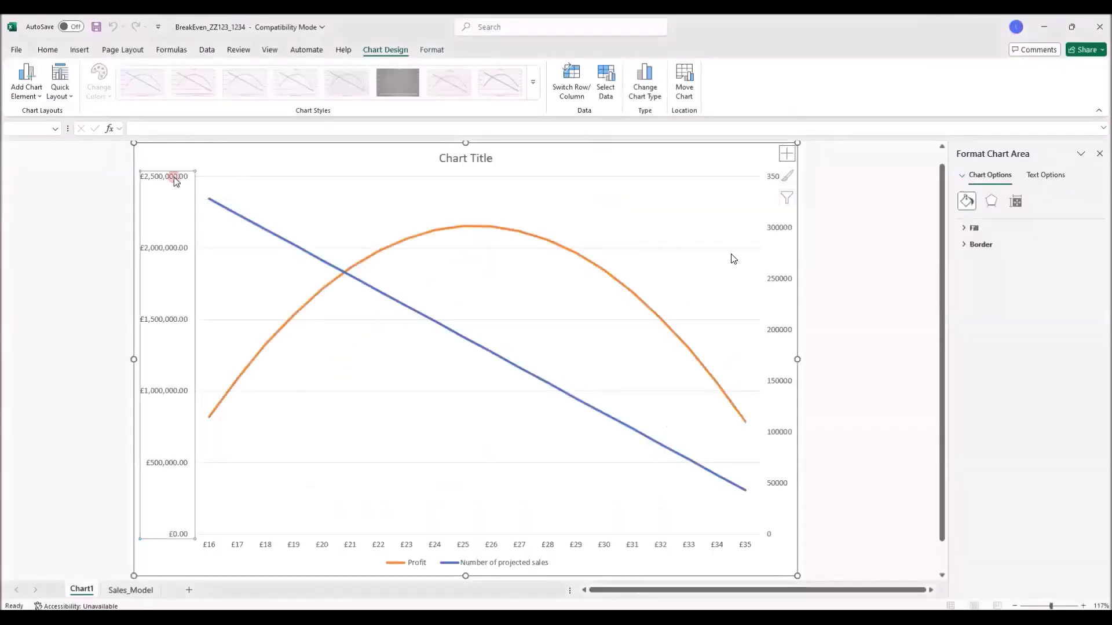
{"action": "right_click", "coordinate": [168, 253]}
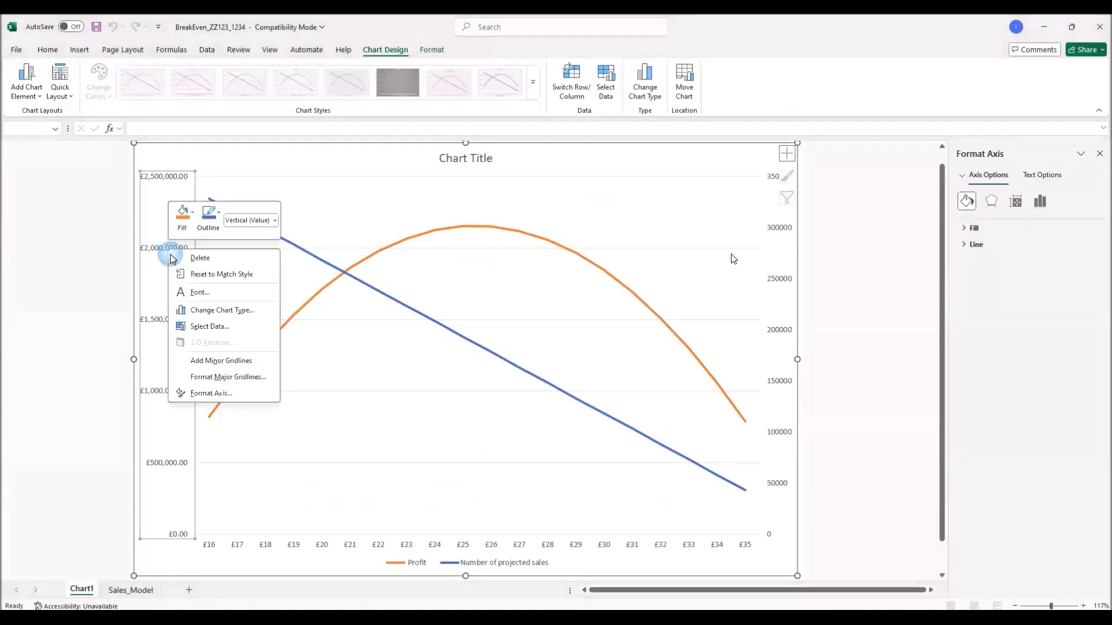
{"action": "left_click", "coordinate": [216, 393]}
{"action": "left_click", "coordinate": [1045, 274]}
{"action": "left_click_drag", "start_coordinate": [1044, 274], "coordinate": [1007, 276]}
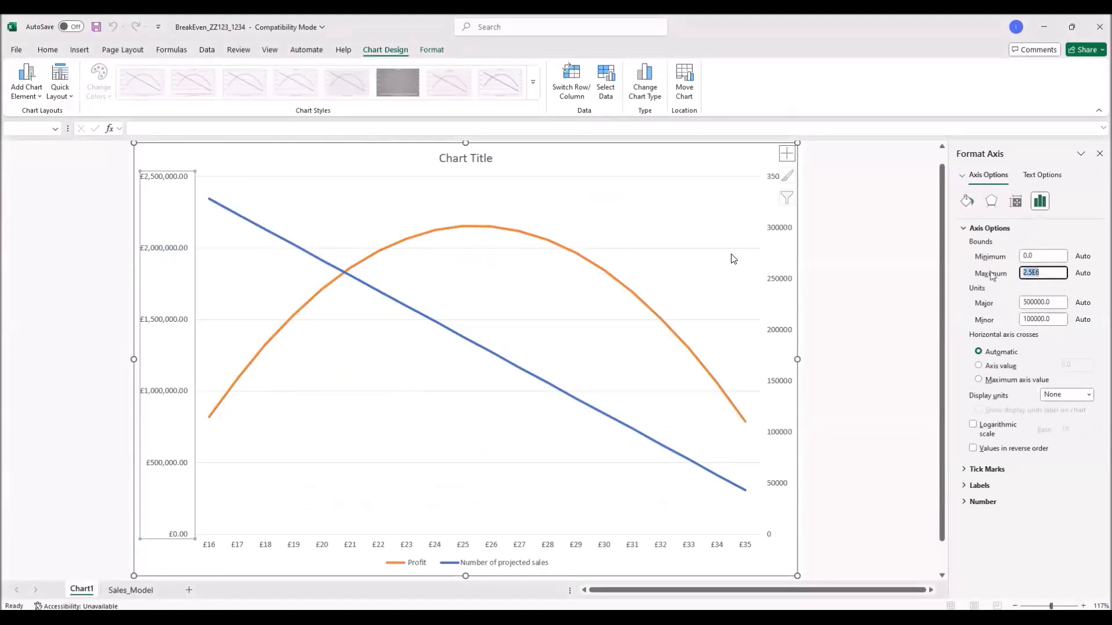
{"action": "type", "text": "2300000"}
{"action": "key", "text": "Return"}
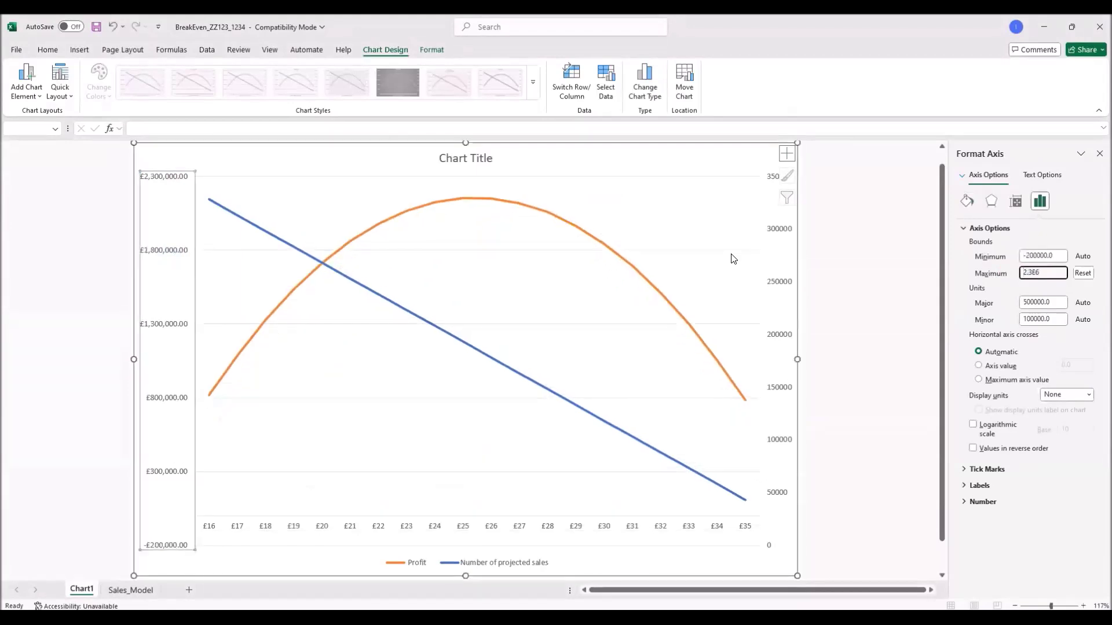
{"action": "left_click", "coordinate": [857, 486]}
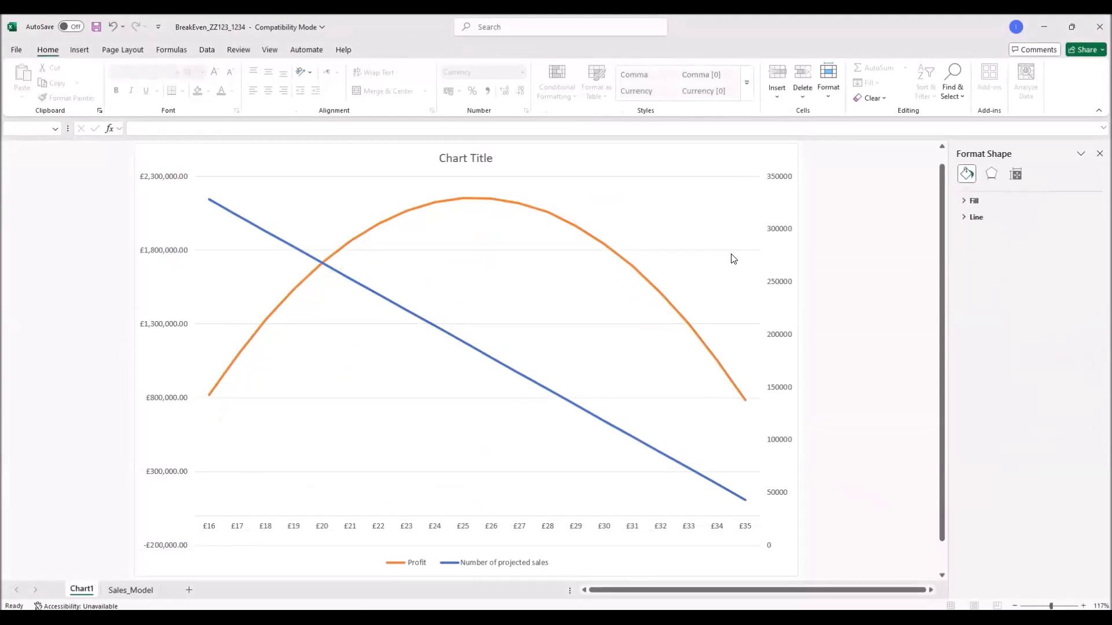
Step: Replace the placeholder chart title with 'Pollution Monitor Sales Projection' in bold
{"action": "key", "text": "alt+Tab"}
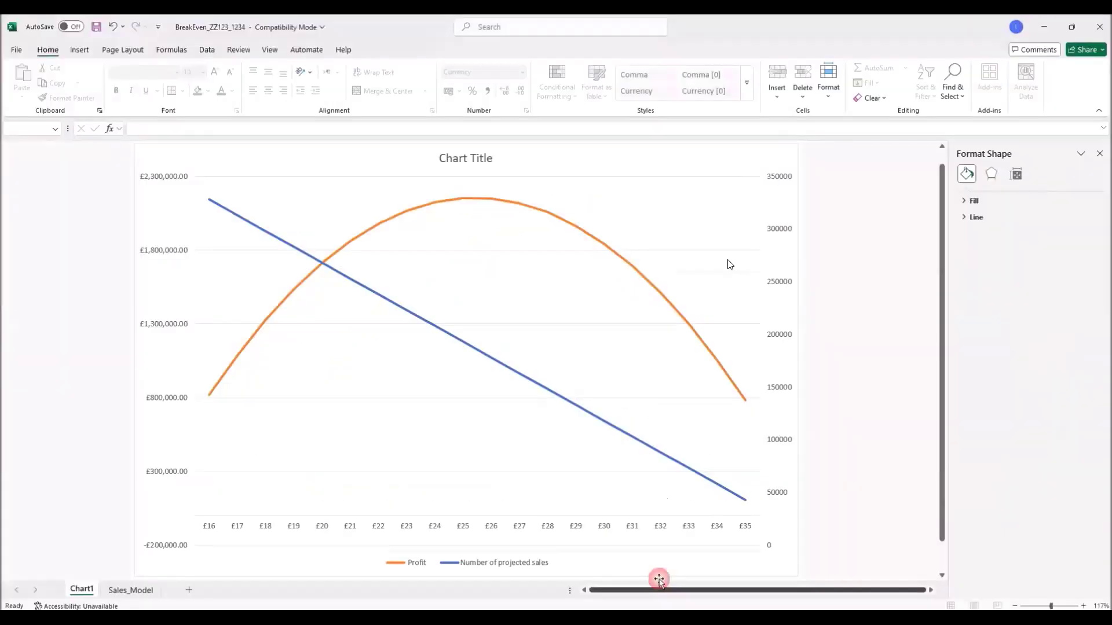
{"action": "type", "text": "P"}
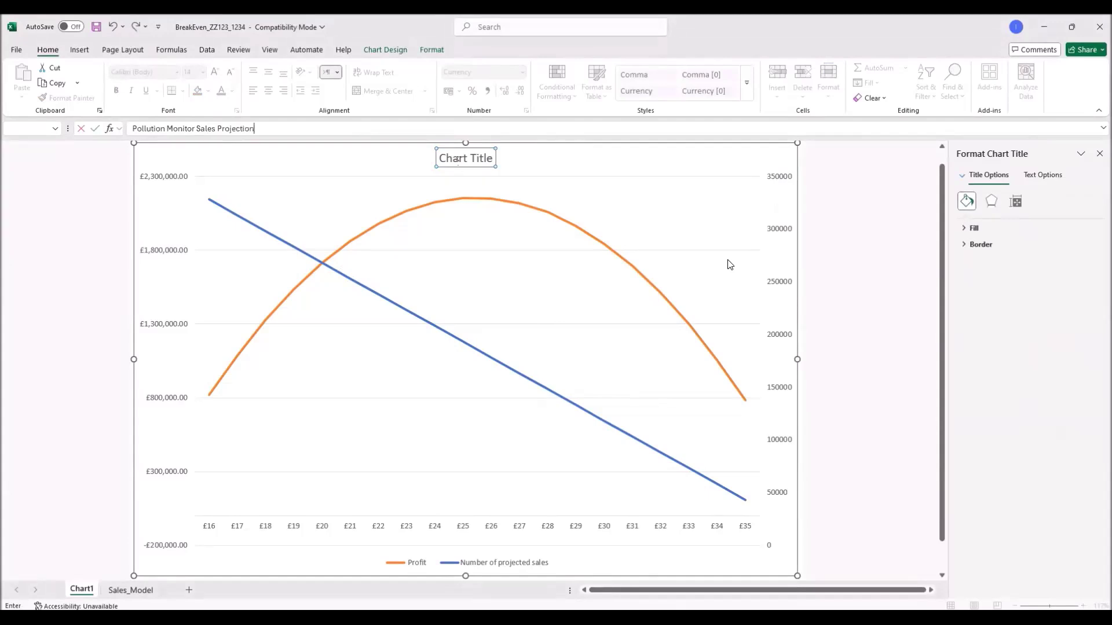
{"action": "key", "text": "Return"}
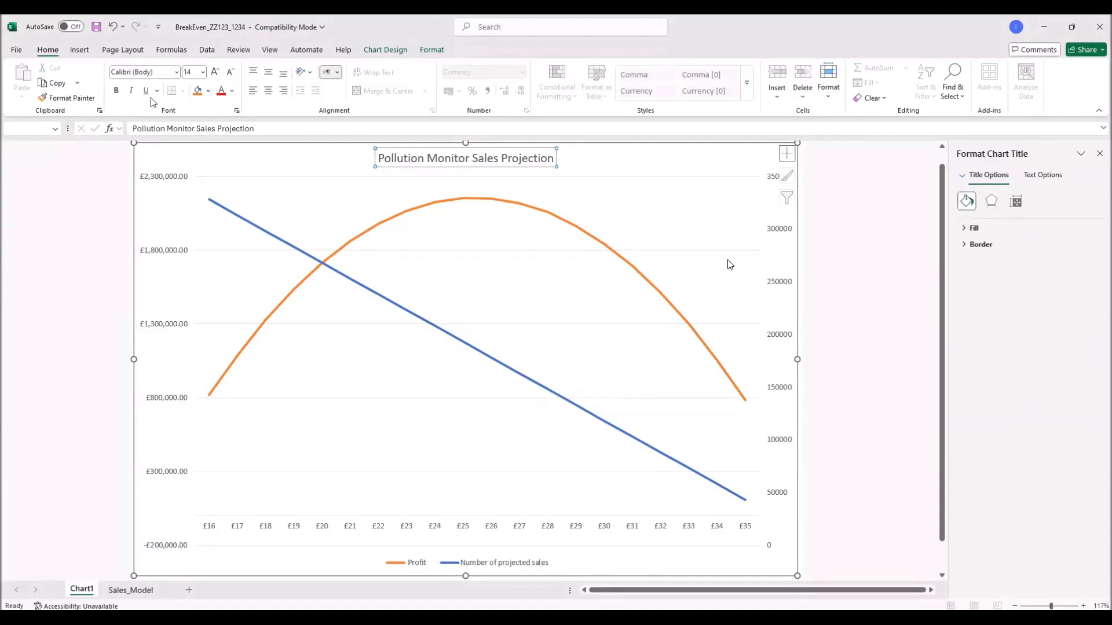
{"action": "left_click", "coordinate": [116, 91]}
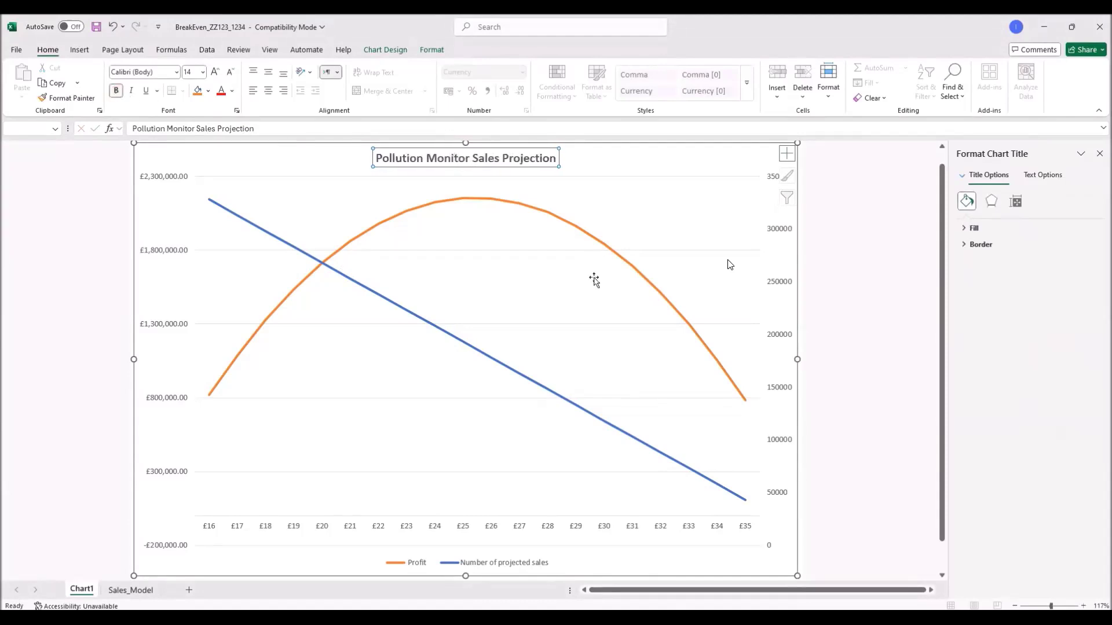
Step: Turn on Axis Titles from Chart Elements for placeholder left, right and bottom titles
{"action": "left_click", "coordinate": [773, 321]}
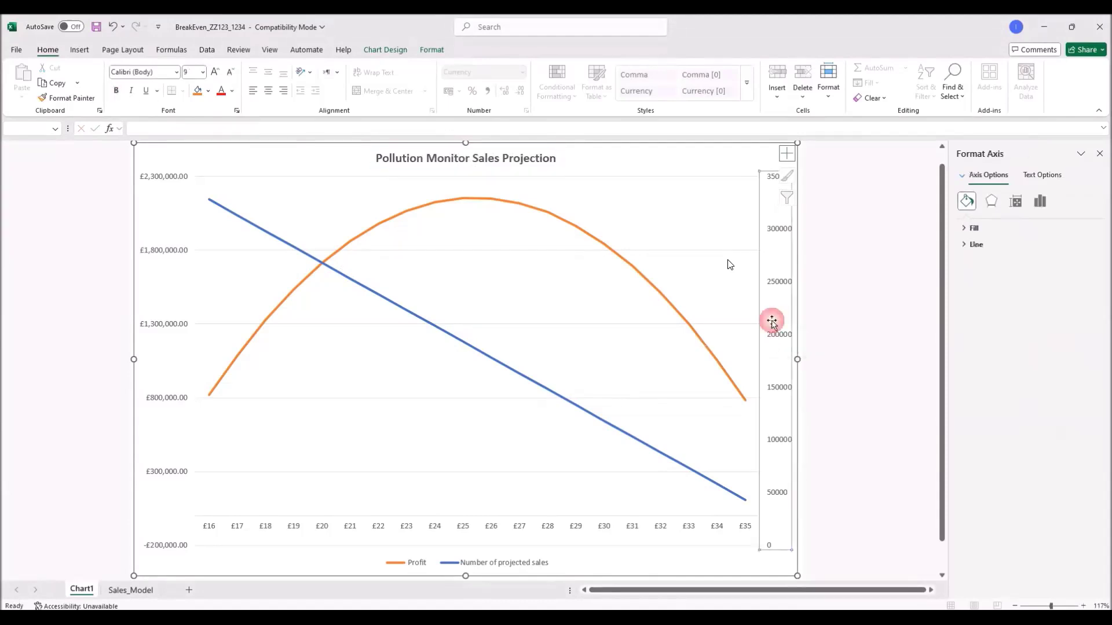
{"action": "left_click", "coordinate": [834, 183]}
{"action": "left_click", "coordinate": [770, 170]}
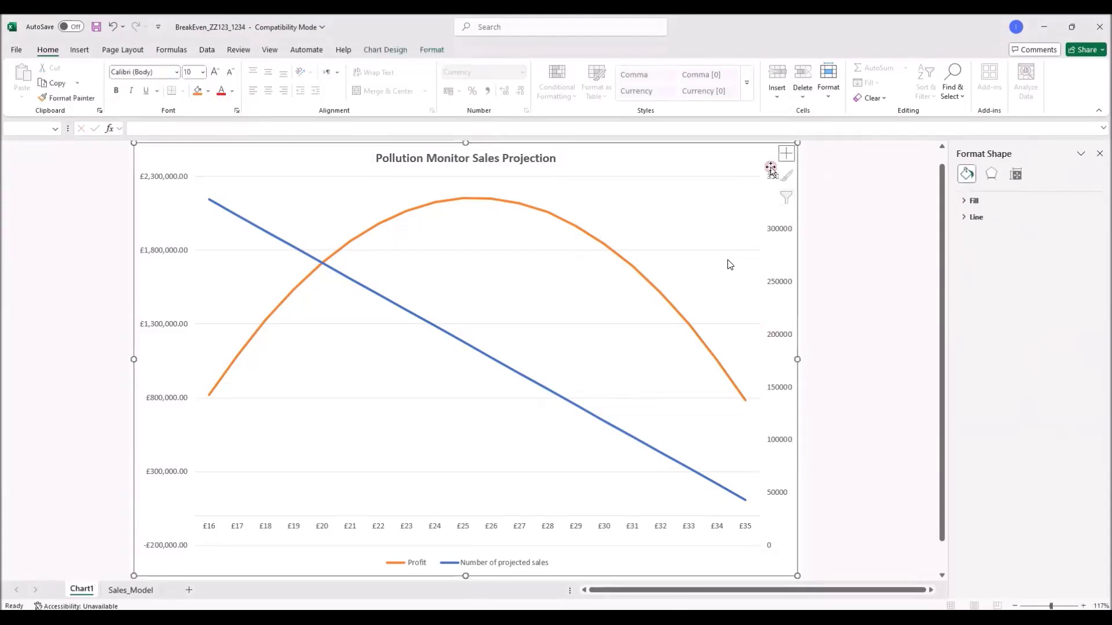
{"action": "left_click", "coordinate": [786, 153]}
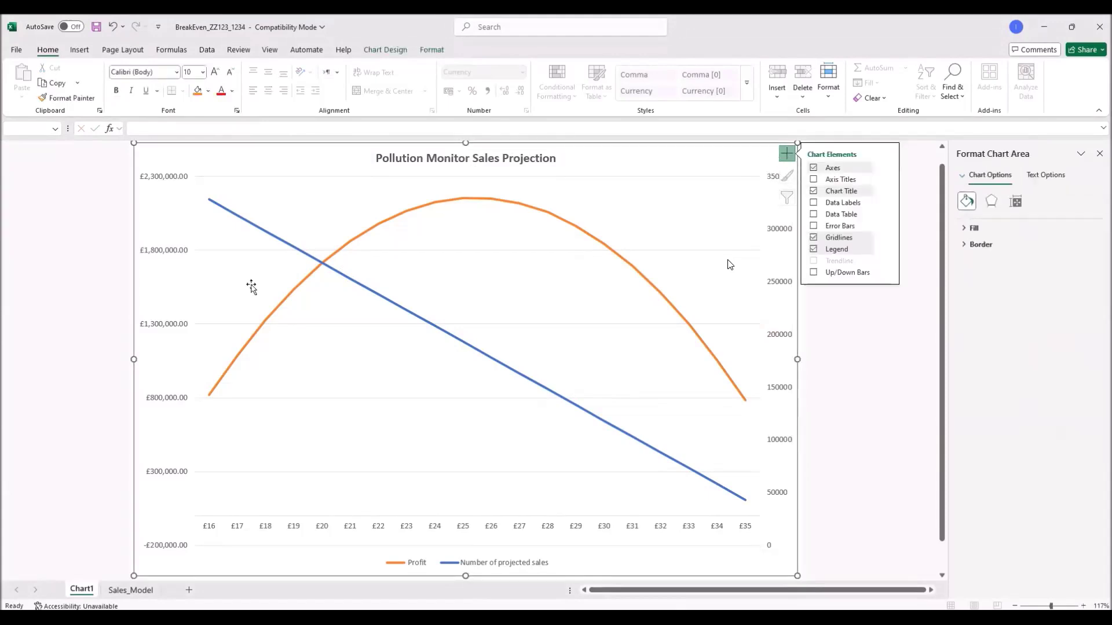
{"action": "left_click", "coordinate": [832, 183]}
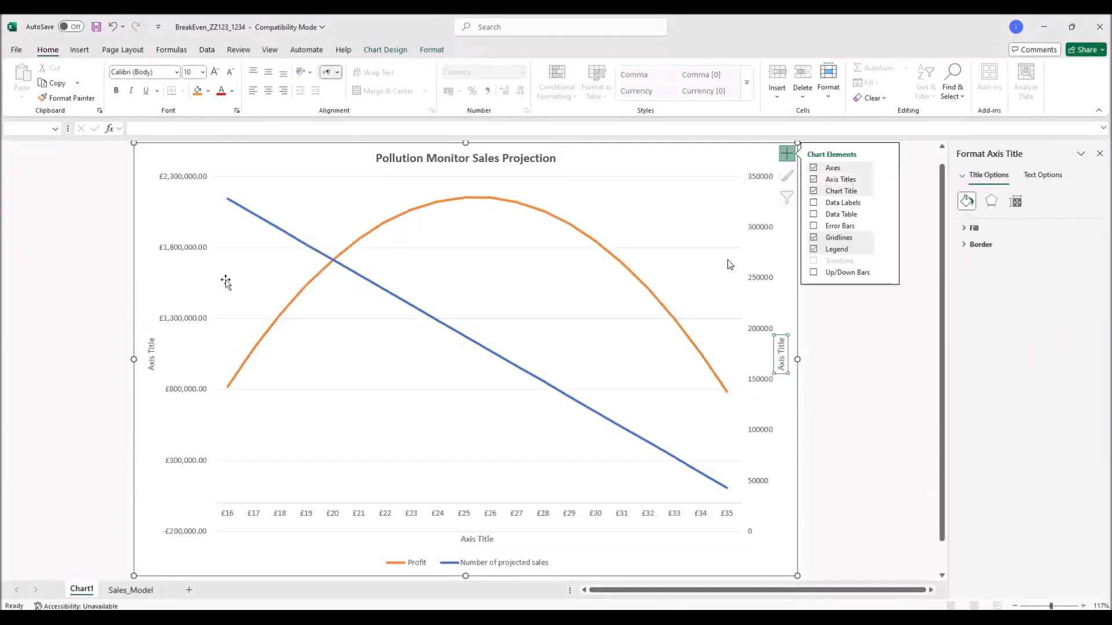
{"action": "left_click", "coordinate": [150, 350]}
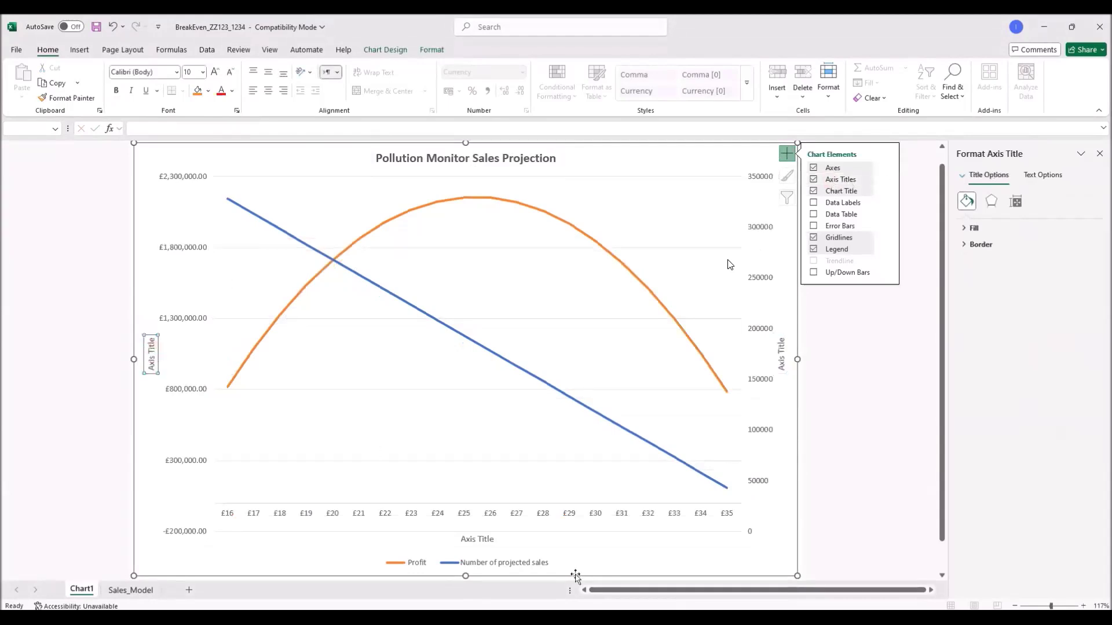
{"action": "left_click", "coordinate": [685, 621]}
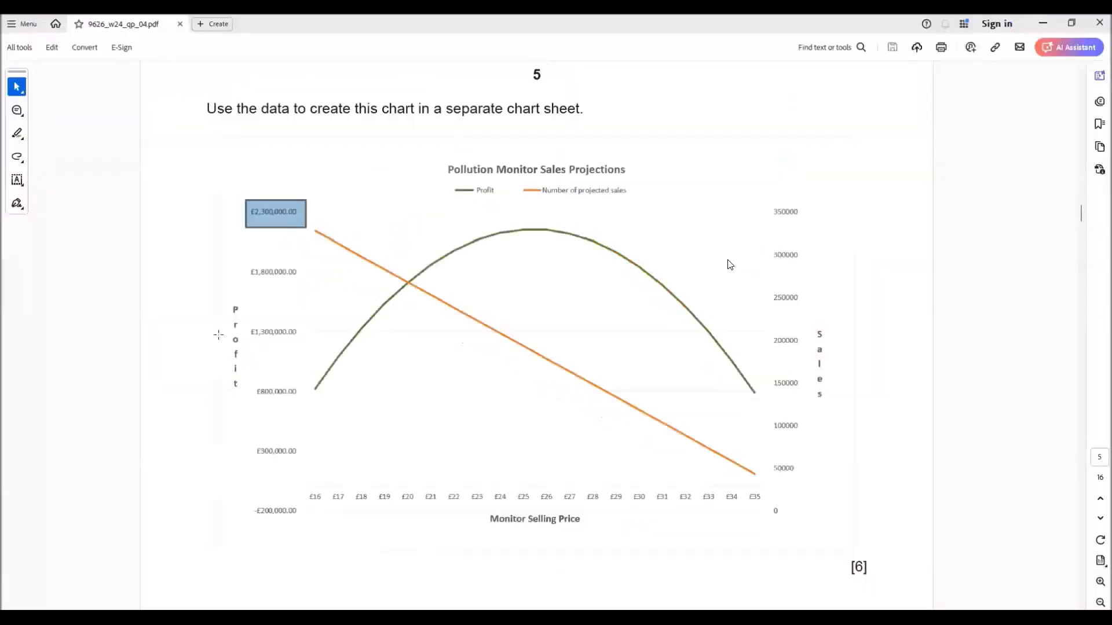
{"action": "key", "text": "alt+Tab"}
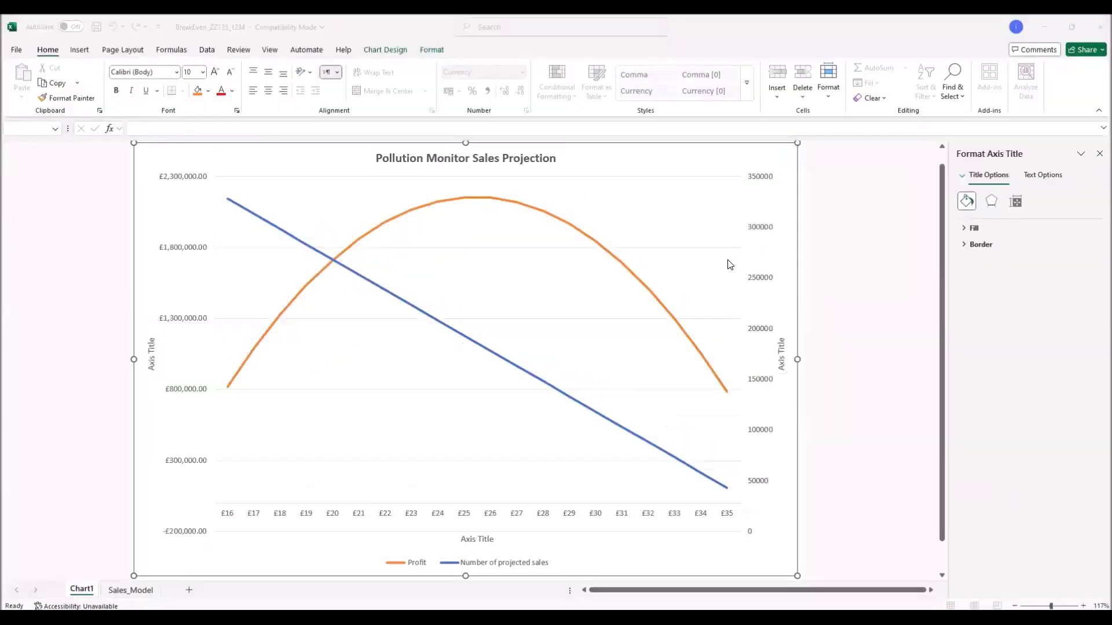
Step: Title the left axis 'Profit' in bold, with Vertical Text orientation
{"action": "type", "text": "Profit"}
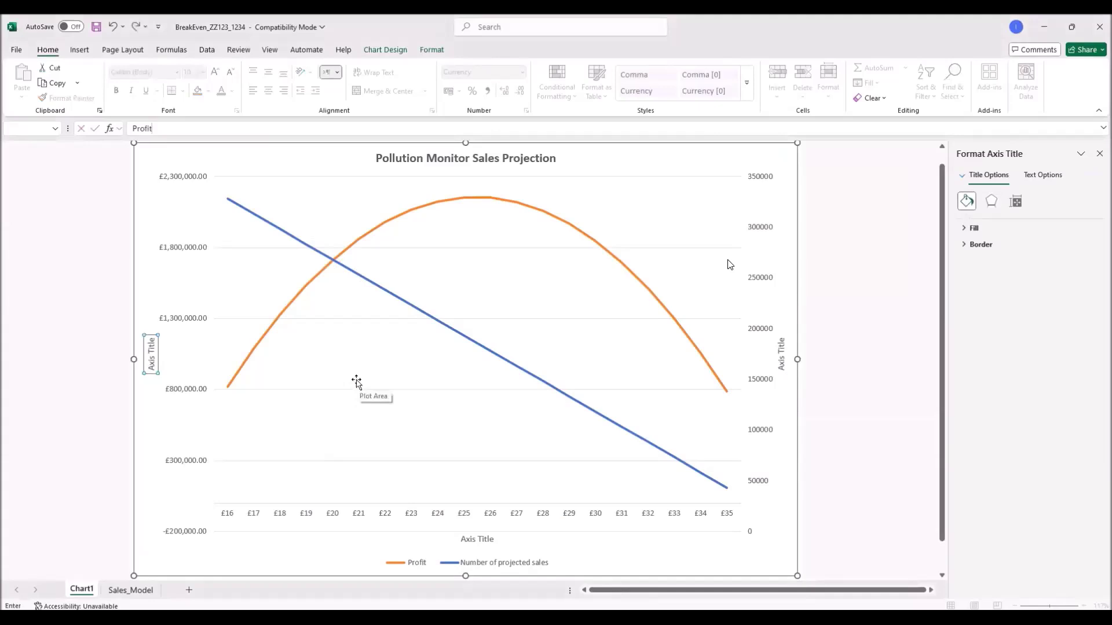
{"action": "key", "text": "Return"}
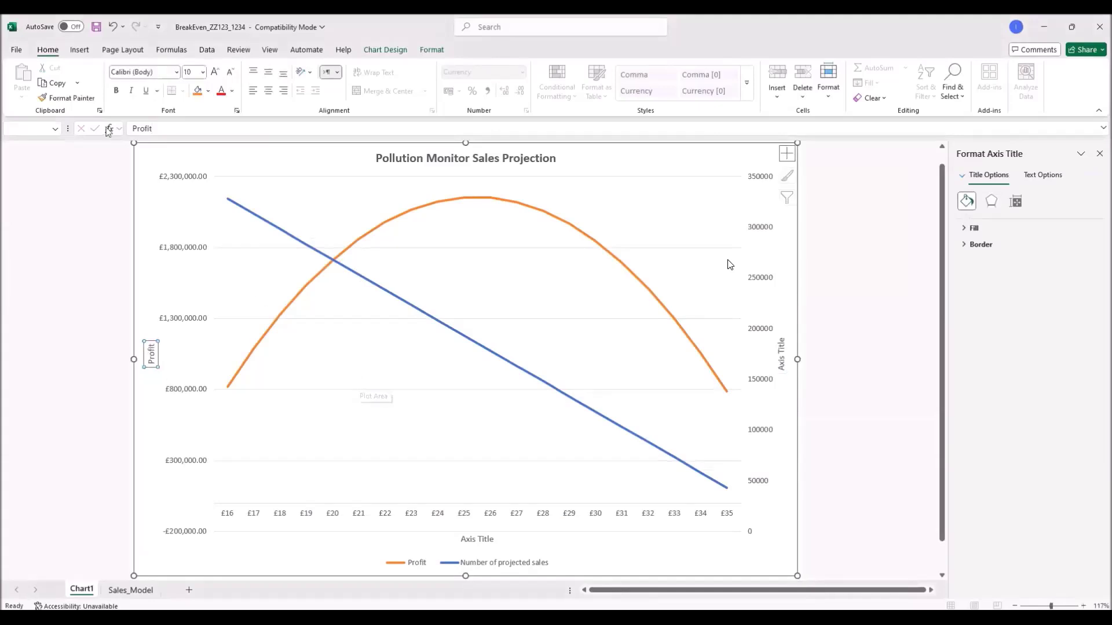
{"action": "left_click", "coordinate": [117, 92]}
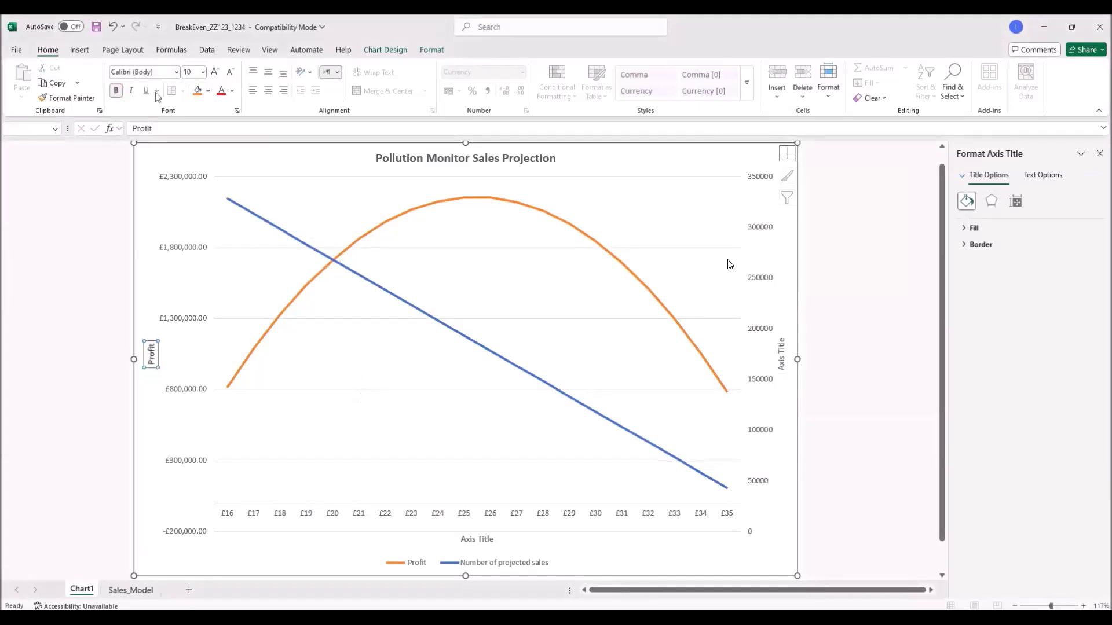
{"action": "left_click", "coordinate": [310, 73]}
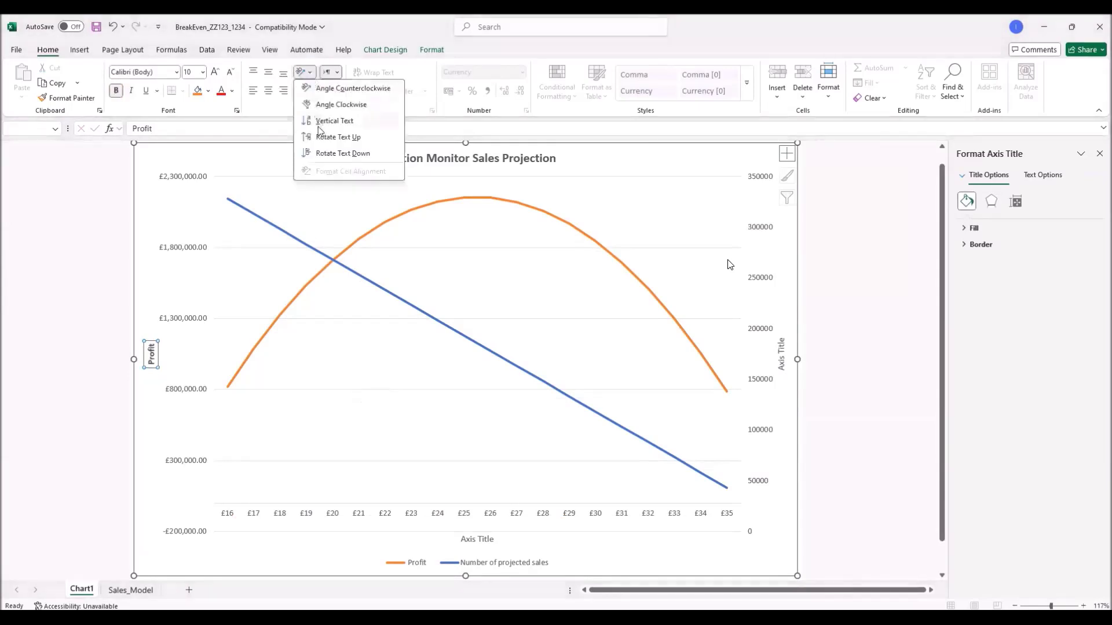
{"action": "left_click", "coordinate": [319, 123]}
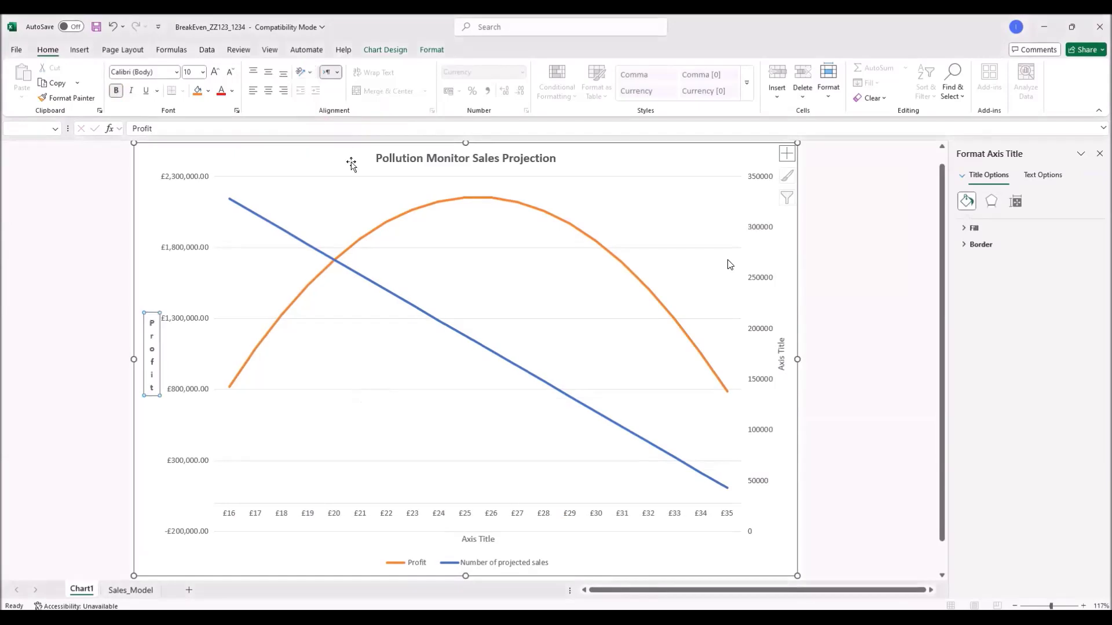
{"action": "left_click", "coordinate": [780, 362]}
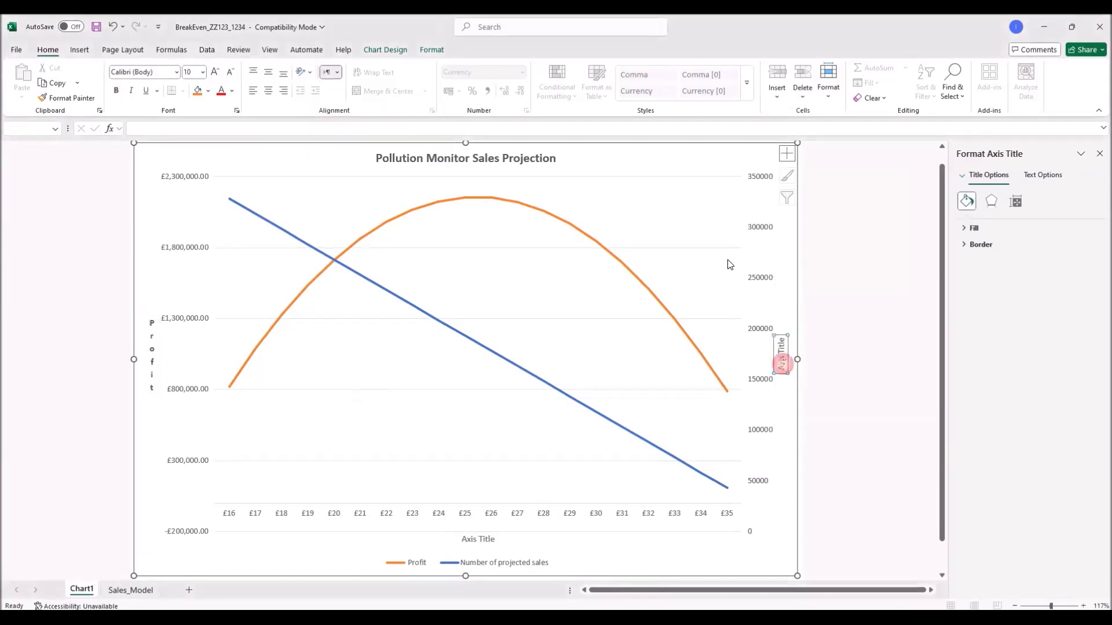
Step: Title the right axis 'Sales' in bold, with its letters stacked vertically
{"action": "type", "text": "Sa"}
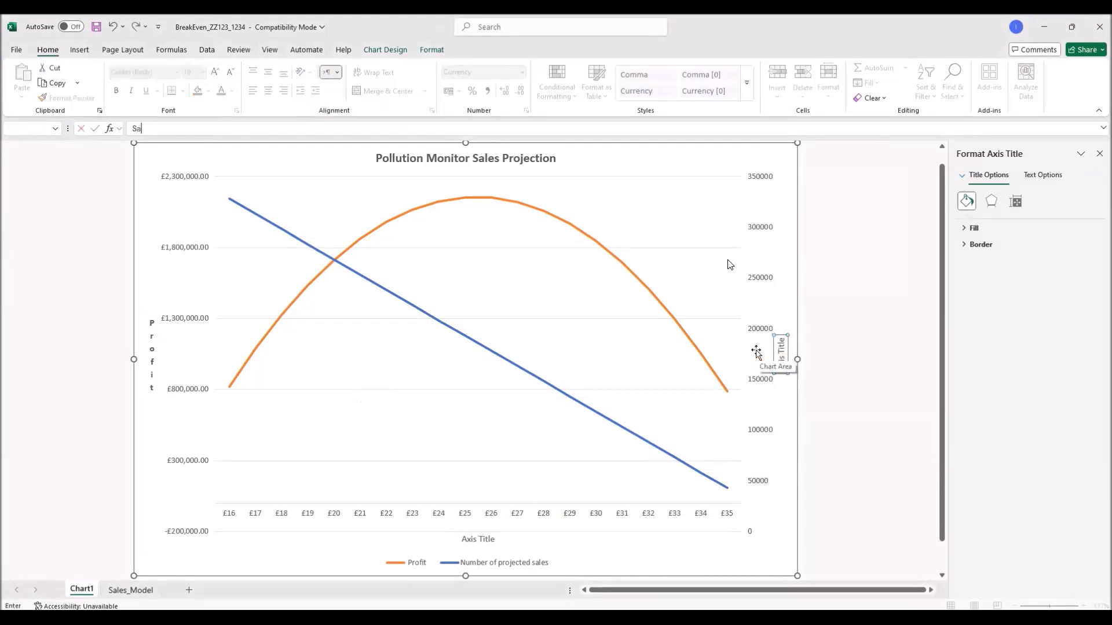
{"action": "type", "text": "les"}
{"action": "key", "text": "Return"}
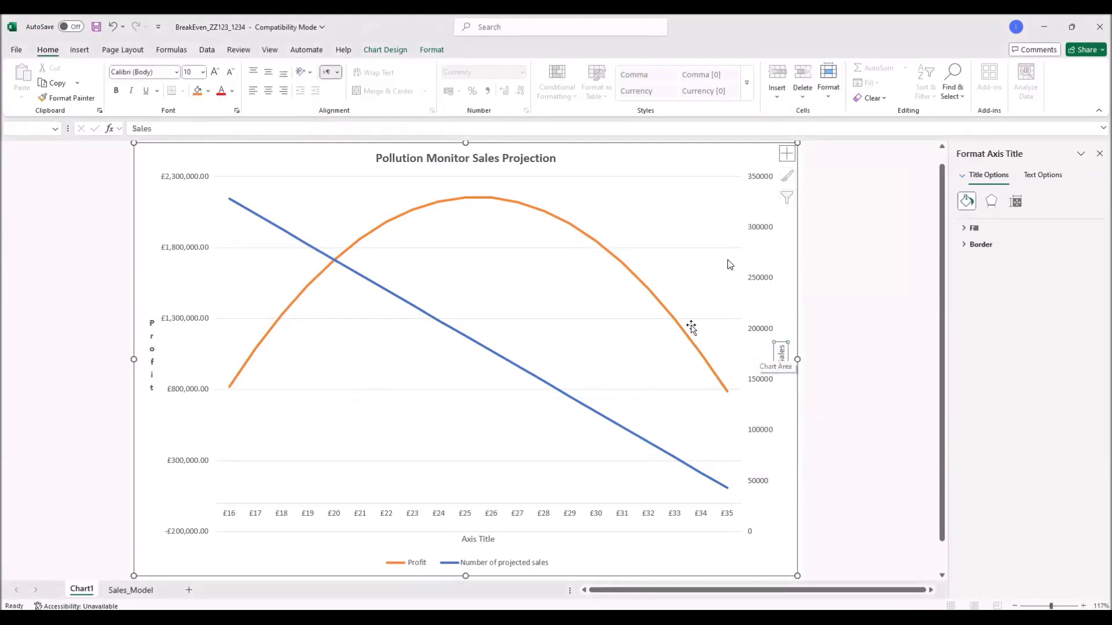
{"action": "left_click", "coordinate": [115, 92]}
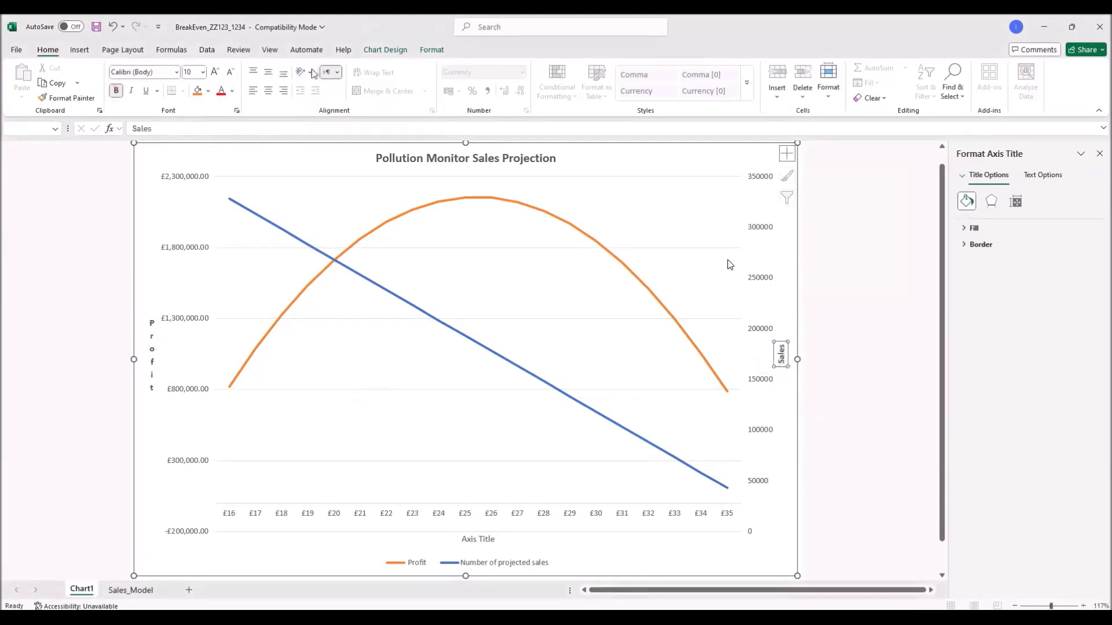
{"action": "left_click", "coordinate": [312, 72]}
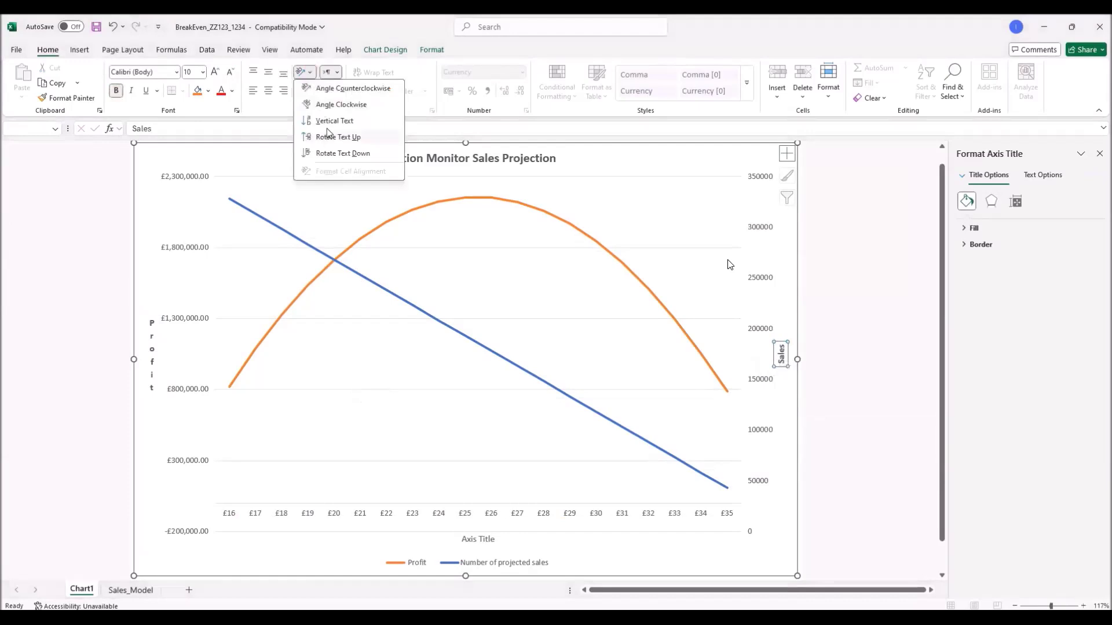
{"action": "left_click", "coordinate": [328, 122]}
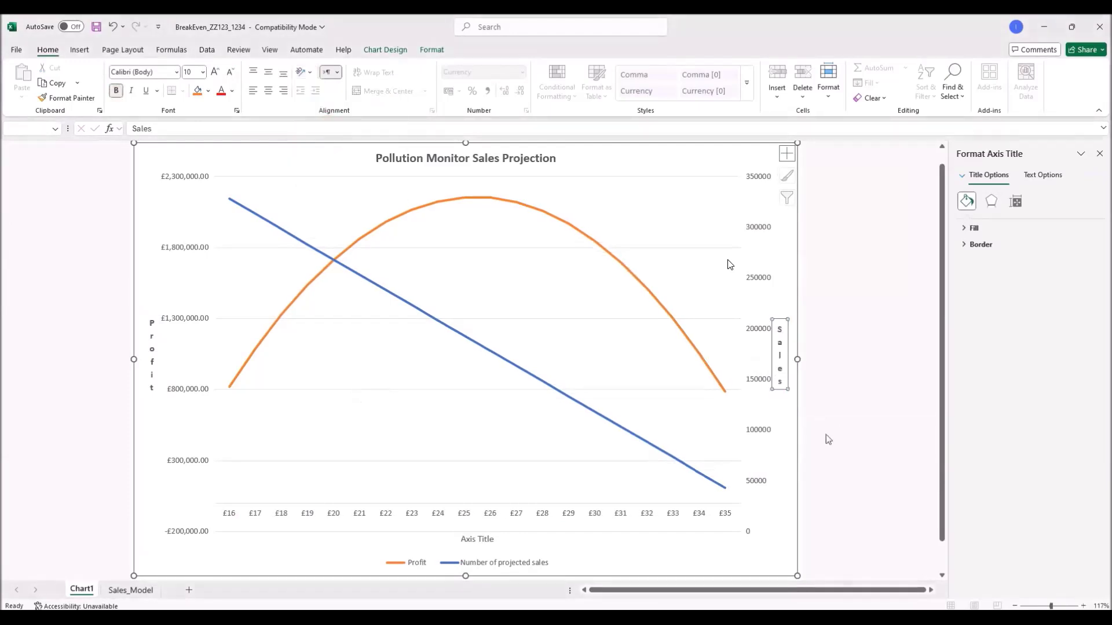
{"action": "key", "text": "alt+Tab"}
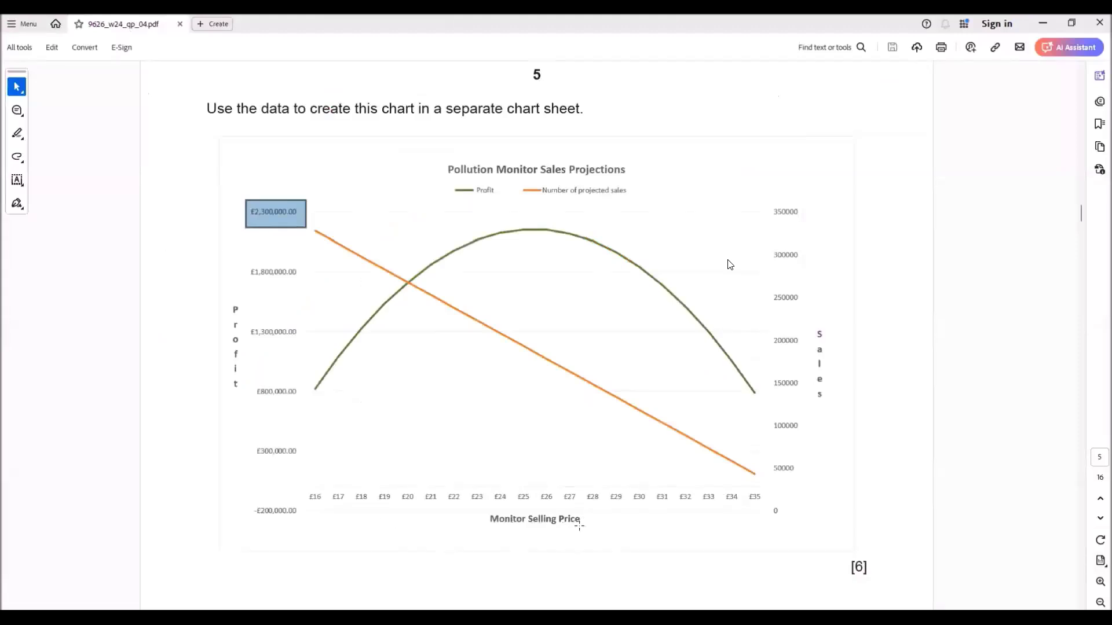
Step: Rename the bottom axis title to 'Monitor Selling Price' and make it bold
{"action": "key", "text": "alt+Tab"}
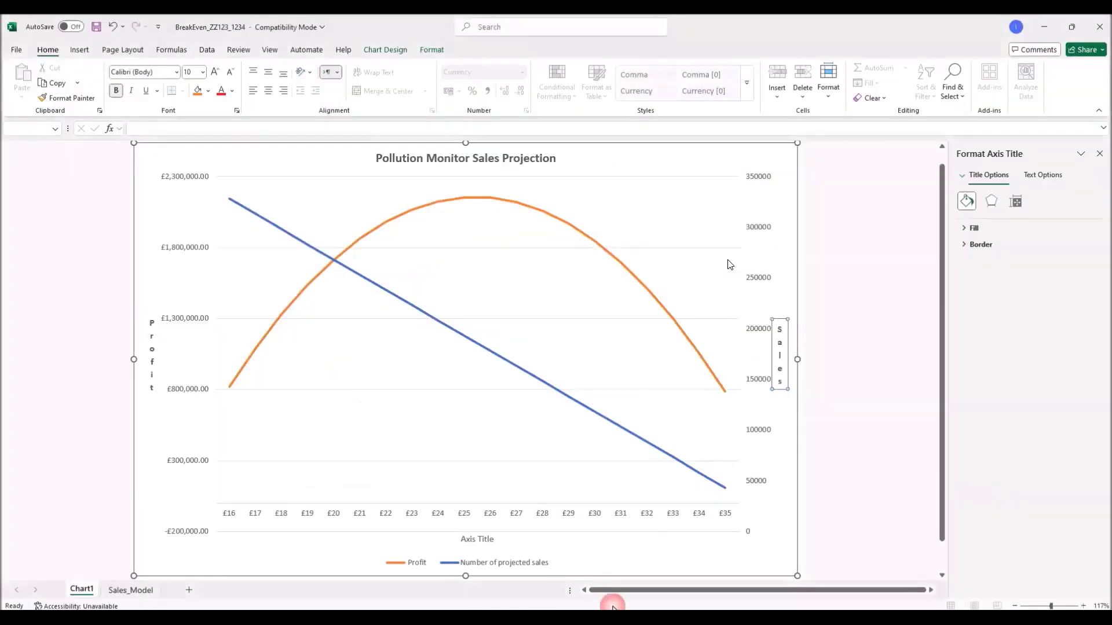
{"action": "type", "text": "Monitor Selling Price"}
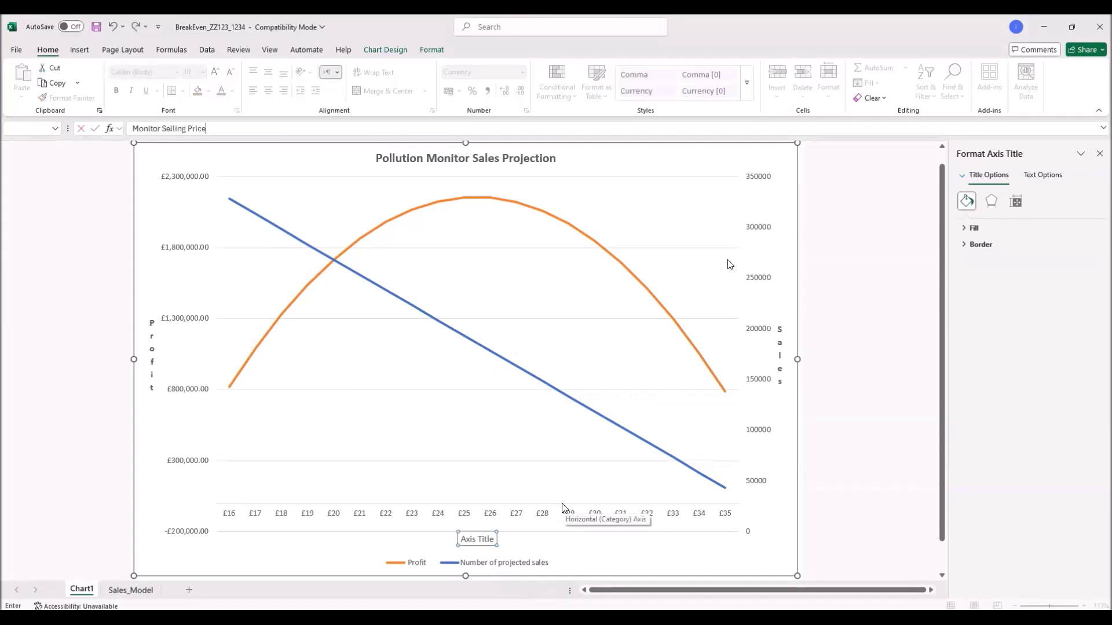
{"action": "key", "text": "Return"}
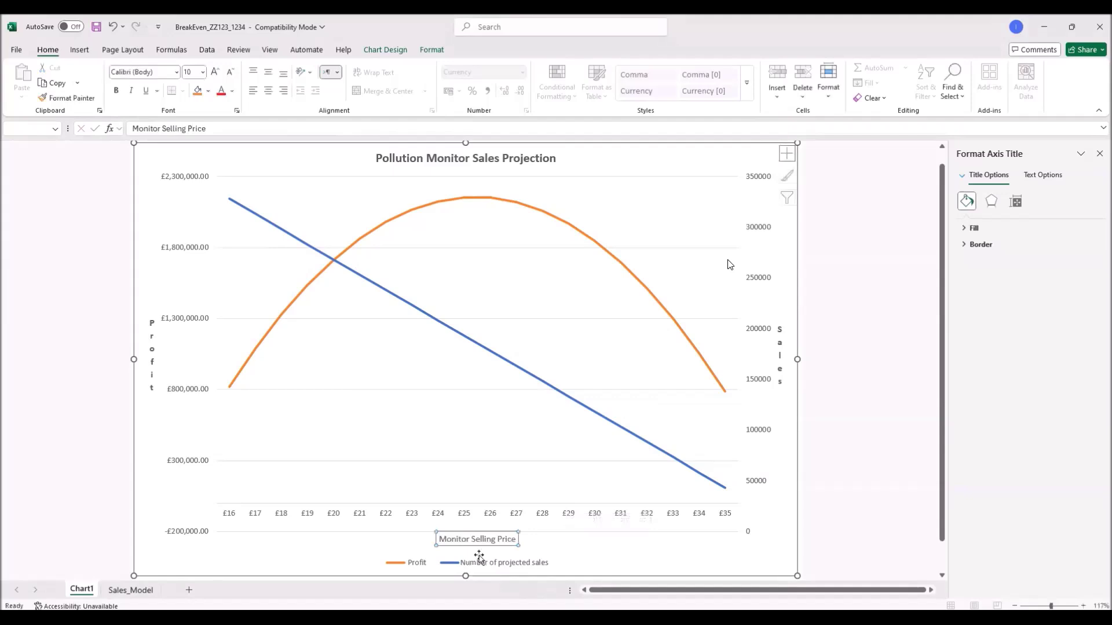
{"action": "left_click", "coordinate": [485, 546]}
{"action": "left_click", "coordinate": [116, 91]}
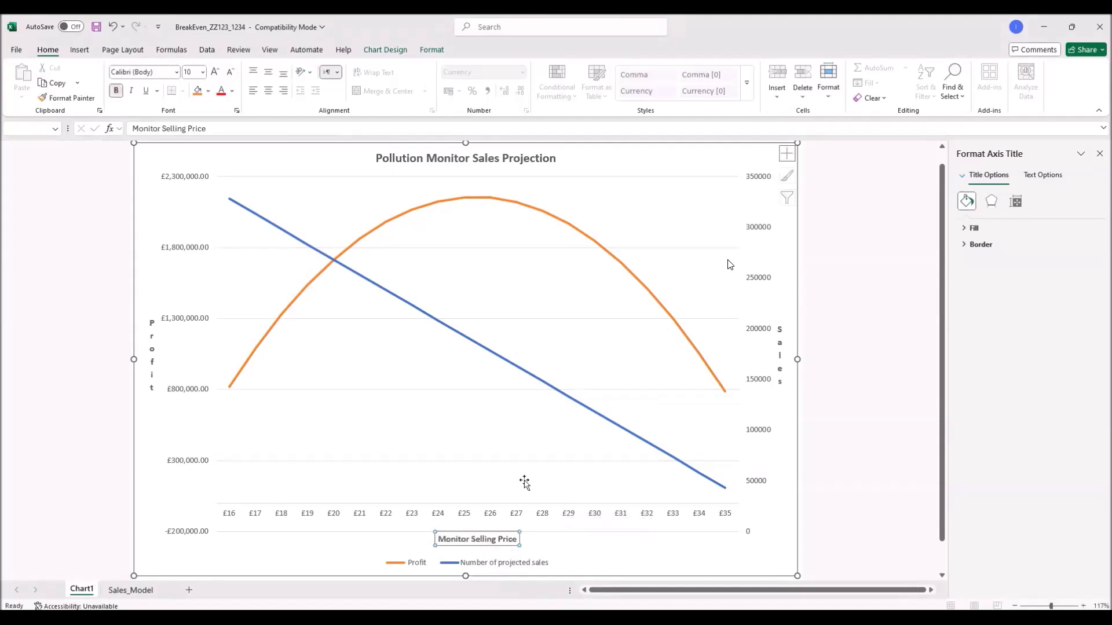
{"action": "key", "text": "alt+Tab"}
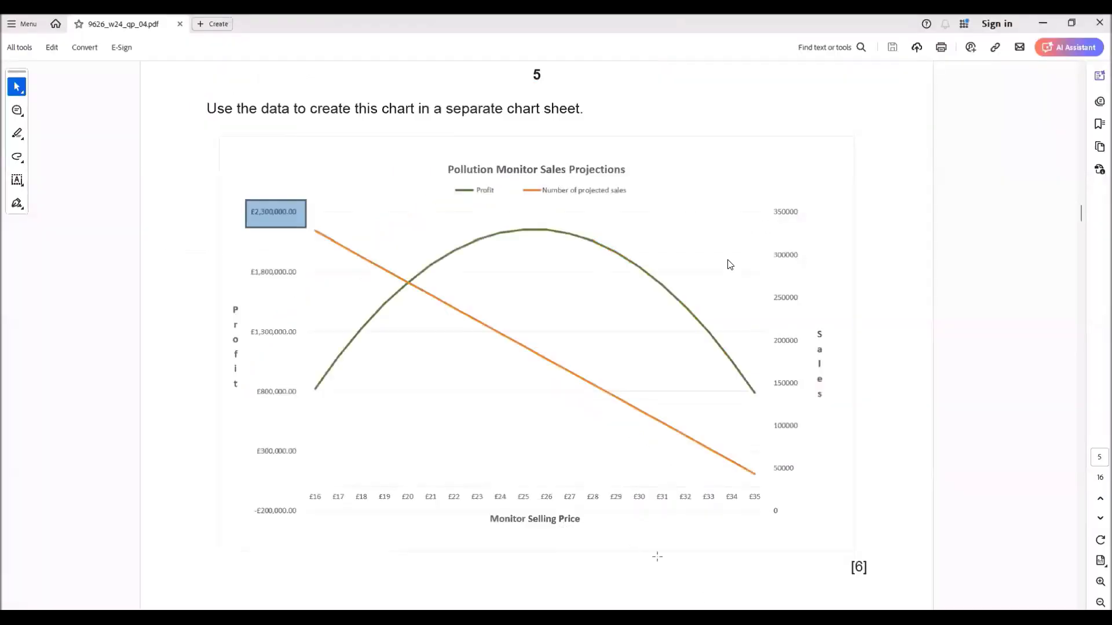
{"action": "key", "text": "alt+Tab"}
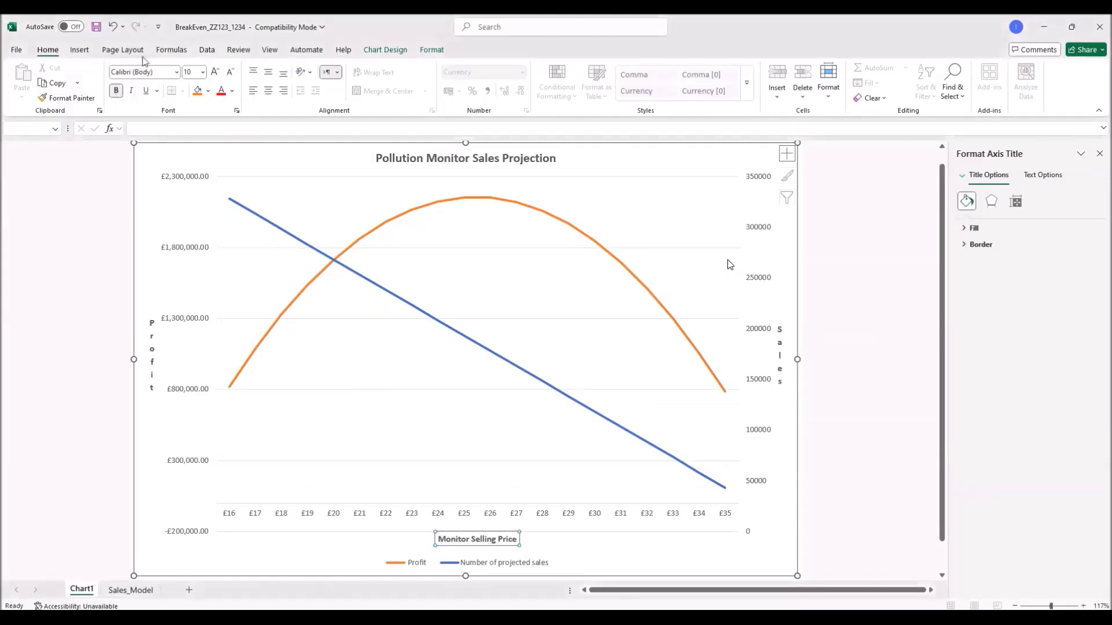
Step: Set the Monitor Selling Price, Profit and Sales axis titles to 12 pt font size
{"action": "left_click", "coordinate": [202, 74]}
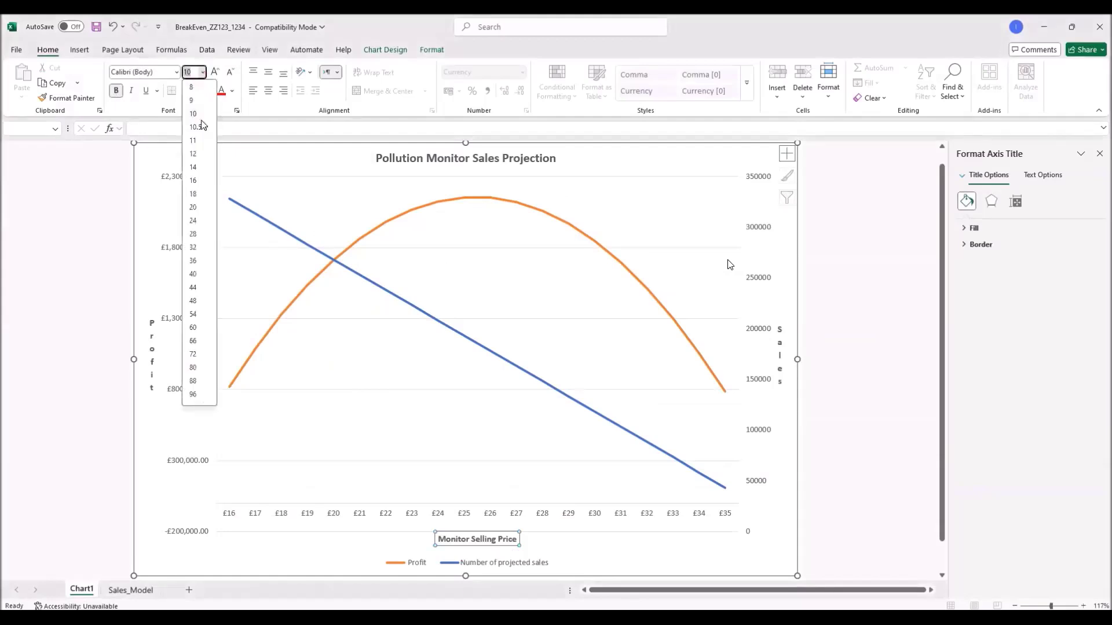
{"action": "left_click", "coordinate": [201, 154]}
{"action": "left_click", "coordinate": [155, 339]}
{"action": "left_click", "coordinate": [203, 72]}
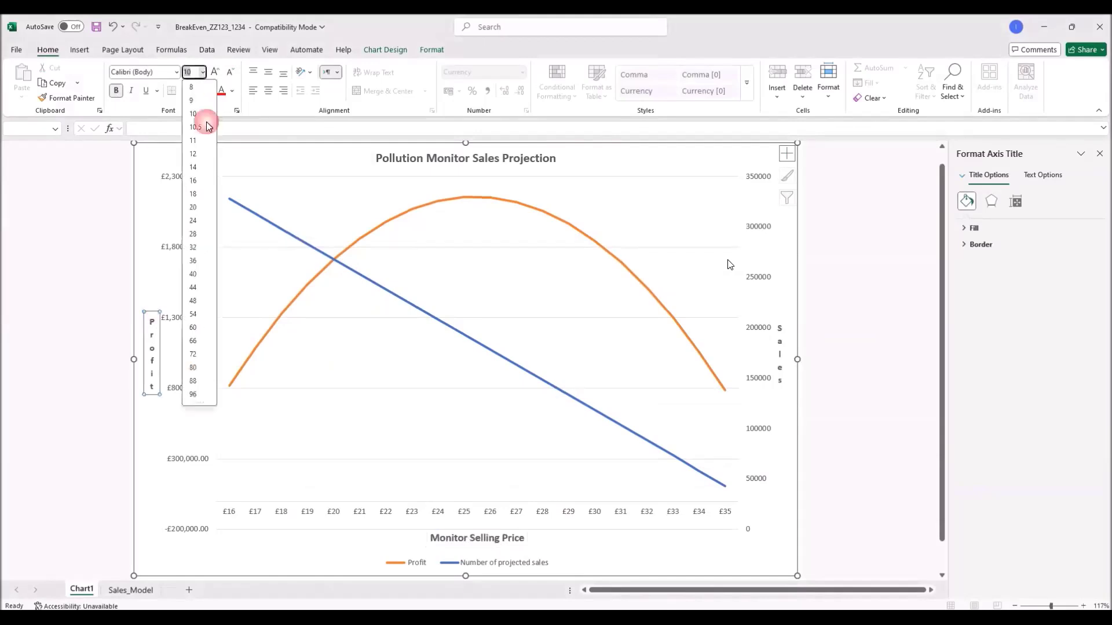
{"action": "left_click", "coordinate": [199, 155]}
{"action": "left_click", "coordinate": [782, 340]}
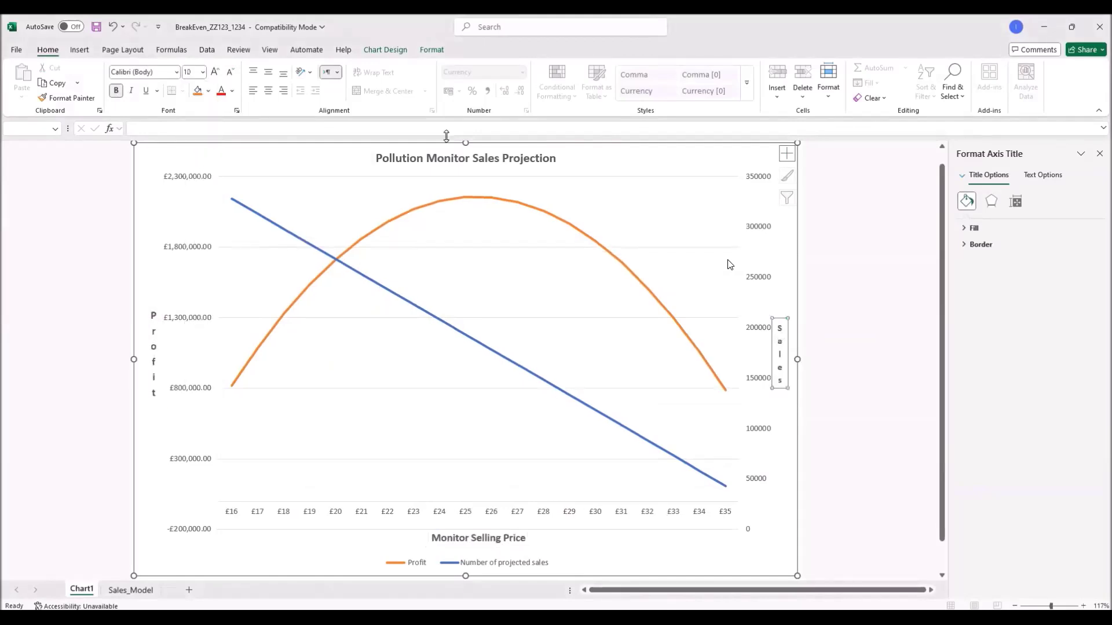
{"action": "left_click", "coordinate": [202, 73]}
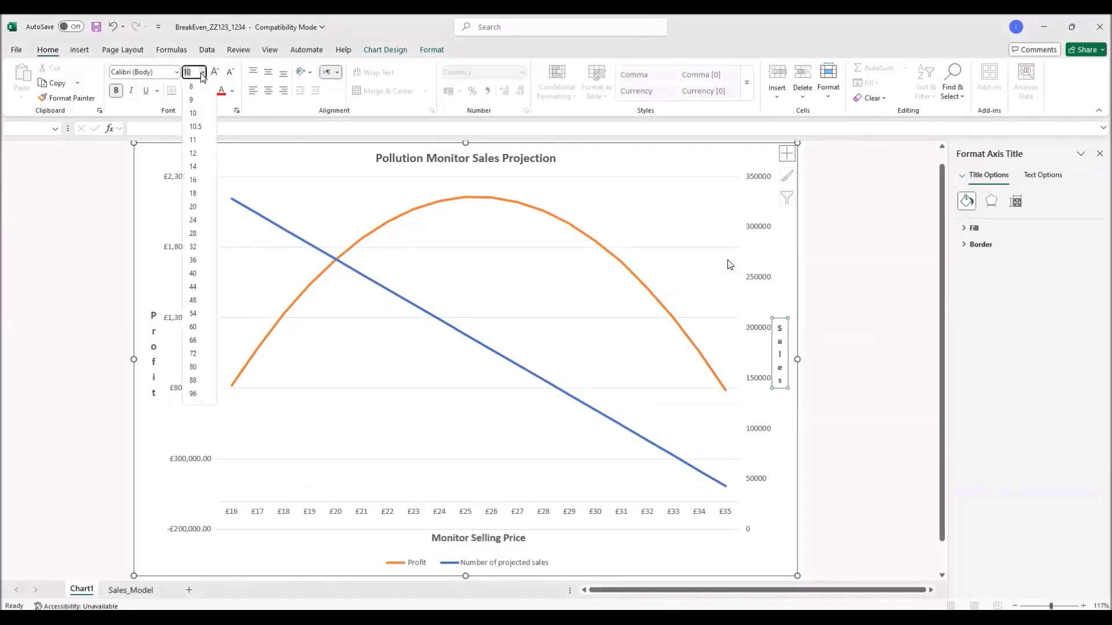
{"action": "left_click", "coordinate": [194, 154]}
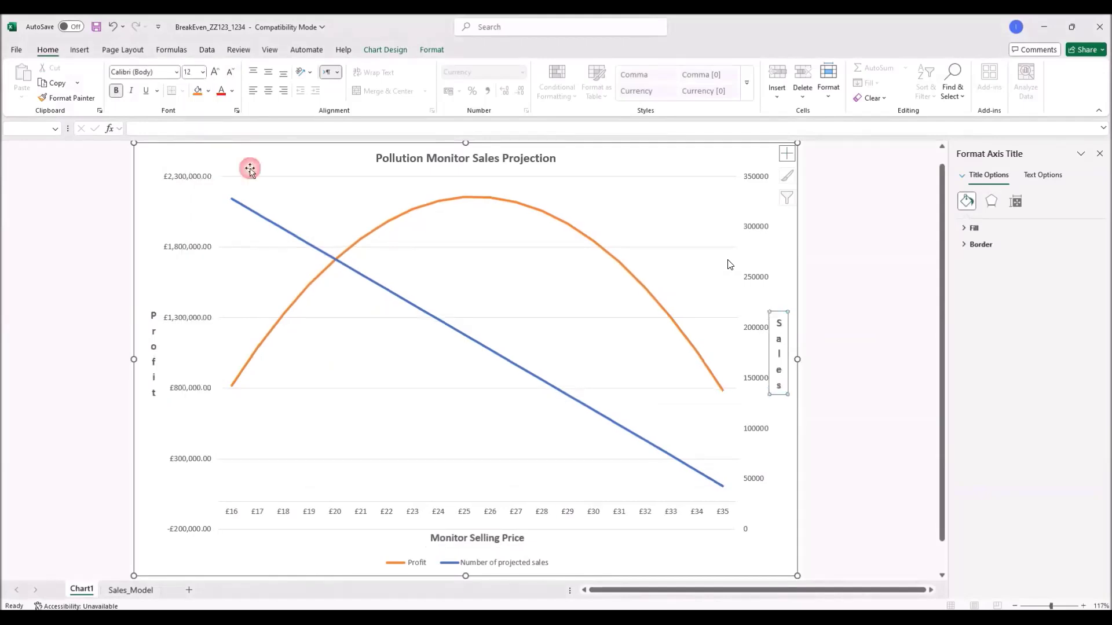
{"action": "left_click", "coordinate": [881, 426]}
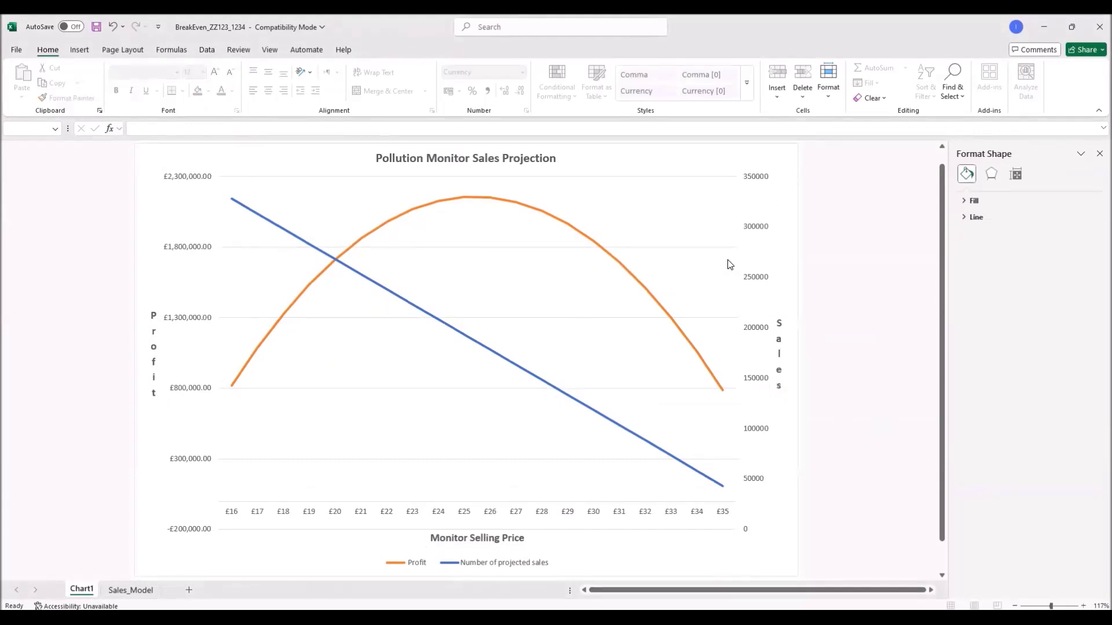
{"action": "key", "text": "alt+Tab"}
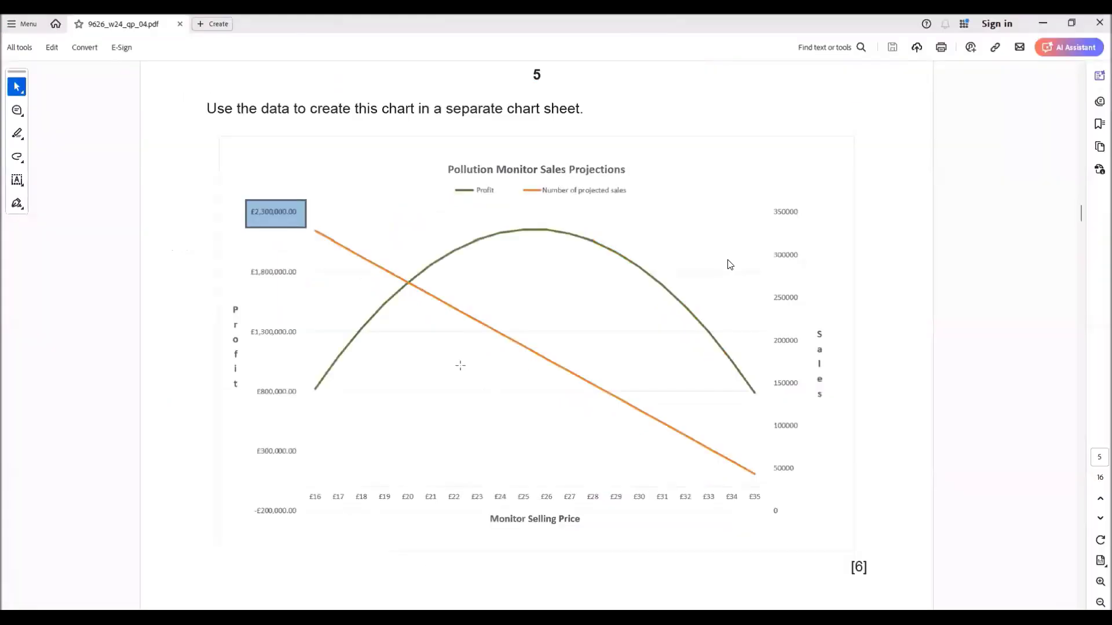
Step: Inspect where the legend sits on the PDF's reference chart, then return to Excel
{"action": "left_click", "coordinate": [611, 183]}
{"action": "left_click", "coordinate": [461, 189]}
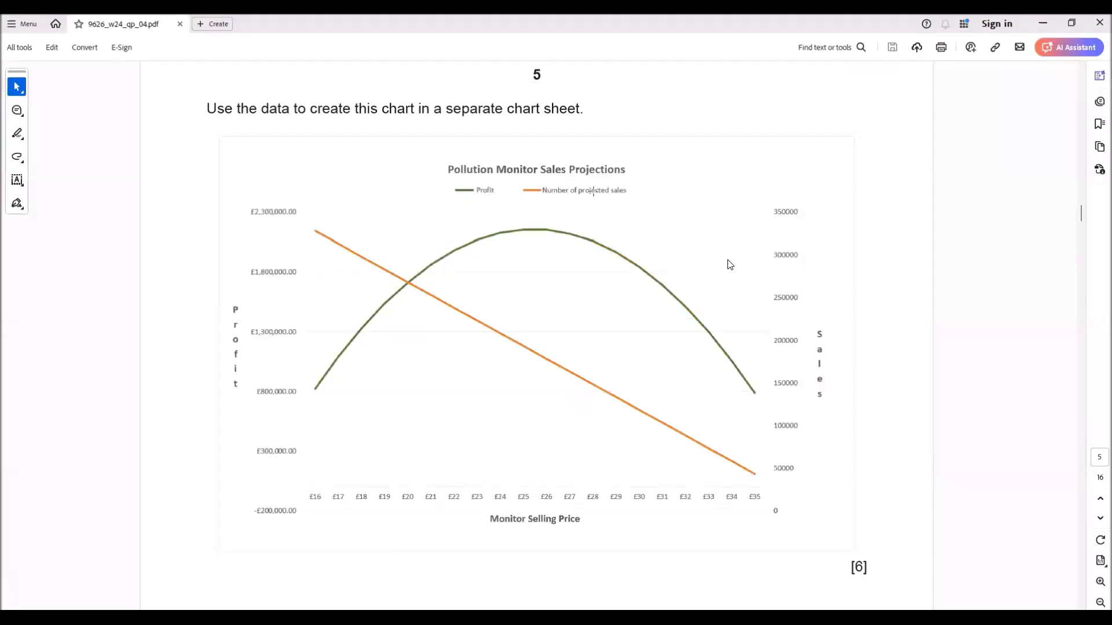
{"action": "mouse_move", "coordinate": [689, 619]}
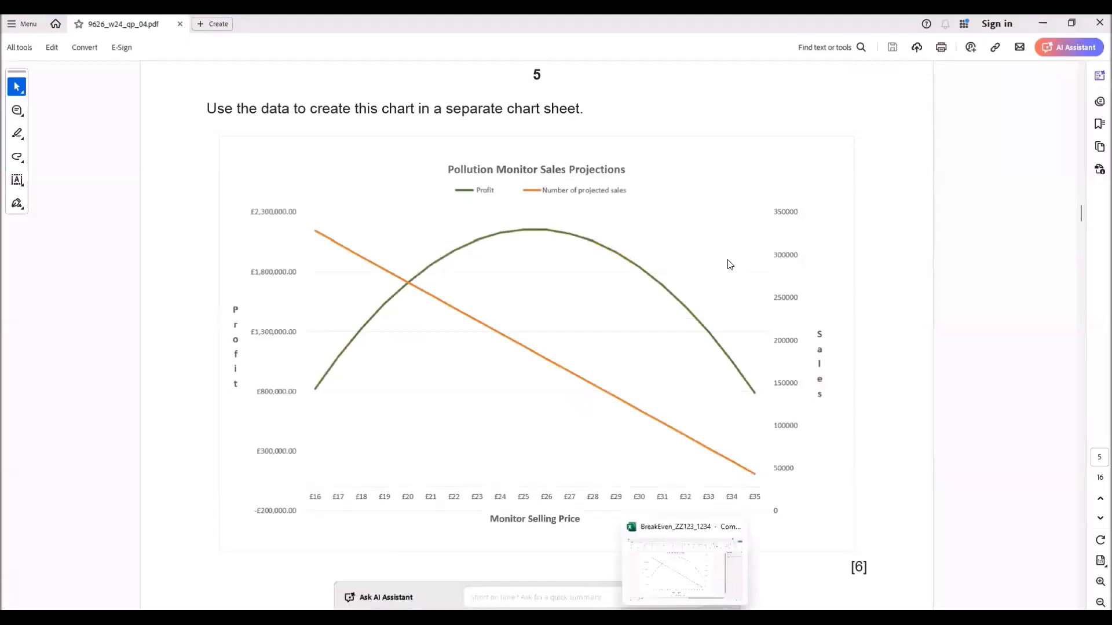
{"action": "left_click", "coordinate": [660, 567]}
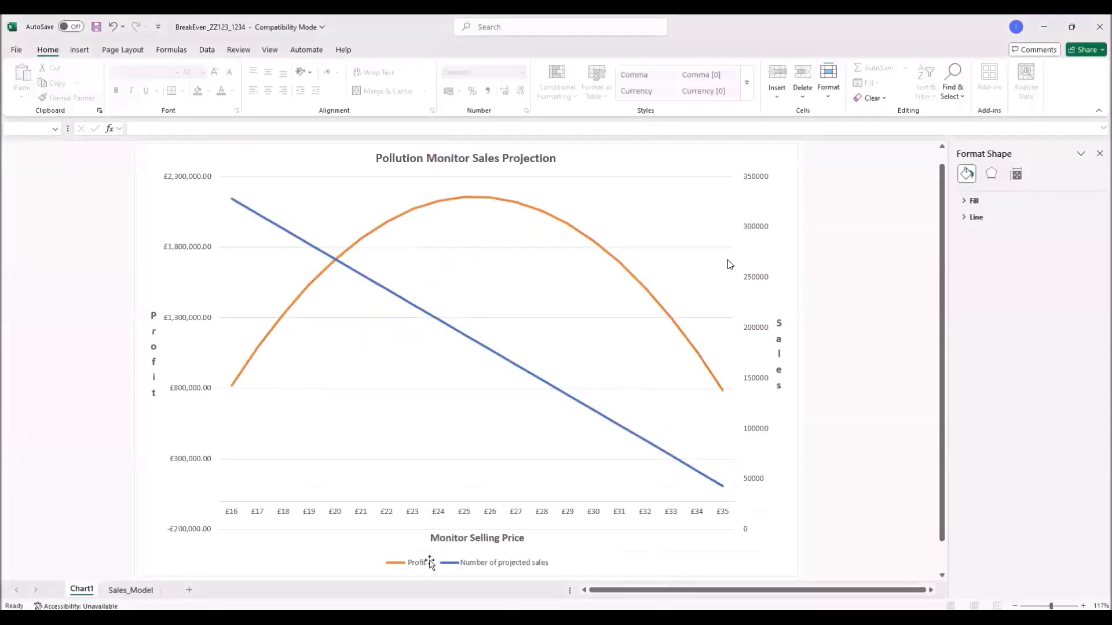
Step: Set the legend position to Top, beneath the Pollution Monitor Sales Projection title
{"action": "left_click", "coordinate": [431, 563]}
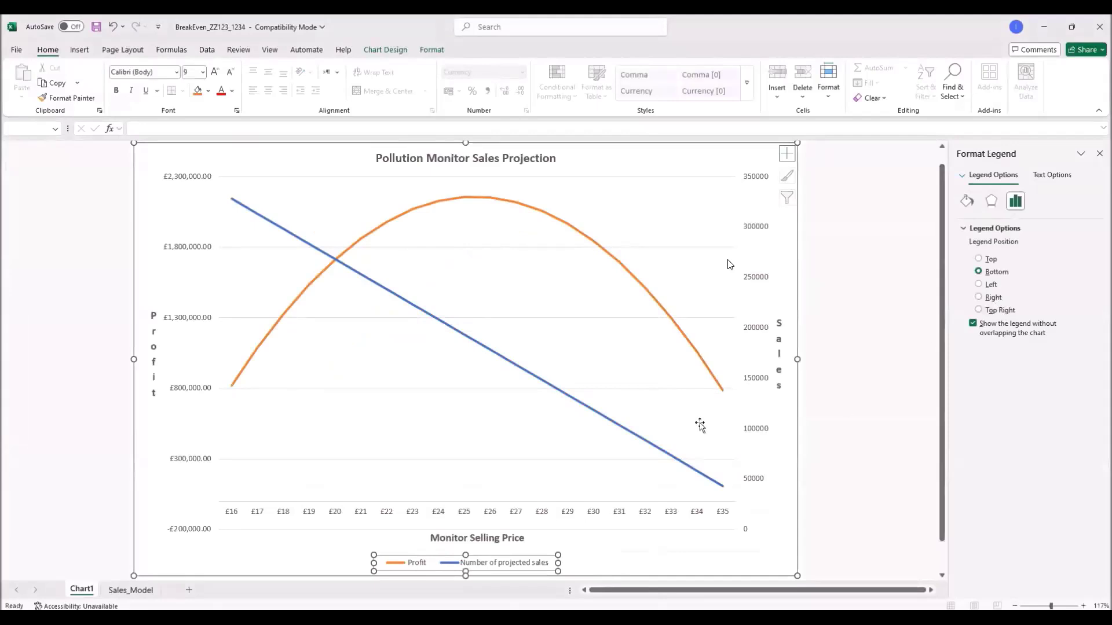
{"action": "right_click", "coordinate": [532, 563]}
{"action": "left_click", "coordinate": [826, 435]}
{"action": "left_click", "coordinate": [992, 259]}
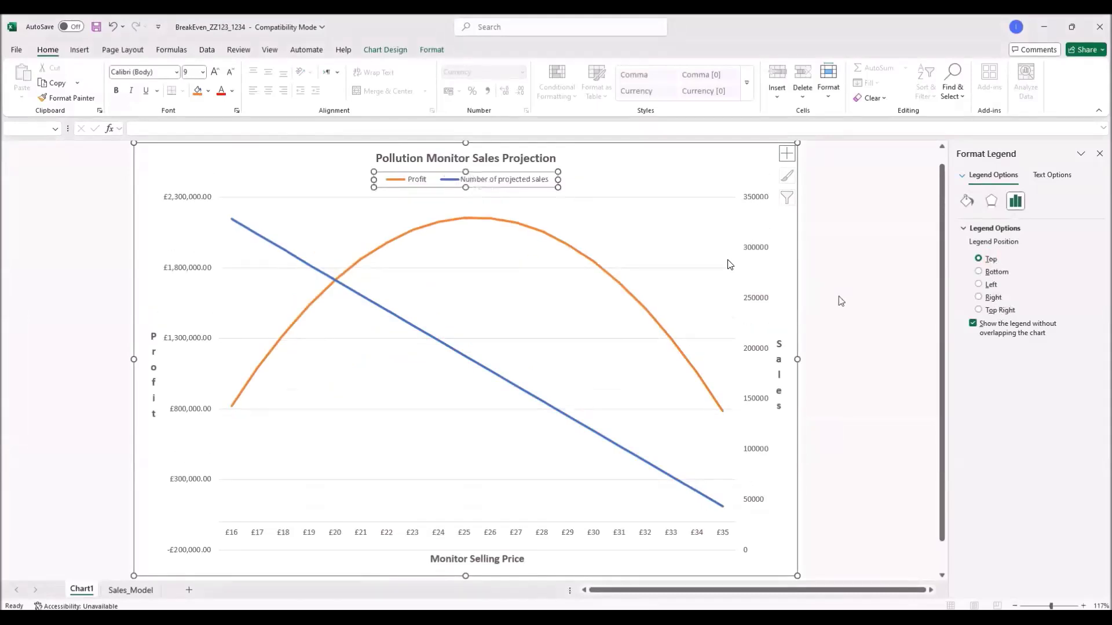
{"action": "left_click", "coordinate": [494, 220]}
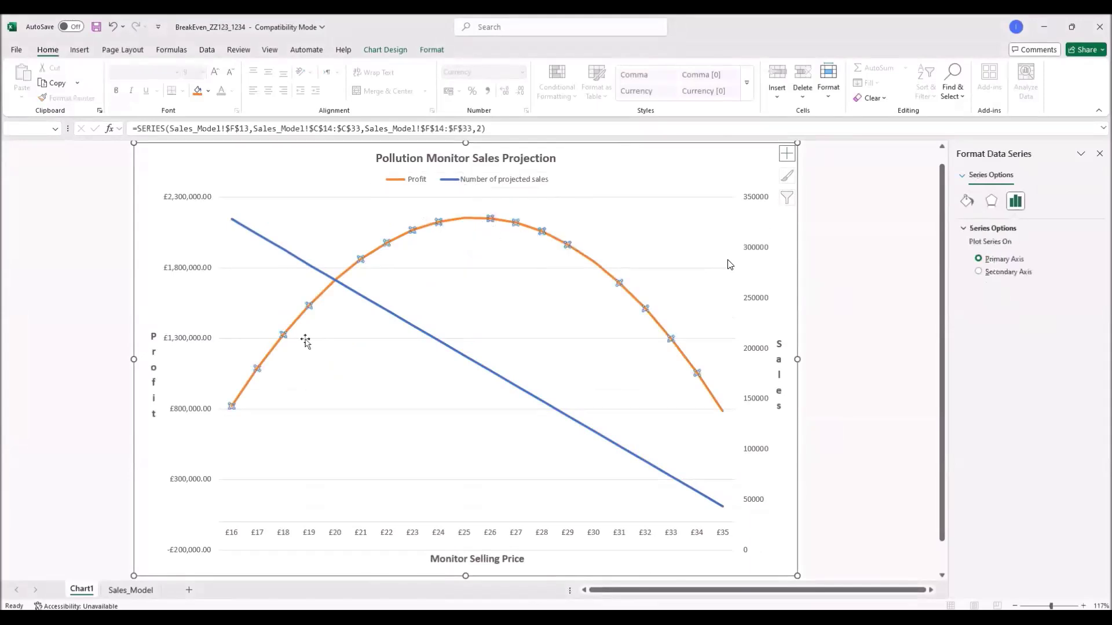
Step: Recolour the Profit series line olive green
{"action": "left_click", "coordinate": [427, 51]}
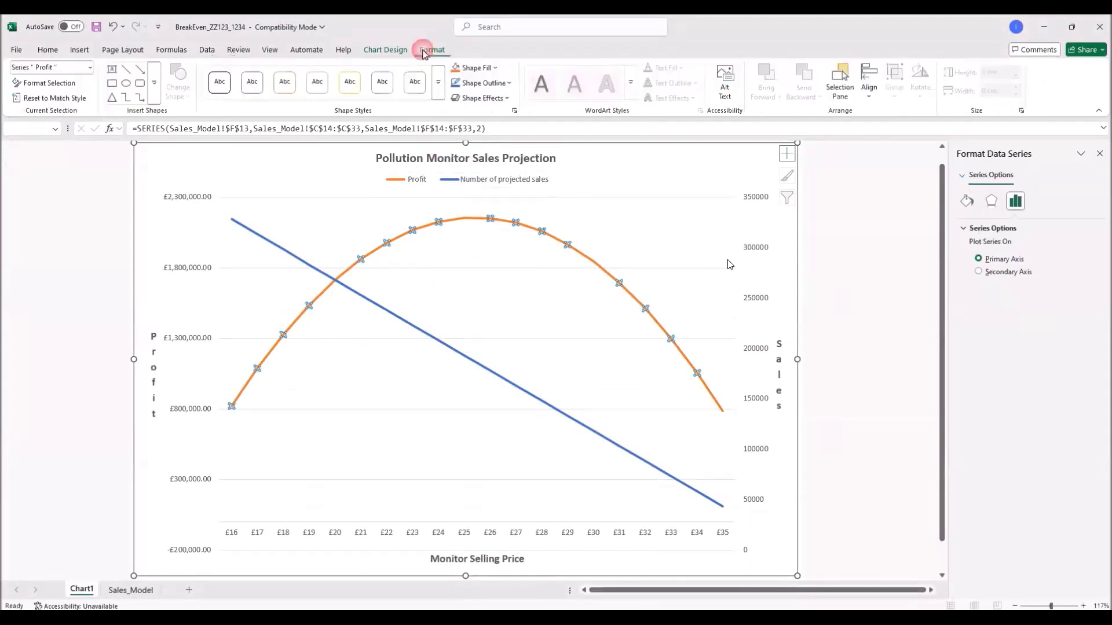
{"action": "left_click", "coordinate": [508, 87]}
{"action": "left_click", "coordinate": [607, 227]}
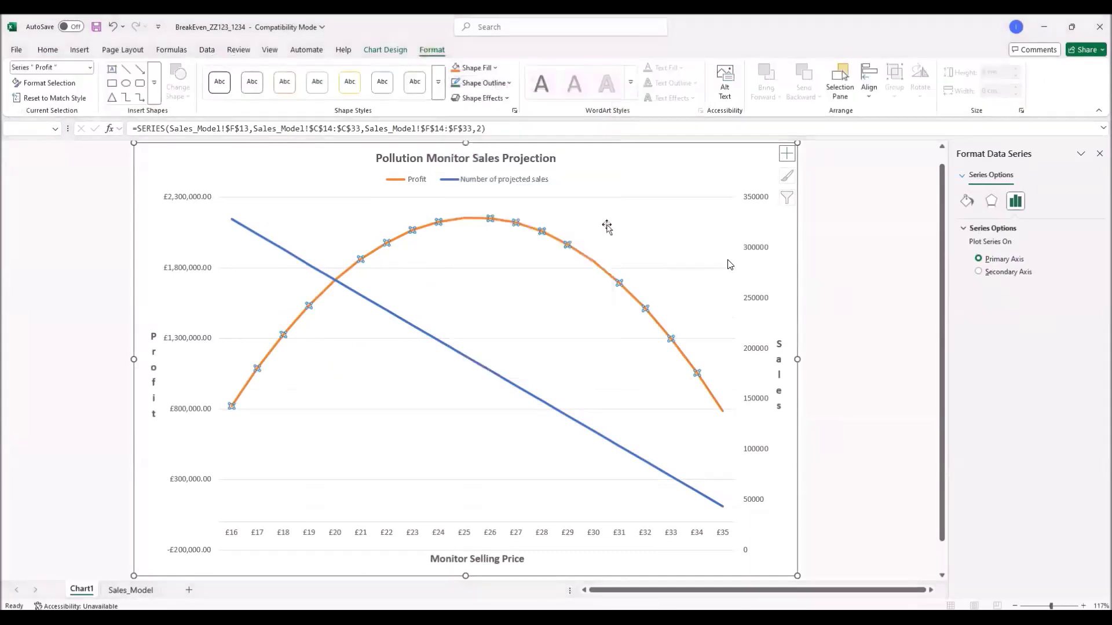
{"action": "left_click", "coordinate": [837, 353]}
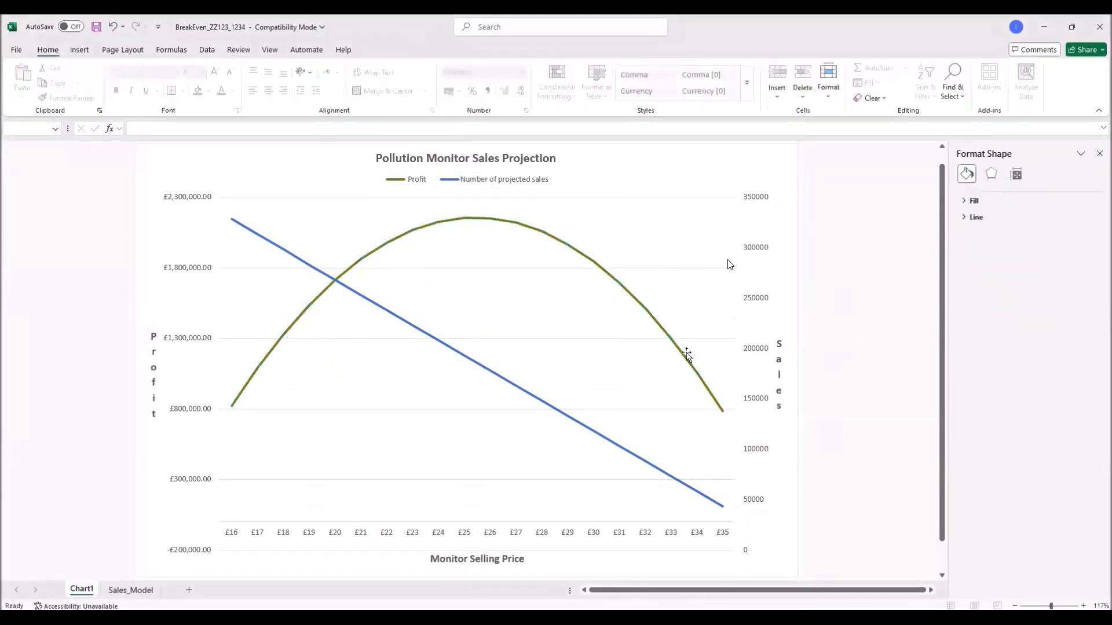
Step: Recolour the sales line orange and move the Chart1 sheet after Sales_Model
{"action": "left_click", "coordinate": [571, 421]}
{"action": "key", "text": "alt+Tab"}
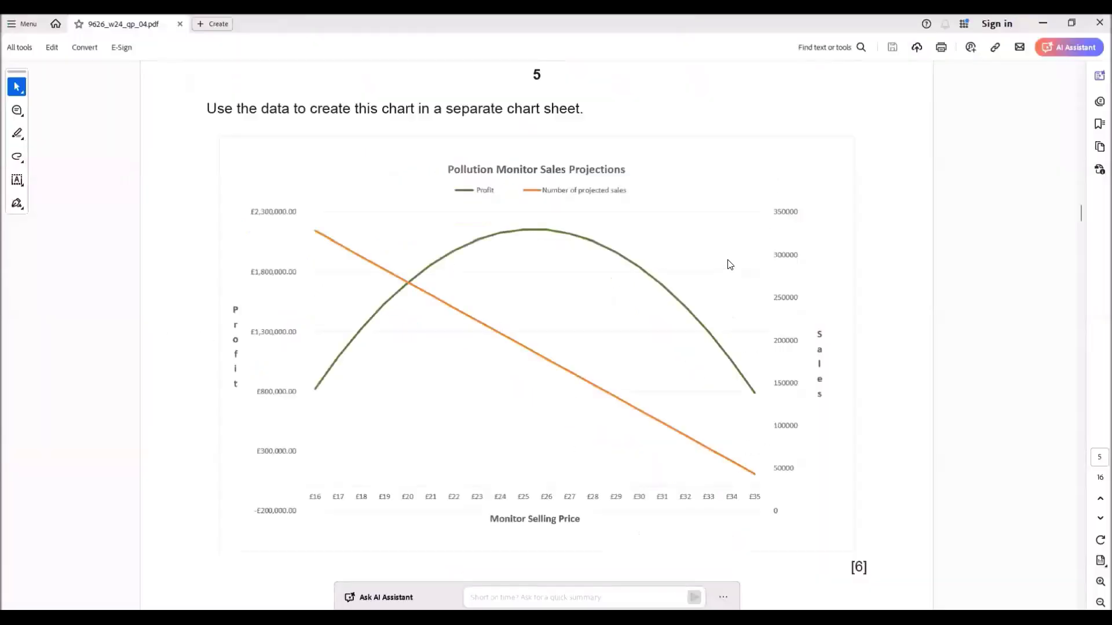
{"action": "key", "text": "alt+Tab"}
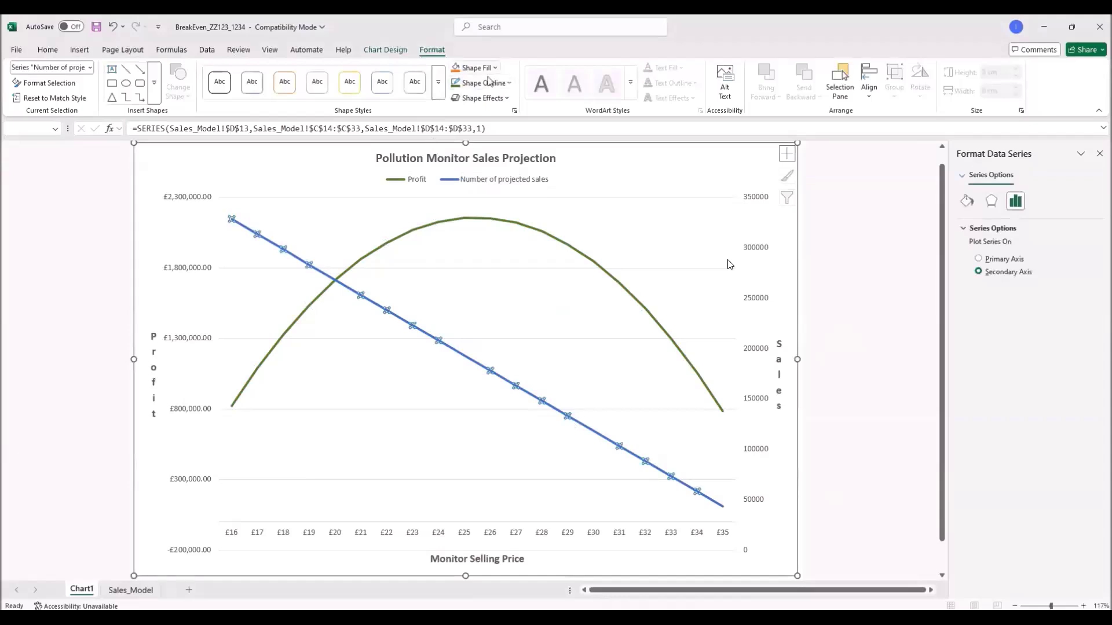
{"action": "left_click", "coordinate": [488, 82]}
{"action": "left_click", "coordinate": [540, 161]}
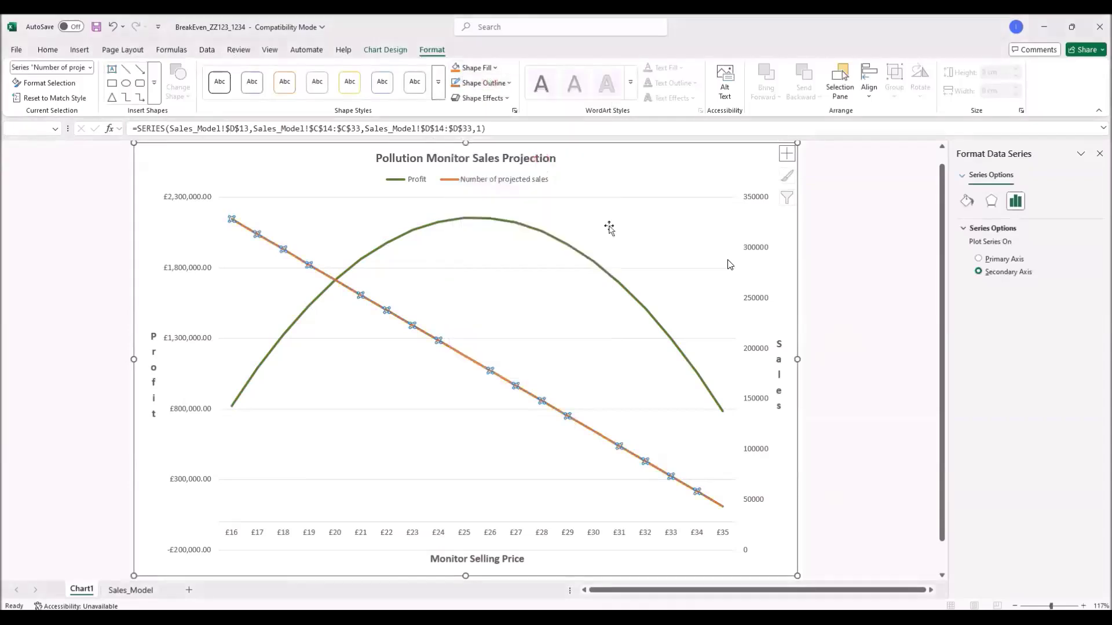
{"action": "left_click", "coordinate": [839, 272]}
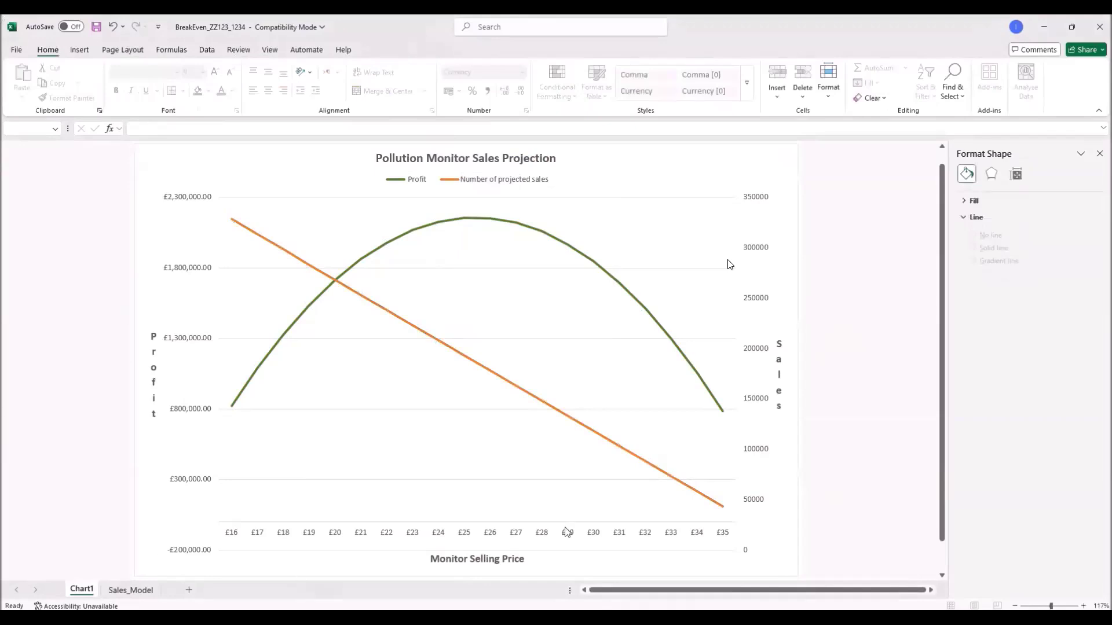
{"action": "key", "text": "alt+Tab"}
{"action": "left_click_drag", "start_coordinate": [75, 595], "coordinate": [167, 597]}
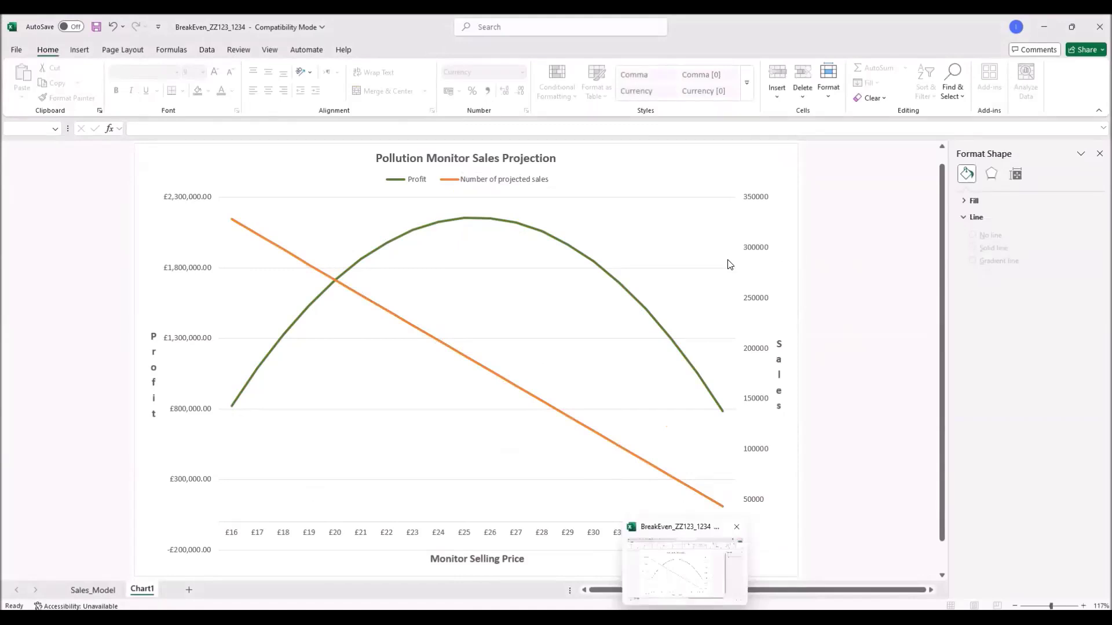
Step: Scroll the question paper to page 6, comparing it against the Excel chart
{"action": "left_click", "coordinate": [736, 571]}
{"action": "scroll", "coordinate": [543, 441], "scroll_direction": "up", "scroll_amount": 15}
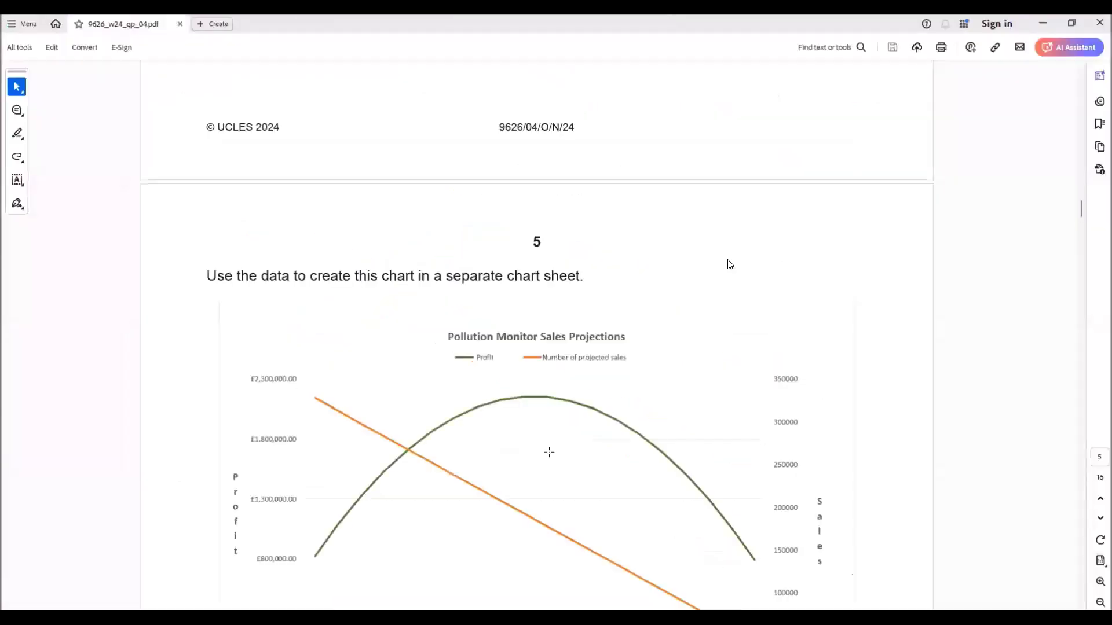
{"action": "scroll", "coordinate": [542, 441], "scroll_direction": "down", "scroll_amount": 15}
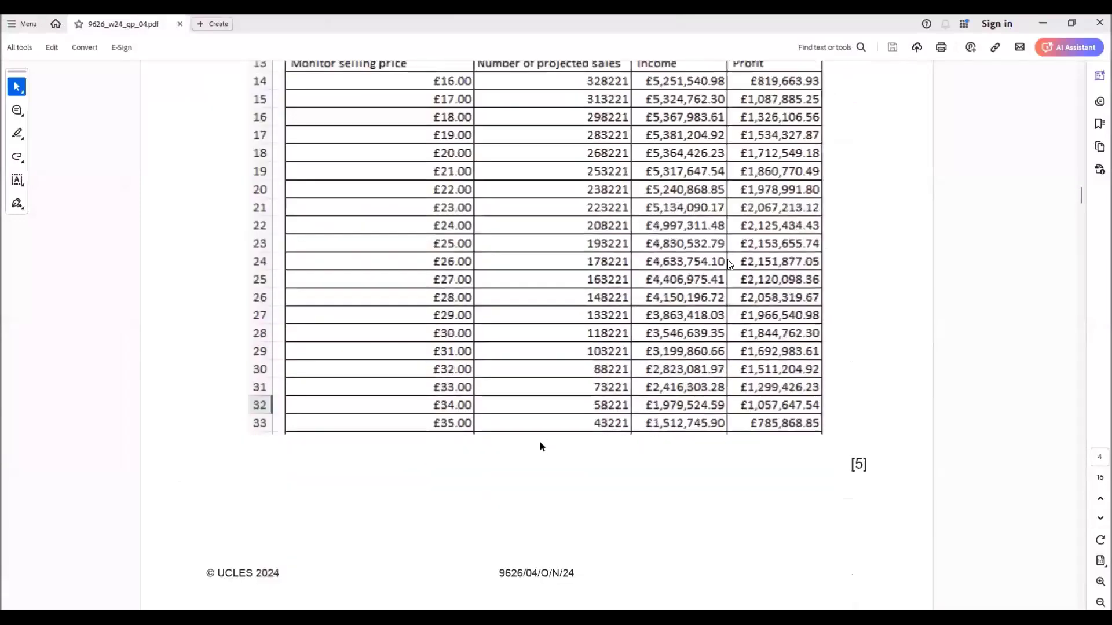
{"action": "scroll", "coordinate": [534, 447], "scroll_direction": "down", "scroll_amount": 15}
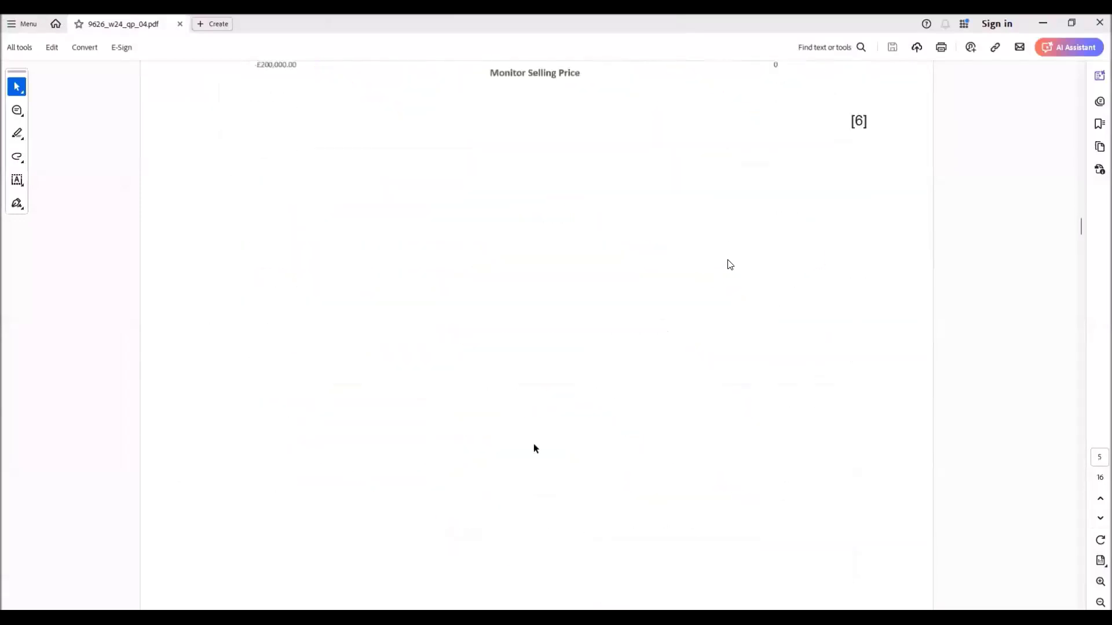
{"action": "scroll", "coordinate": [533, 444], "scroll_direction": "down", "scroll_amount": 3}
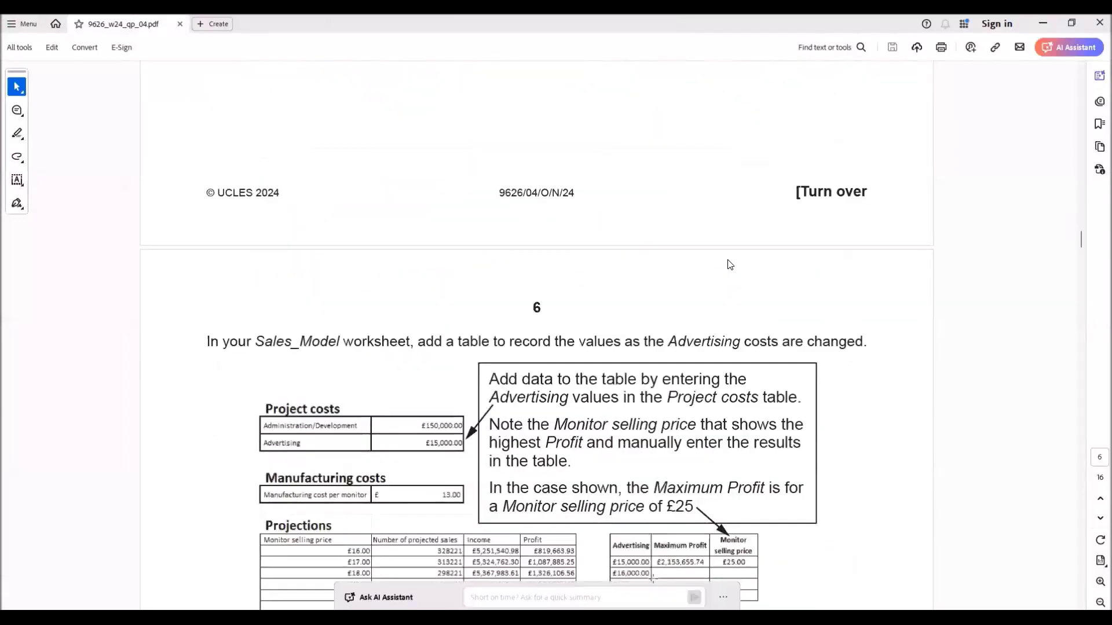
{"action": "key", "text": "alt+Tab"}
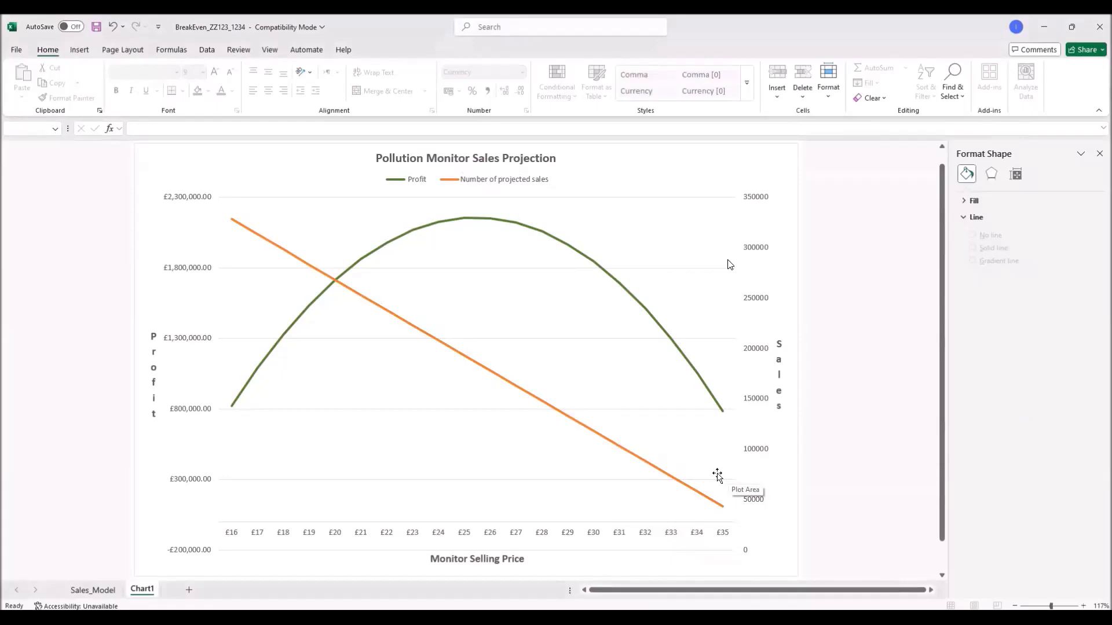
{"action": "key", "text": "alt+Tab"}
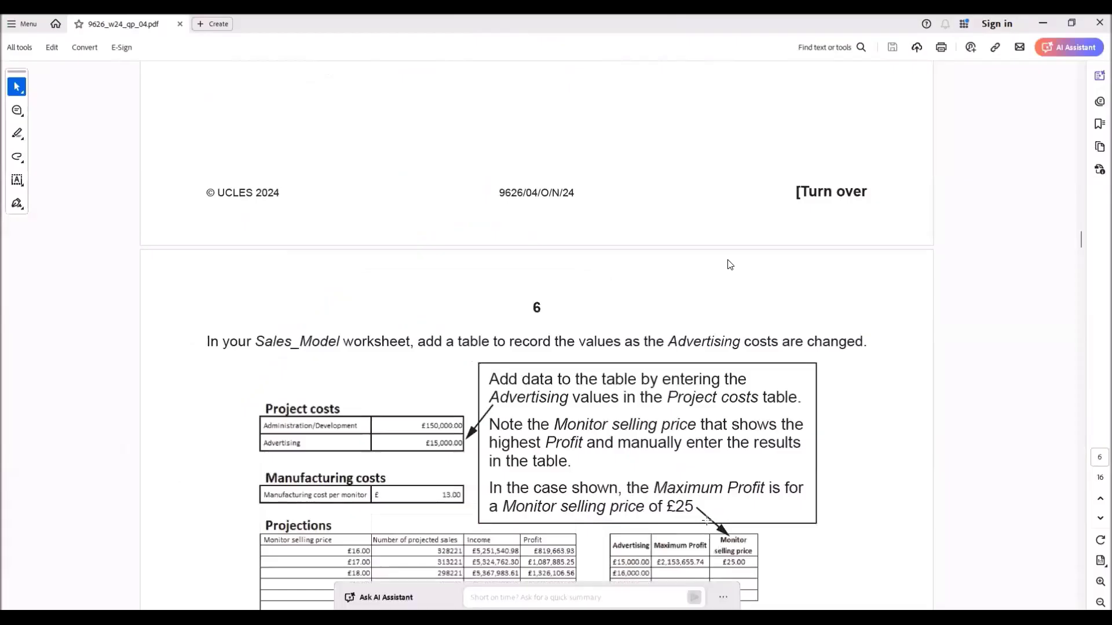
{"action": "scroll", "coordinate": [706, 519], "scroll_direction": "down", "scroll_amount": 3}
{"action": "scroll", "coordinate": [689, 510], "scroll_direction": "up", "scroll_amount": 10}
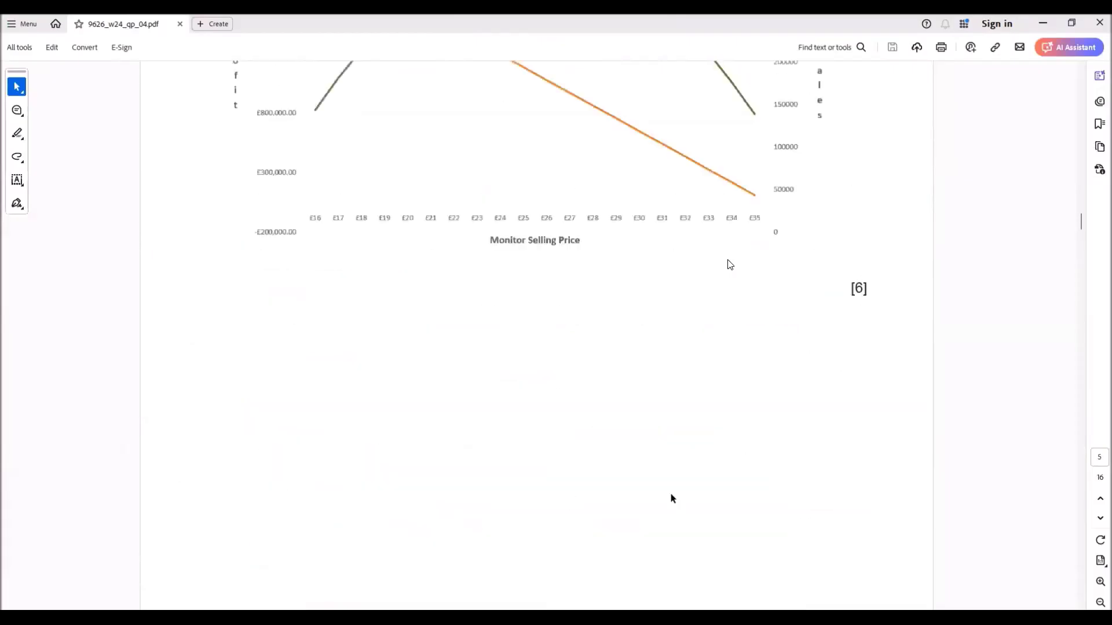
{"action": "scroll", "coordinate": [672, 498], "scroll_direction": "up", "scroll_amount": 4}
{"action": "scroll", "coordinate": [671, 494], "scroll_direction": "down", "scroll_amount": 1}
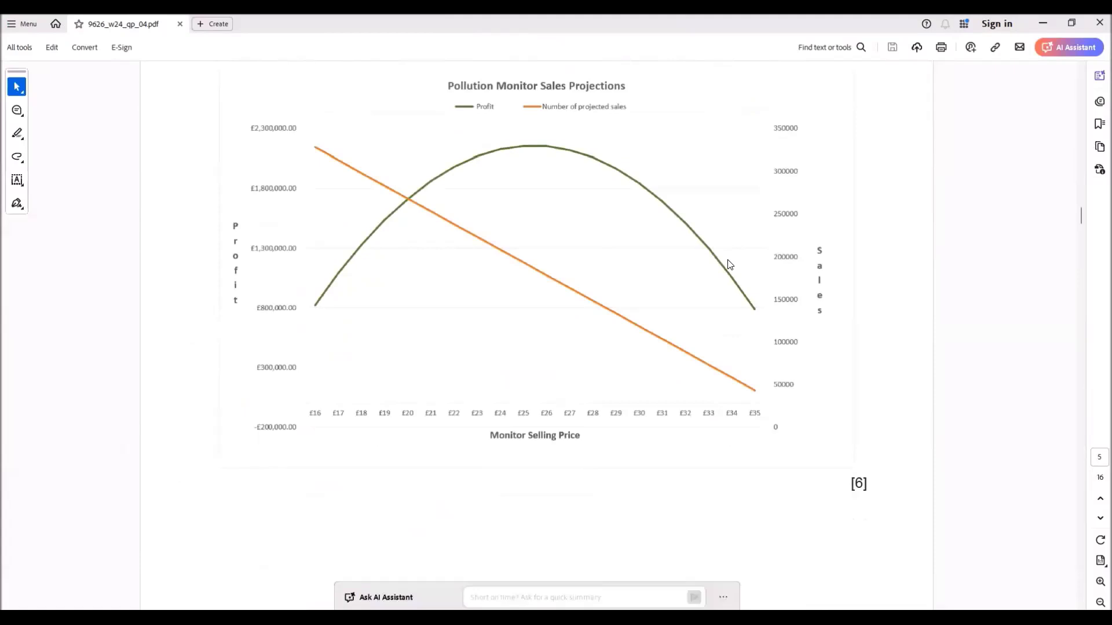
Step: Highlight the page 6 sentence about recording results as Advertising costs change
{"action": "key", "text": "alt+Tab"}
{"action": "scroll", "coordinate": [730, 264], "scroll_direction": "down", "scroll_amount": 1}
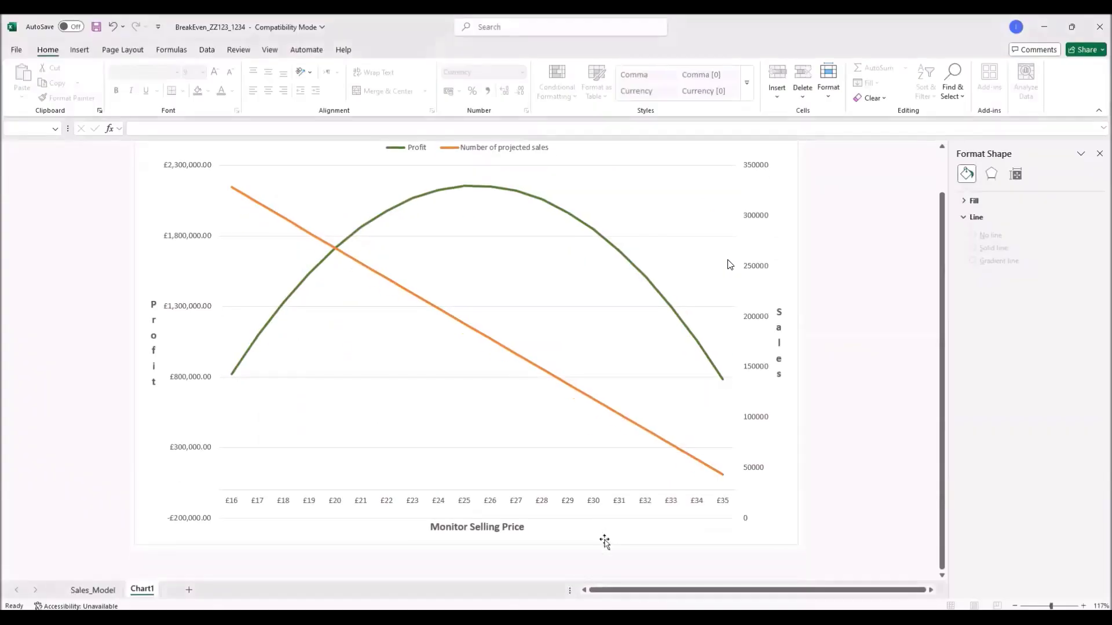
{"action": "key", "text": "alt+Tab"}
{"action": "scroll", "coordinate": [730, 265], "scroll_direction": "down", "scroll_amount": 10}
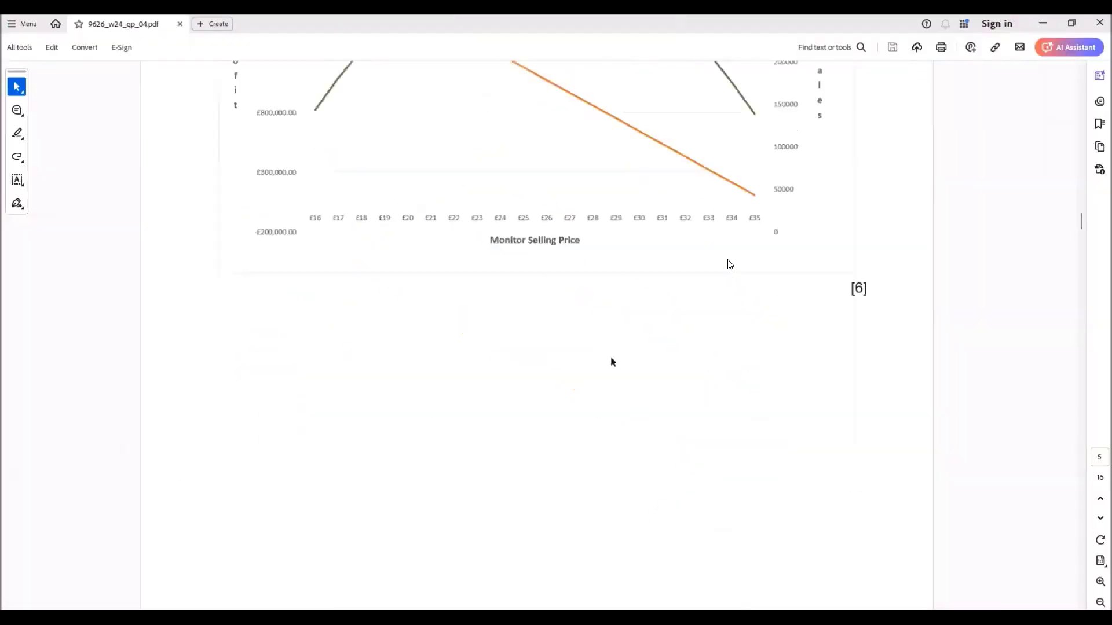
{"action": "scroll", "coordinate": [730, 265], "scroll_direction": "down", "scroll_amount": 3}
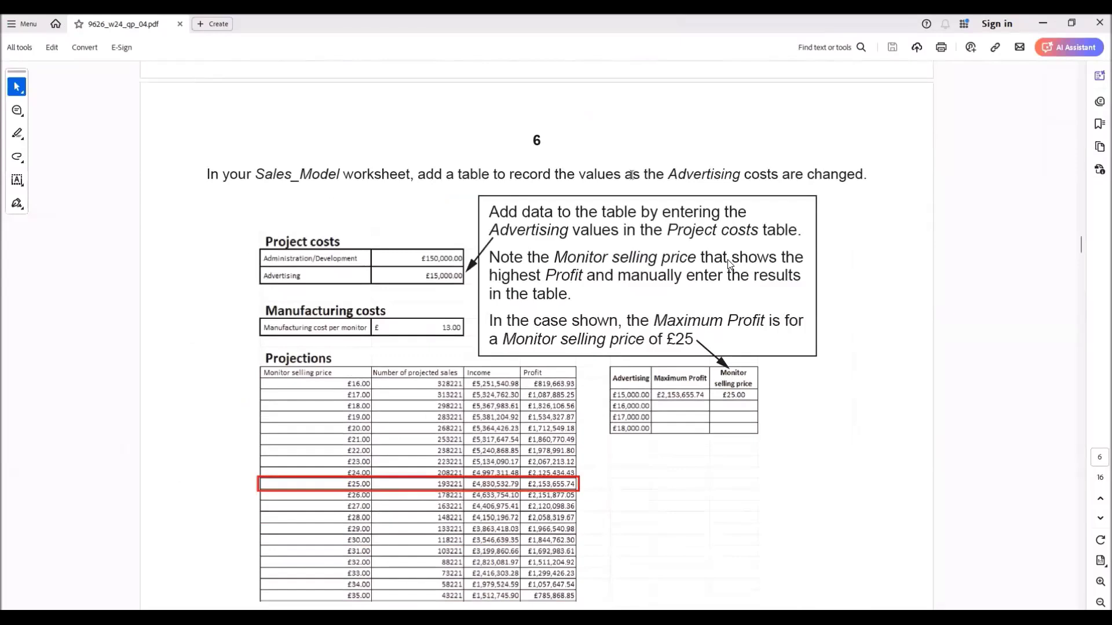
{"action": "left_click_drag", "start_coordinate": [669, 173], "coordinate": [822, 177]}
{"action": "scroll", "coordinate": [730, 264], "scroll_direction": "down", "scroll_amount": 1}
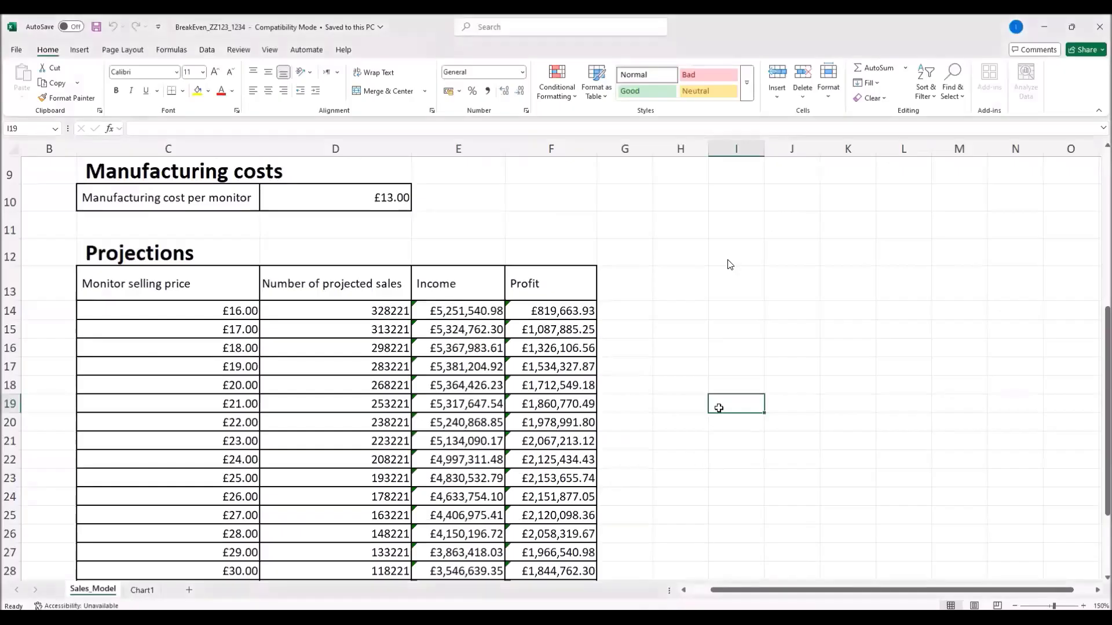
Step: Copy the Advertising label into H13 and Monitor selling price into J13
{"action": "scroll", "coordinate": [653, 325], "scroll_direction": "up", "scroll_amount": 2}
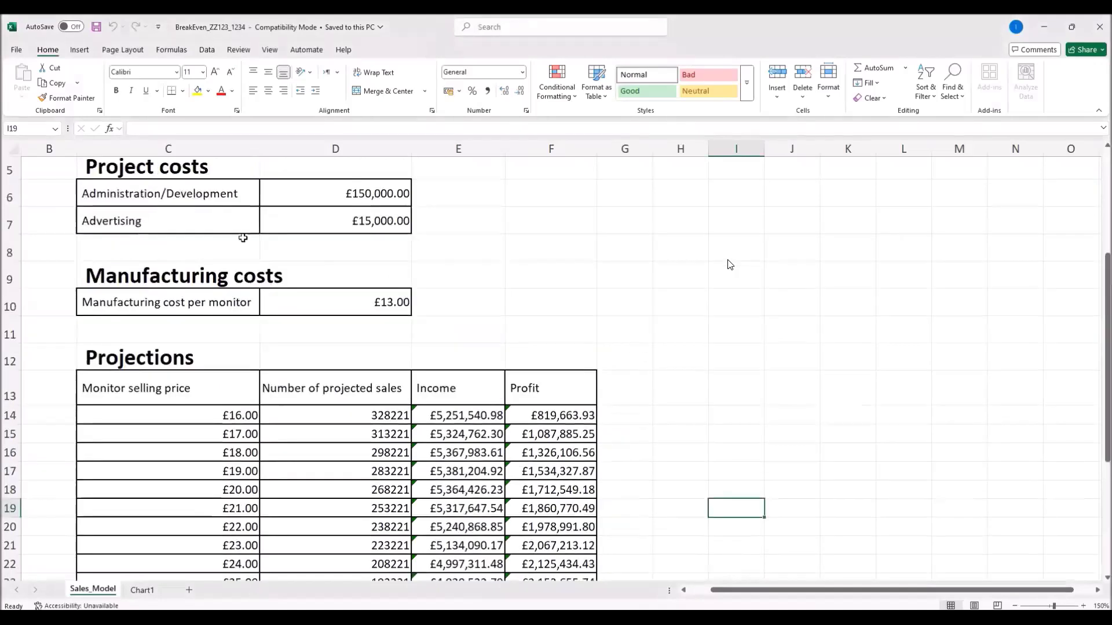
{"action": "left_click", "coordinate": [210, 223]}
{"action": "key", "text": "ctrl+c"}
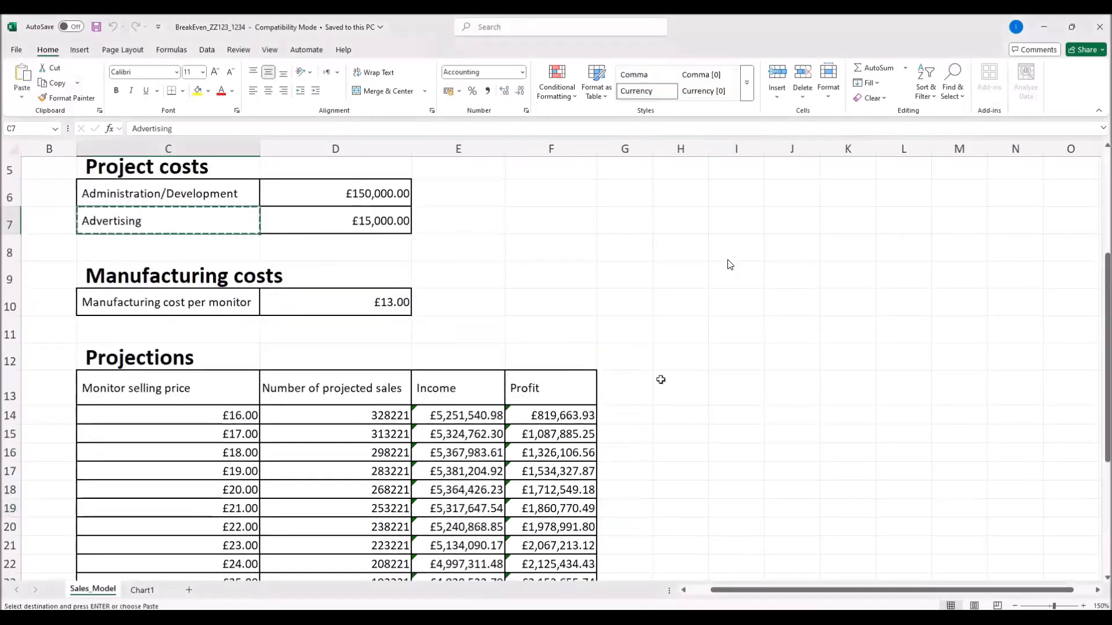
{"action": "left_click", "coordinate": [672, 383]}
{"action": "key", "text": "ctrl+v"}
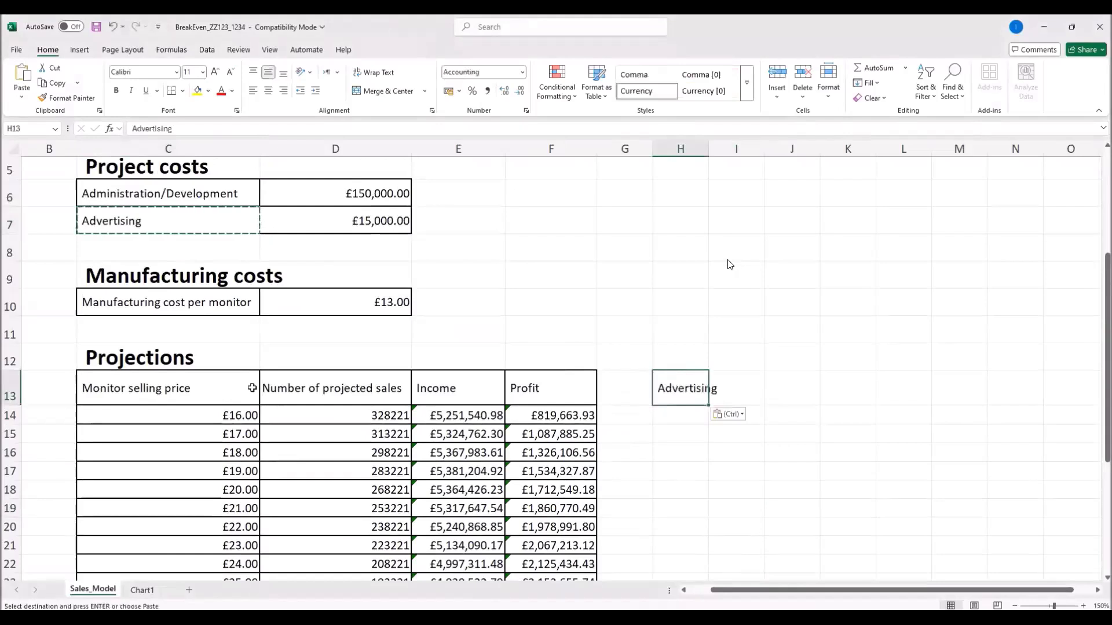
{"action": "left_click", "coordinate": [161, 390]}
{"action": "key", "text": "ctrl+c"}
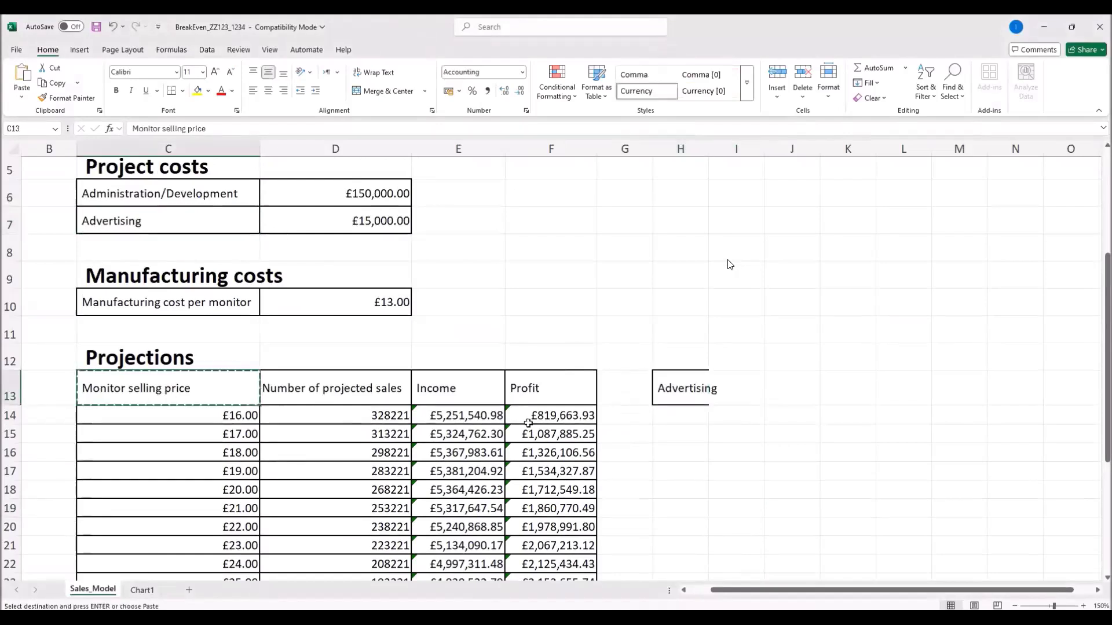
{"action": "left_click", "coordinate": [751, 386]}
{"action": "left_click", "coordinate": [797, 385]}
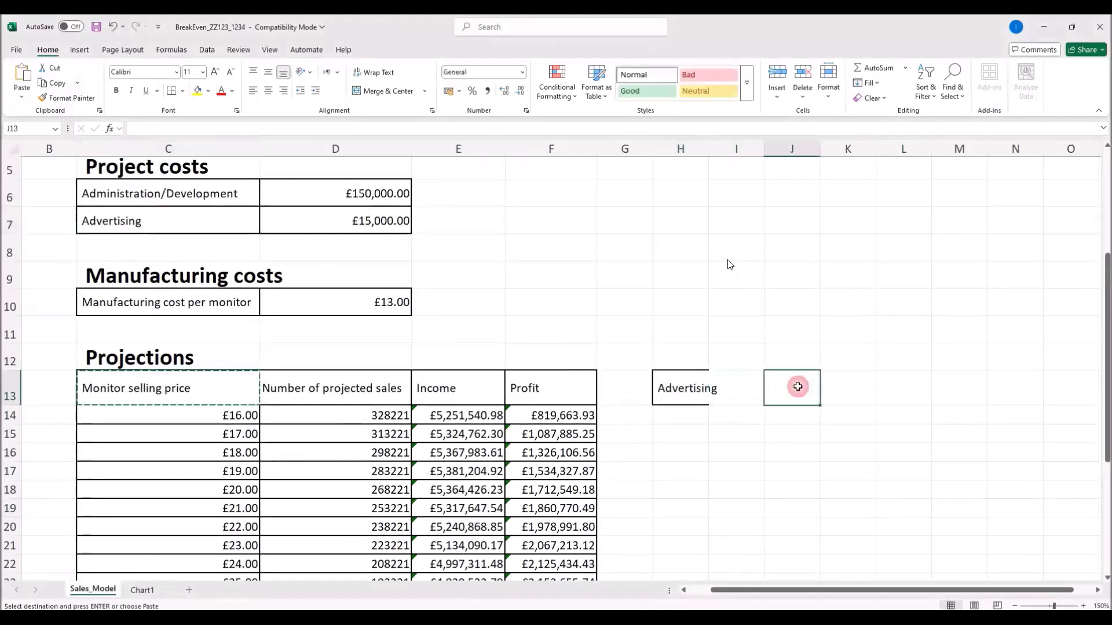
{"action": "key", "text": "ctrl+v"}
Step: Enter the Maximum Profit heading in I13 and fit column I to it
{"action": "left_click", "coordinate": [740, 394]}
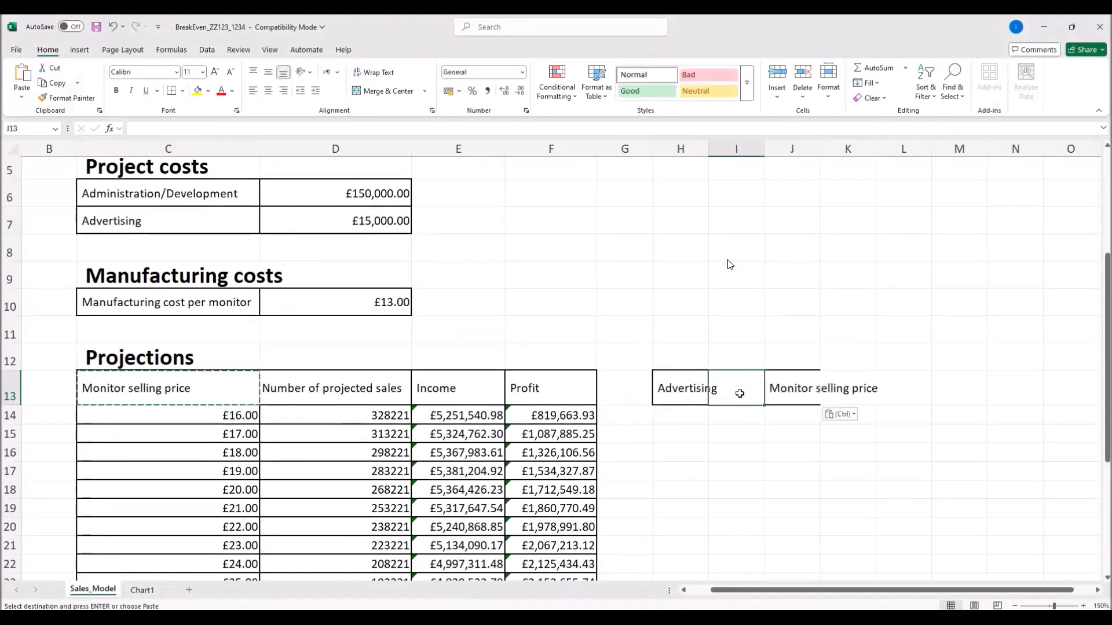
{"action": "type", "text": "Maxi"}
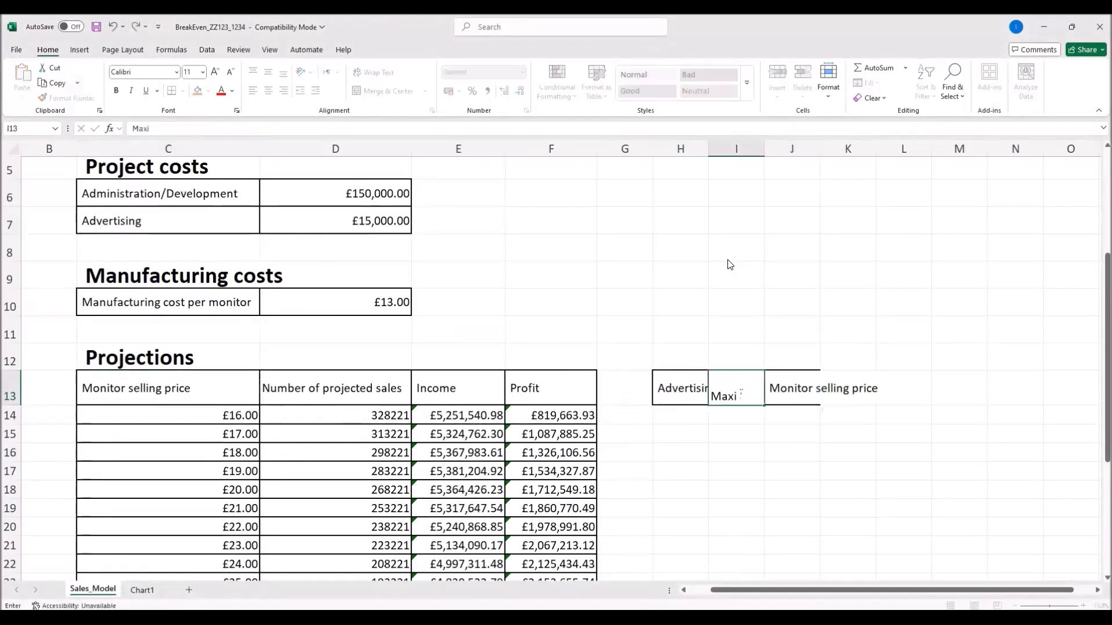
{"action": "type", "text": "mum Profit"}
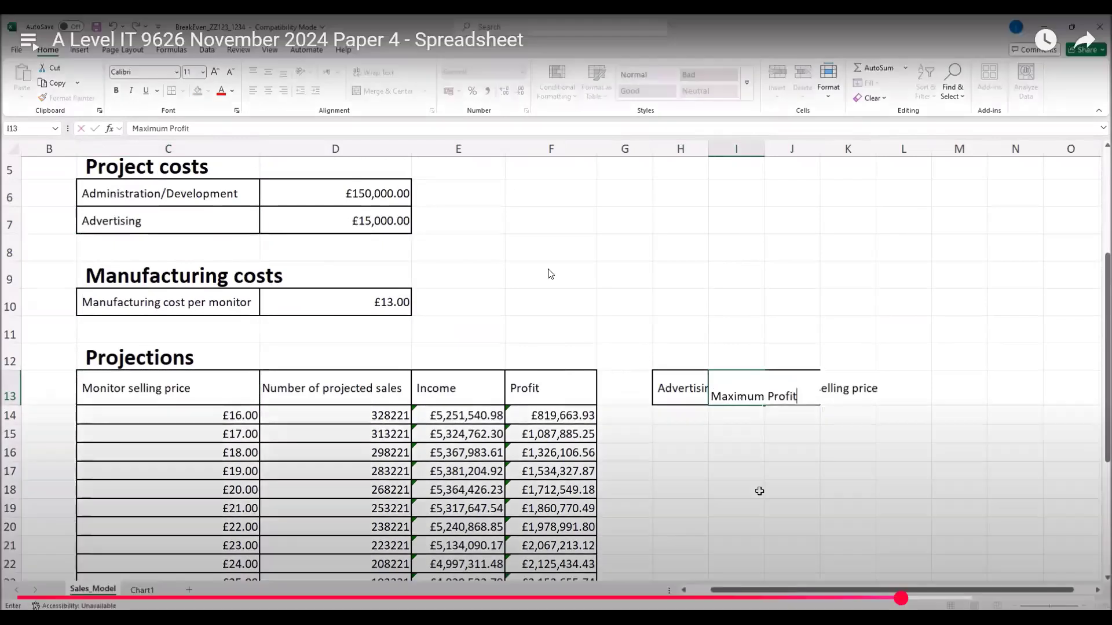
{"action": "left_click", "coordinate": [847, 490]}
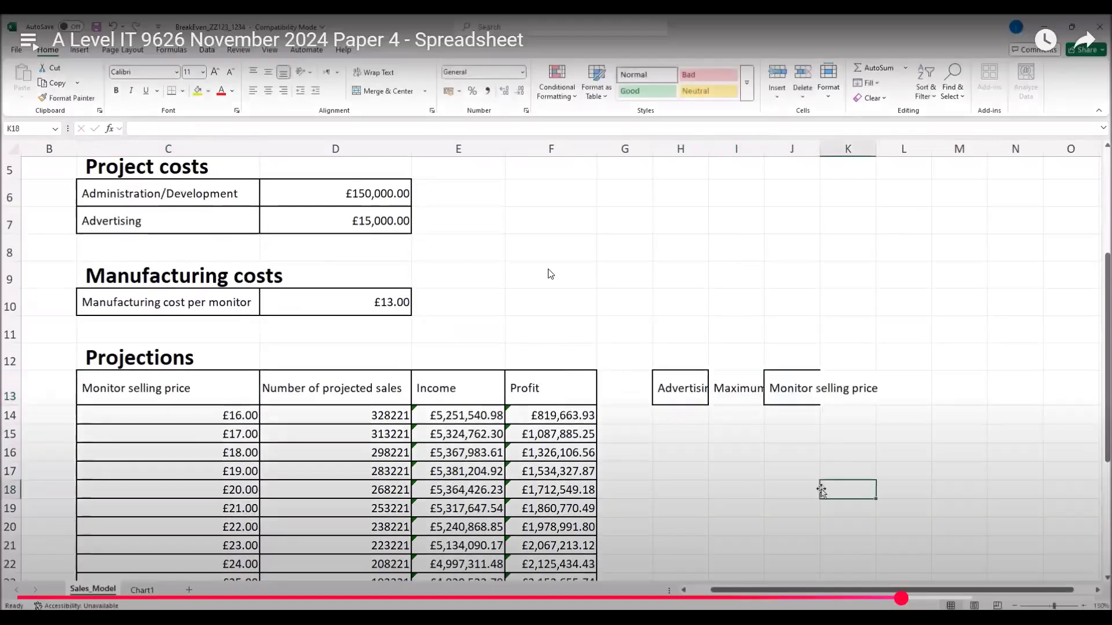
{"action": "double_click", "coordinate": [763, 149]}
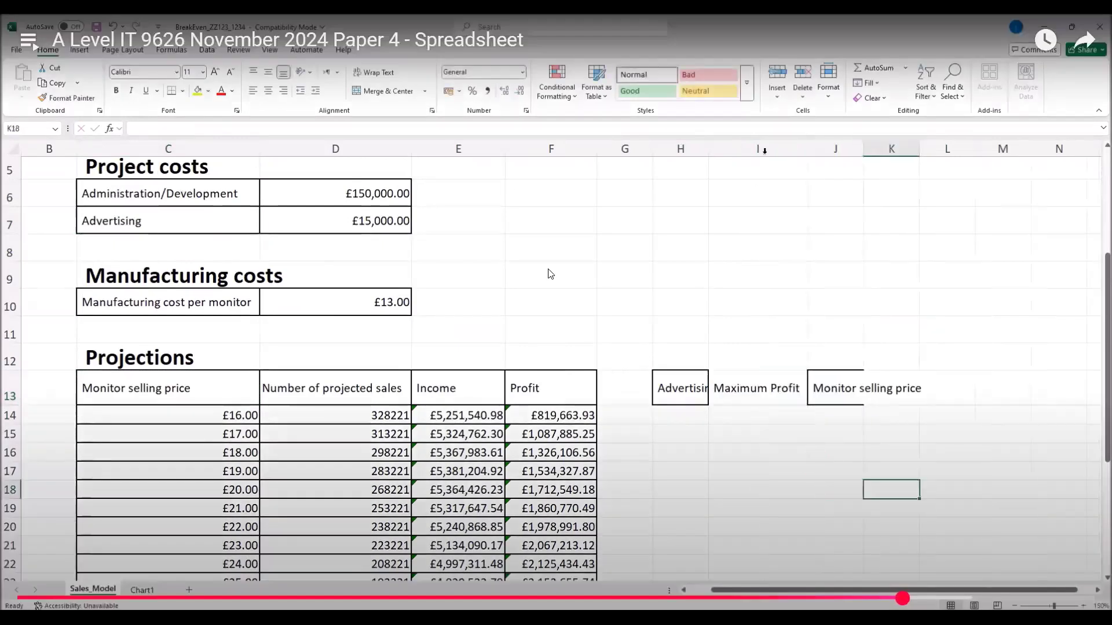
Step: Wrap the Monitor selling price heading and widen columns J and H to fit
{"action": "left_click", "coordinate": [838, 387]}
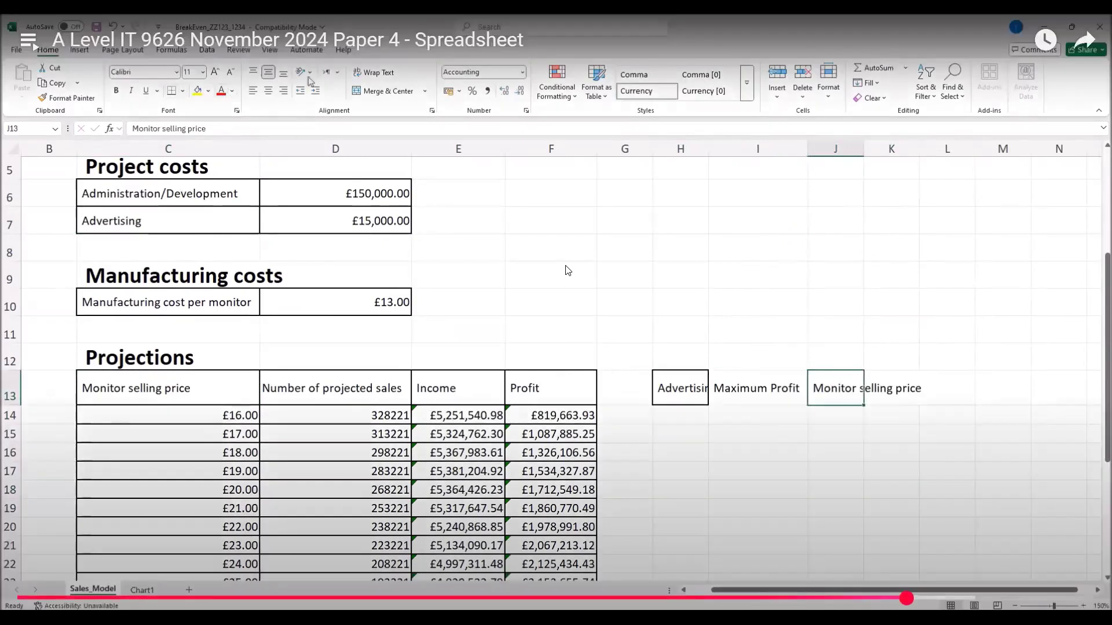
{"action": "left_click", "coordinate": [384, 77]}
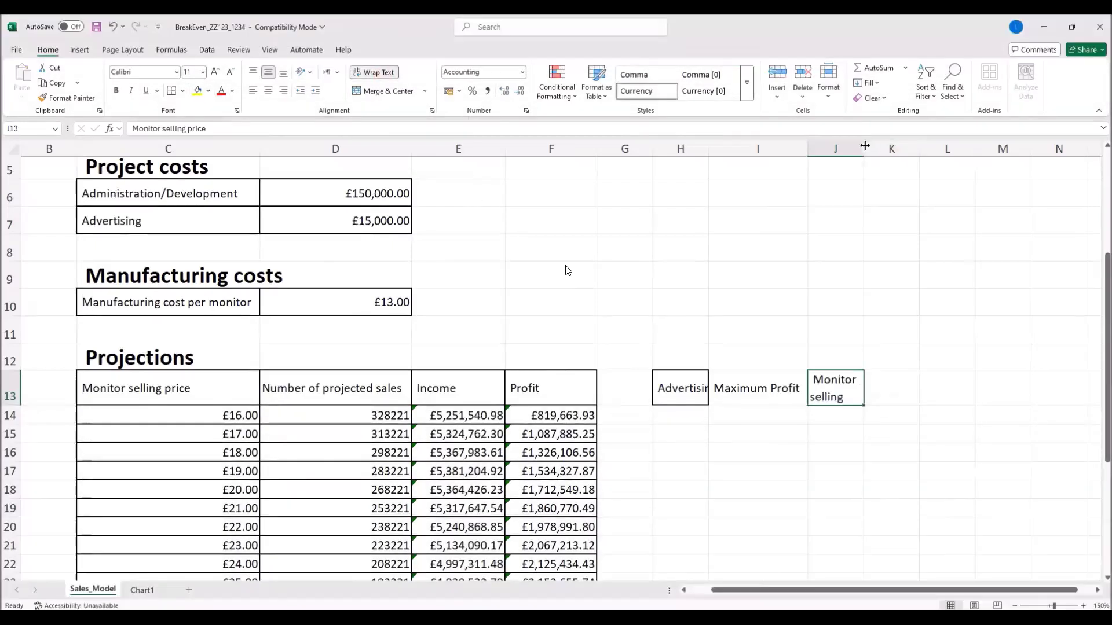
{"action": "left_click_drag", "start_coordinate": [863, 148], "coordinate": [905, 148]}
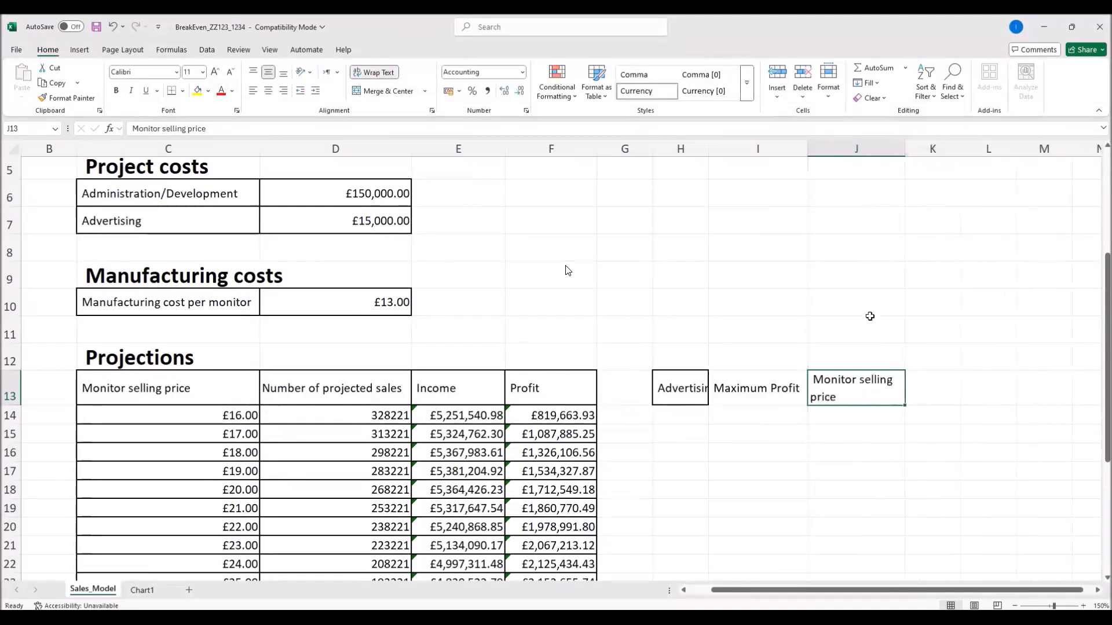
{"action": "left_click", "coordinate": [690, 394]}
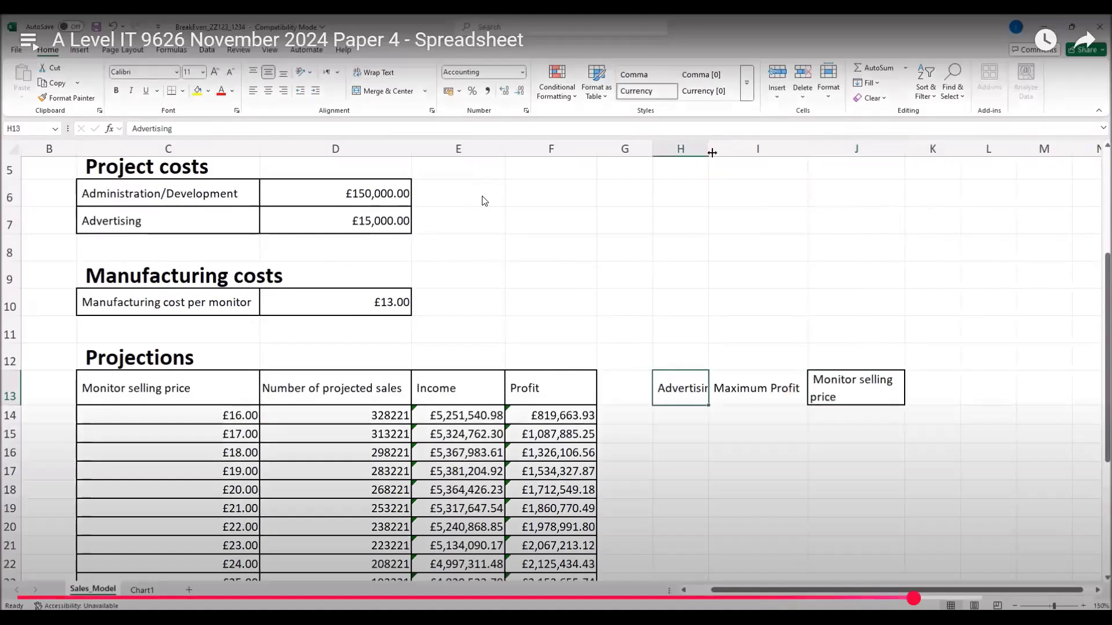
{"action": "left_click_drag", "start_coordinate": [712, 152], "coordinate": [731, 153]}
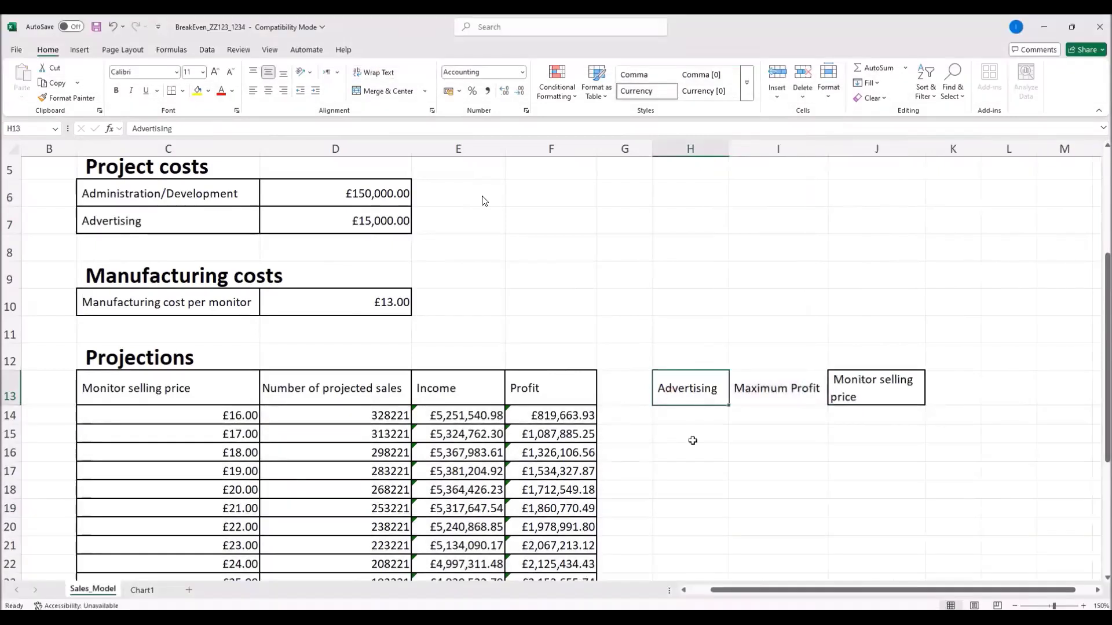
{"action": "key", "text": "alt+Tab"}
{"action": "scroll", "coordinate": [575, 407], "scroll_direction": "up", "scroll_amount": 10}
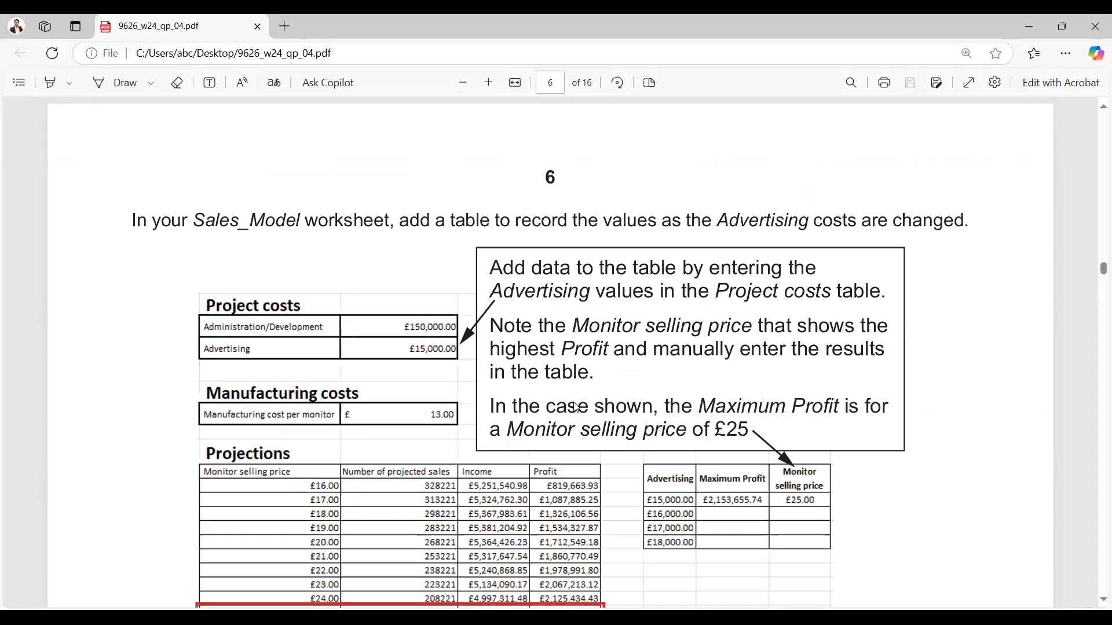
Step: Scroll the exam PDF down to page 6's example results table
{"action": "scroll", "coordinate": [575, 407], "scroll_direction": "down", "scroll_amount": 2}
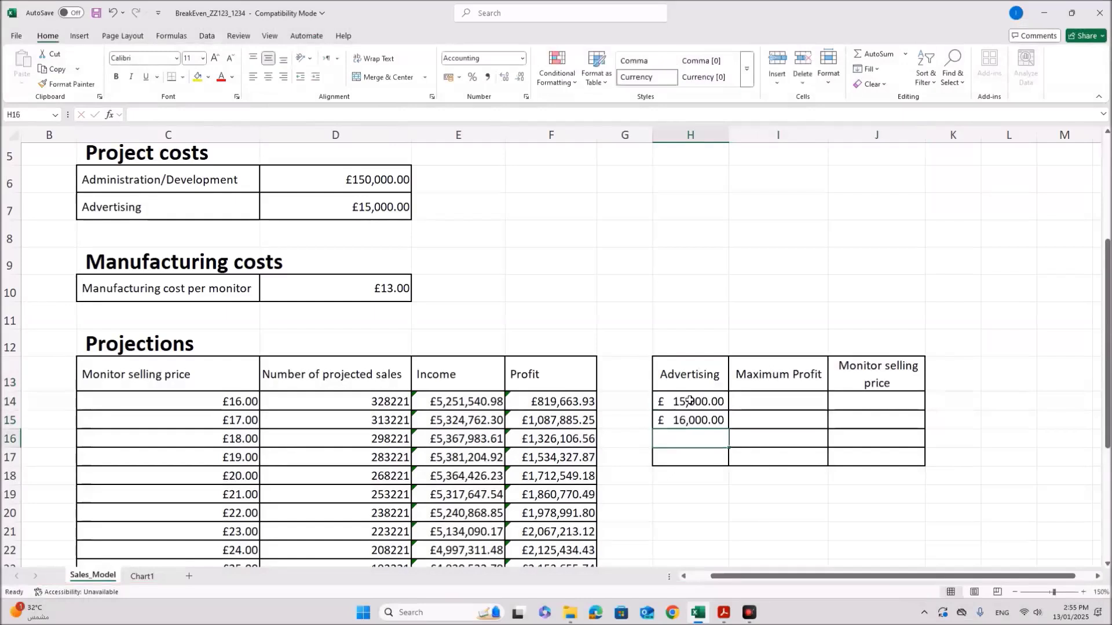
Step: Enter =MAX(F14:F33) in H25 to find the highest profit
{"action": "left_click_drag", "start_coordinate": [672, 408], "coordinate": [732, 463]}
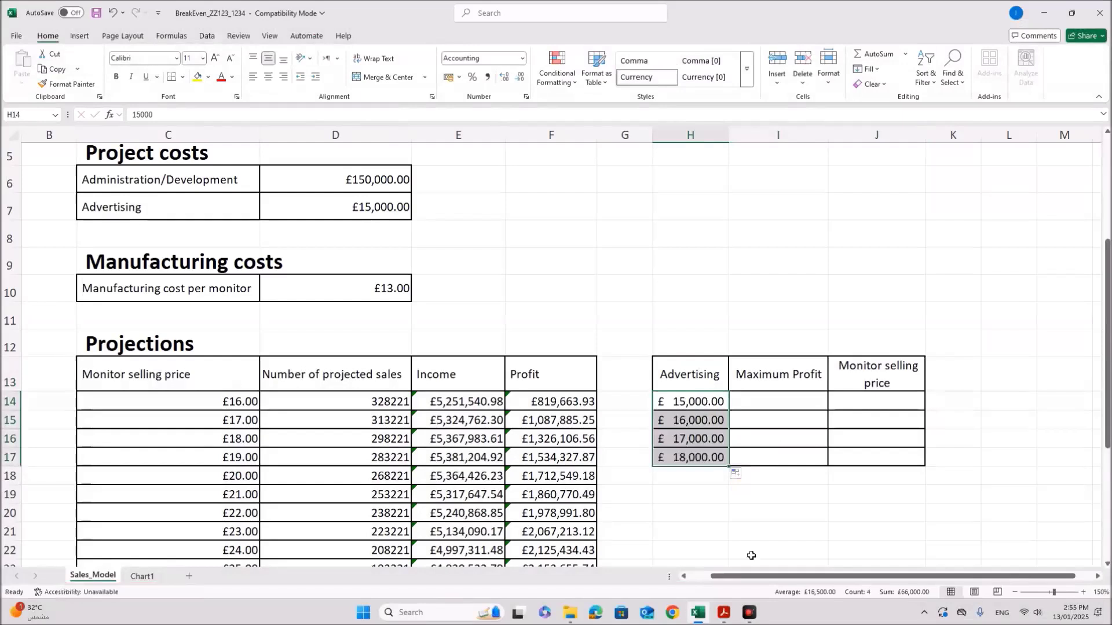
{"action": "left_click", "coordinate": [773, 404]}
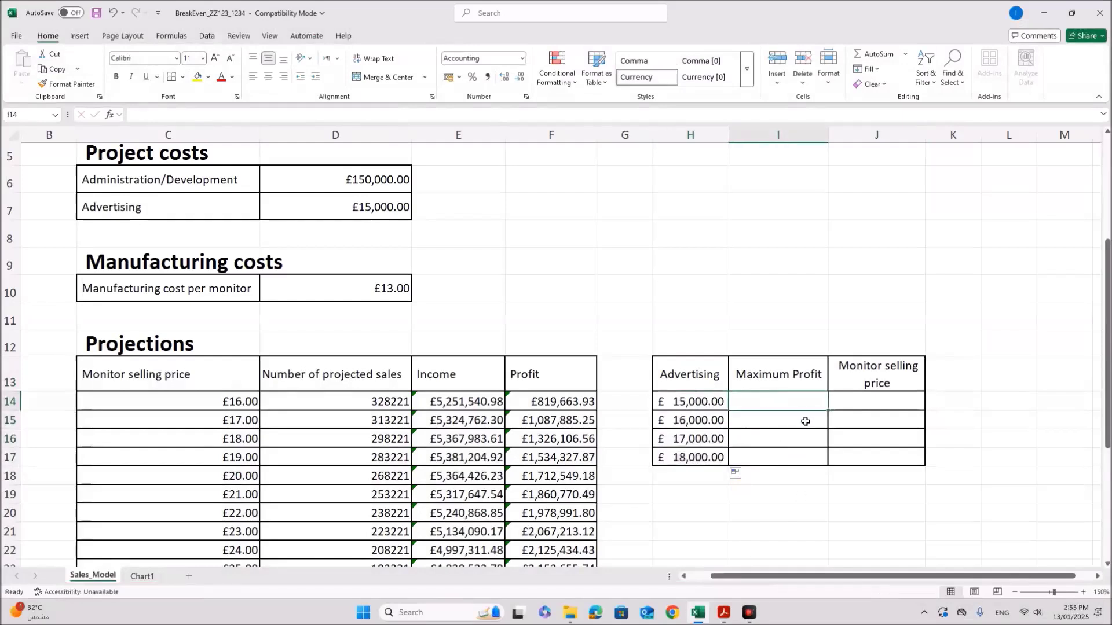
{"action": "left_click", "coordinate": [377, 212]}
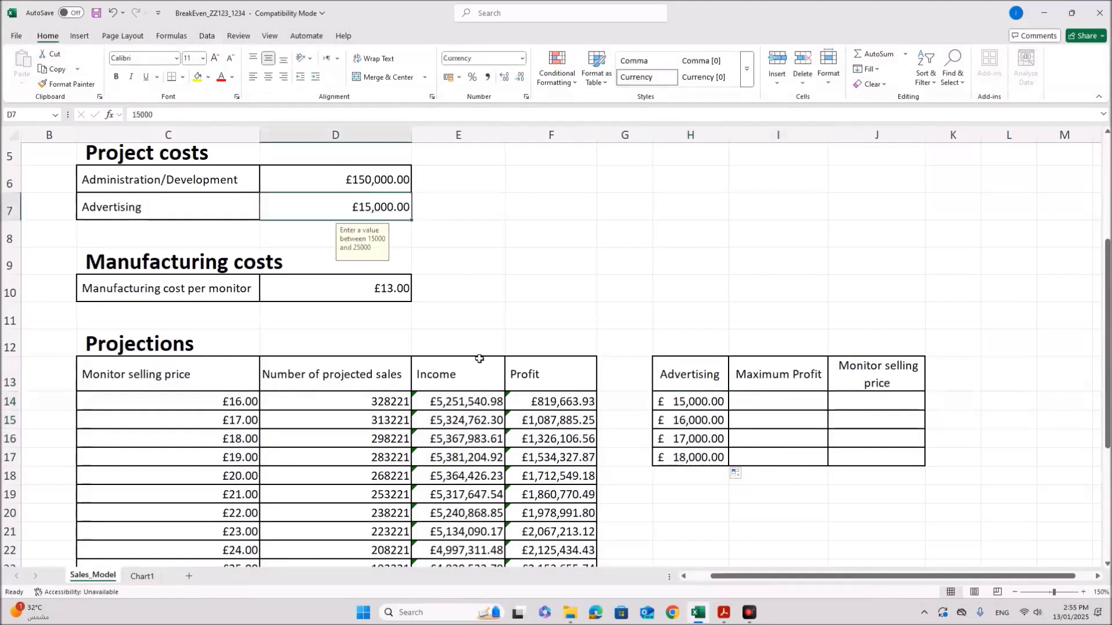
{"action": "scroll", "coordinate": [487, 388], "scroll_direction": "down", "scroll_amount": 3}
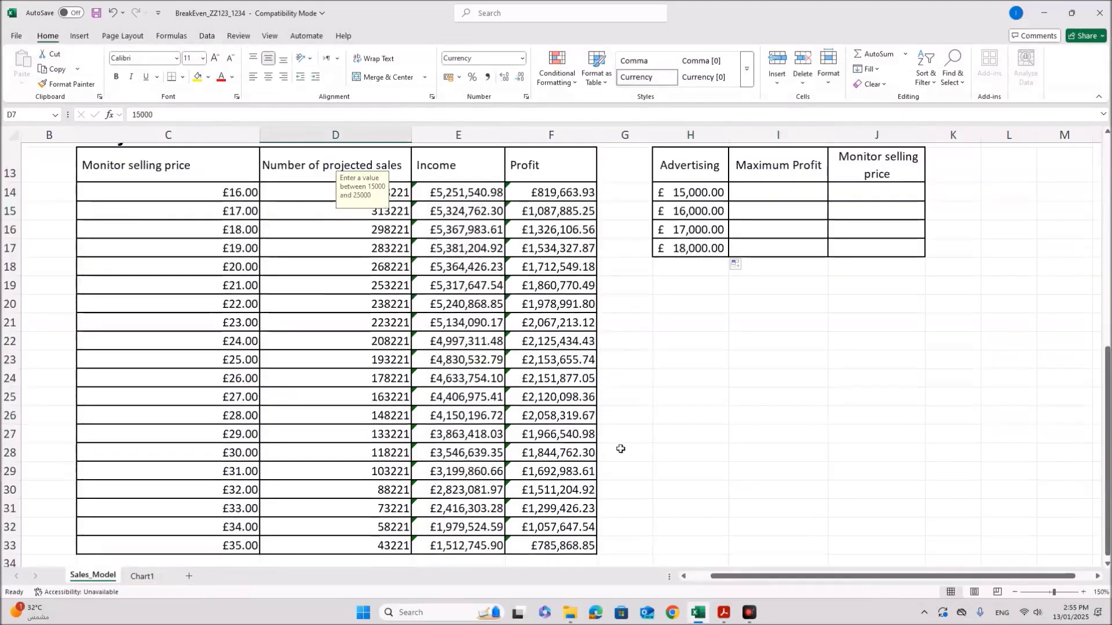
{"action": "left_click", "coordinate": [682, 399]}
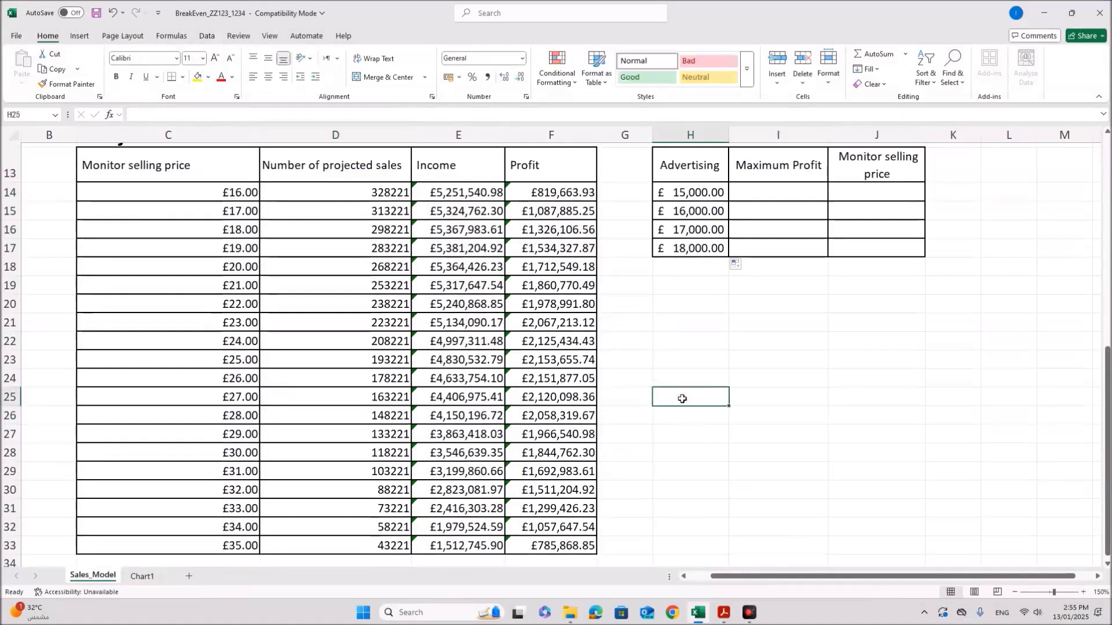
{"action": "type", "text": "=max"}
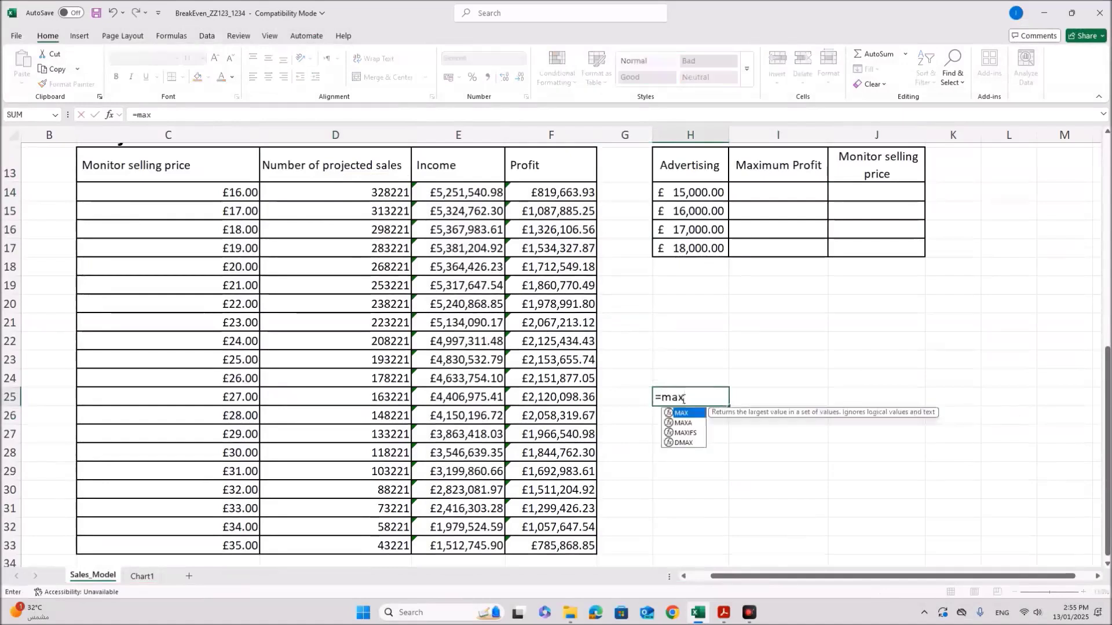
{"action": "type", "text": "("}
{"action": "left_click_drag", "start_coordinate": [567, 202], "coordinate": [562, 531]}
{"action": "key", "text": "Return"}
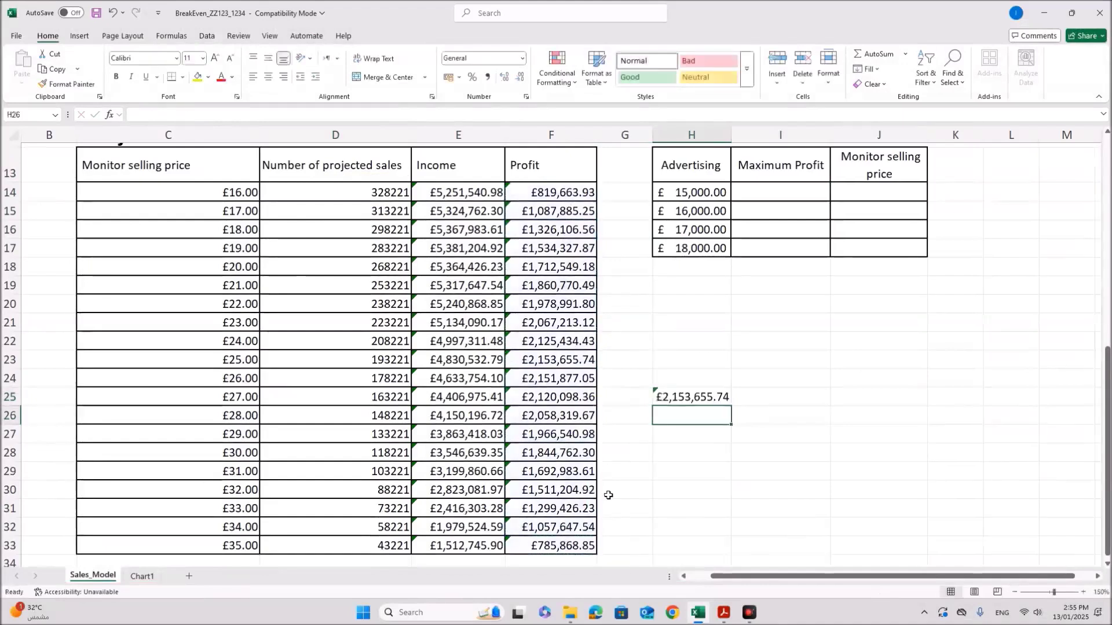
{"action": "left_click", "coordinate": [687, 400]}
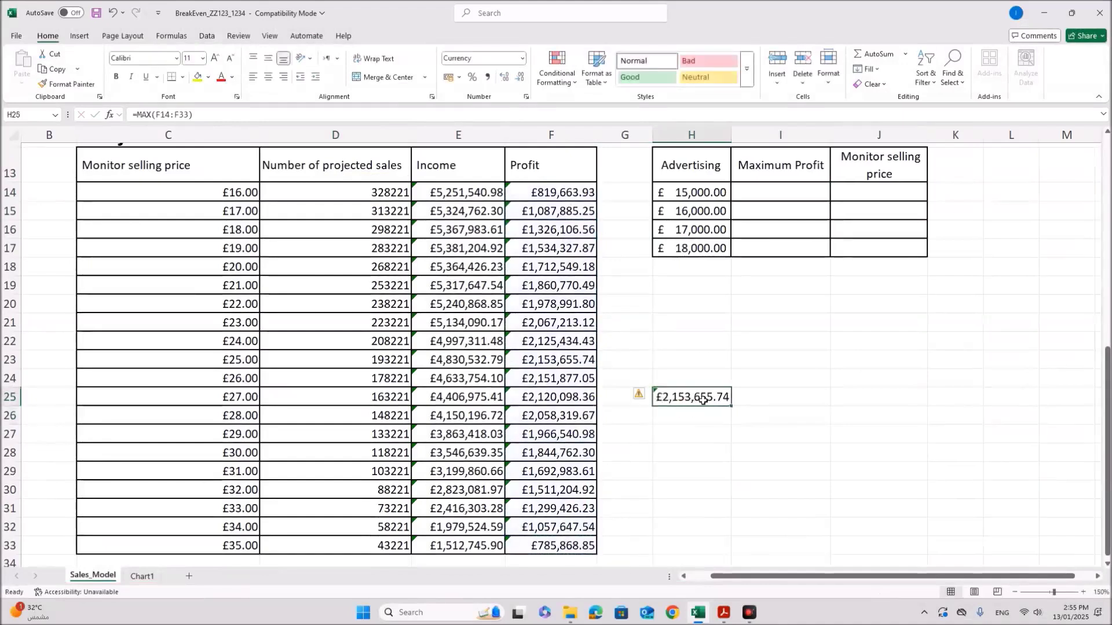
Step: Record £2,153,655.74 as a value in I14 and a £25 selling price in J14
{"action": "left_click", "coordinate": [549, 360]}
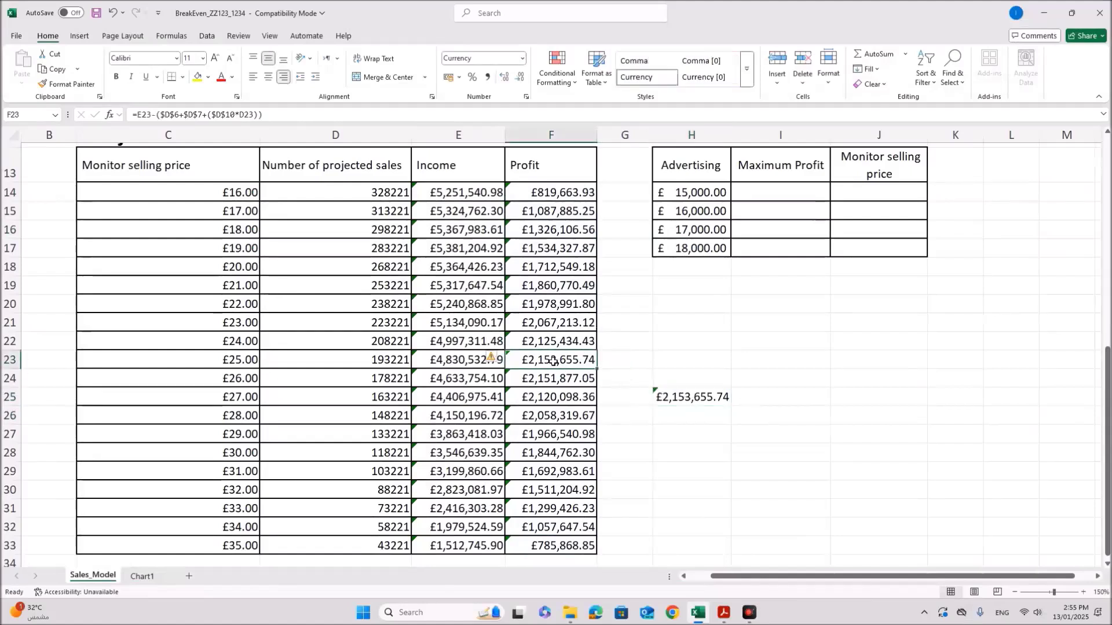
{"action": "key", "text": "ctrl+c"}
{"action": "right_click", "coordinate": [757, 196]}
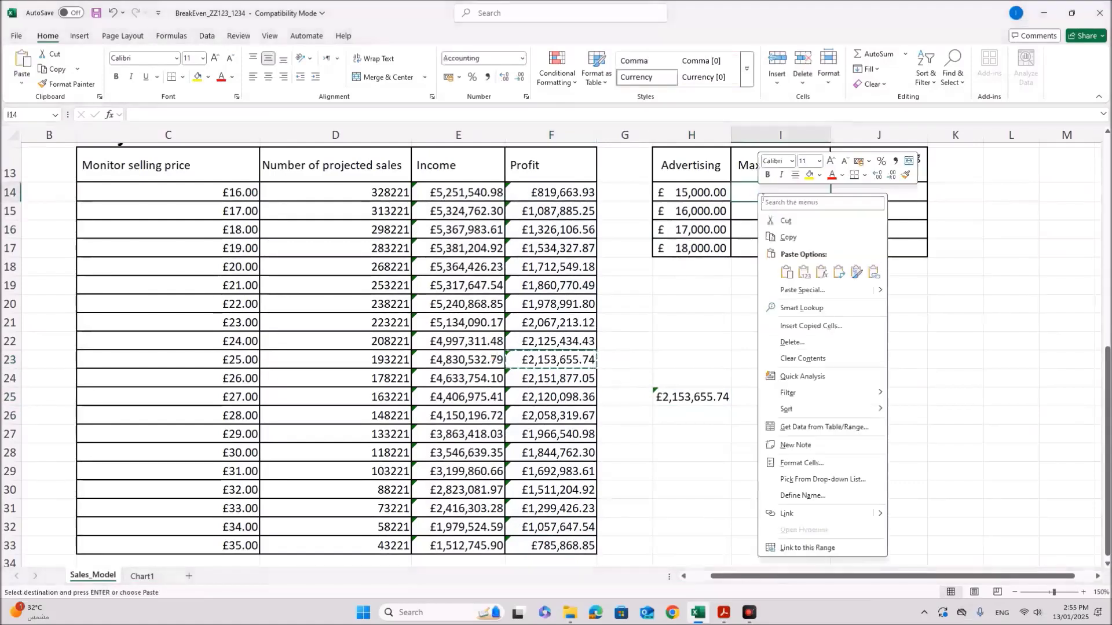
{"action": "left_click", "coordinate": [804, 272]}
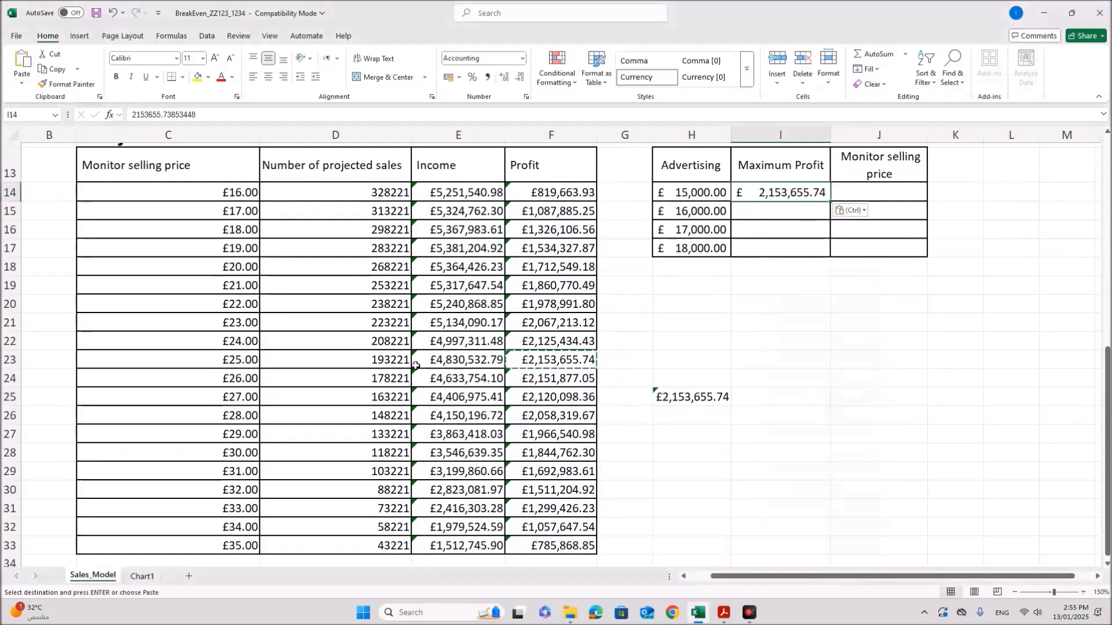
{"action": "left_click", "coordinate": [892, 197]}
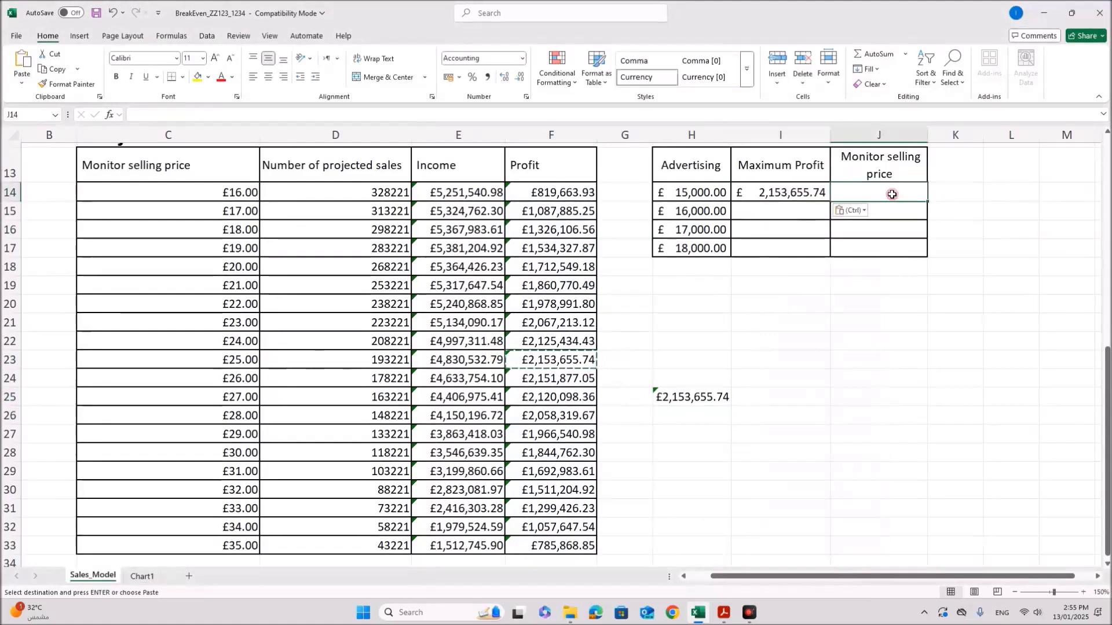
{"action": "type", "text": "25"}
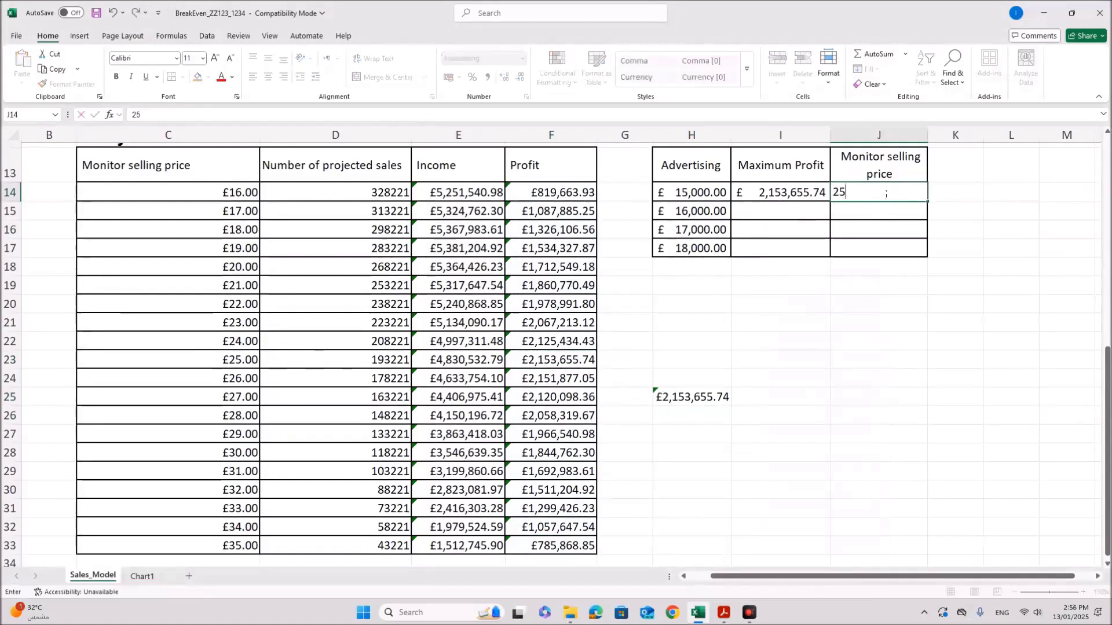
{"action": "key", "text": "Return"}
{"action": "left_click", "coordinate": [885, 194]}
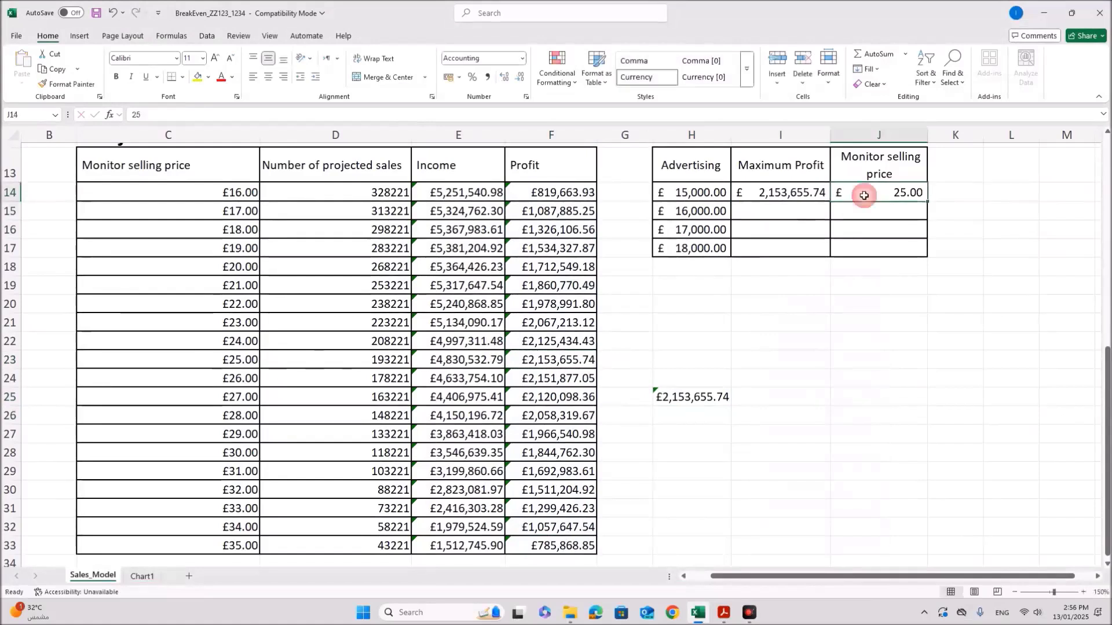
Step: Copy C14's plain £ currency format onto H14:J17 with Format Painter
{"action": "left_click", "coordinate": [237, 194]}
{"action": "left_click", "coordinate": [66, 84]}
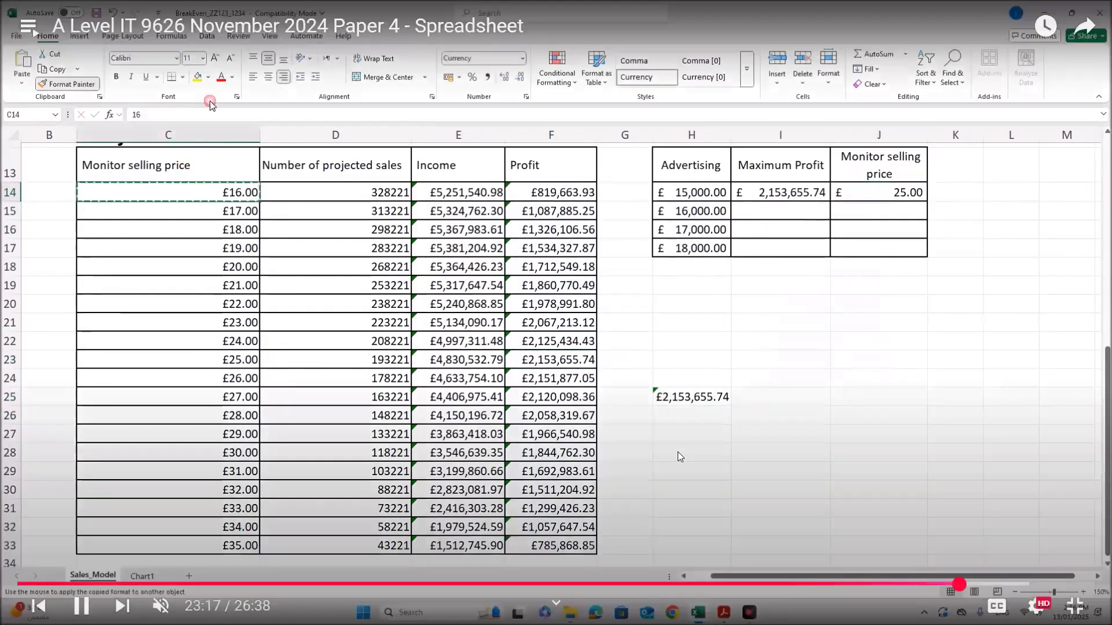
{"action": "mouse_move", "coordinate": [698, 192]}
{"action": "left_mouse_down"}
{"action": "mouse_move", "coordinate": [776, 201]}
{"action": "mouse_move", "coordinate": [881, 248]}
{"action": "left_mouse_up"}
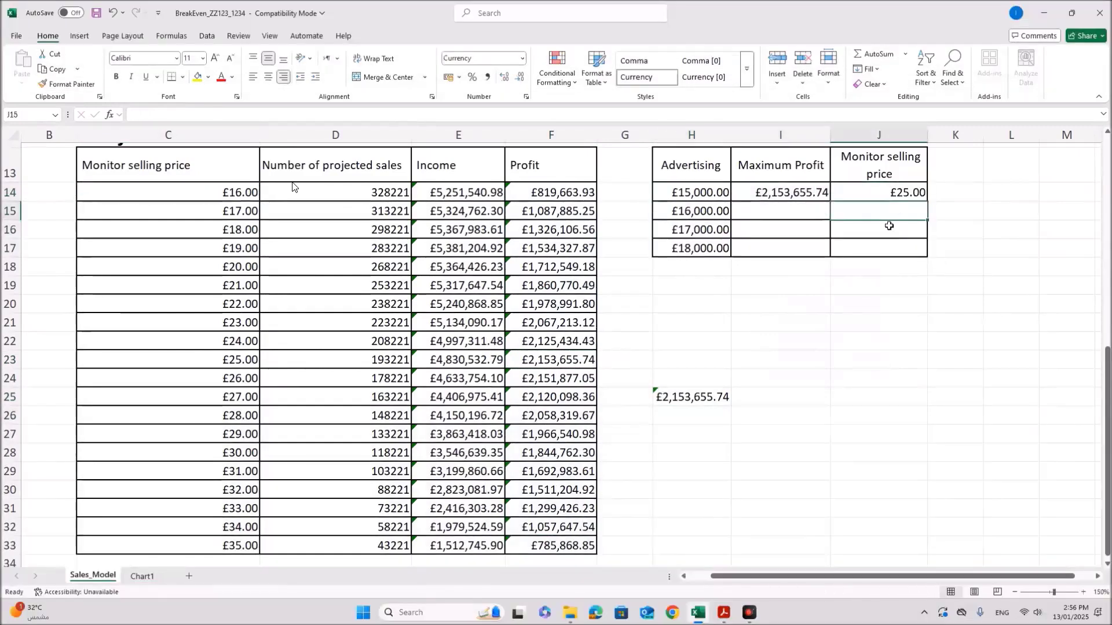
{"action": "left_click", "coordinate": [779, 211]}
{"action": "scroll", "coordinate": [616, 224], "scroll_direction": "up", "scroll_amount": 2}
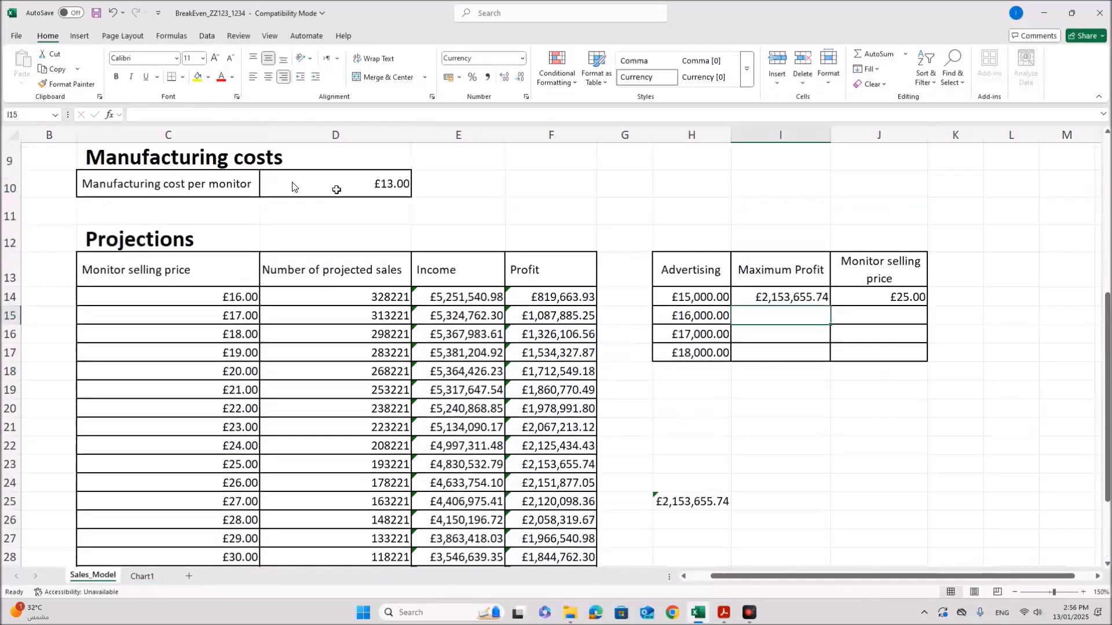
{"action": "scroll", "coordinate": [337, 190], "scroll_direction": "up", "scroll_amount": 2}
Step: Change the advertising cost in D7 to 16000 and check the recalculated maximum
{"action": "left_click", "coordinate": [384, 205]}
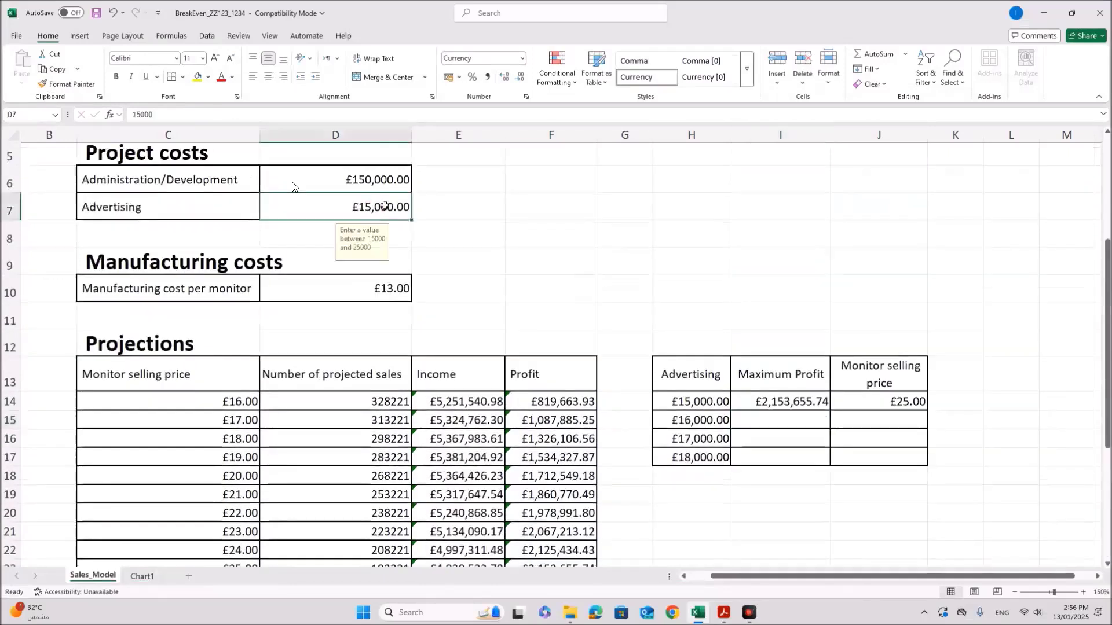
{"action": "type", "text": "16000"}
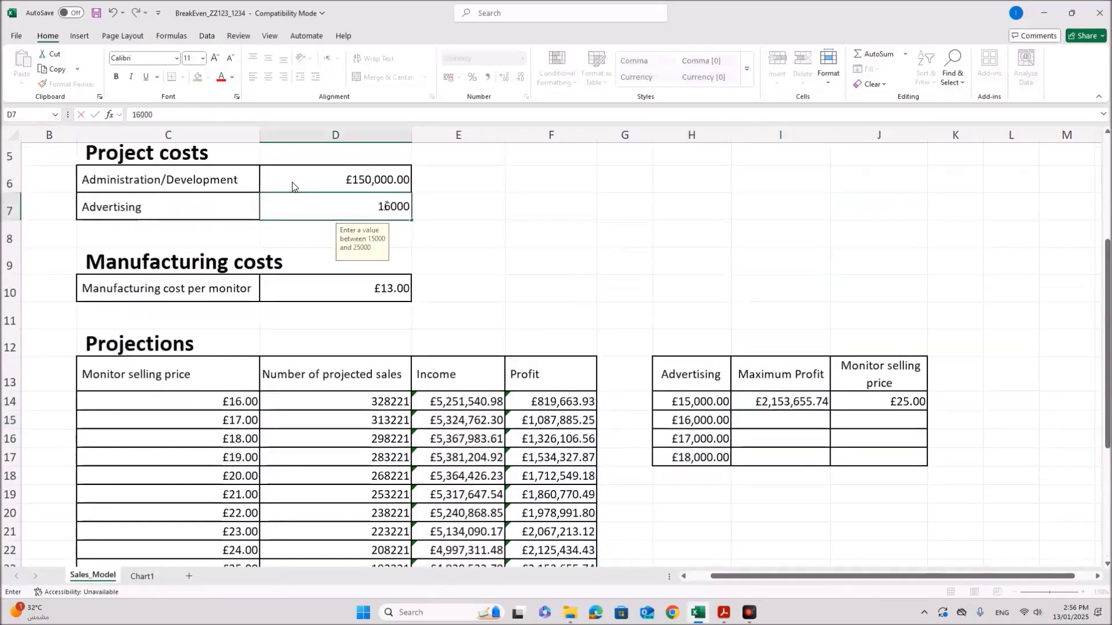
{"action": "key", "text": "Return"}
{"action": "scroll", "coordinate": [292, 186], "scroll_direction": "down", "scroll_amount": 2}
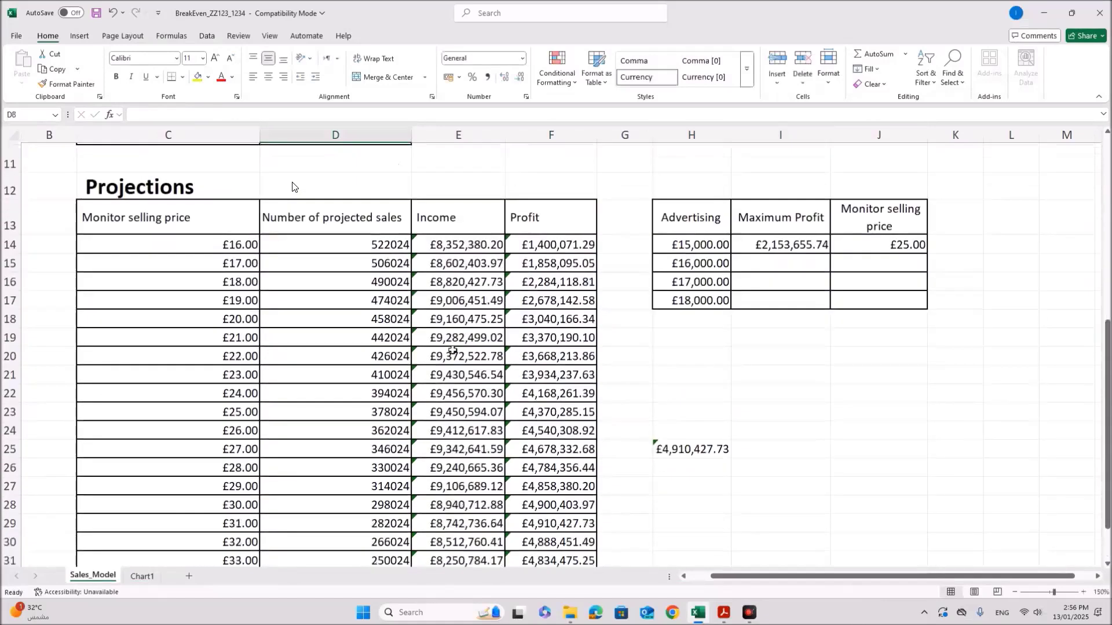
{"action": "scroll", "coordinate": [452, 350], "scroll_direction": "down", "scroll_amount": 1}
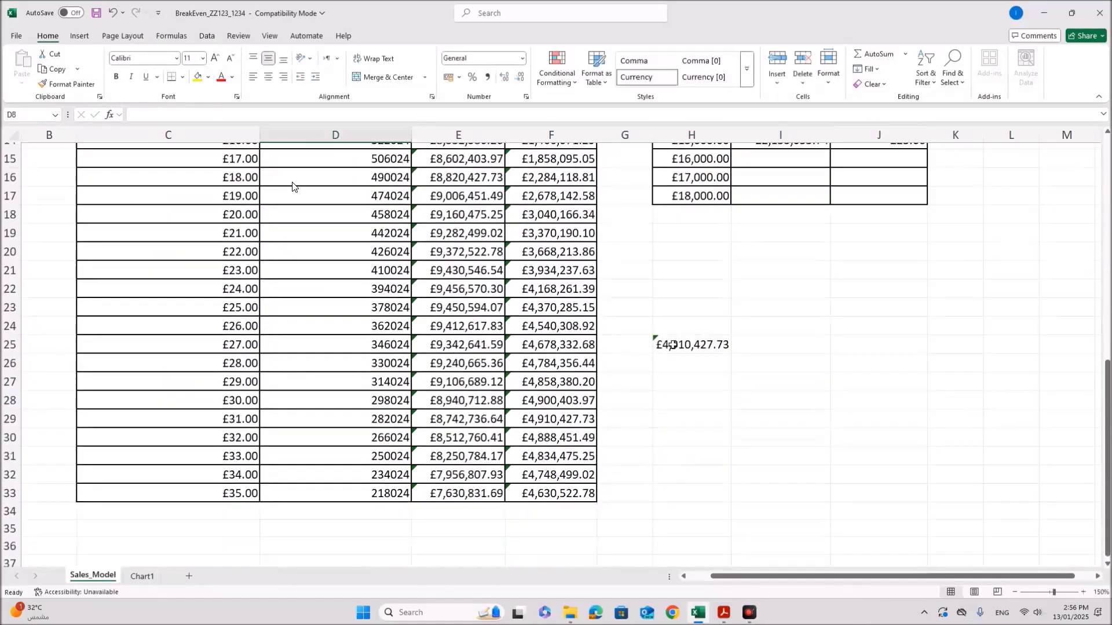
{"action": "left_click", "coordinate": [672, 344]}
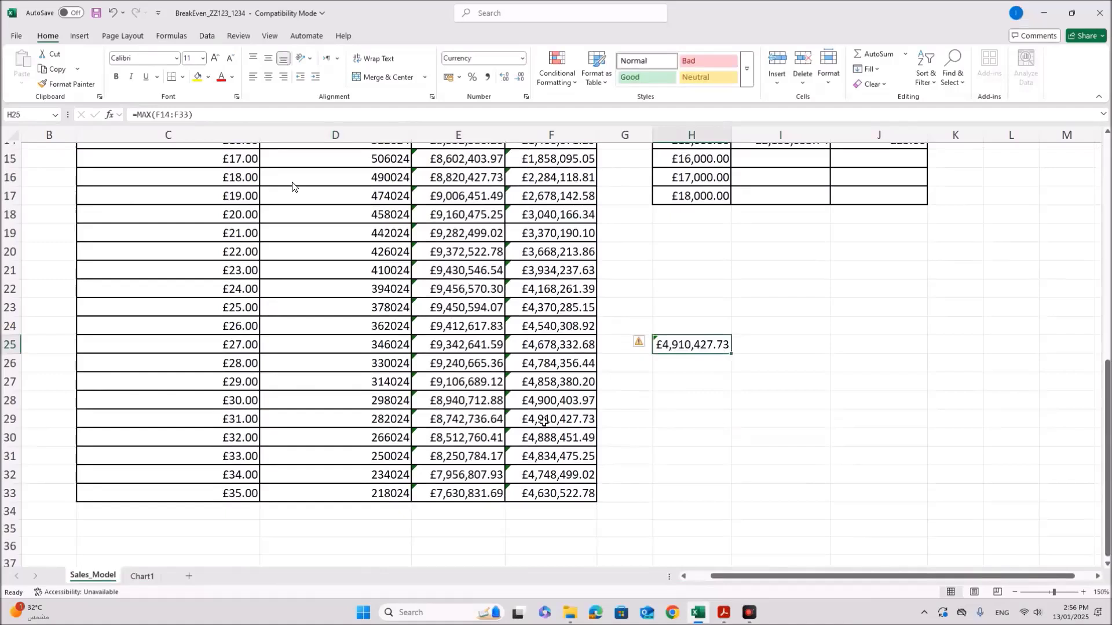
Step: Paste £4,910,427.73 from F29 as a value into I15 and enter 31 in J15
{"action": "left_click", "coordinate": [544, 422]}
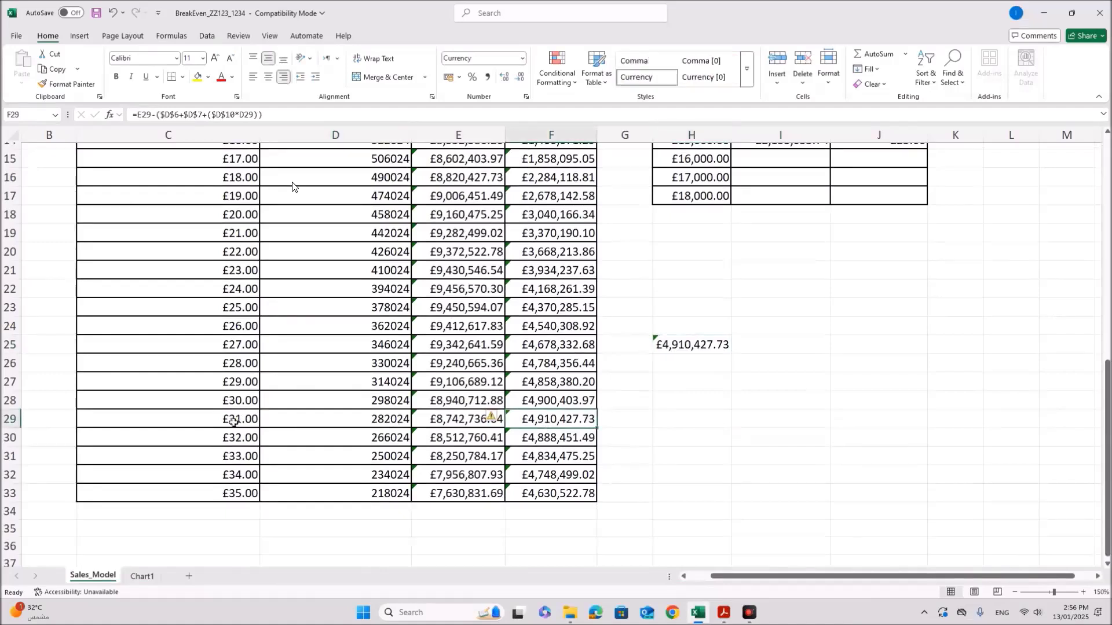
{"action": "key", "text": "ctrl+c"}
{"action": "right_click", "coordinate": [792, 165]}
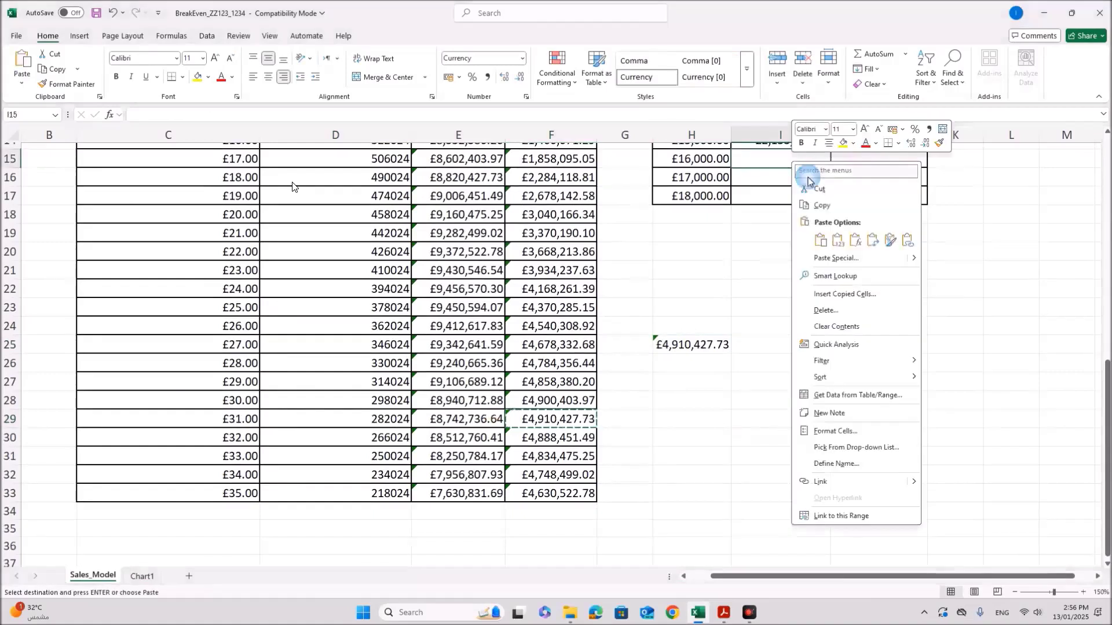
{"action": "left_click", "coordinate": [838, 239]}
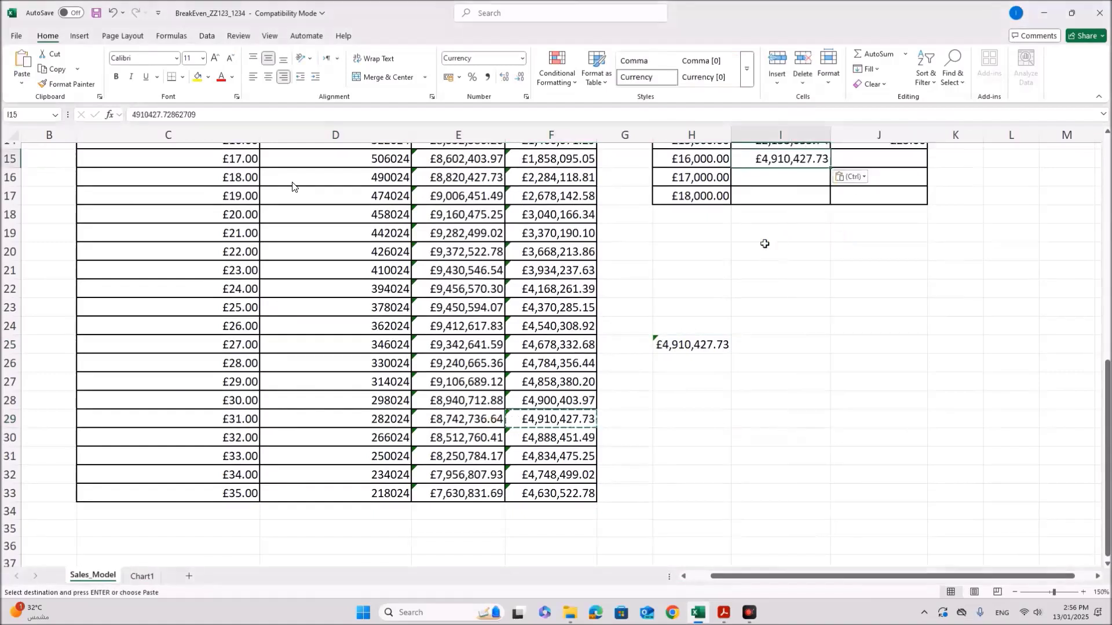
{"action": "left_click", "coordinate": [877, 159]}
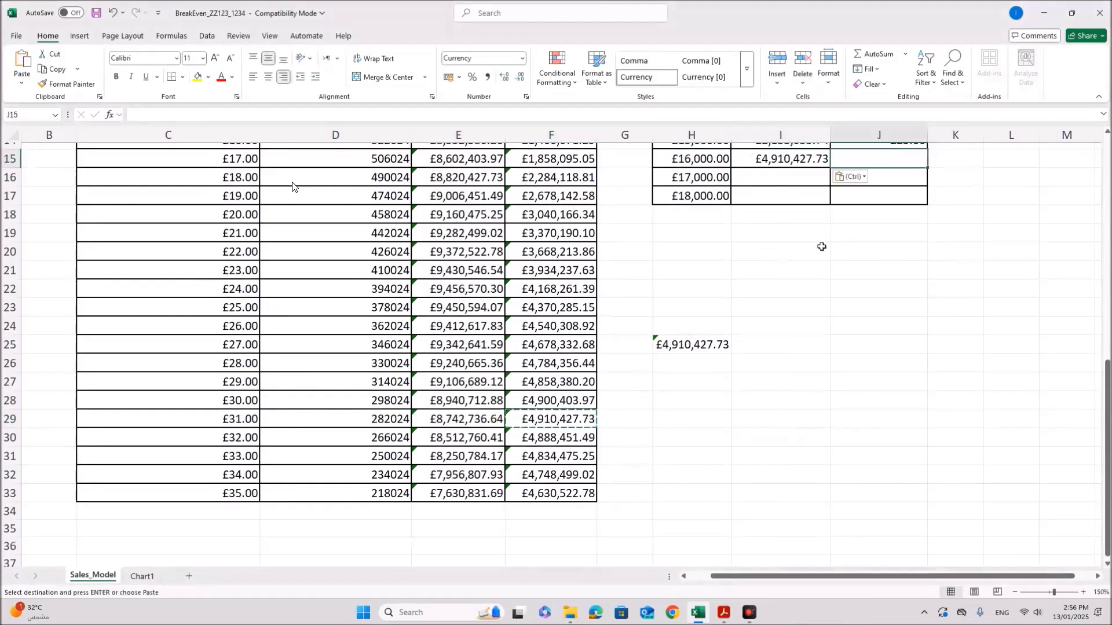
{"action": "left_click", "coordinate": [873, 159]}
{"action": "type", "text": "31"}
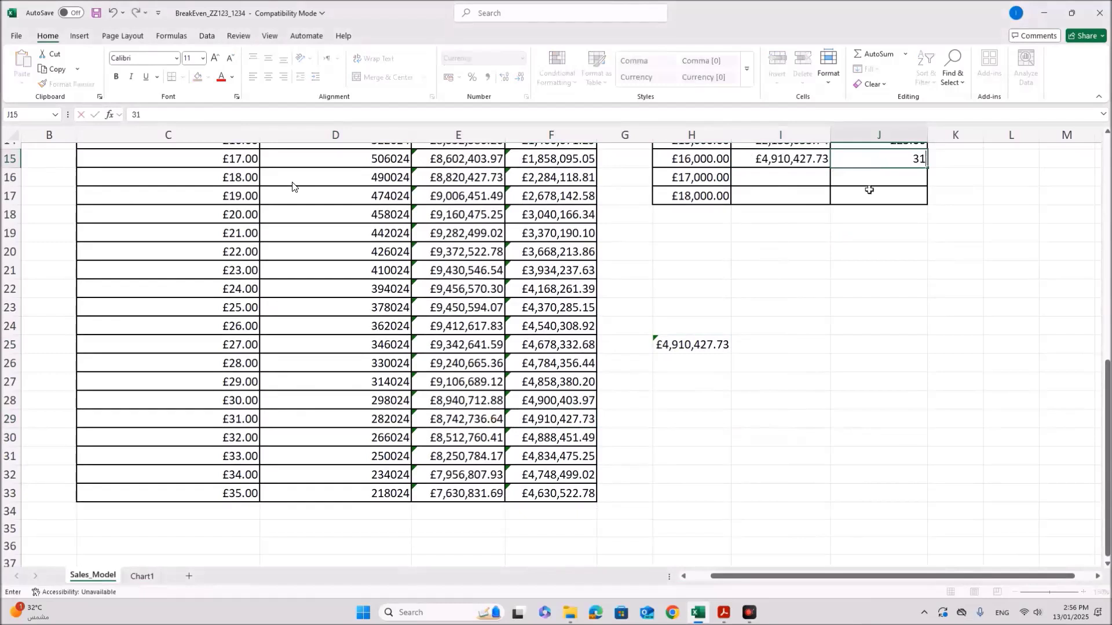
{"action": "left_click", "coordinate": [818, 180]}
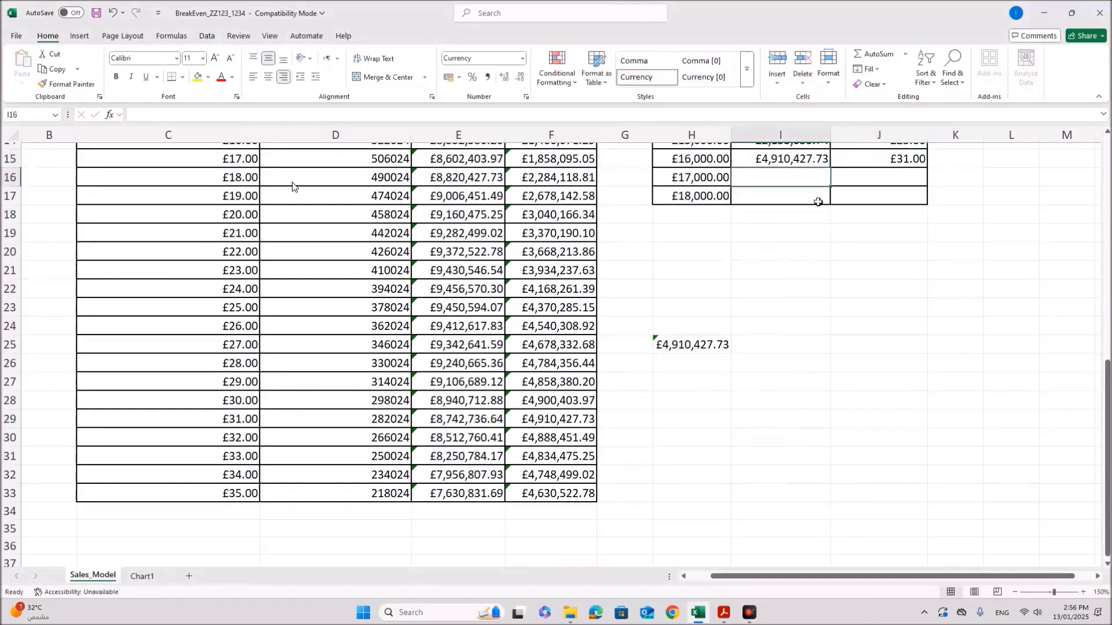
{"action": "scroll", "coordinate": [704, 315], "scroll_direction": "up", "scroll_amount": 3}
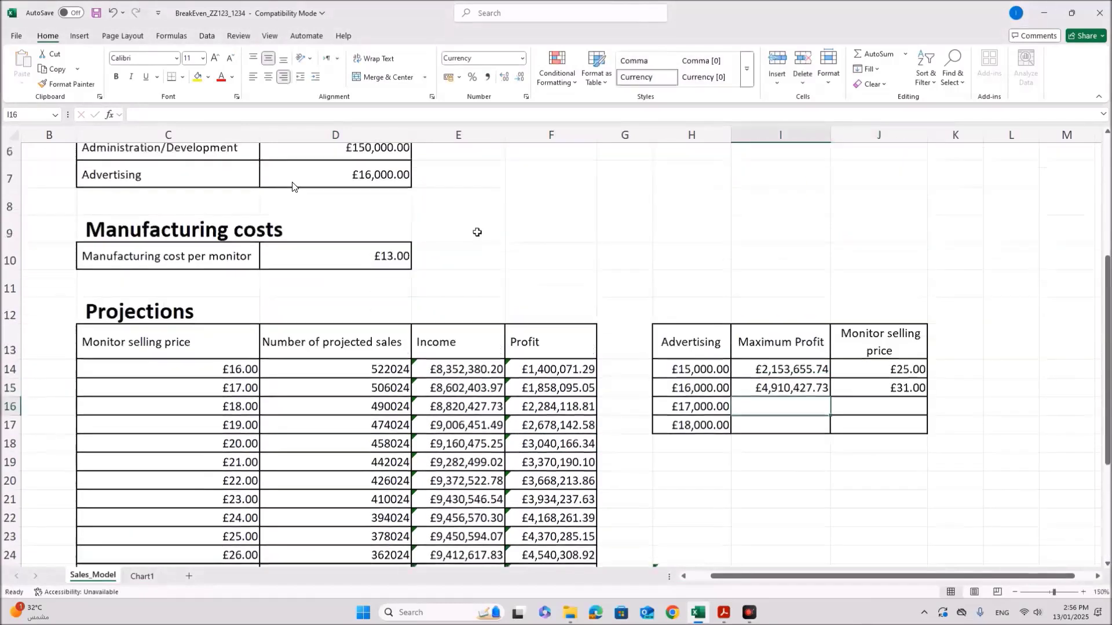
Step: Change the advertising cost in D7 to 17,000 and check the maximum profit
{"action": "left_click", "coordinate": [371, 207]}
{"action": "type", "text": "17,000"}
{"action": "key", "text": "Return"}
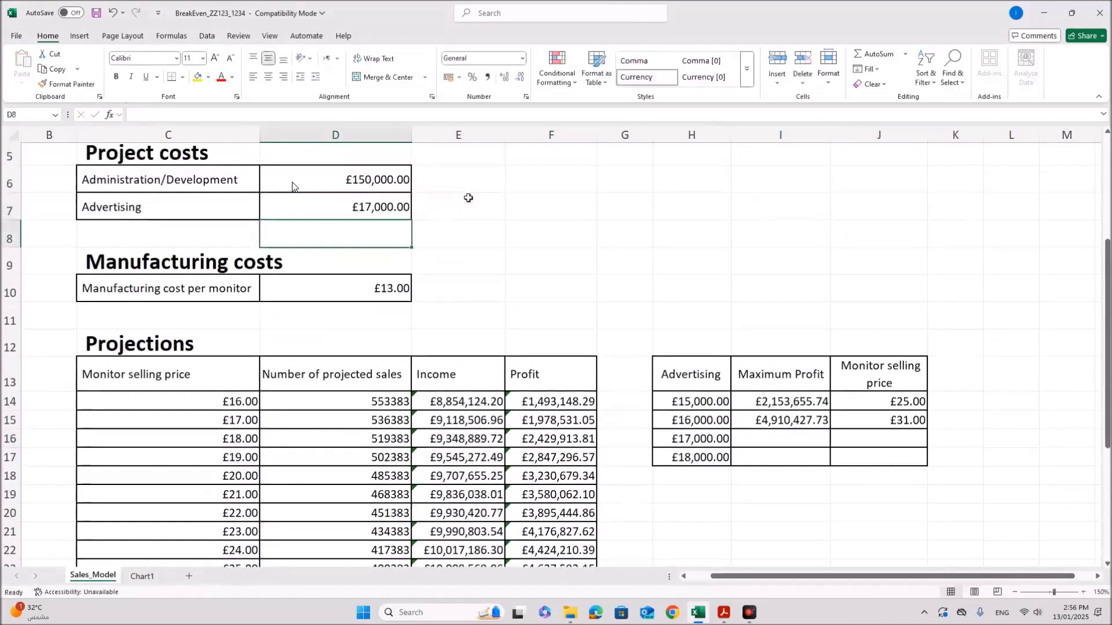
{"action": "scroll", "coordinate": [572, 295], "scroll_direction": "down", "scroll_amount": 3}
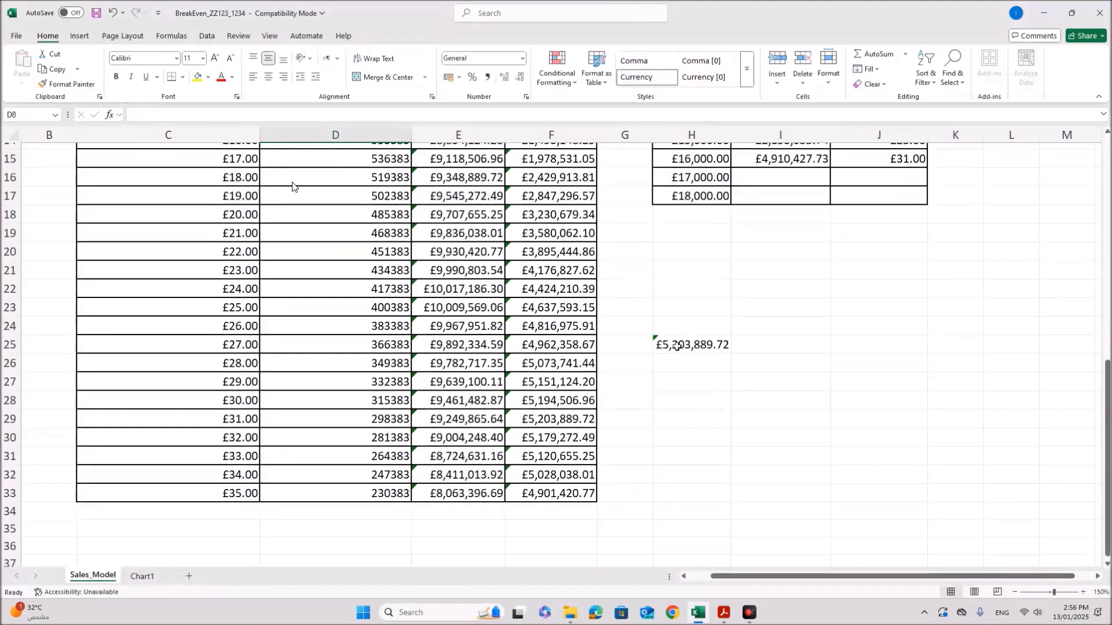
{"action": "left_click", "coordinate": [679, 344]}
Step: Paste £5,203,889.72 from F29 as a plain value into I16
{"action": "left_click", "coordinate": [547, 421]}
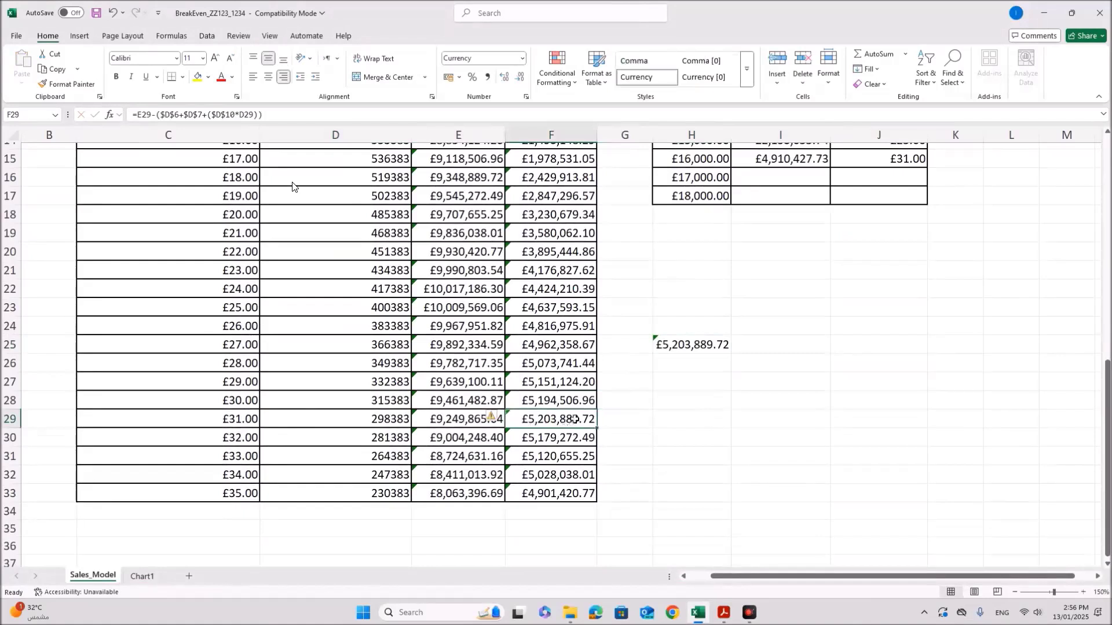
{"action": "key", "text": "ctrl+c"}
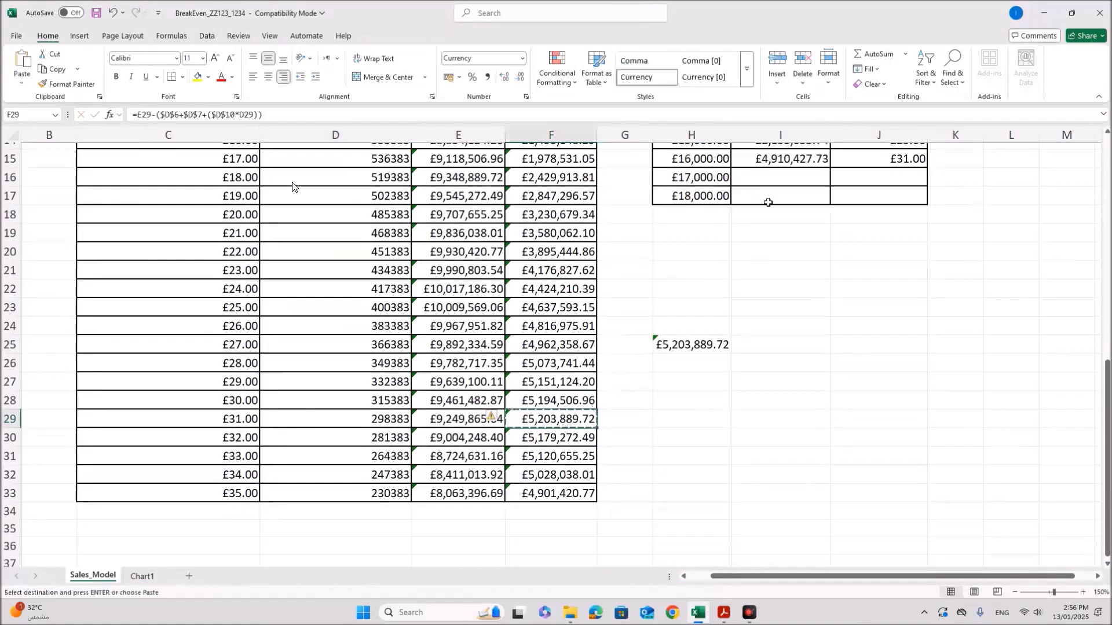
{"action": "left_click", "coordinate": [769, 177]}
{"action": "key", "text": "ctrl+v"}
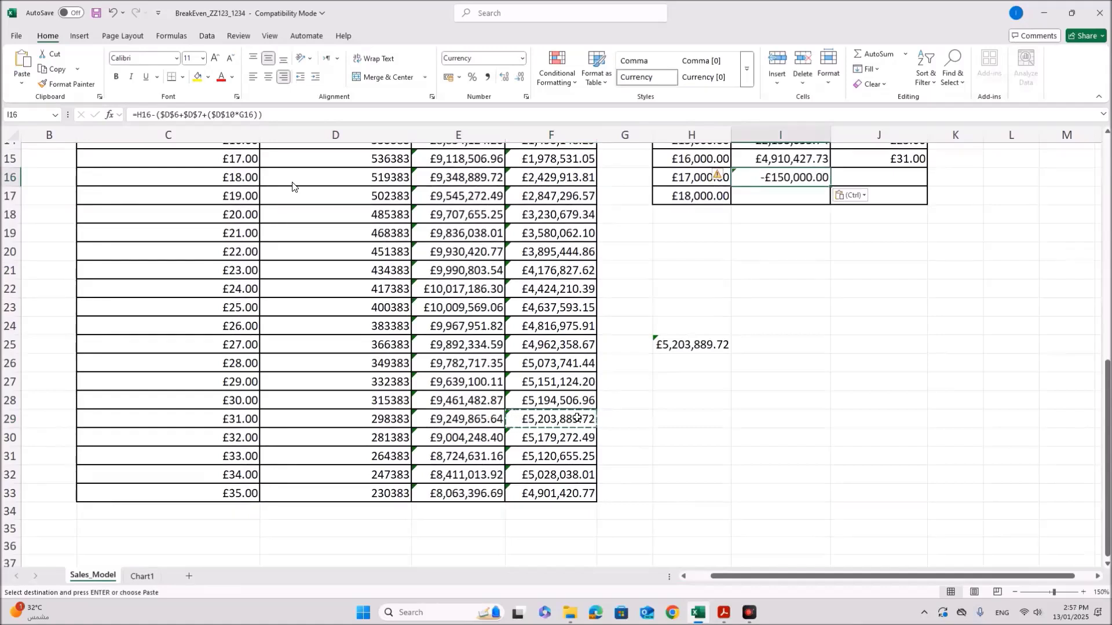
{"action": "left_click", "coordinate": [576, 418]}
{"action": "left_click", "coordinate": [795, 181]}
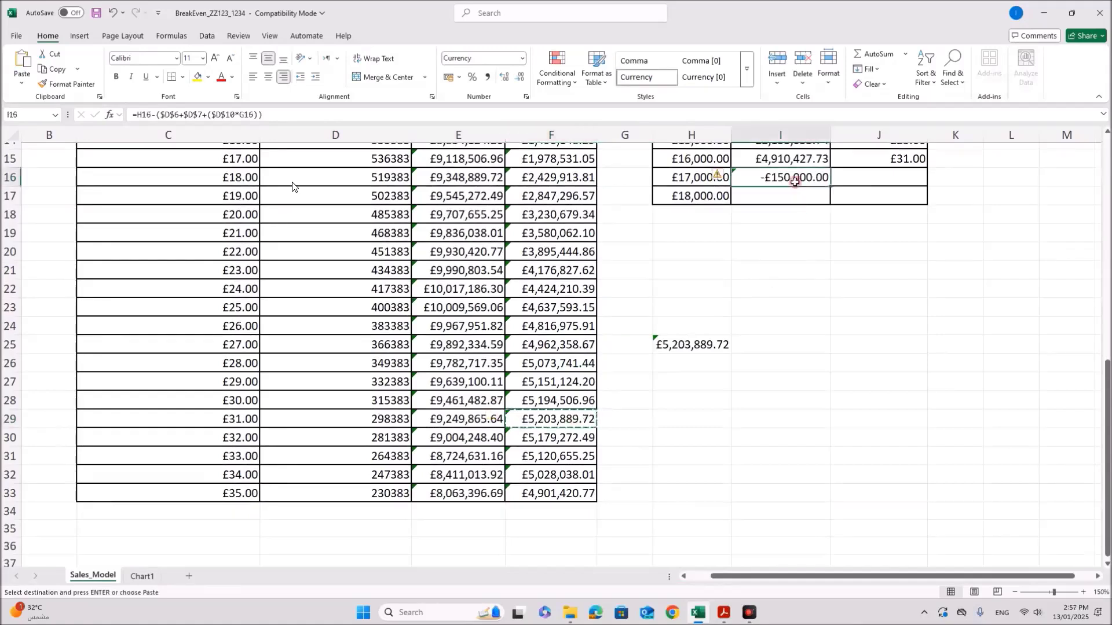
{"action": "right_click", "coordinate": [795, 181]}
{"action": "left_click", "coordinate": [843, 253]}
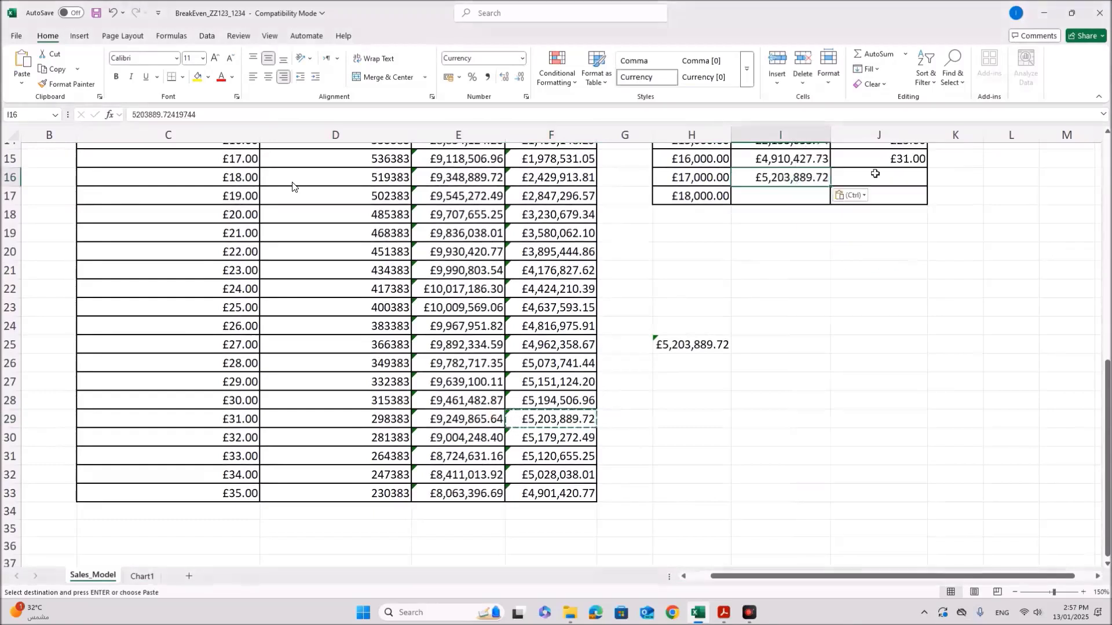
Step: Copy the £31.00 selling price from C29 into J16
{"action": "left_click", "coordinate": [875, 177]}
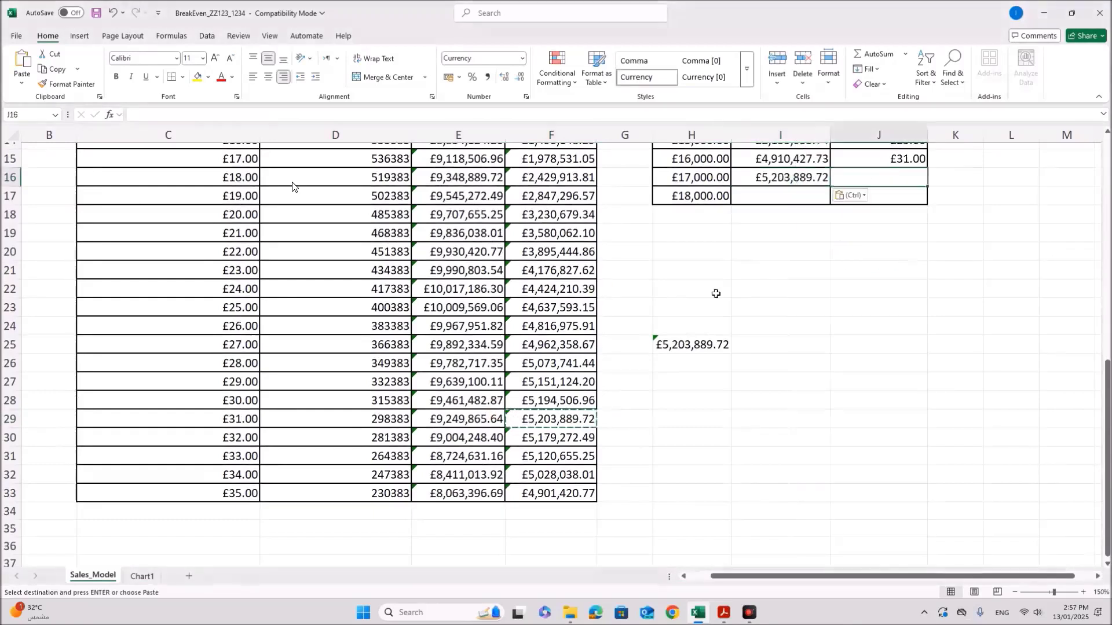
{"action": "scroll", "coordinate": [884, 202], "scroll_direction": "up", "scroll_amount": 1}
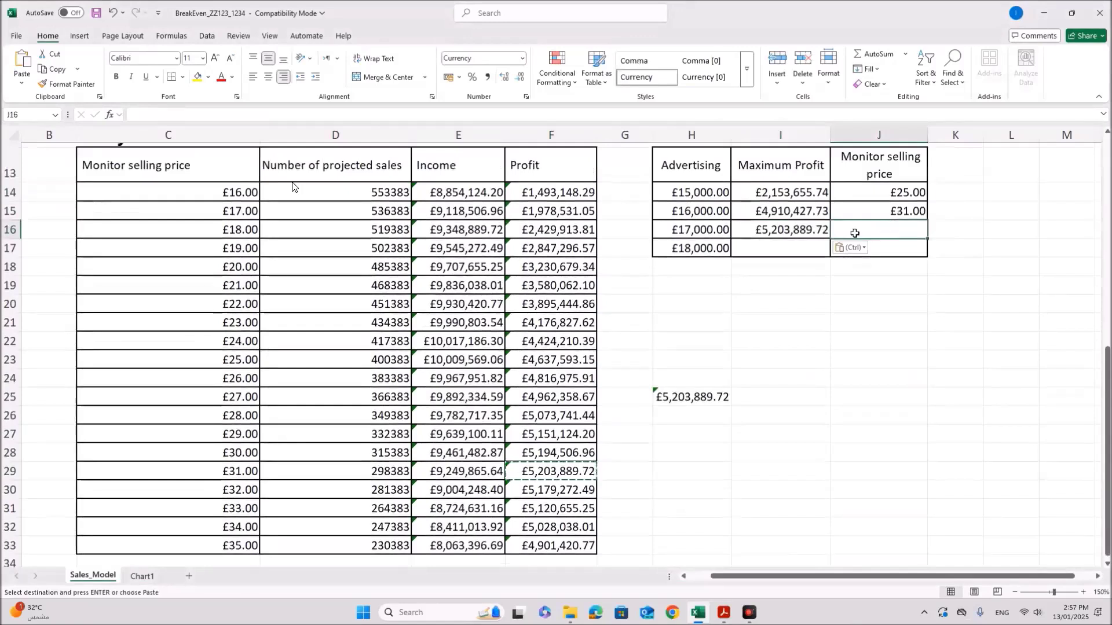
{"action": "left_click", "coordinate": [174, 471]}
{"action": "key", "text": "ctrl+c"}
{"action": "left_click", "coordinate": [847, 229]}
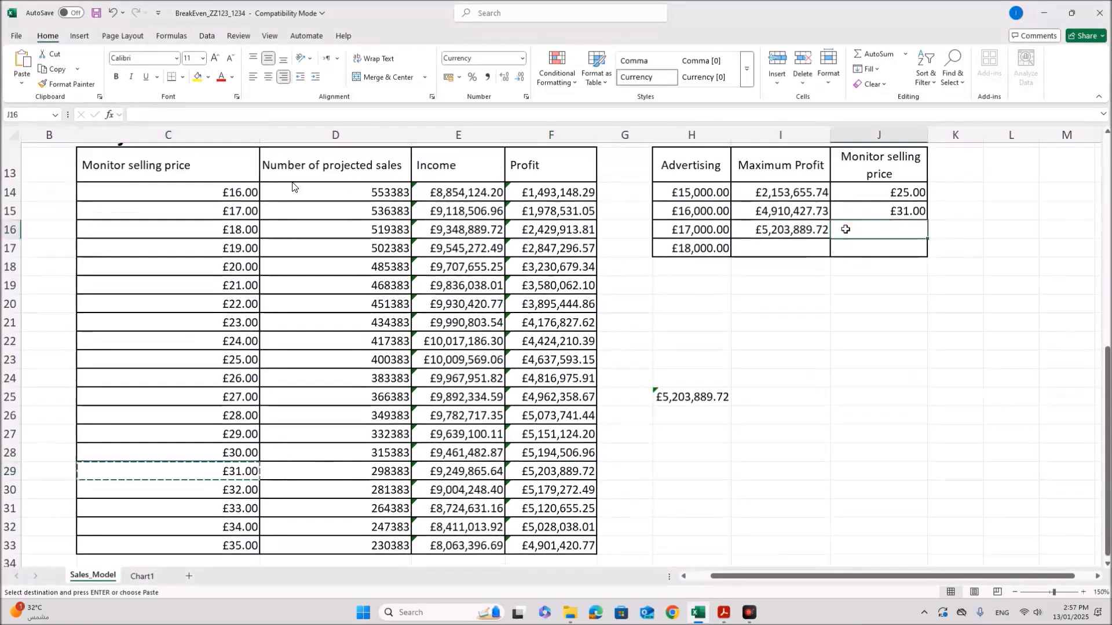
{"action": "key", "text": "ctrl+v"}
{"action": "left_click", "coordinate": [787, 248]}
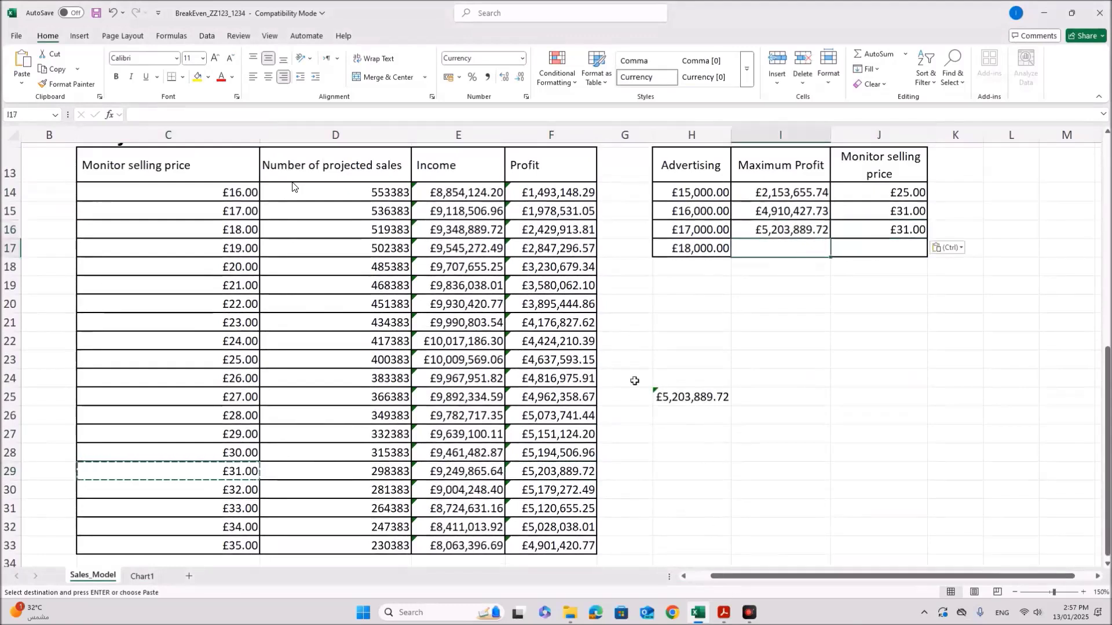
{"action": "scroll", "coordinate": [388, 208], "scroll_direction": "up", "scroll_amount": 2}
{"action": "left_click", "coordinate": [388, 157]}
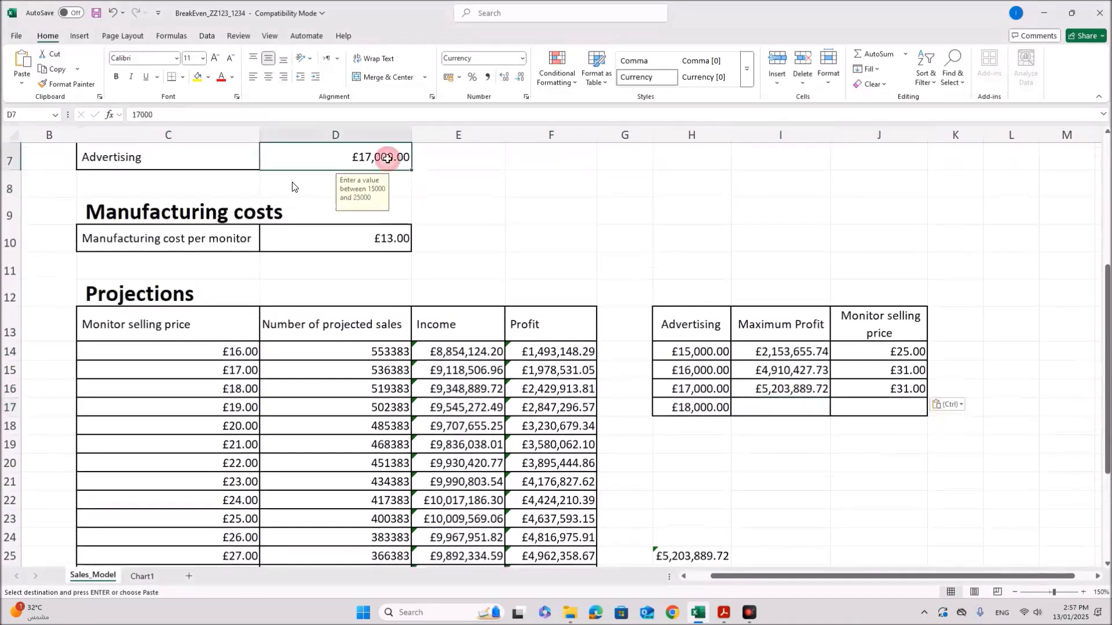
Step: Set advertising to 18,000, paste £2,569,656.66 into I17 and type 25 in J17
{"action": "type", "text": "18,000"}
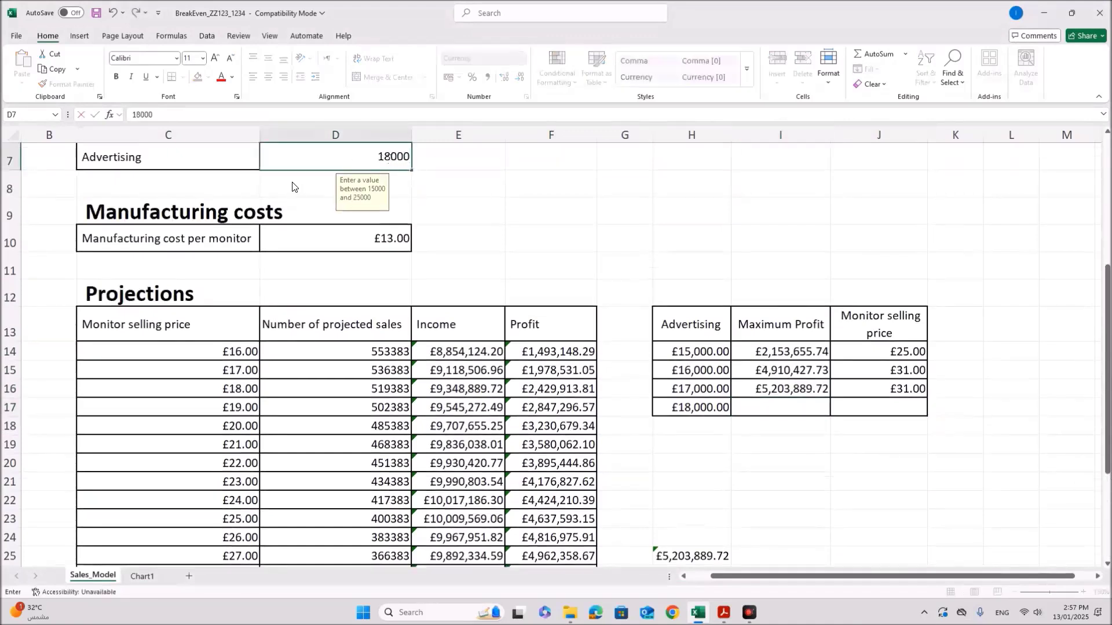
{"action": "key", "text": "Return"}
{"action": "scroll", "coordinate": [292, 187], "scroll_direction": "down", "scroll_amount": 2}
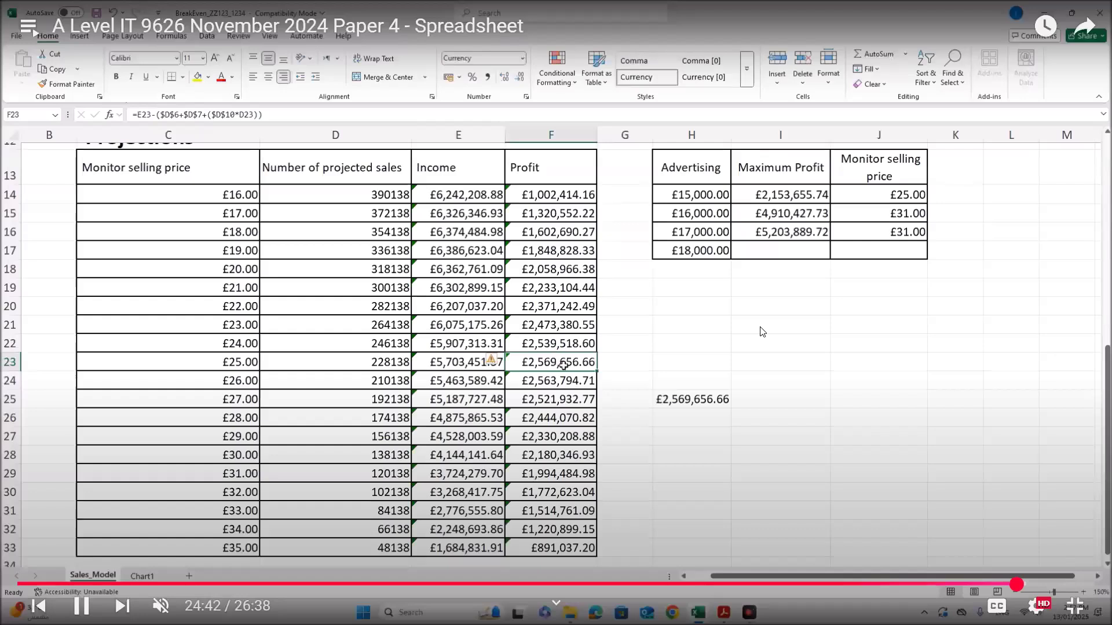
{"action": "key", "text": "ctrl+c"}
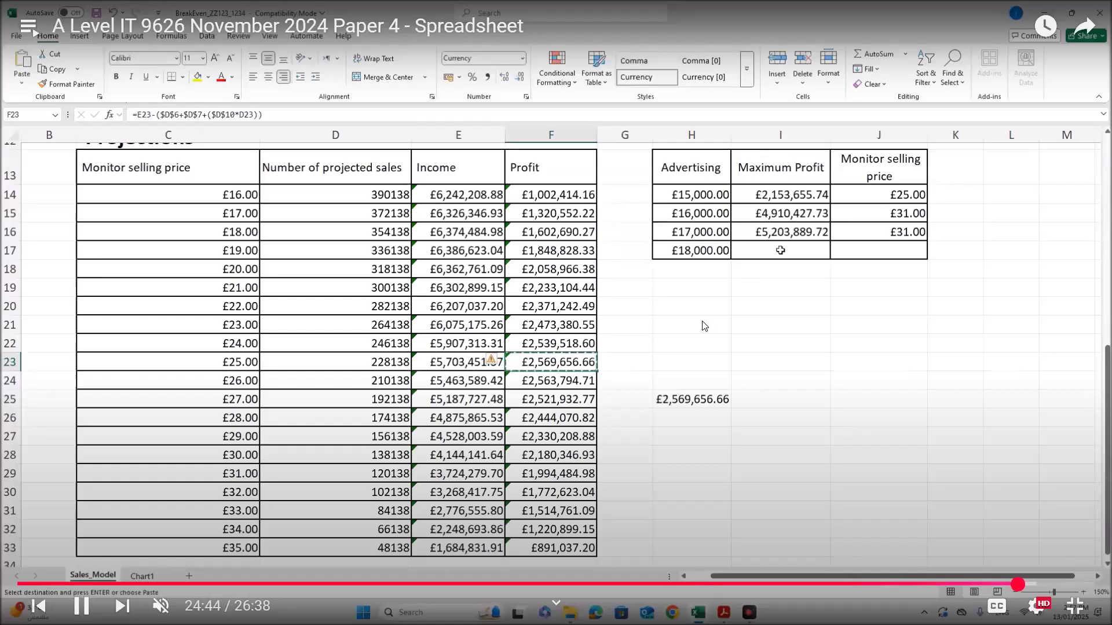
{"action": "right_click", "coordinate": [782, 253]}
{"action": "left_click", "coordinate": [827, 311]}
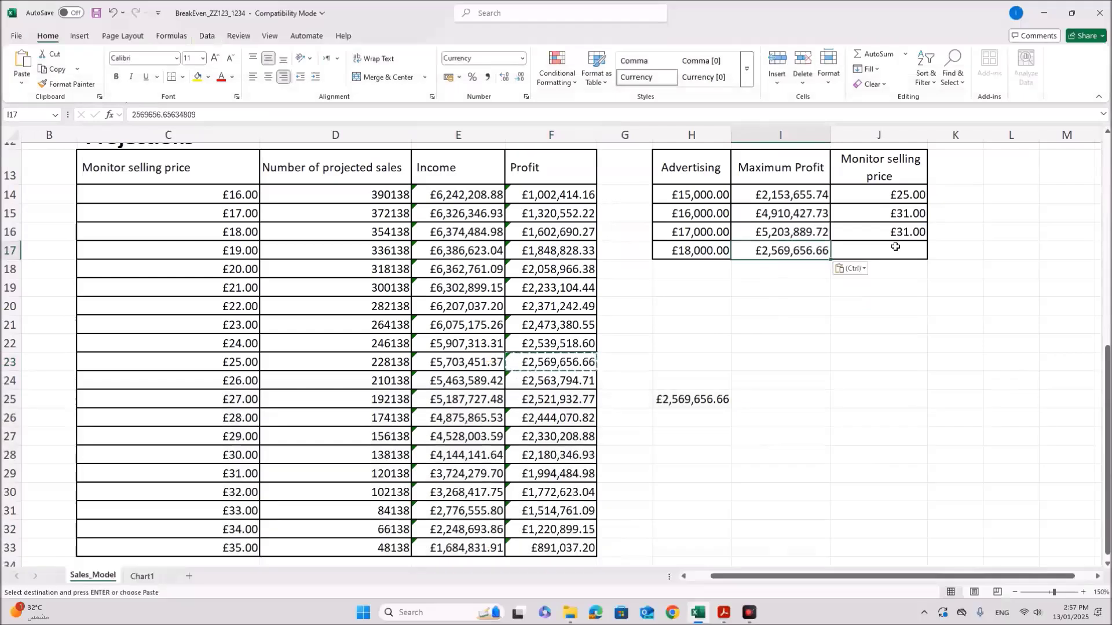
{"action": "left_click", "coordinate": [896, 247]}
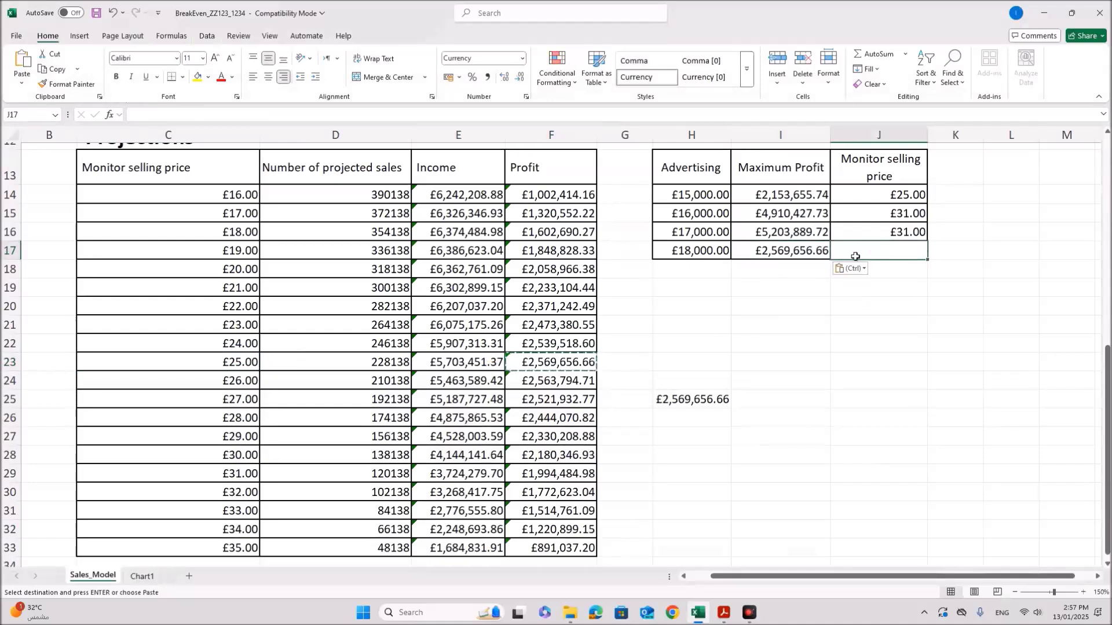
{"action": "type", "text": "25"}
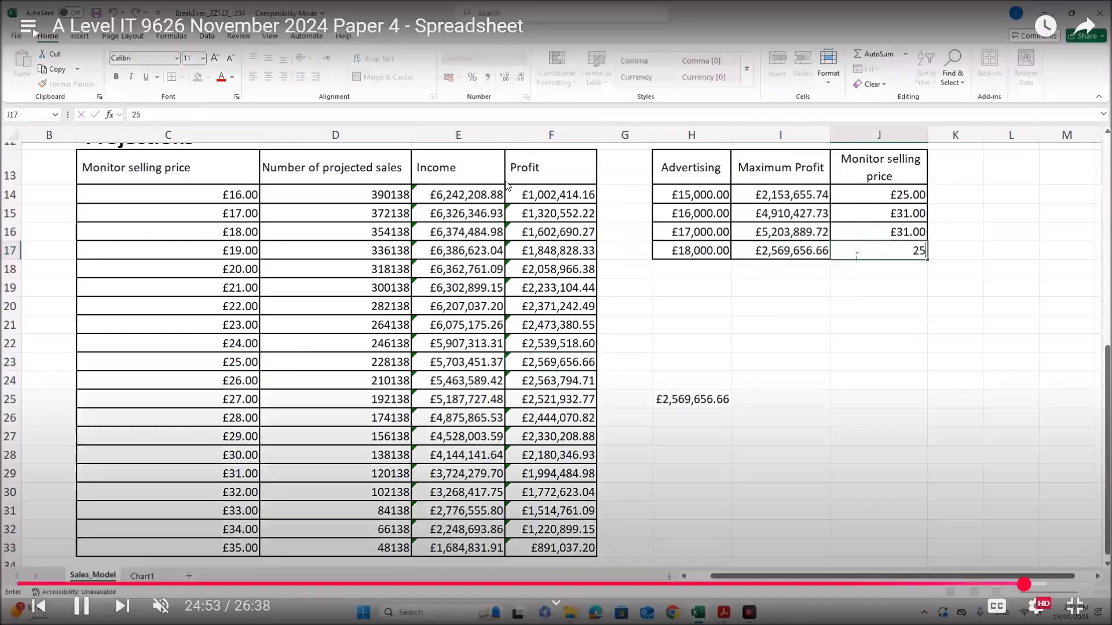
Step: Clear the temporary maximum profit formula from H25
{"action": "left_click", "coordinate": [713, 394]}
{"action": "key", "text": "Delete"}
{"action": "key", "text": "alt+Tab"}
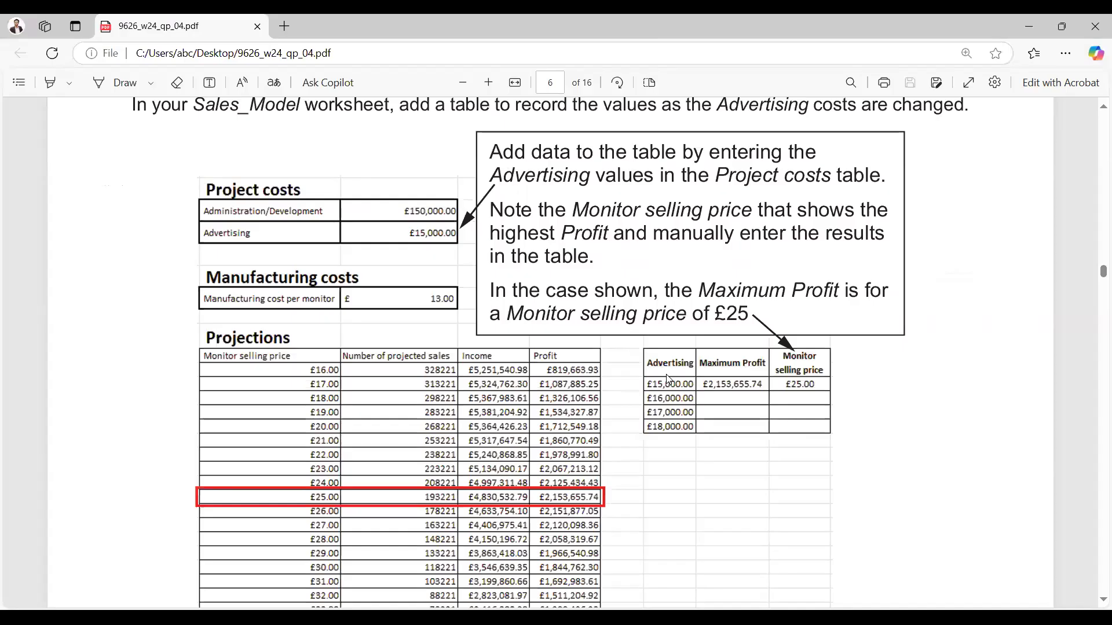
Step: Scroll the exam PDF to the 'Determine the highest Maximum Profit' paragraph
{"action": "scroll", "coordinate": [667, 379], "scroll_direction": "down", "scroll_amount": 6}
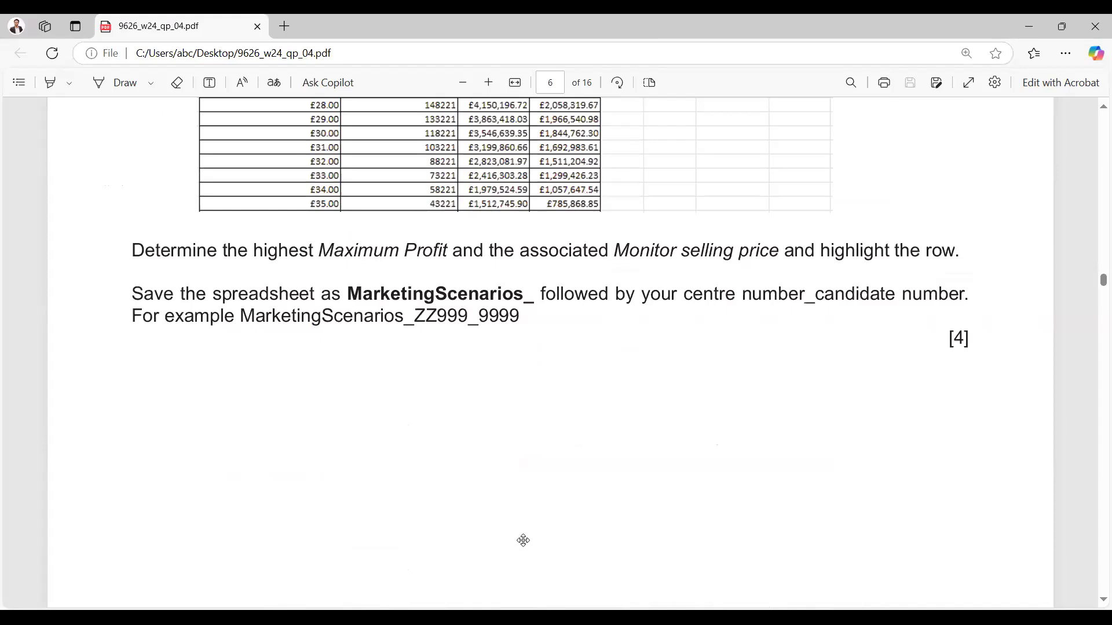
{"action": "key", "text": "alt+Tab"}
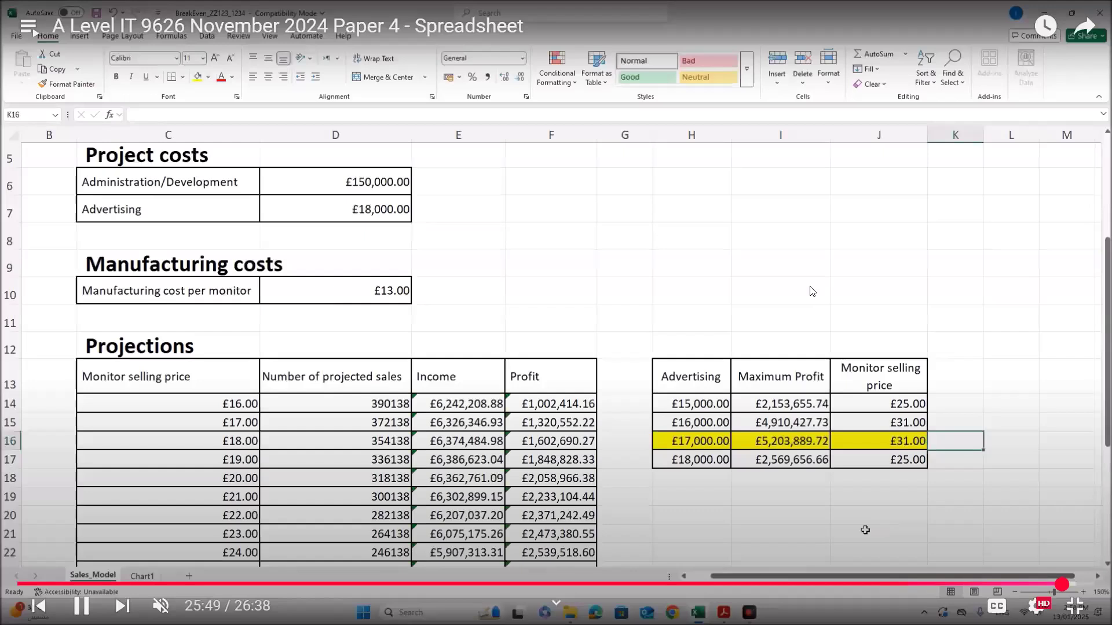
Step: Fill H16:J16, the £17,000.00 row, with yellow
{"action": "left_click", "coordinate": [811, 291]}
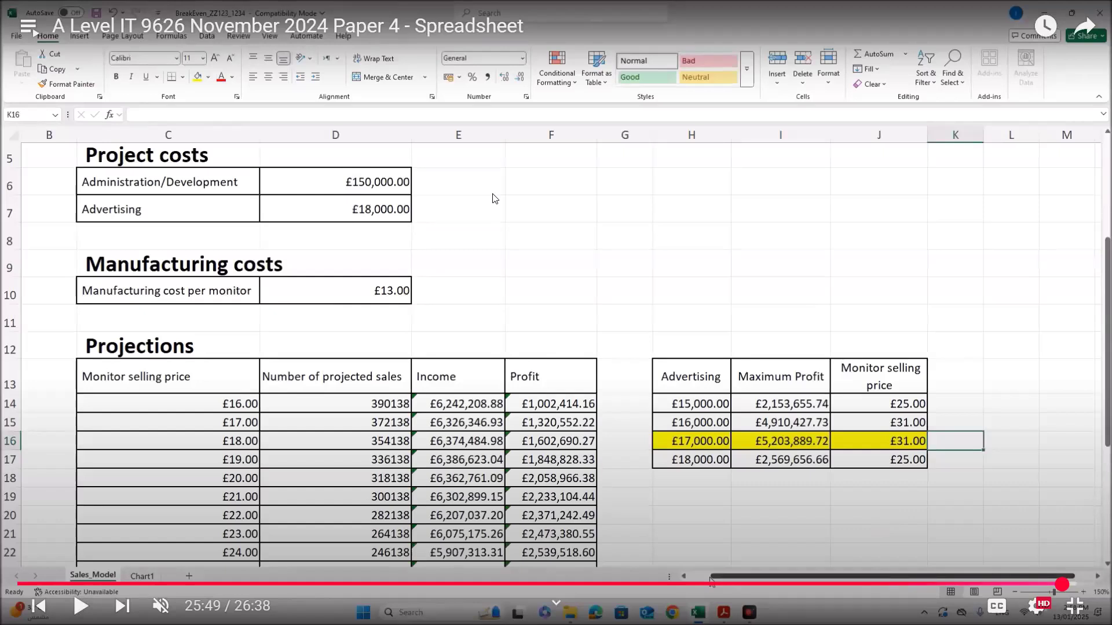
{"action": "left_click", "coordinate": [495, 198]}
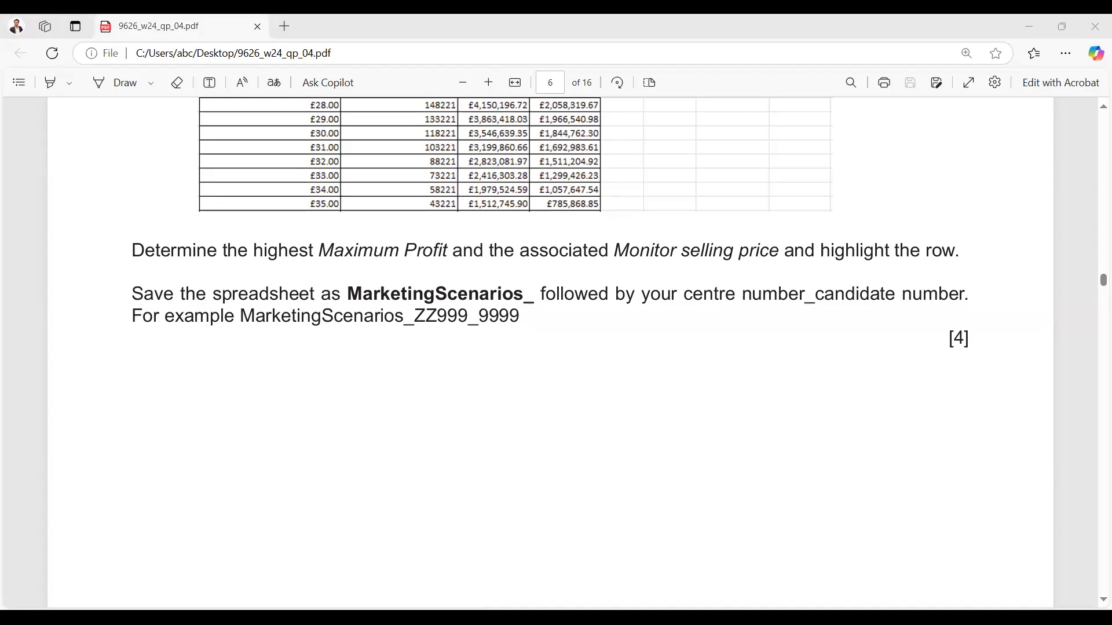
Step: Scroll the exam PDF down to page 8, Task 2, about removing the figure from Bay.jpg
{"action": "left_click", "coordinate": [414, 193]}
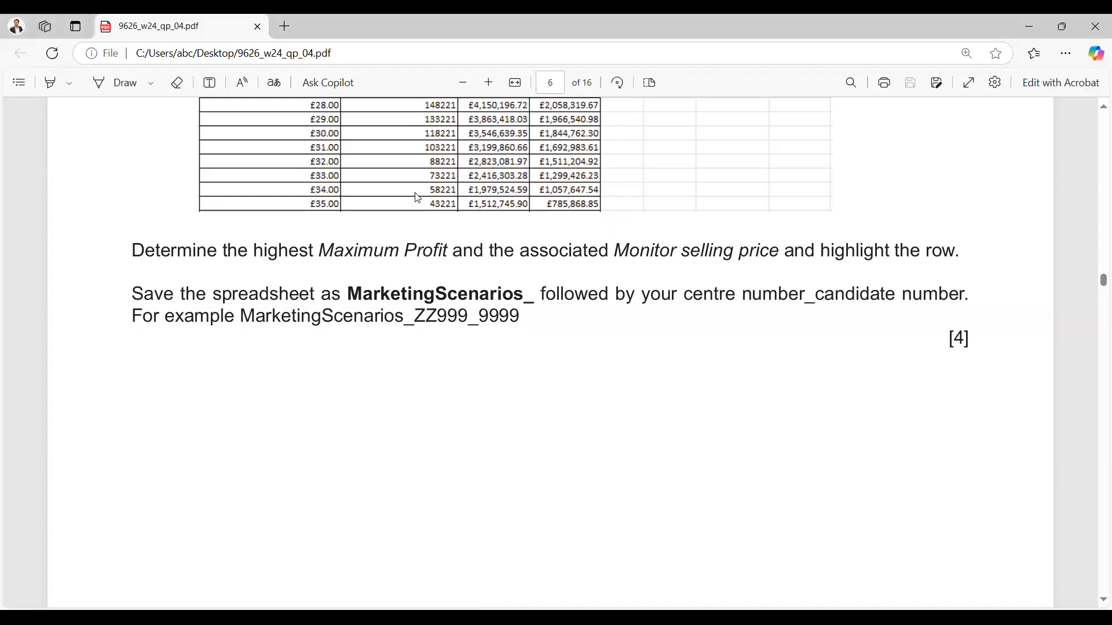
{"action": "scroll", "coordinate": [502, 318], "scroll_direction": "down", "scroll_amount": 1}
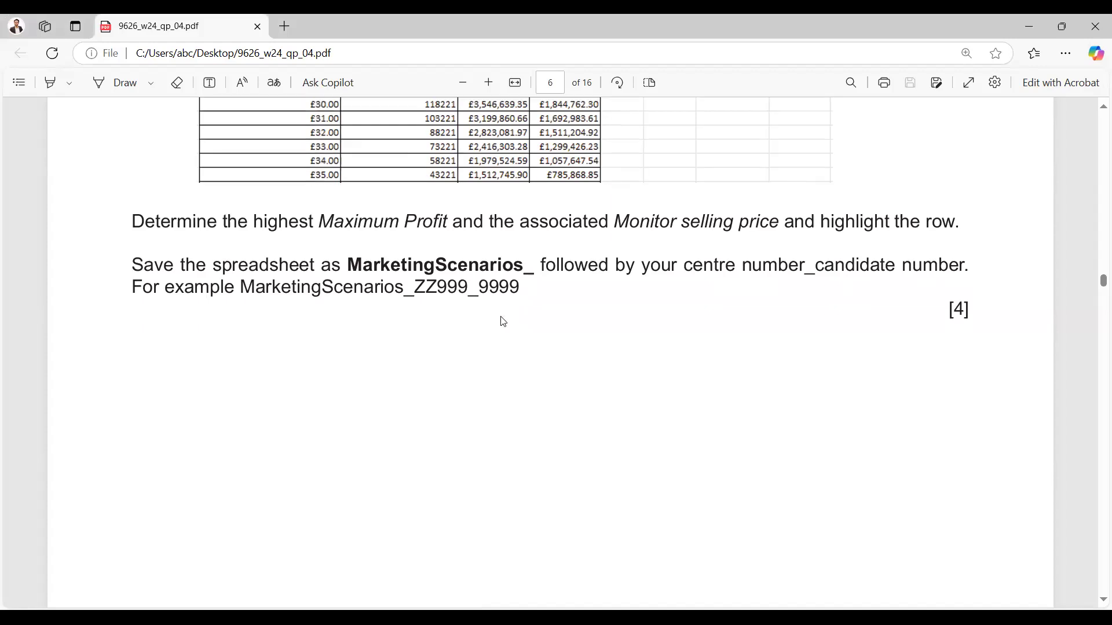
{"action": "scroll", "coordinate": [504, 322], "scroll_direction": "down", "scroll_amount": 10}
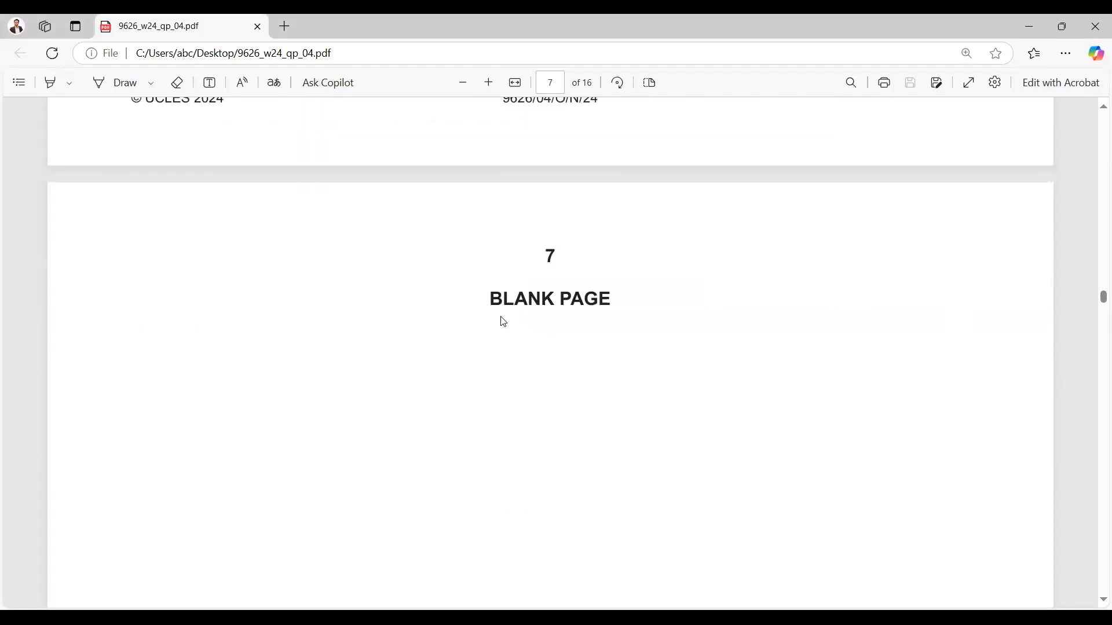
{"action": "scroll", "coordinate": [504, 322], "scroll_direction": "down", "scroll_amount": 20}
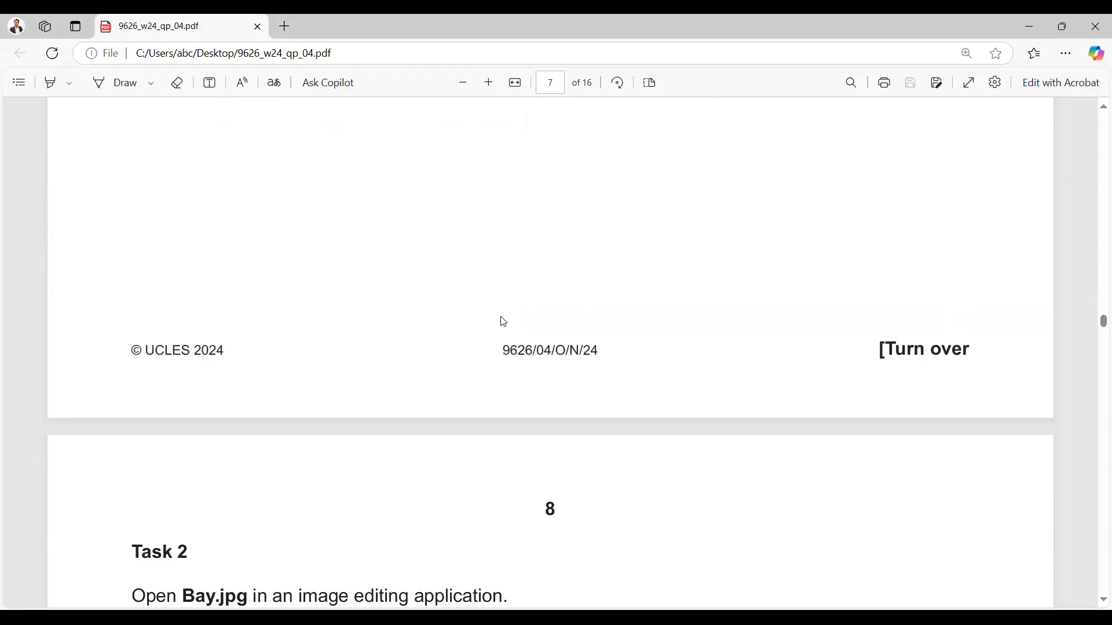
{"action": "scroll", "coordinate": [503, 322], "scroll_direction": "down", "scroll_amount": 1}
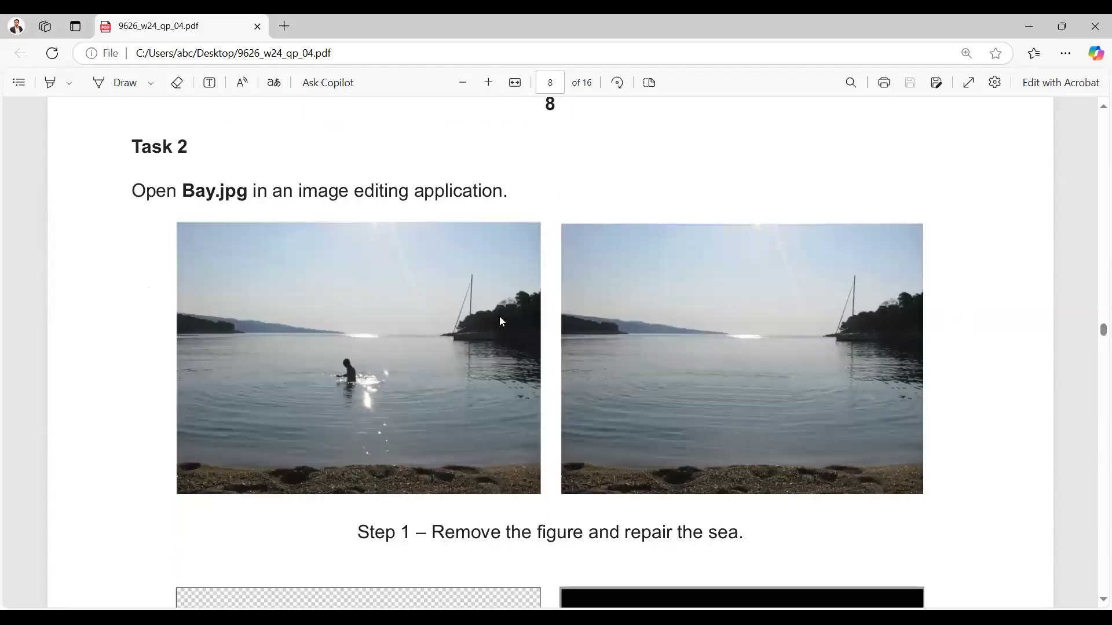